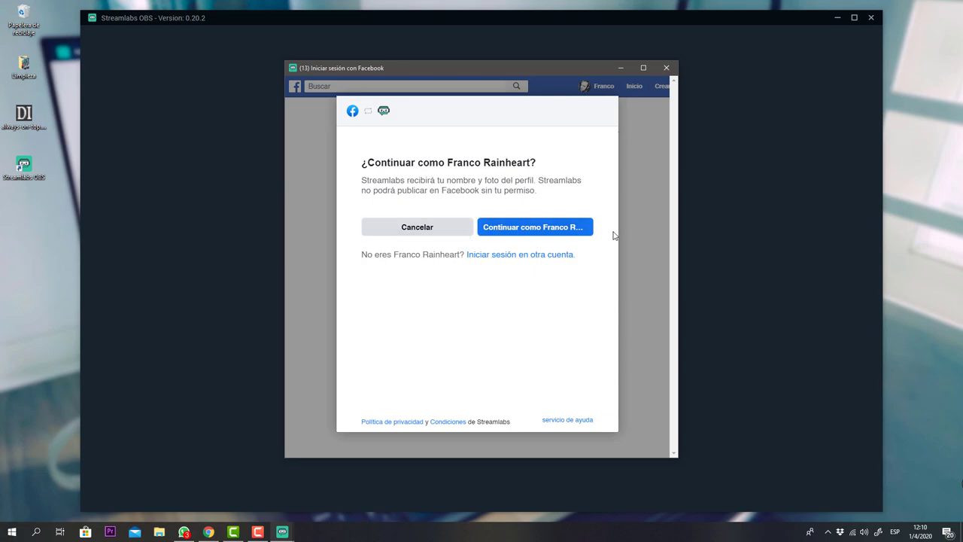
# Authorize Streamlabs with the current Facebook account and allow it to use only the last page in the page list
pyautogui.click(522, 231)
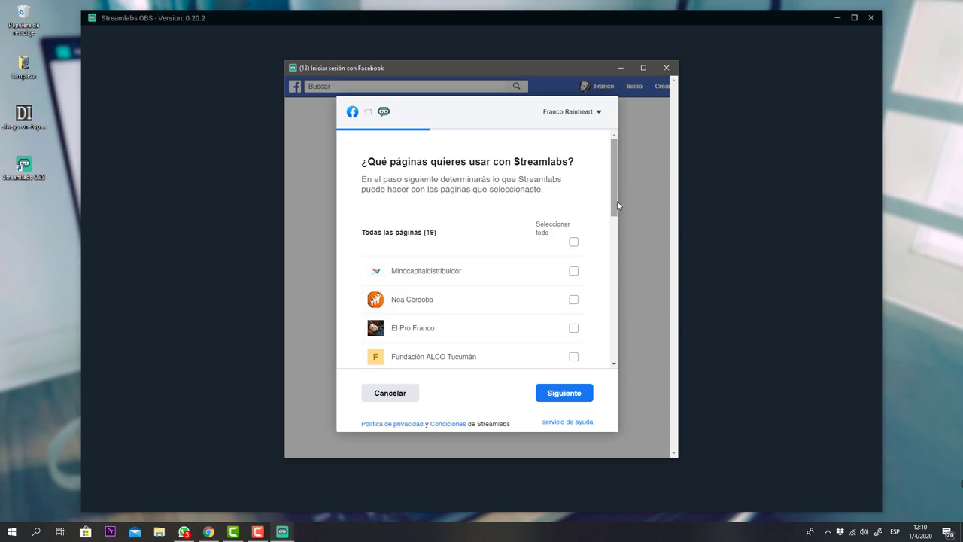
pyautogui.moveTo(615, 212); pyautogui.dragTo(638, 371)
pyautogui.click(582, 350)
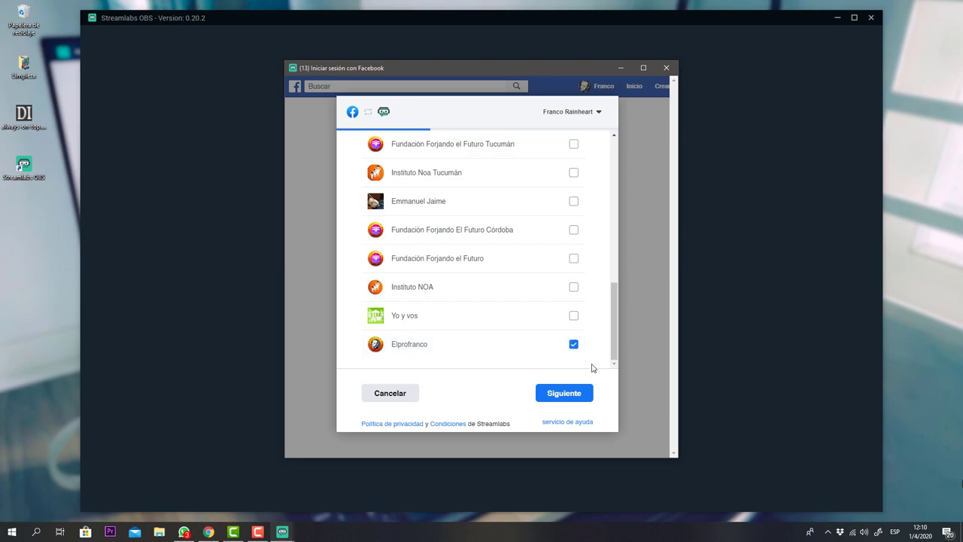
pyautogui.click(564, 394)
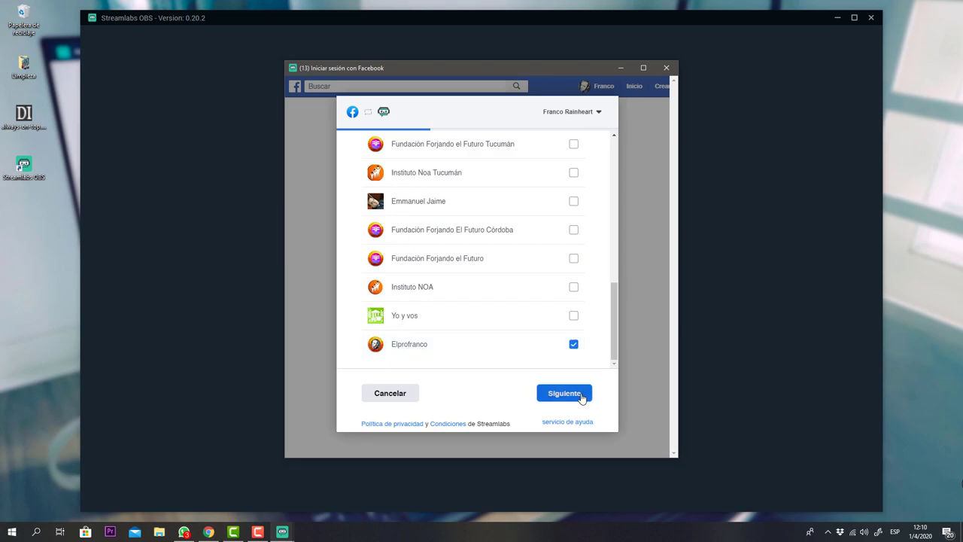
# Review the permissions requested by Streamlabs and grant them all to complete the Facebook login
pyautogui.moveTo(615, 317); pyautogui.dragTo(608, 260)
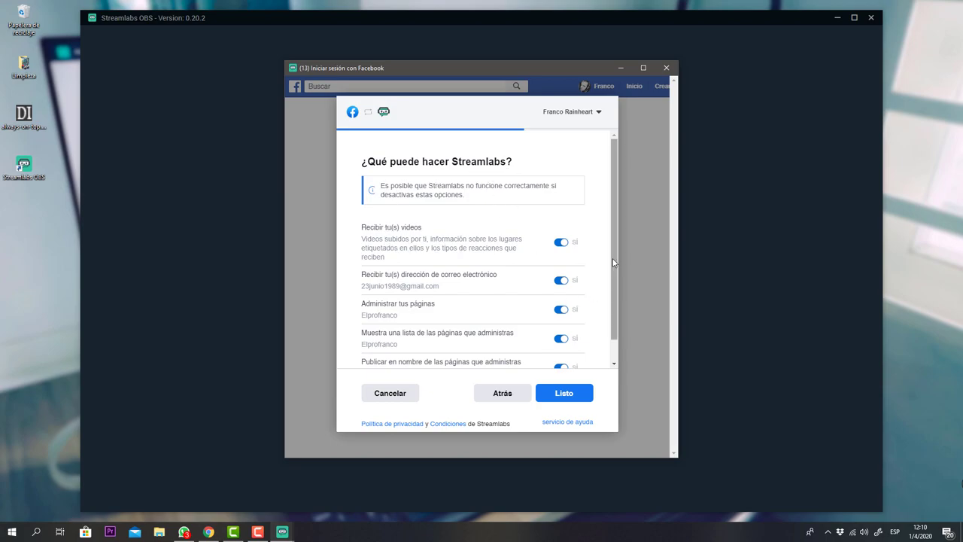
pyautogui.scroll(-1, 612, 287)
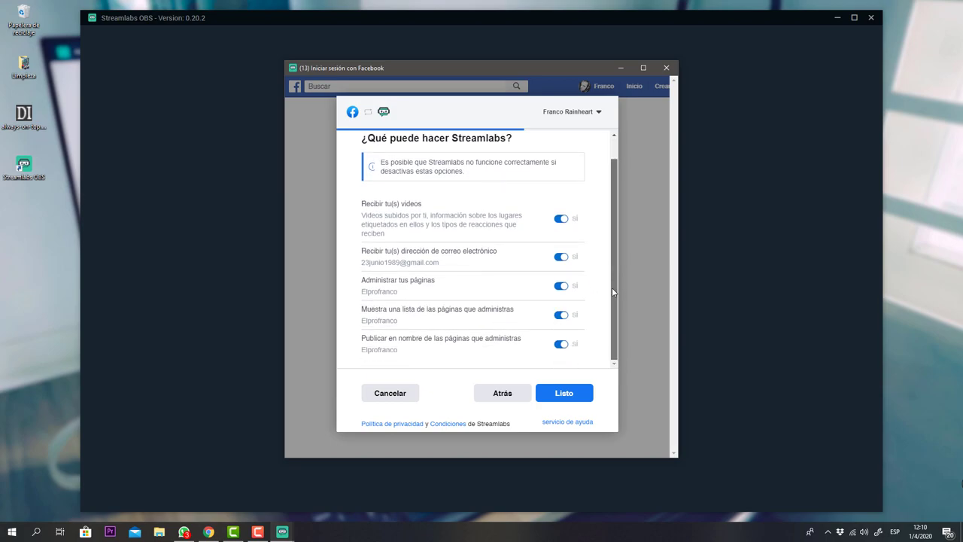
pyautogui.click(574, 401)
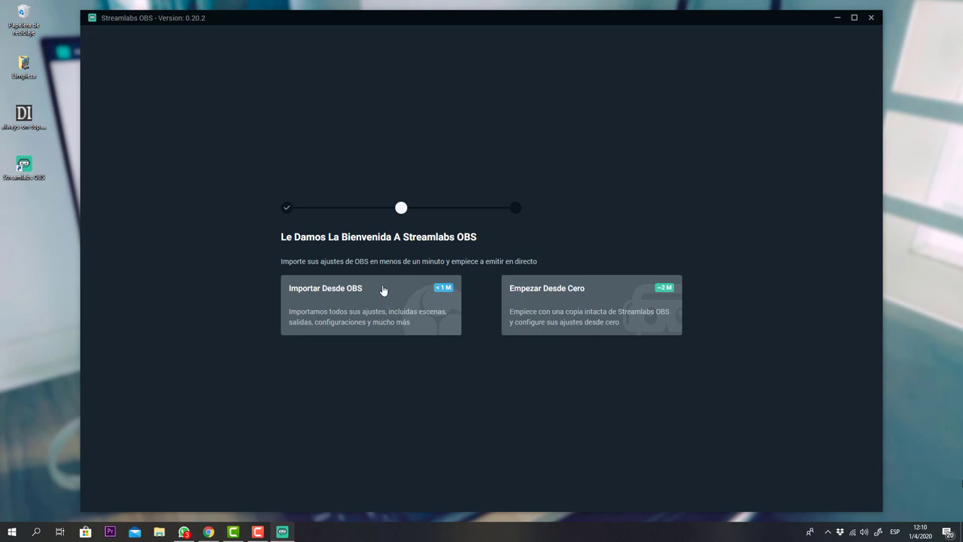
# Start the setup from scratch, choosing Micrófono (Samson C01U Pro Mic) as microphone and keeping HD Pro Webcam C920 as webcam
pyautogui.click(555, 291)
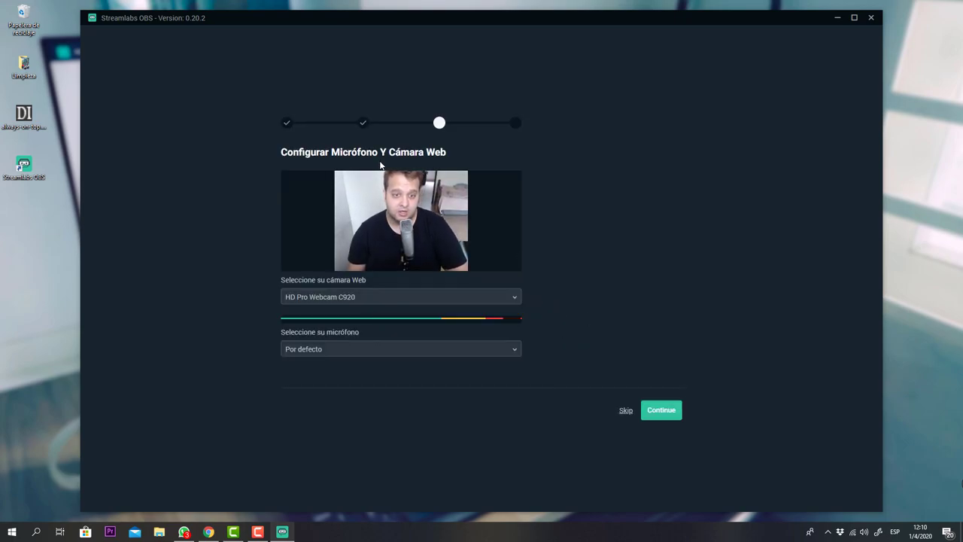
pyautogui.click(404, 351)
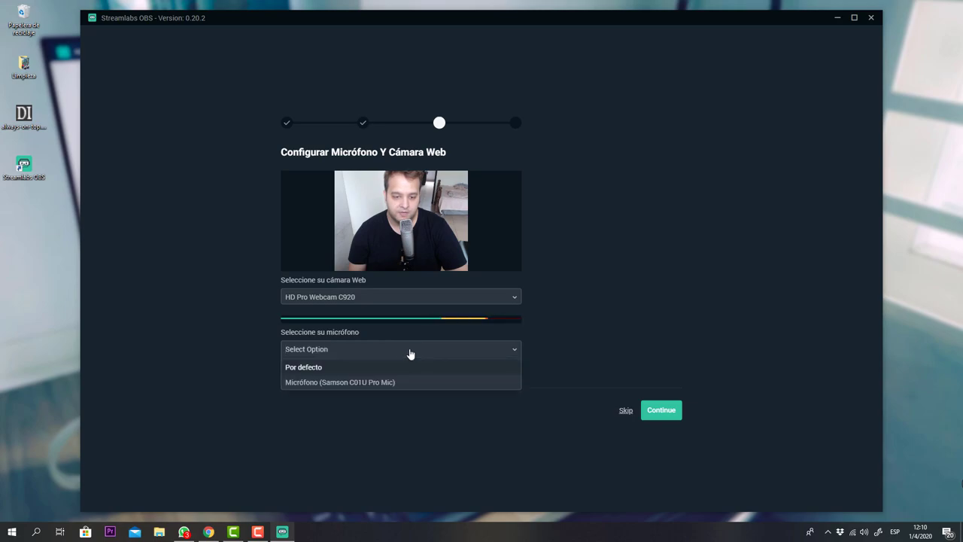
pyautogui.click(340, 383)
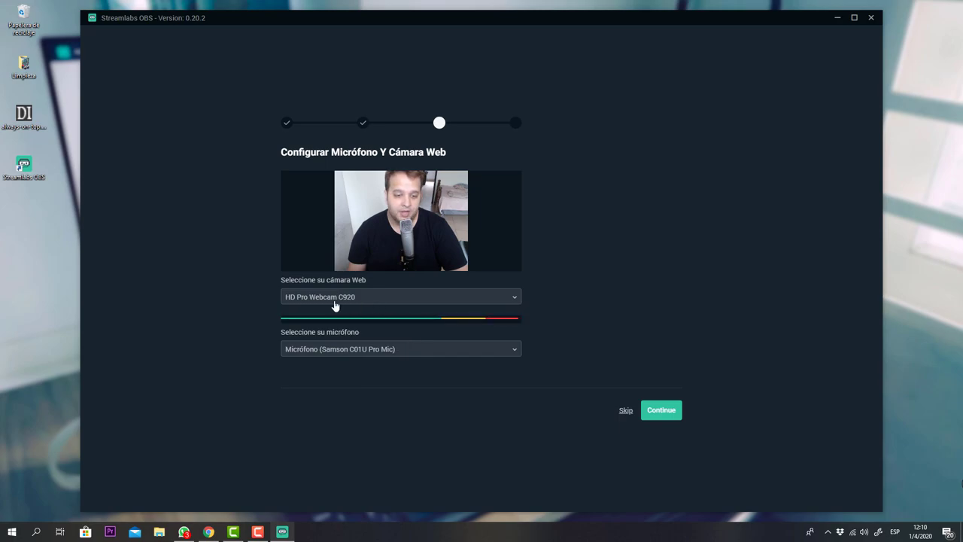
pyautogui.click(360, 299)
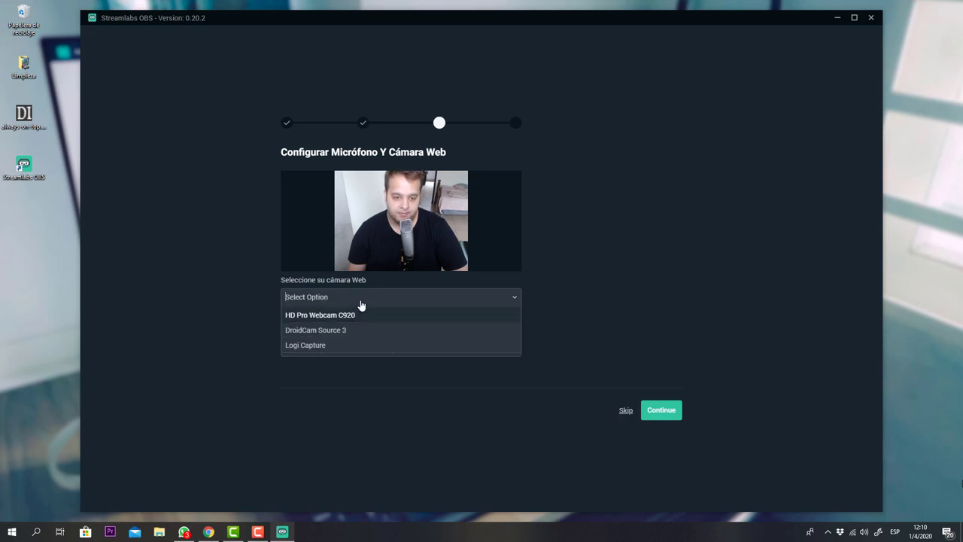
pyautogui.click(627, 271)
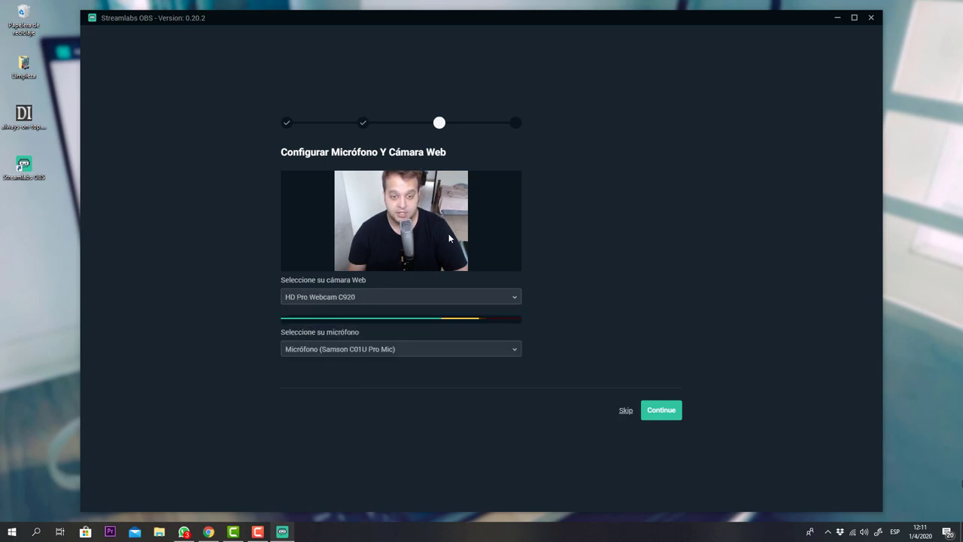
# Accept the microphone and webcam configuration and install the Dark Matter by VBI theme
pyautogui.click(668, 413)
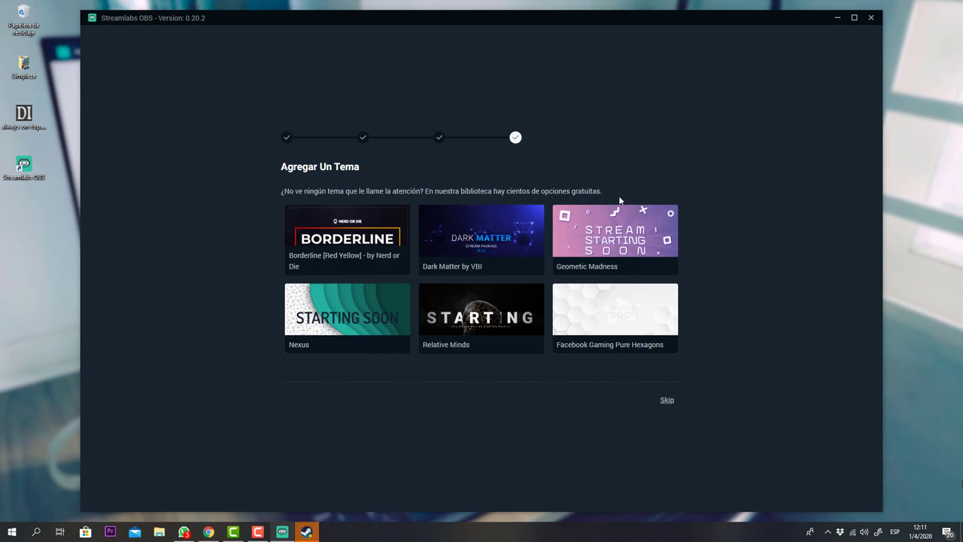
pyautogui.click(497, 230)
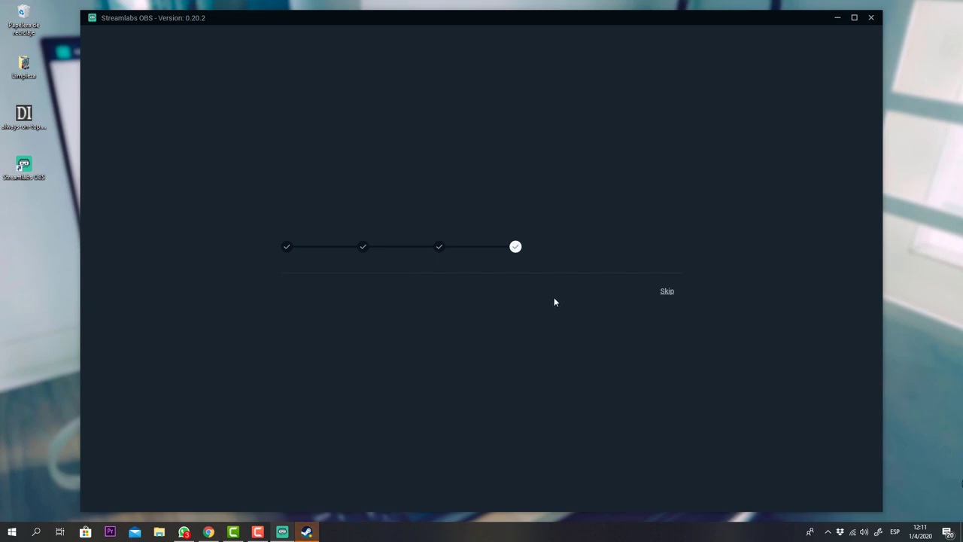
# Switch to the Steam chat, answer the waiting message with "ocupado" and close the chat window
pyautogui.click(315, 533)
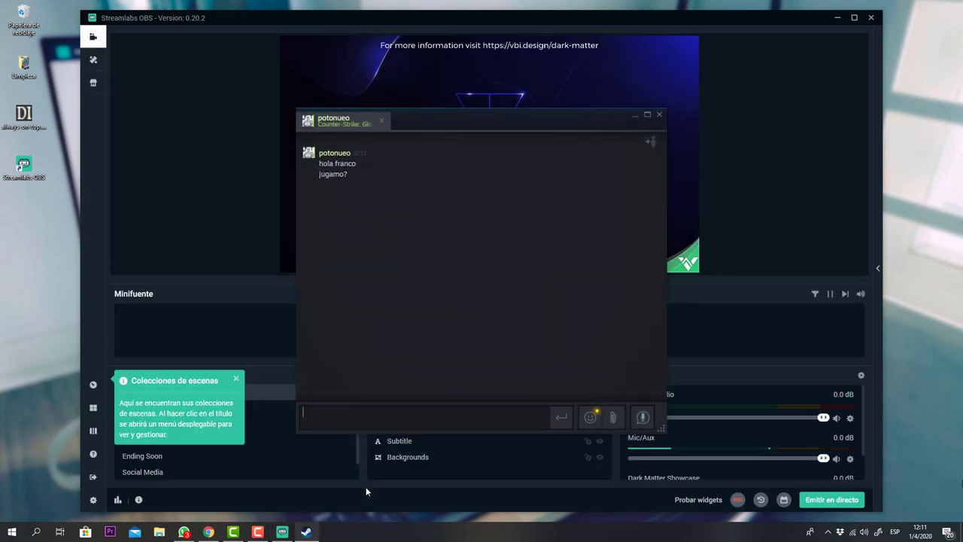
pyautogui.write('ocupoa')
pyautogui.press('BackSpace')
pyautogui.press('BackSpace')
pyautogui.write('ado')
pyautogui.press('Return')
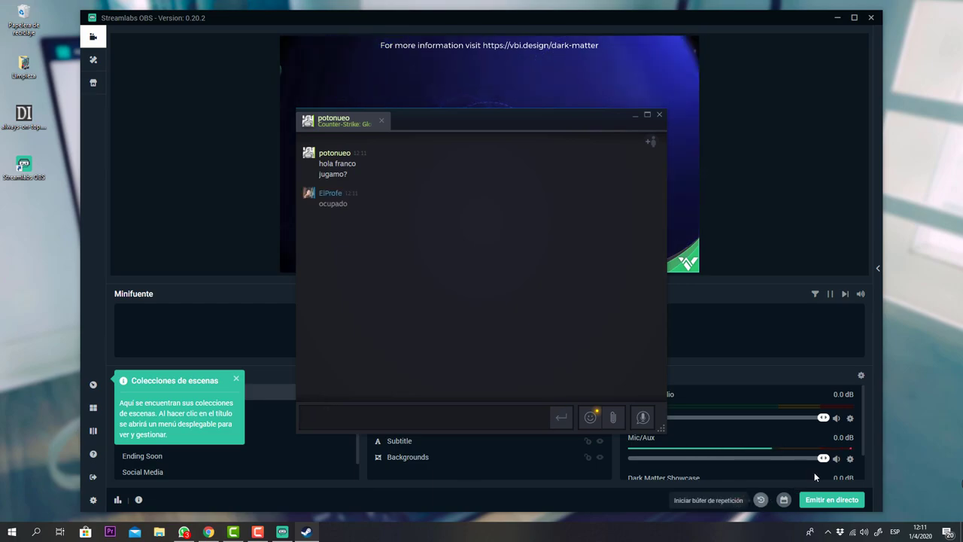
pyautogui.click(659, 114)
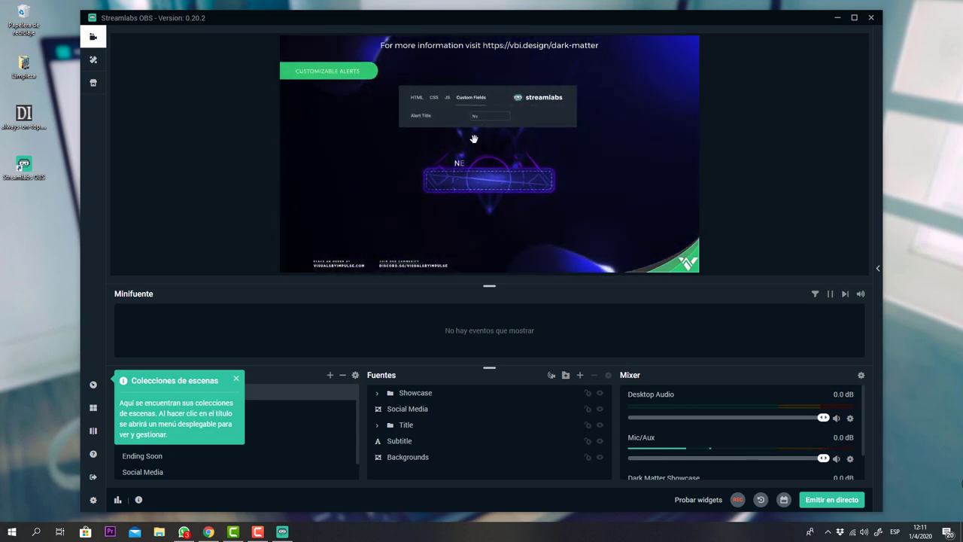
# Dismiss the Colecciones de escenas tip and maximize the Streamlabs OBS window
pyautogui.click(236, 379)
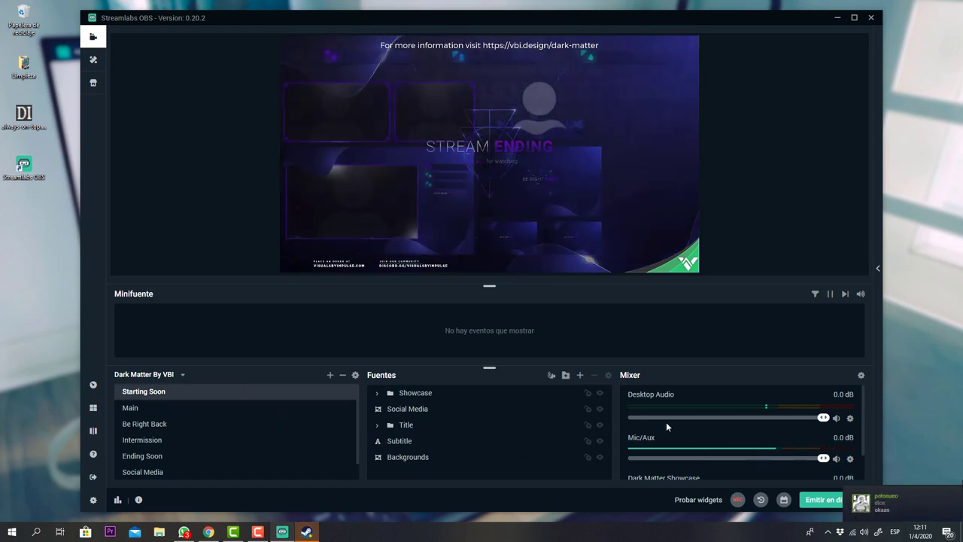
pyautogui.click(853, 17)
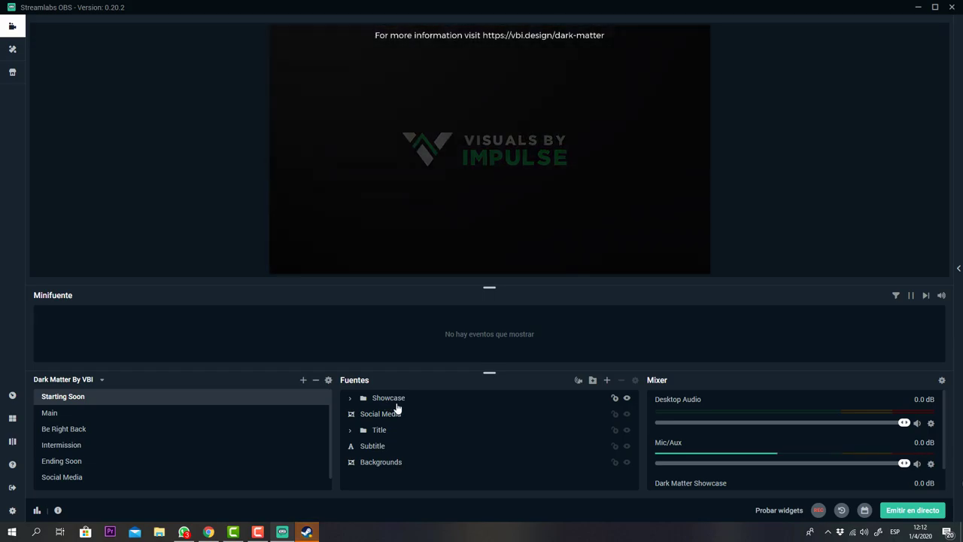
# Open the application settings
pyautogui.click(12, 510)
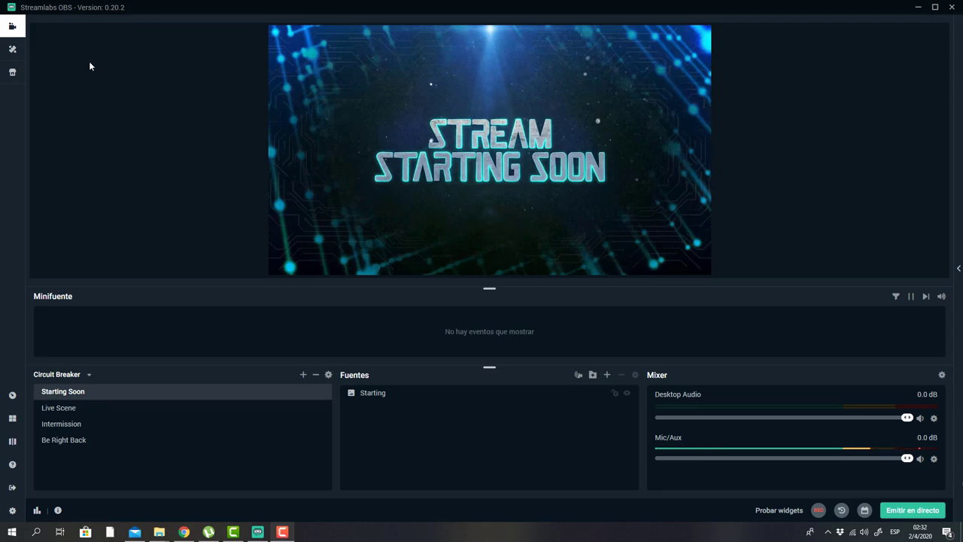
# Search the scene theme library for "FREE", browse the matching themes and return to the editor
pyautogui.click(19, 53)
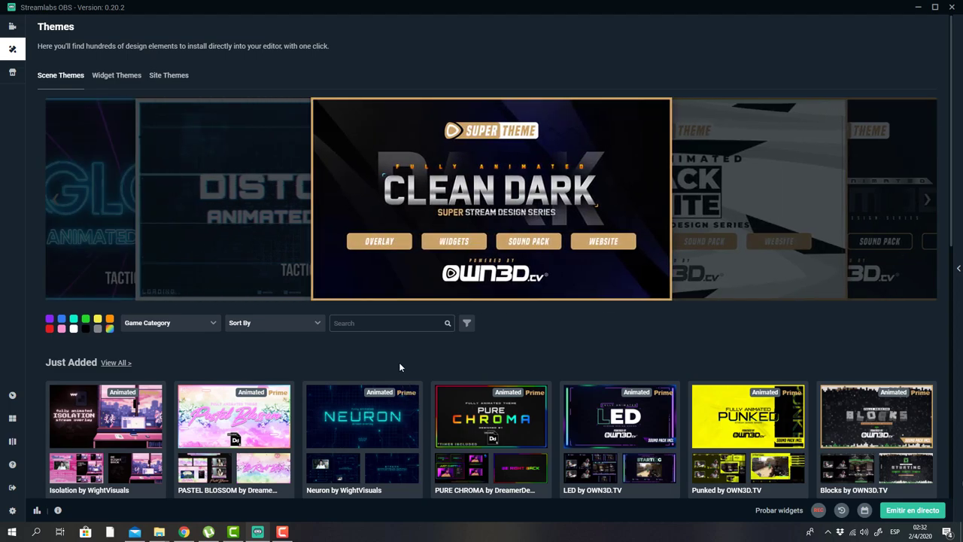
pyautogui.click(393, 323)
pyautogui.write('FREE')
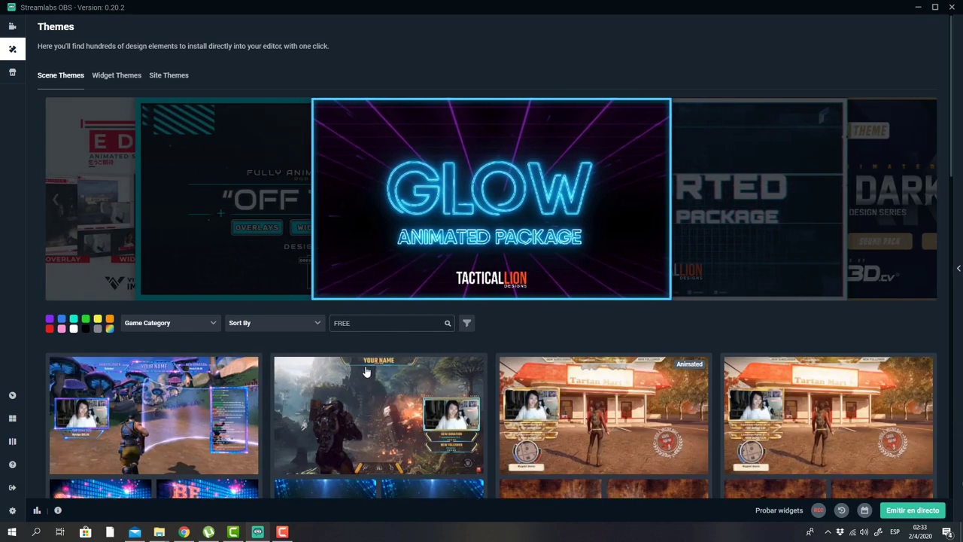
pyautogui.scroll(-5, 381, 368)
pyautogui.scroll(5, 334, 378)
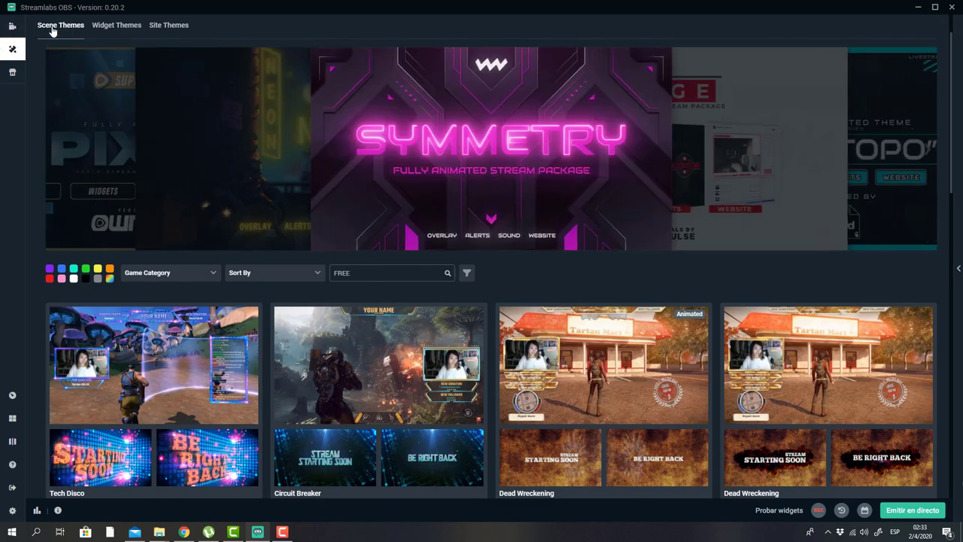
pyautogui.click(15, 29)
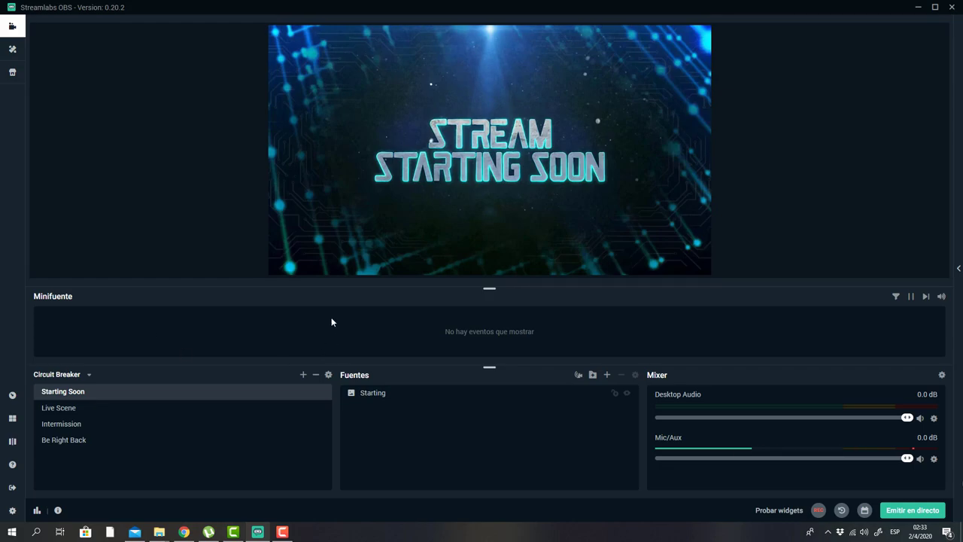
# Rename the "Starting Soon" scene as "Pantalla Espera"
pyautogui.rightClick(66, 398)
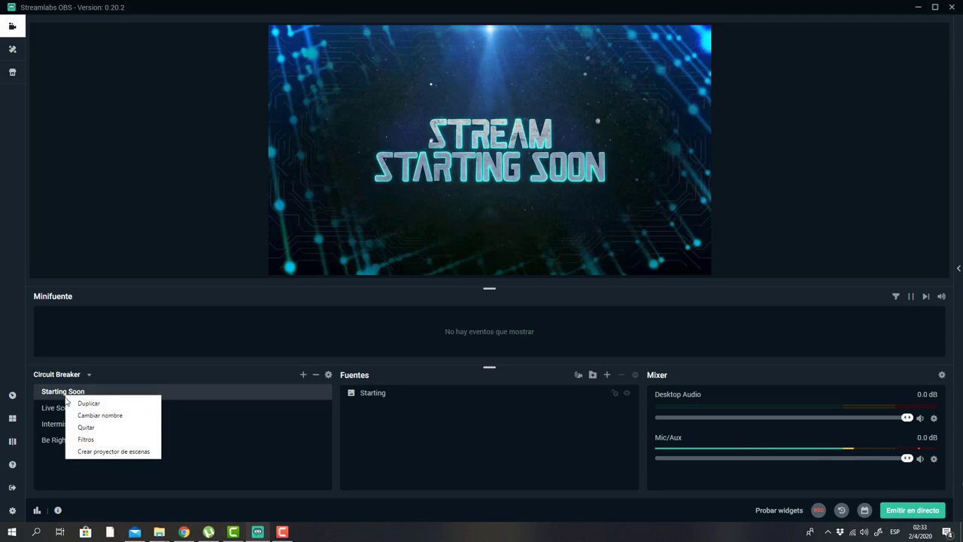
pyautogui.click(105, 415)
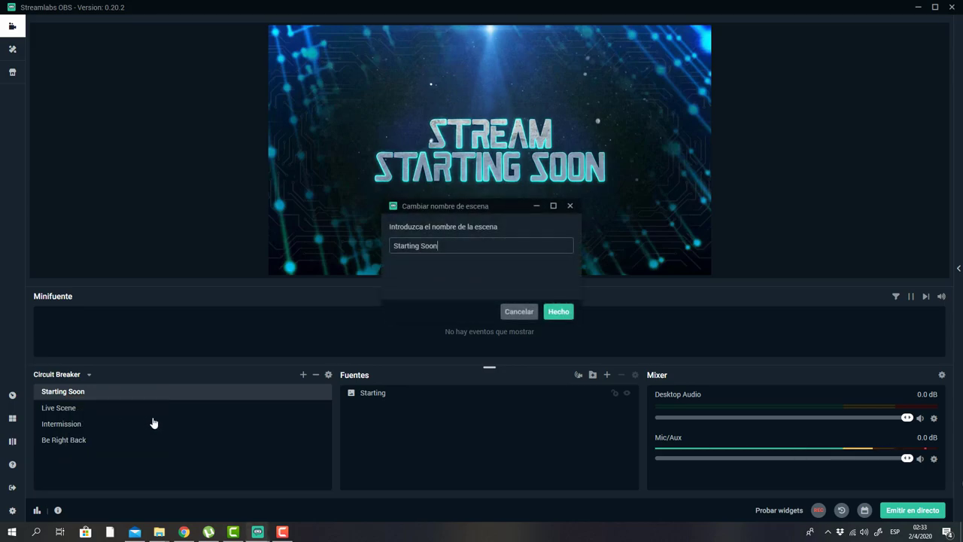
pyautogui.press('BackSpace')
pyautogui.press('BackSpace')
pyautogui.press('BackSpace')
pyautogui.press('BackSpace')
pyautogui.press('BackSpace')
pyautogui.press('BackSpace')
pyautogui.press('BackSpace')
pyautogui.press('BackSpace')
pyautogui.press('BackSpace')
pyautogui.press('BackSpace')
pyautogui.press('BackSpace')
pyautogui.press('BackSpace')
pyautogui.write('Pantalla e')
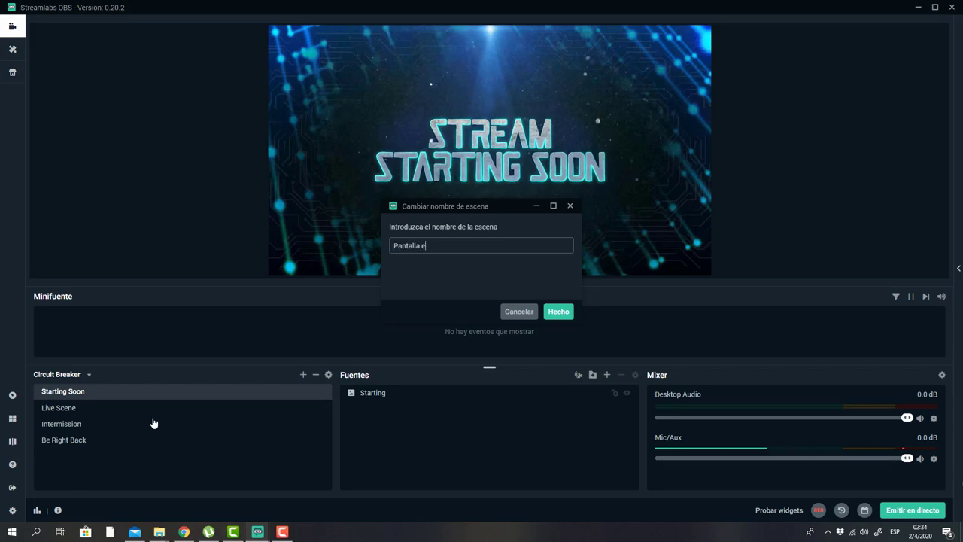
pyautogui.press('BackSpace')
pyautogui.write('Espera')
pyautogui.click(558, 311)
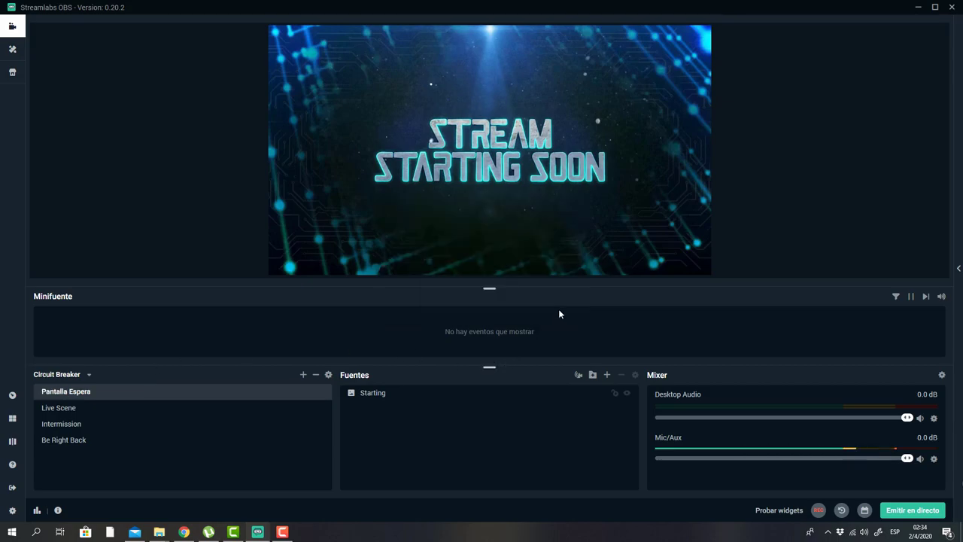
# Rename the "Live Scene" scene as "DIRECTO"
pyautogui.click(79, 407)
pyautogui.rightClick(73, 409)
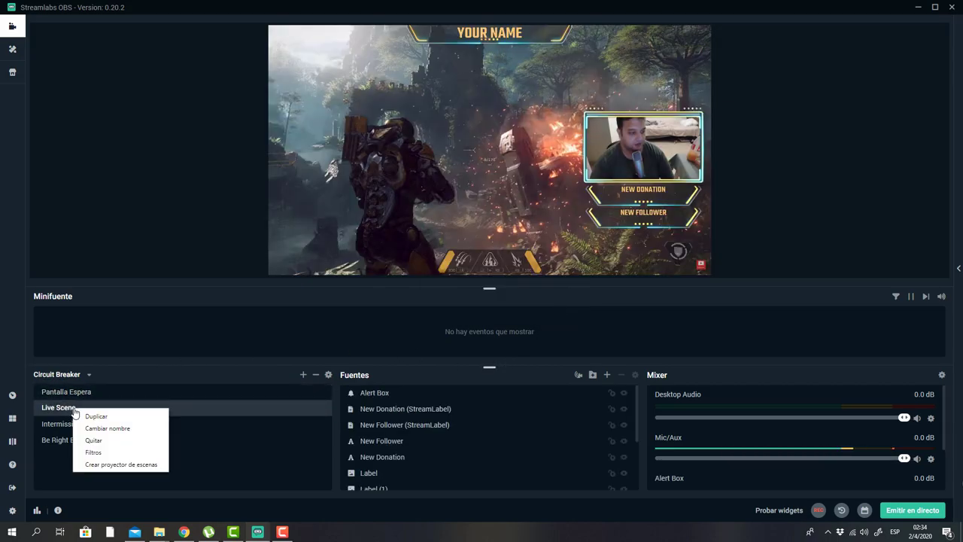
pyautogui.click(113, 429)
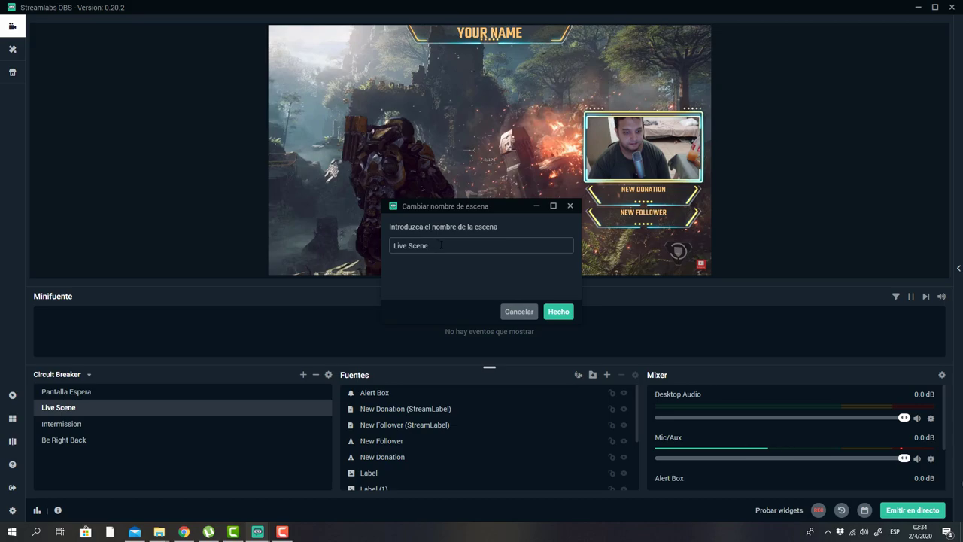
pyautogui.hotkey('ctrl', 'a')
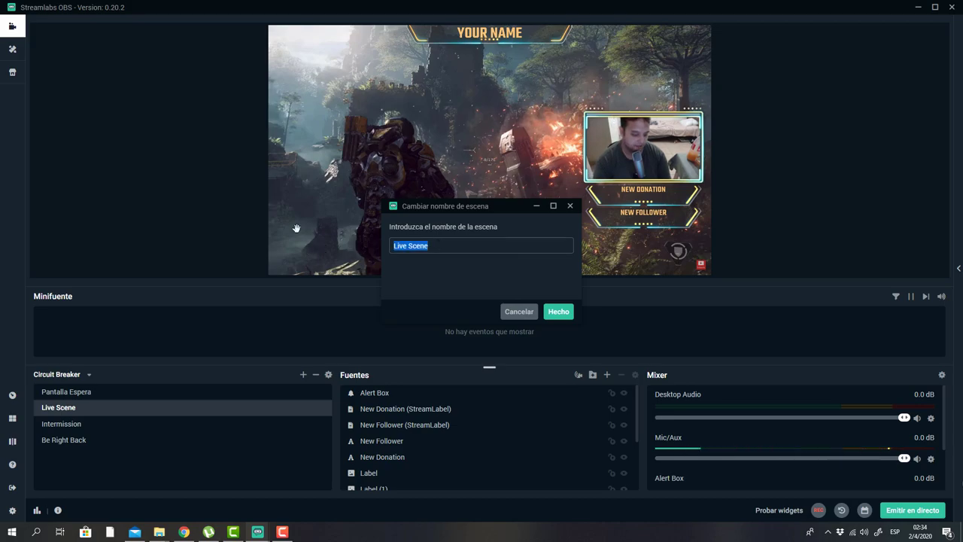
pyautogui.write('DIRECTO')
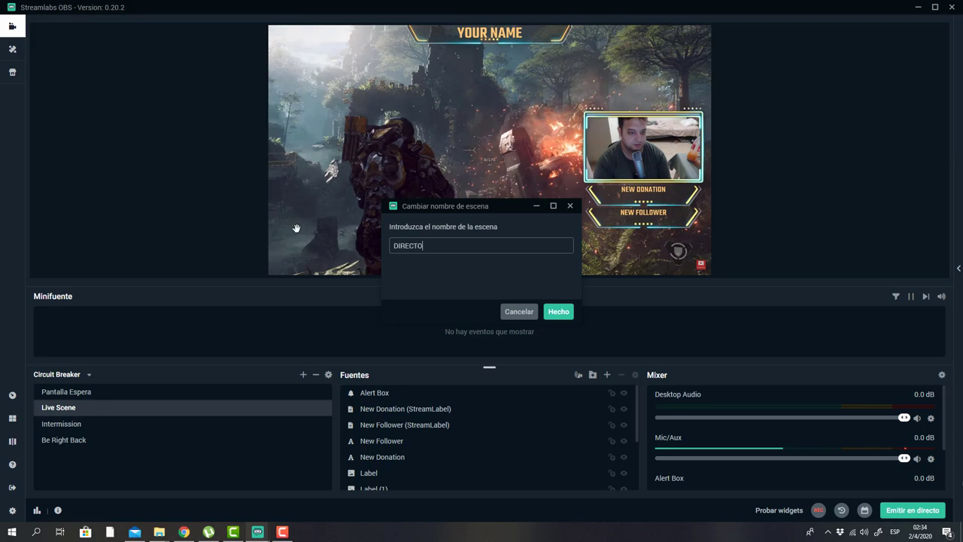
pyautogui.press('Return')
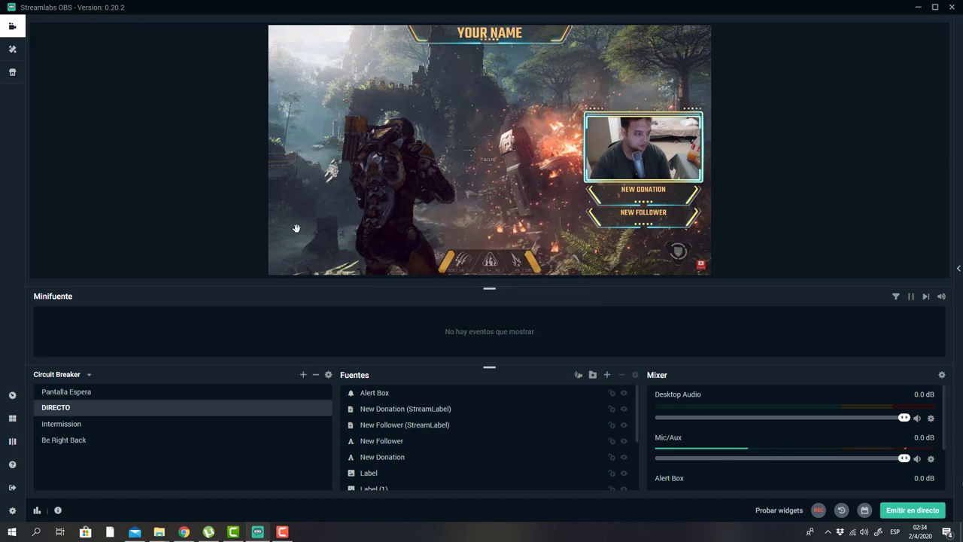
# Rename the "Intermission" scene as "Descanso"
pyautogui.click(60, 426)
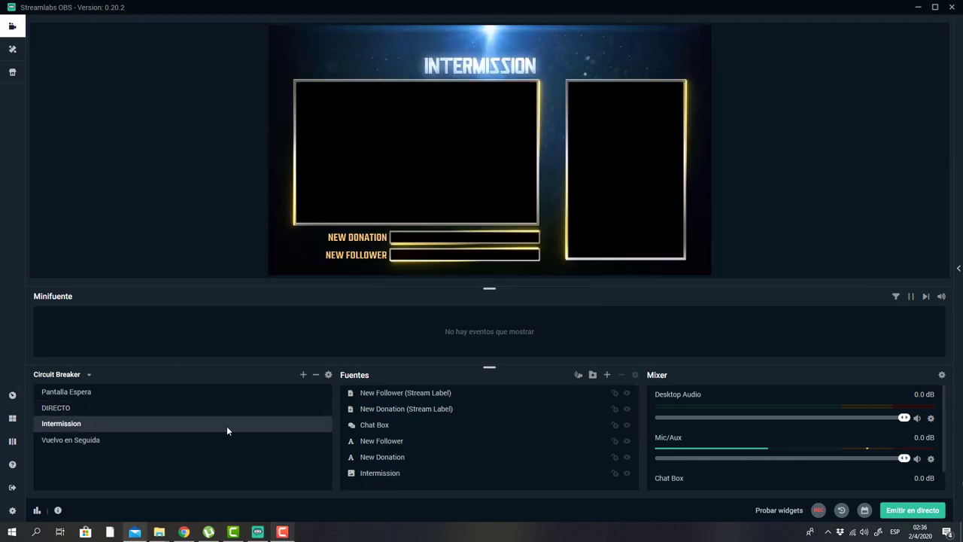
pyautogui.rightClick(67, 429)
pyautogui.click(101, 445)
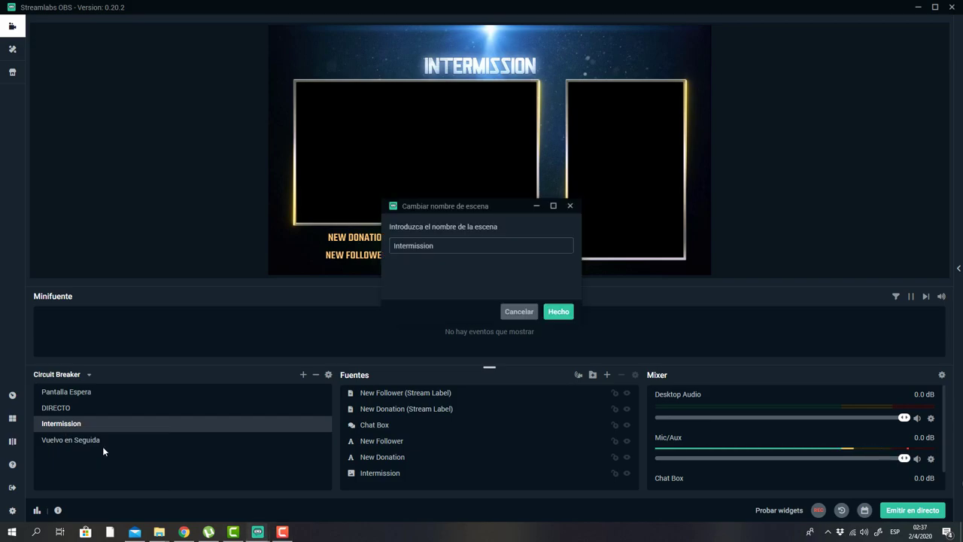
pyautogui.moveTo(450, 251); pyautogui.dragTo(390, 246)
pyautogui.write('Descanso')
pyautogui.click(561, 312)
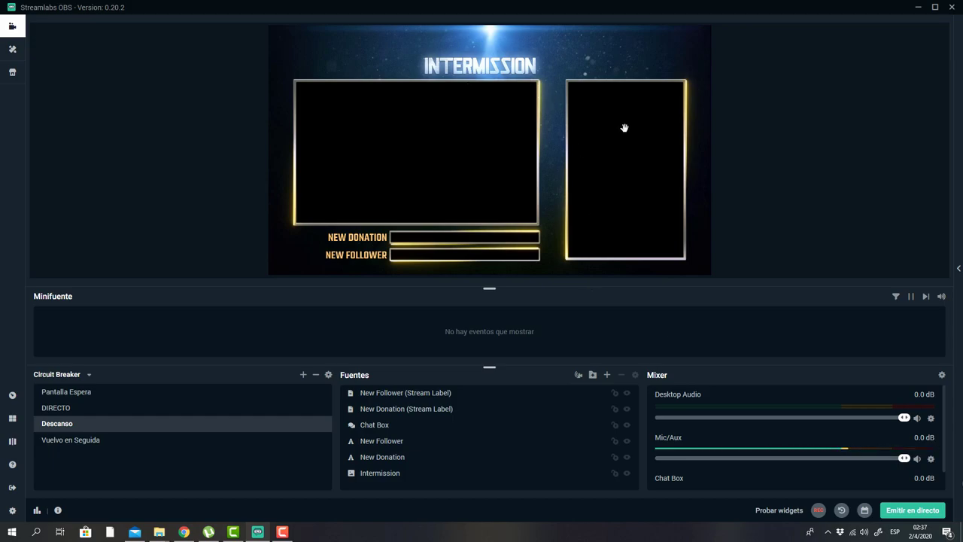
# Switch through the Vuelvo en Seguida, Pantalla Espera, DIRECTO and Descanso scenes to compare their content
pyautogui.click(46, 442)
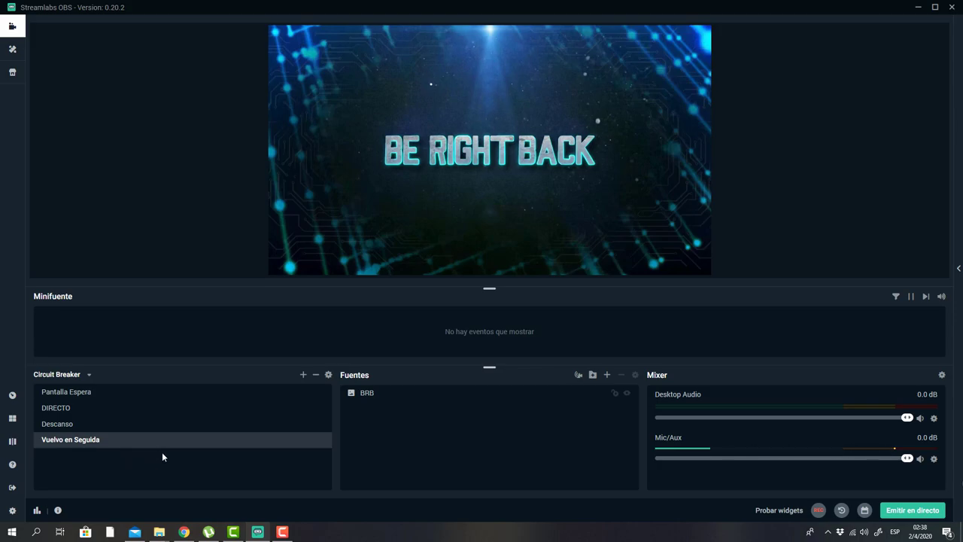
pyautogui.click(81, 393)
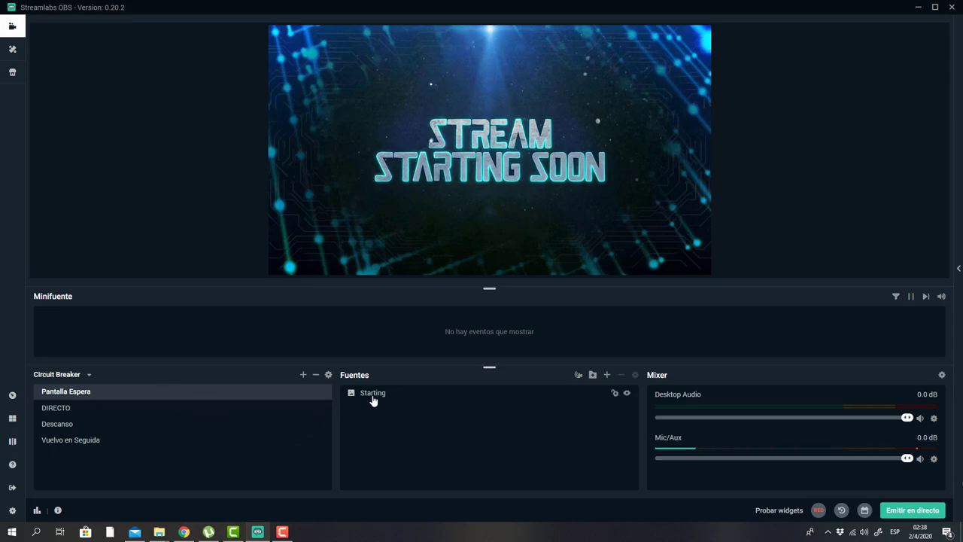
pyautogui.click(218, 441)
pyautogui.click(92, 392)
pyautogui.click(303, 374)
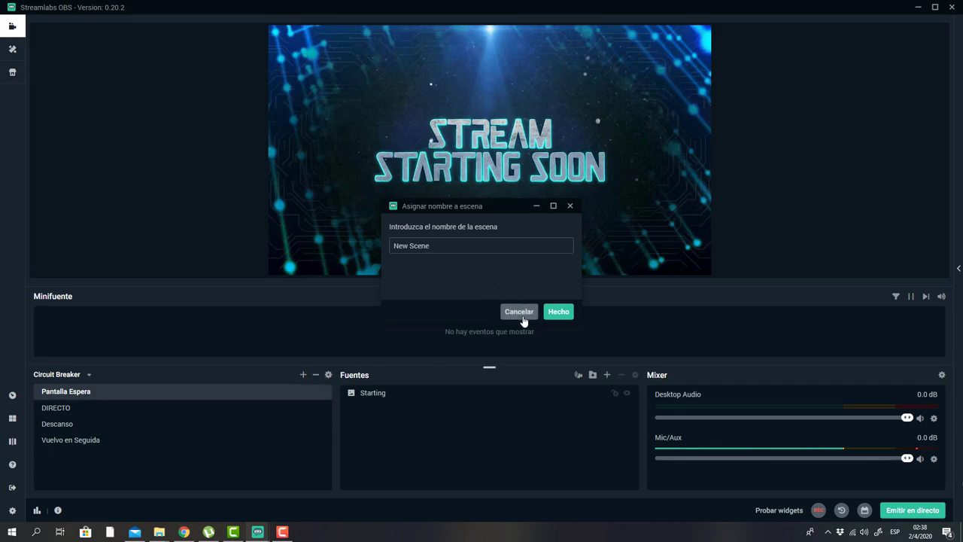
pyautogui.click(519, 311)
pyautogui.click(83, 410)
pyautogui.press('Up')
pyautogui.press('Down')
pyautogui.press('Down')
pyautogui.click(95, 439)
pyautogui.click(101, 392)
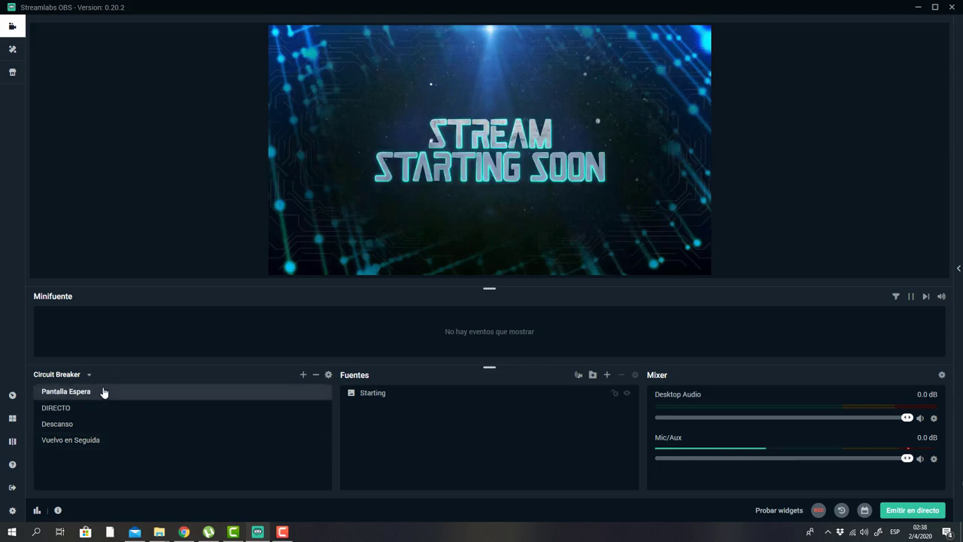
# Add a scene named "extra" and preview it along with the DIRECTO and Vuelvo en Seguida scenes
pyautogui.click(303, 375)
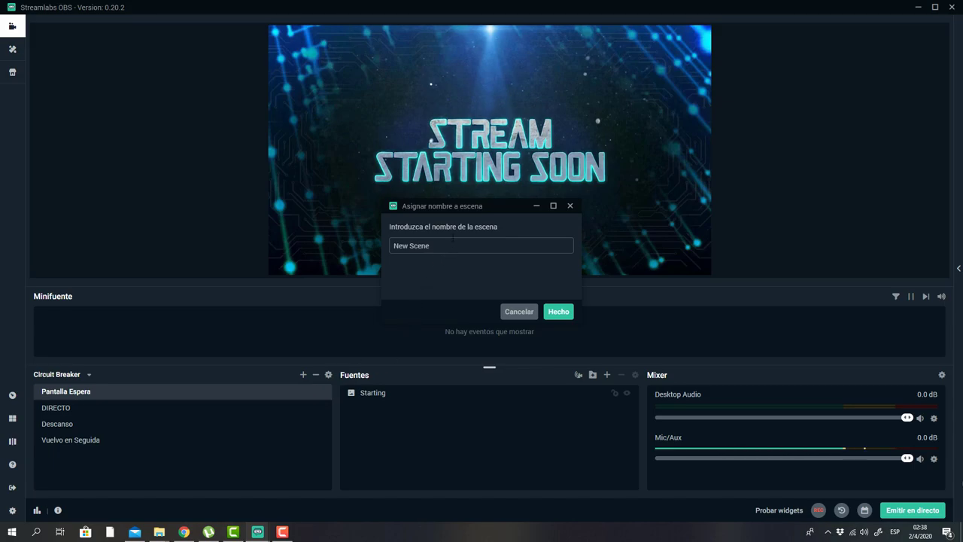
pyautogui.write('extra')
pyautogui.press('Return')
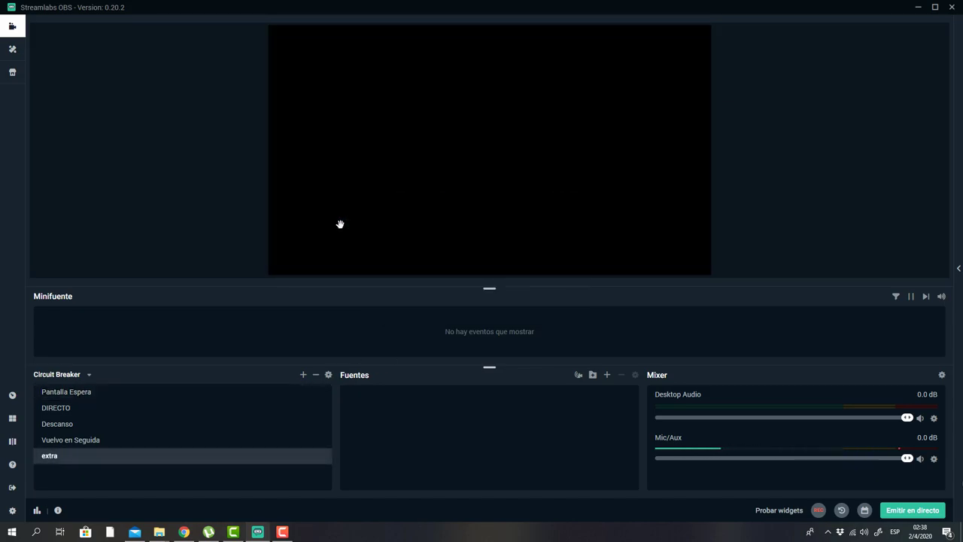
pyautogui.click(65, 409)
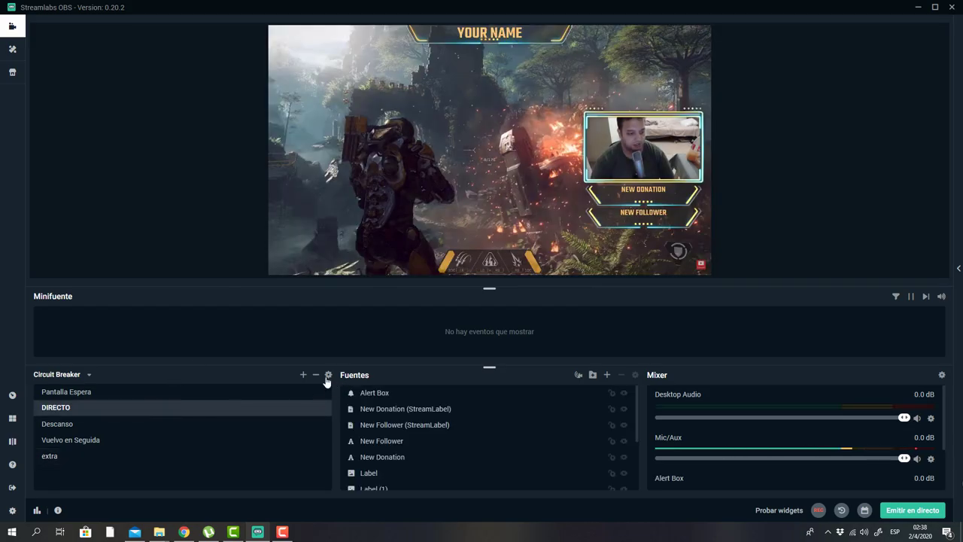
pyautogui.click(148, 441)
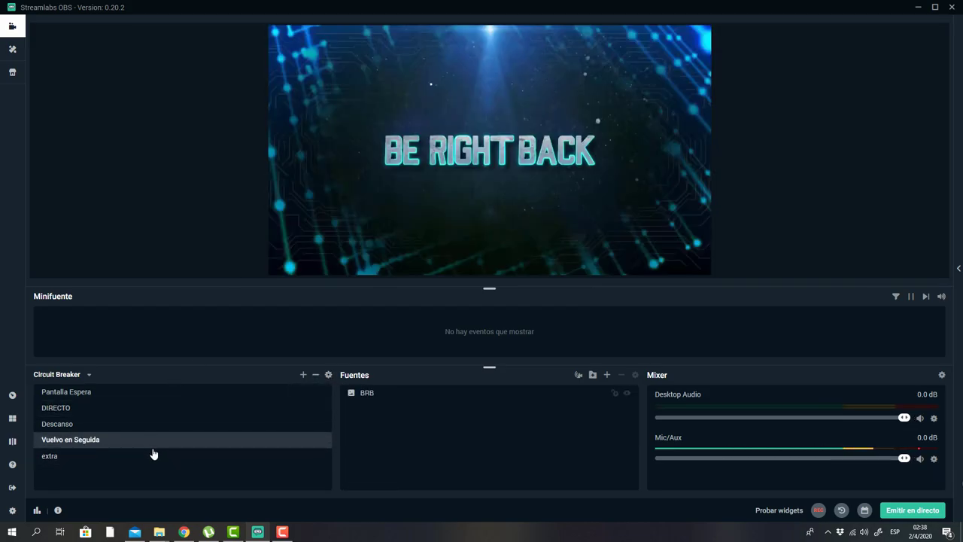
pyautogui.click(155, 455)
# Replace the image of the Starting source in the Pantalla Espera scene with DIRECTO.png from the Editables folder
pyautogui.click(173, 395)
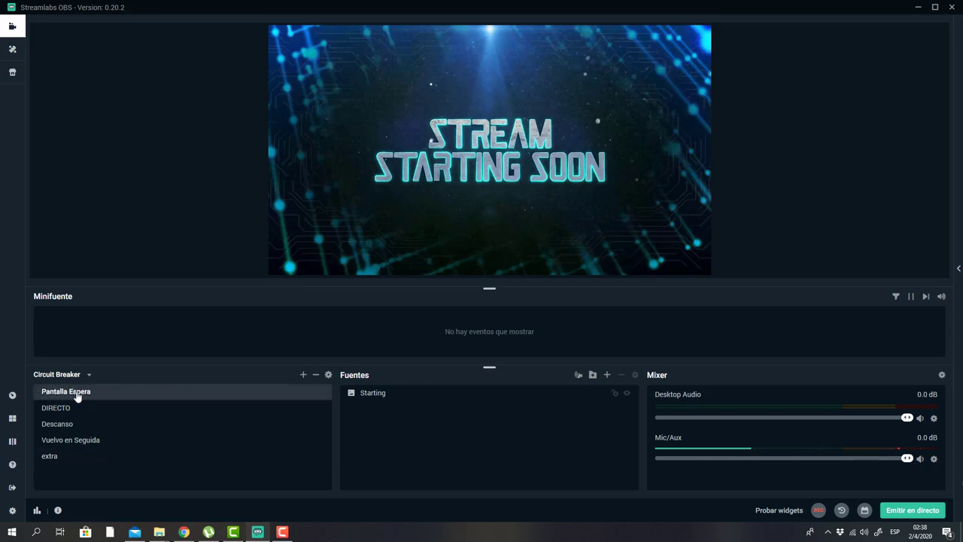
pyautogui.click(372, 399)
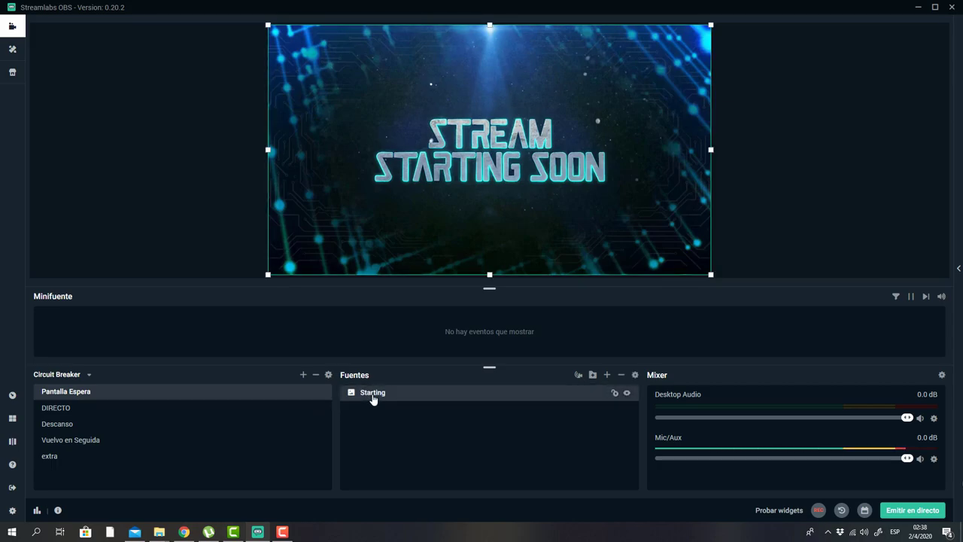
pyautogui.doubleClick(374, 395)
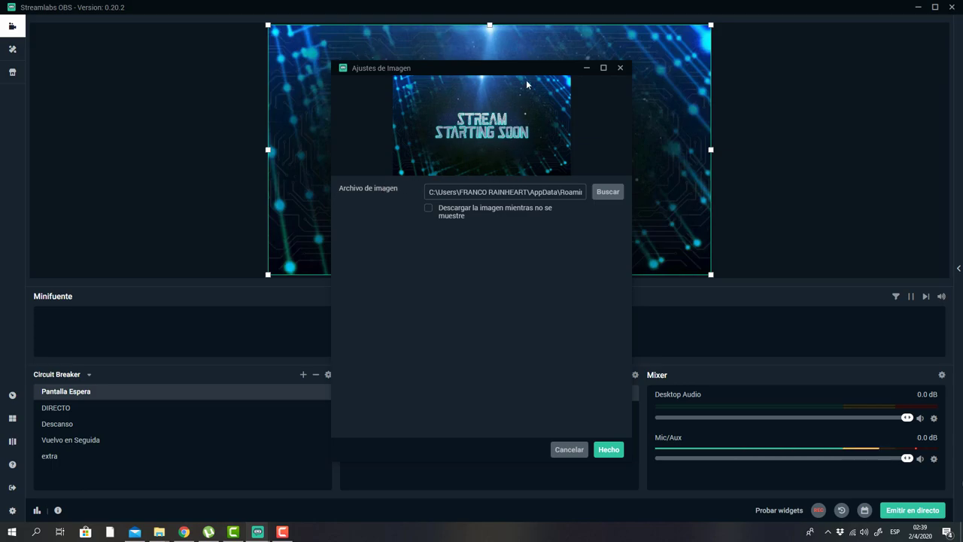
pyautogui.moveTo(531, 68); pyautogui.dragTo(547, 116)
pyautogui.click(624, 241)
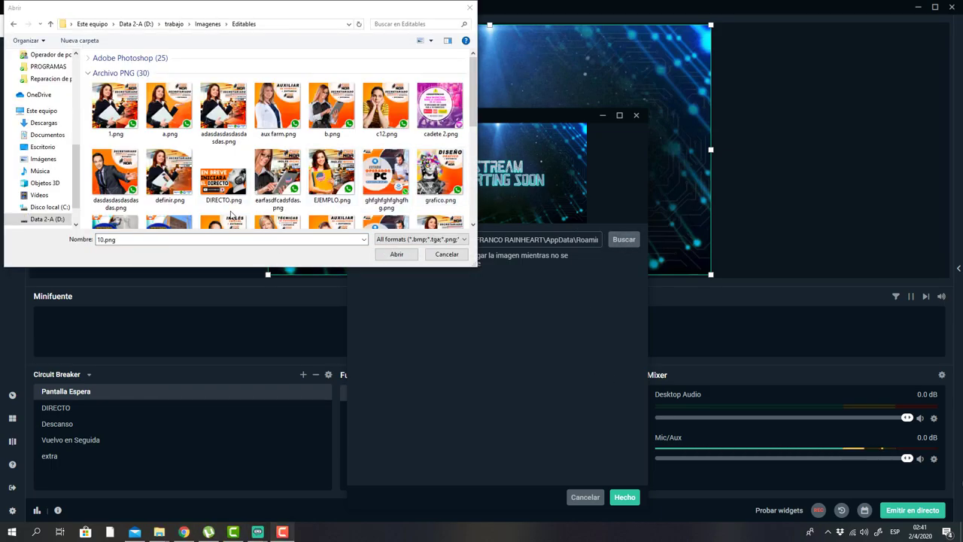
pyautogui.click(224, 183)
pyautogui.doubleClick(224, 183)
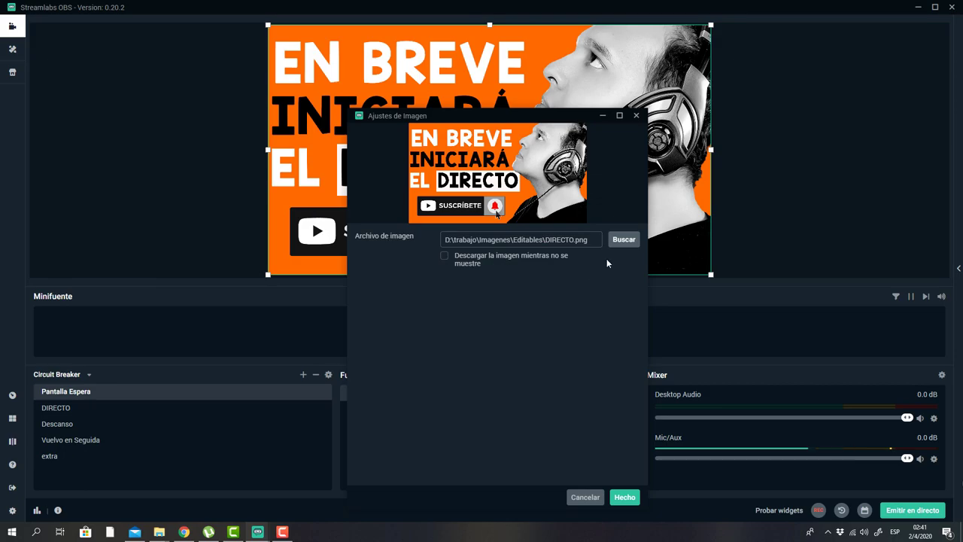
pyautogui.moveTo(517, 119); pyautogui.dragTo(510, 90)
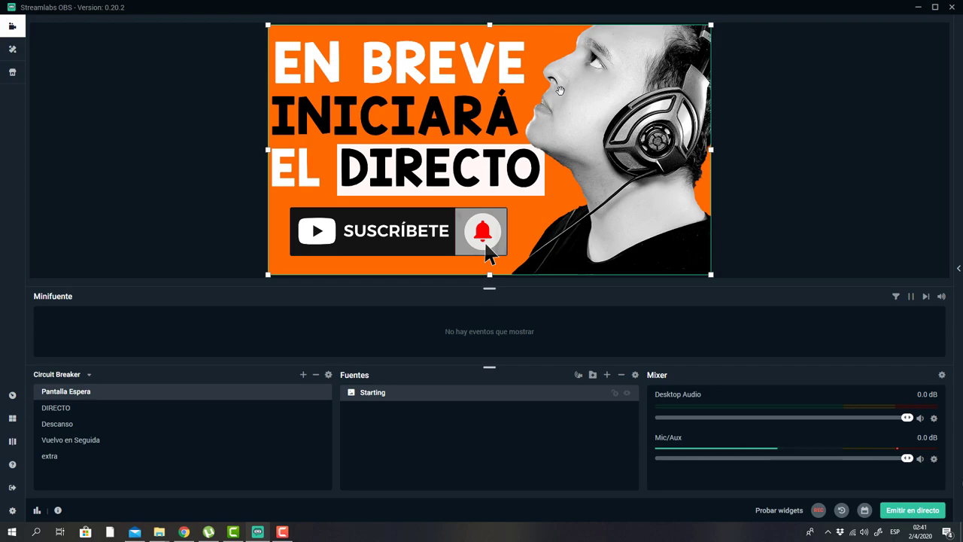
# Add a media source (Fuente de multimedia) named "Musica" to the Pantalla Espera scene
pyautogui.click(608, 374)
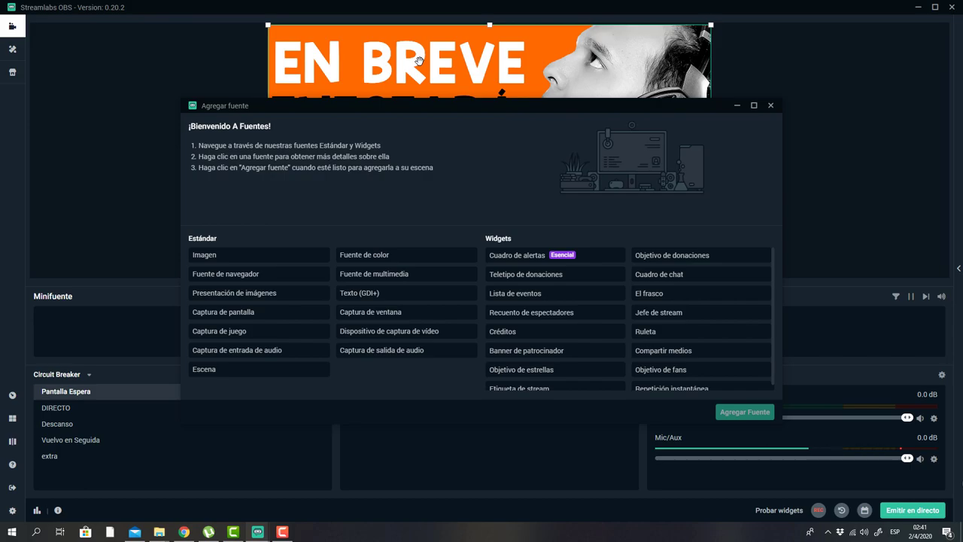
pyautogui.click(409, 277)
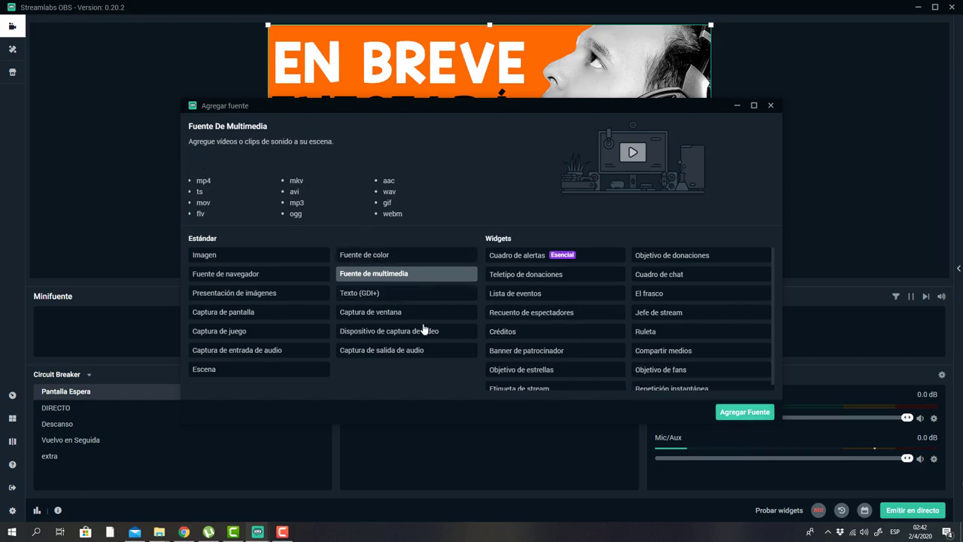
pyautogui.click(744, 412)
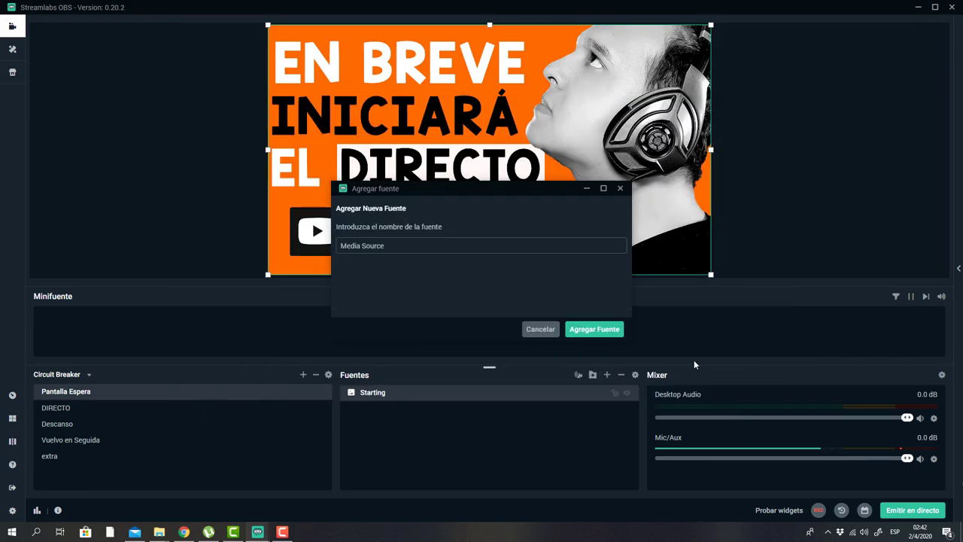
pyautogui.moveTo(505, 249); pyautogui.dragTo(268, 222)
pyautogui.write('musi')
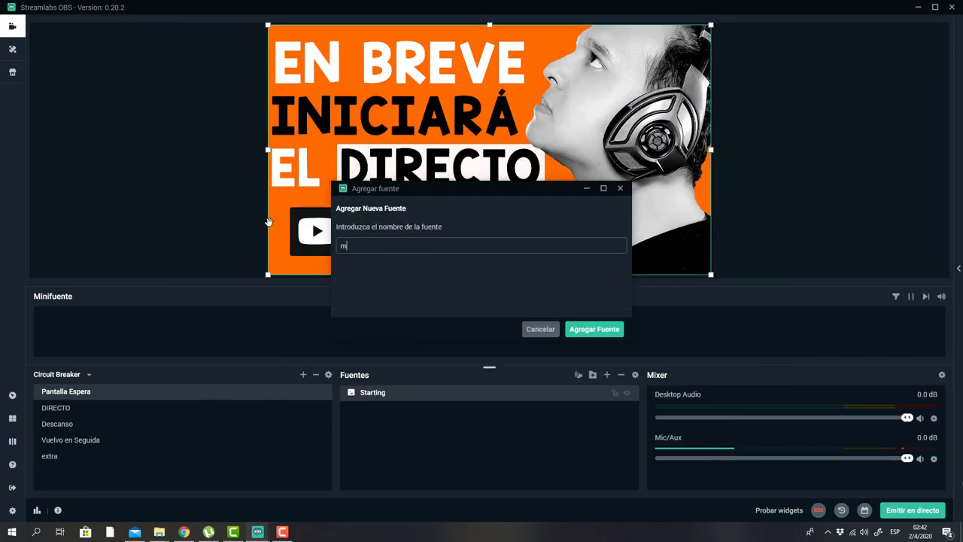
pyautogui.press('BackSpace')
pyautogui.press('BackSpace')
pyautogui.write('M')
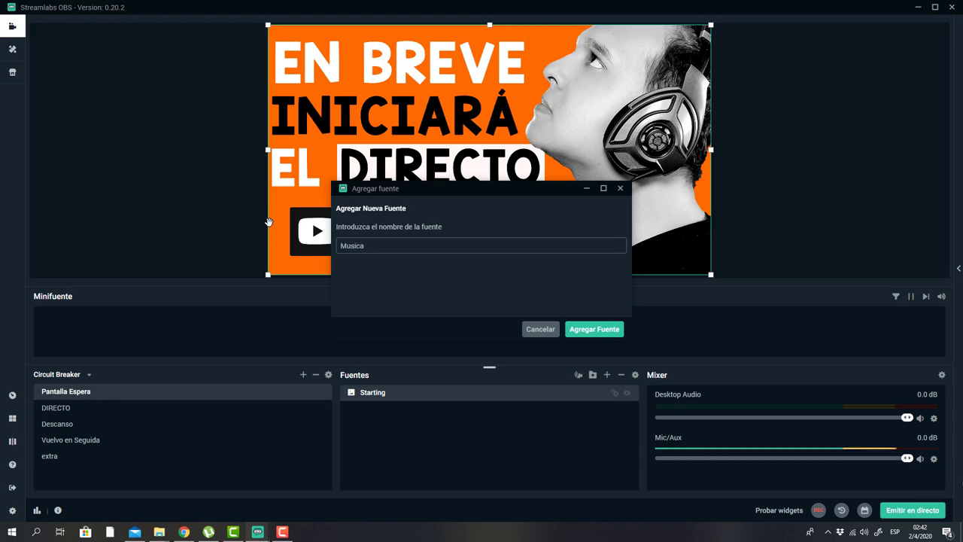
pyautogui.click(593, 328)
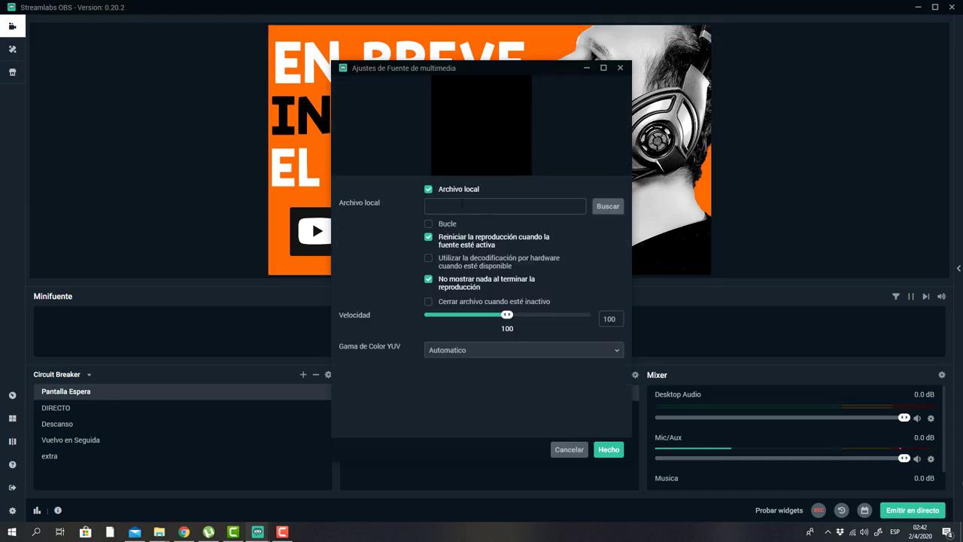
# Load the "Fingers" MP3 from the Descargas folder as the Musica source's local file and enable Bucle
pyautogui.click(607, 207)
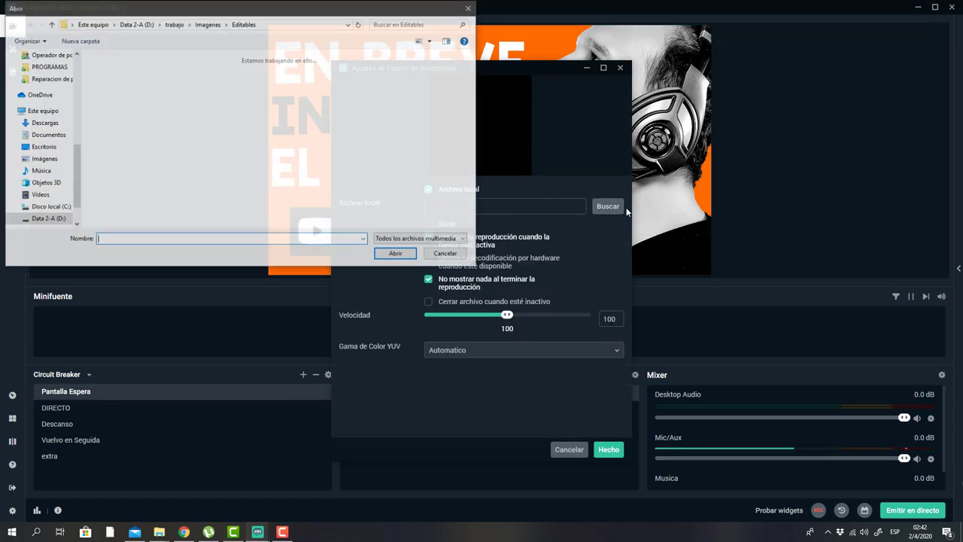
pyautogui.click(49, 122)
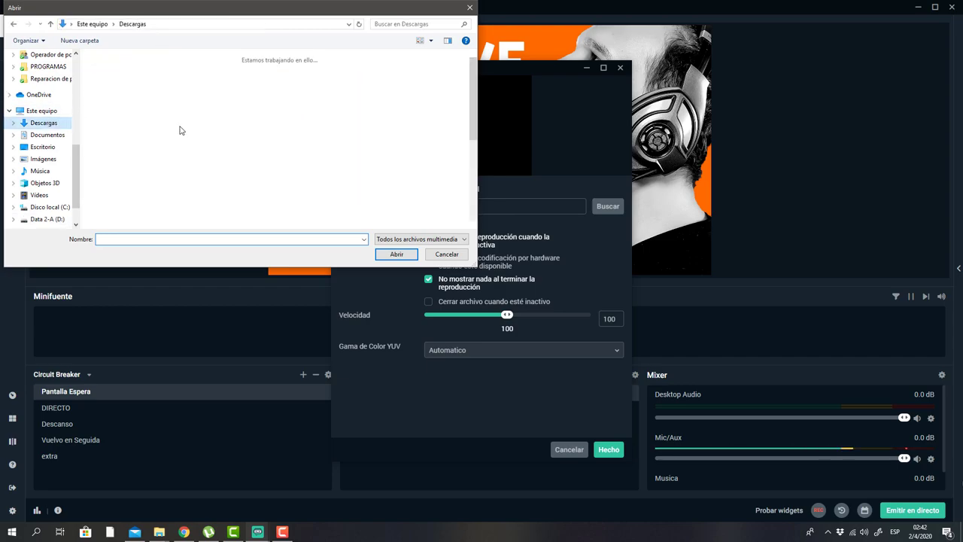
pyautogui.scroll(-2, 180, 131)
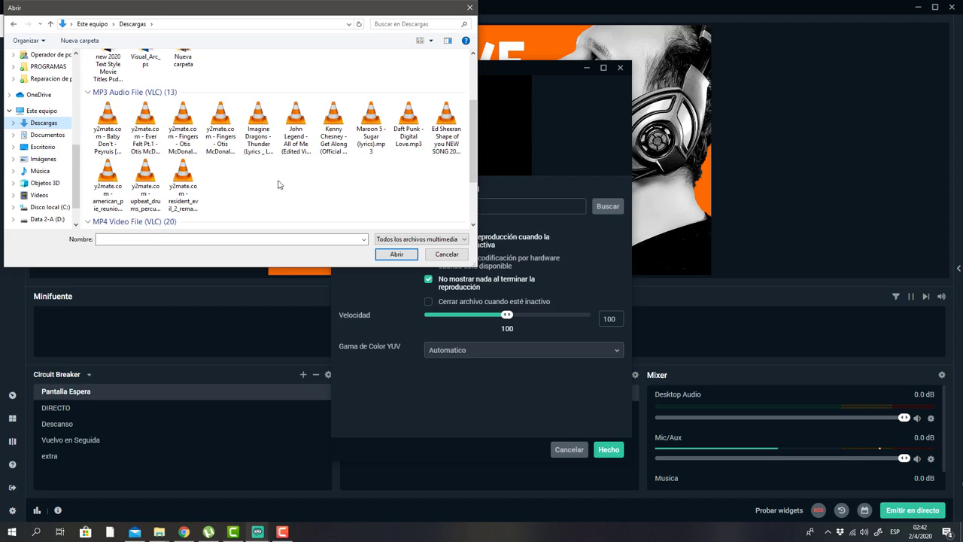
pyautogui.doubleClick(225, 119)
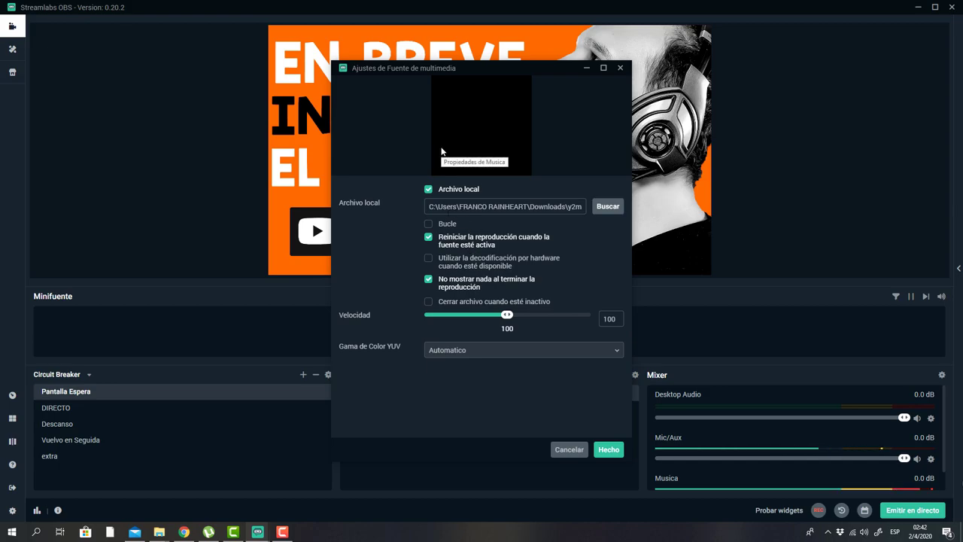
pyautogui.click(429, 226)
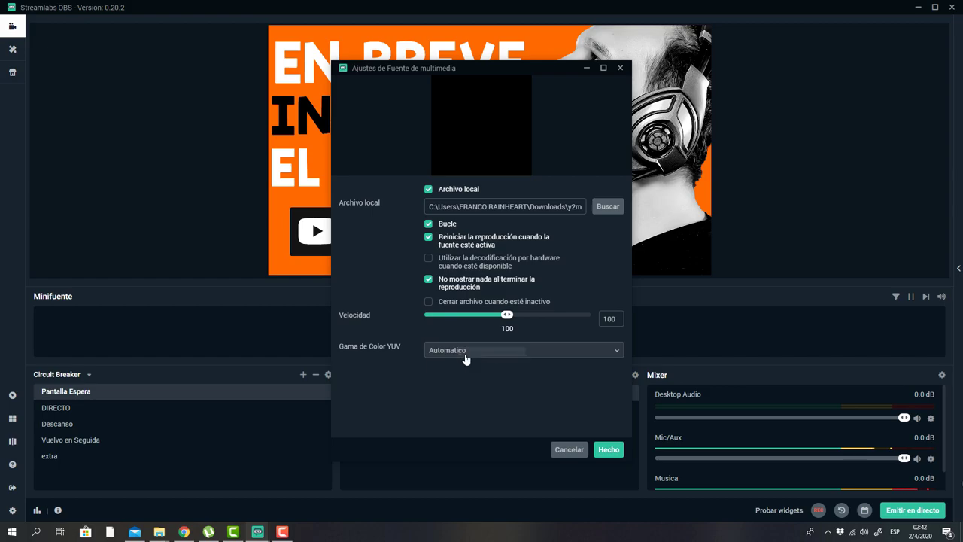
pyautogui.click(613, 451)
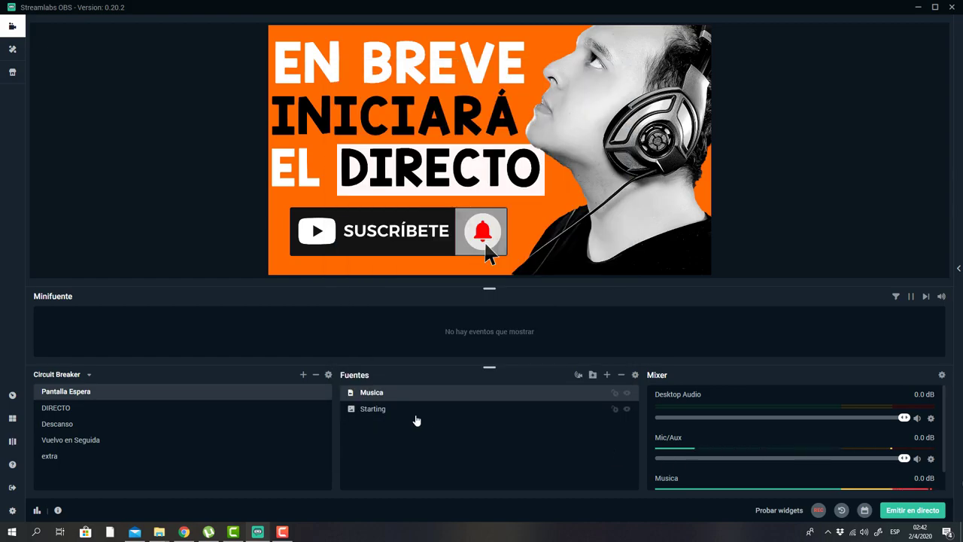
# Toggle the Musica source's visibility off and on, and check its audio level in the mixer
pyautogui.click(628, 393)
pyautogui.click(627, 393)
pyautogui.scroll(-1, 760, 414)
pyautogui.scroll(1, 760, 426)
pyautogui.scroll(-1, 783, 459)
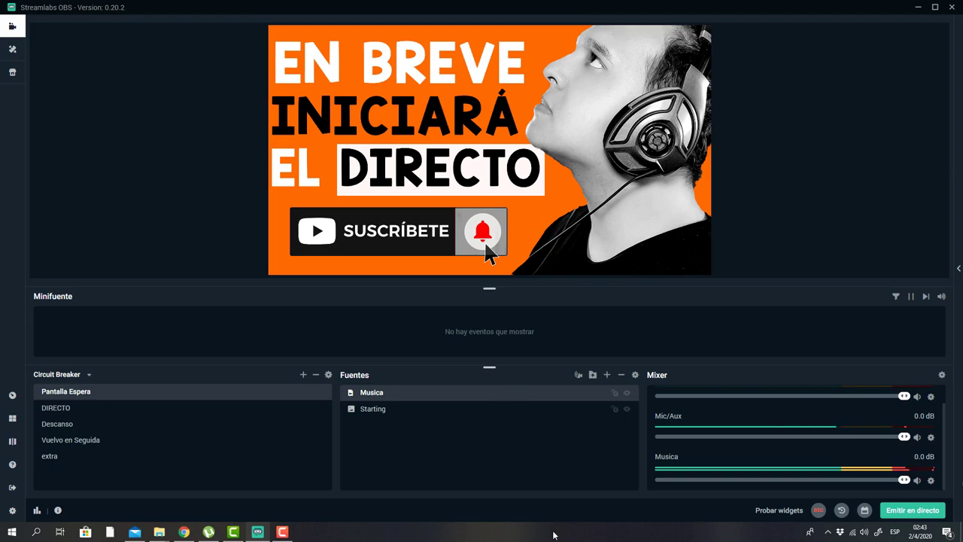
# Move the Starting source above Musica, and switch to the DIRECTO scene and back to Pantalla Espera
pyautogui.click(371, 410)
pyautogui.moveTo(373, 413); pyautogui.dragTo(376, 391)
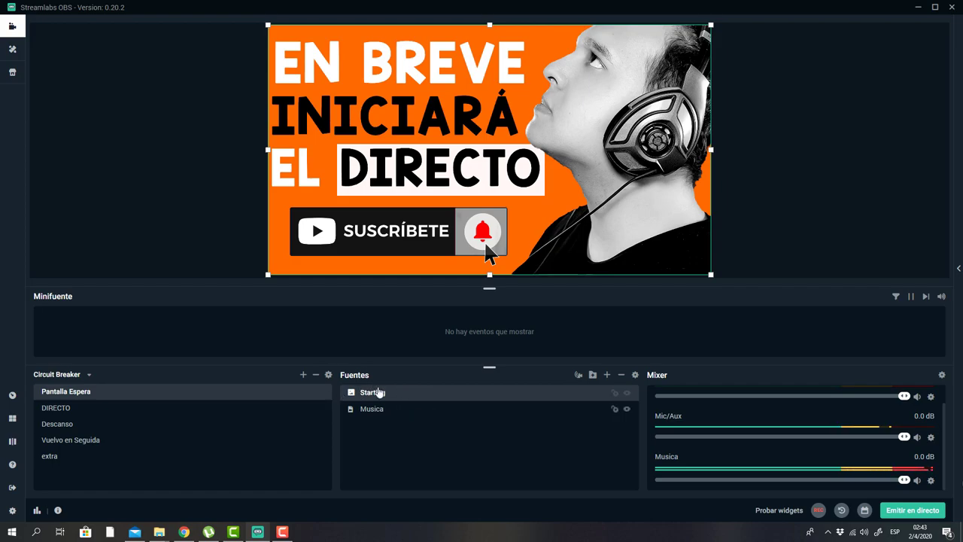
pyautogui.click(54, 409)
pyautogui.click(72, 394)
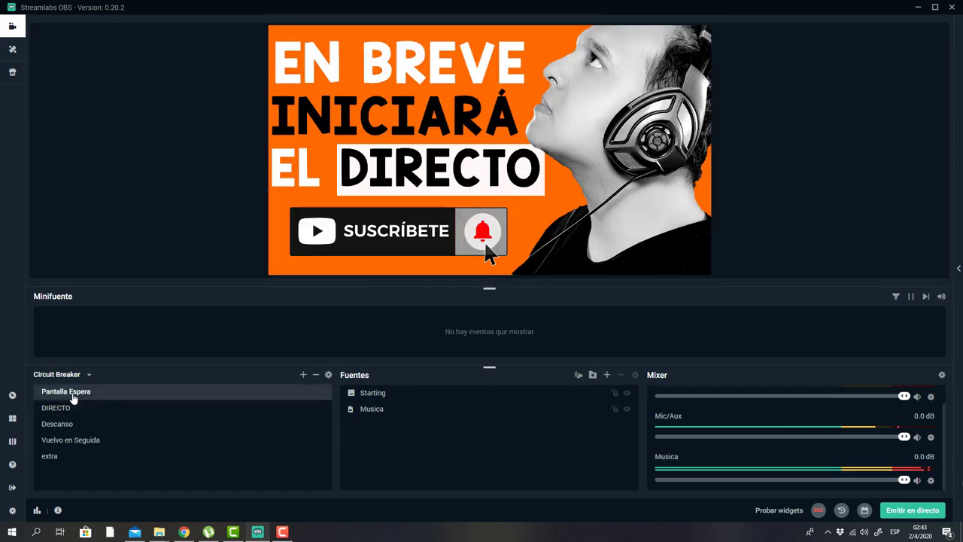
# In the DIRECTO scene, change the New Follower text source's wording to "Nuevo Seguidor"
pyautogui.click(75, 407)
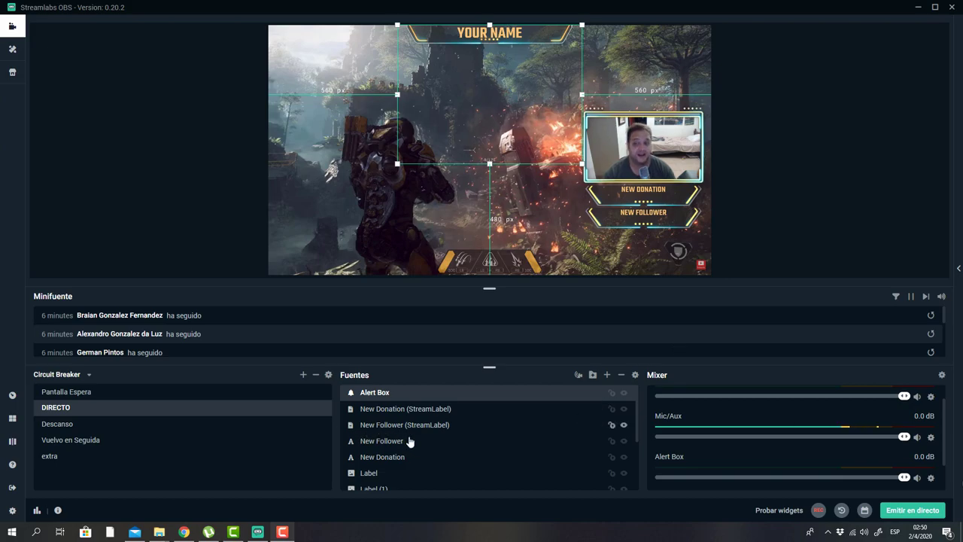
pyautogui.click(380, 408)
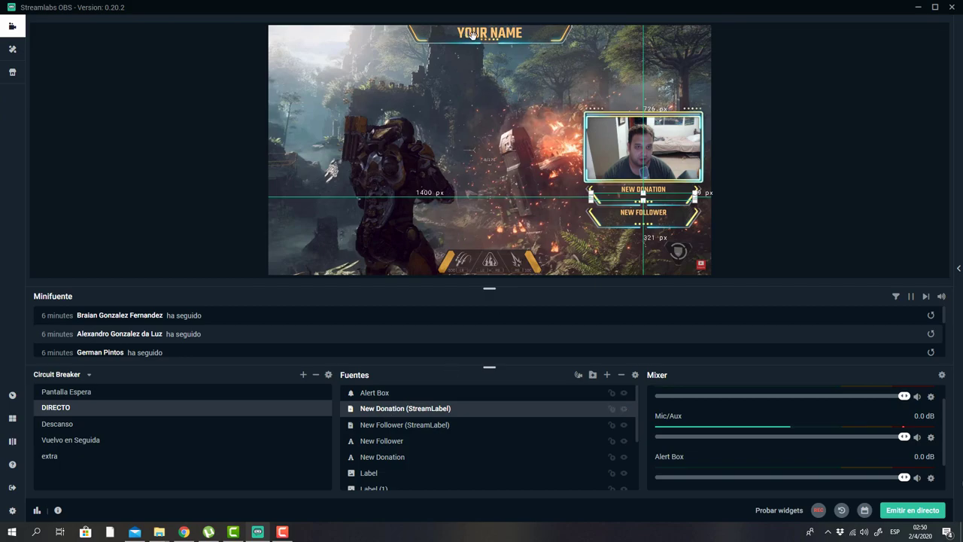
pyautogui.scroll(-3, 400, 445)
pyautogui.scroll(3, 387, 442)
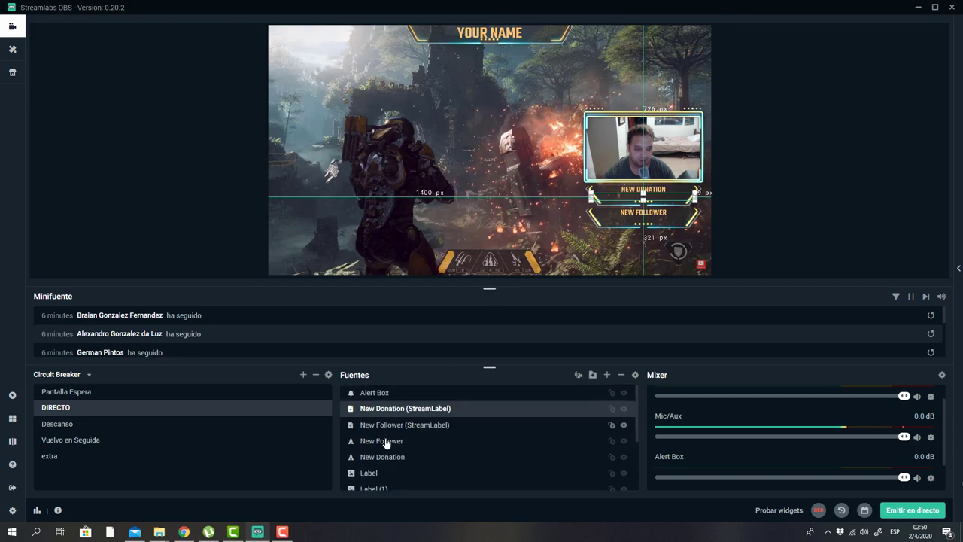
pyautogui.click(371, 443)
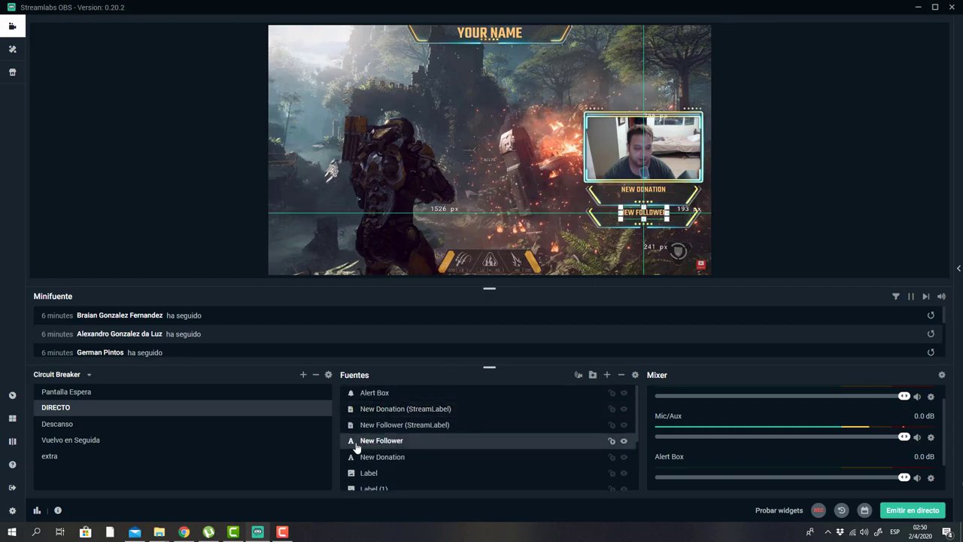
pyautogui.doubleClick(382, 443)
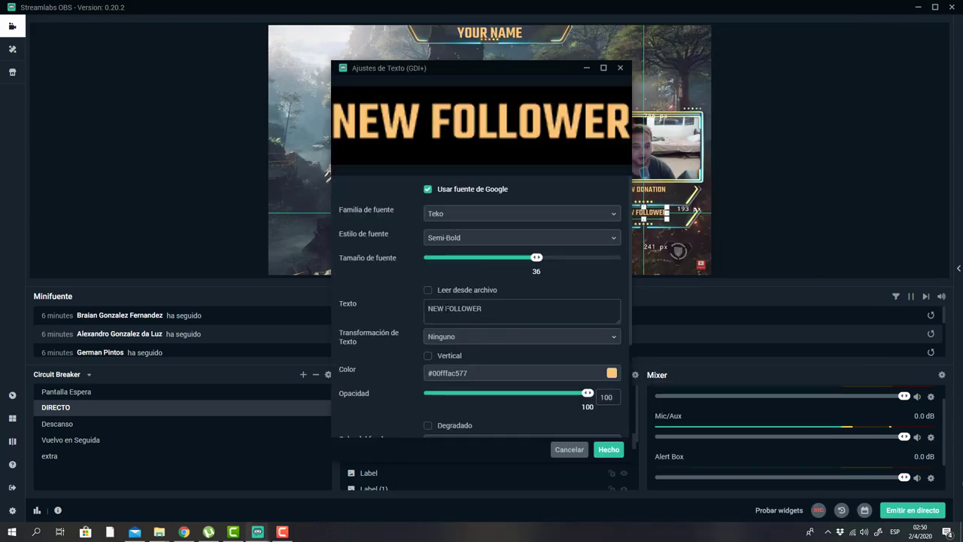
pyautogui.doubleClick(436, 309)
pyautogui.click(511, 305)
pyautogui.hotkey('ctrl', 'a')
pyautogui.write('Nuevo Seguidor')
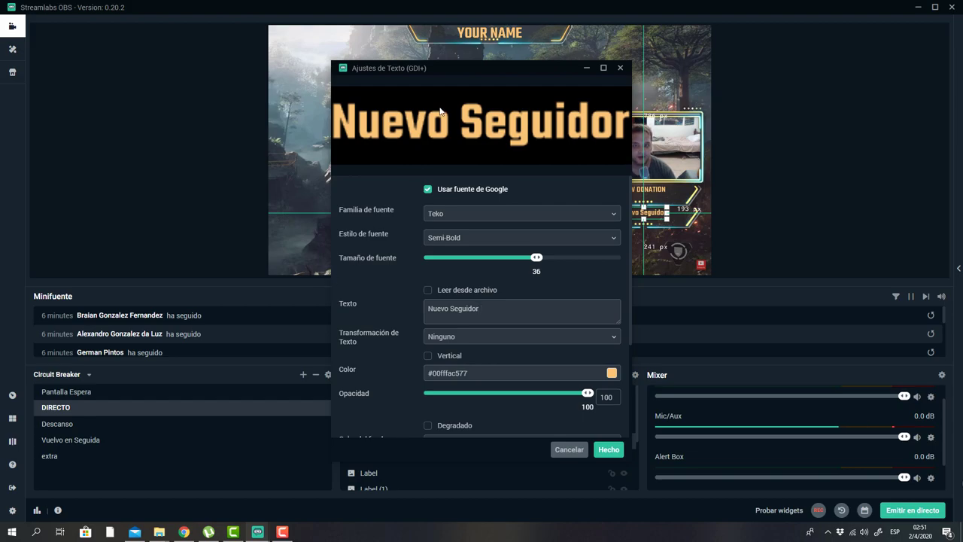
# Move the text settings dialog off the webcam area and try the Abril Fatface font family on the label
pyautogui.moveTo(473, 70); pyautogui.dragTo(409, 61)
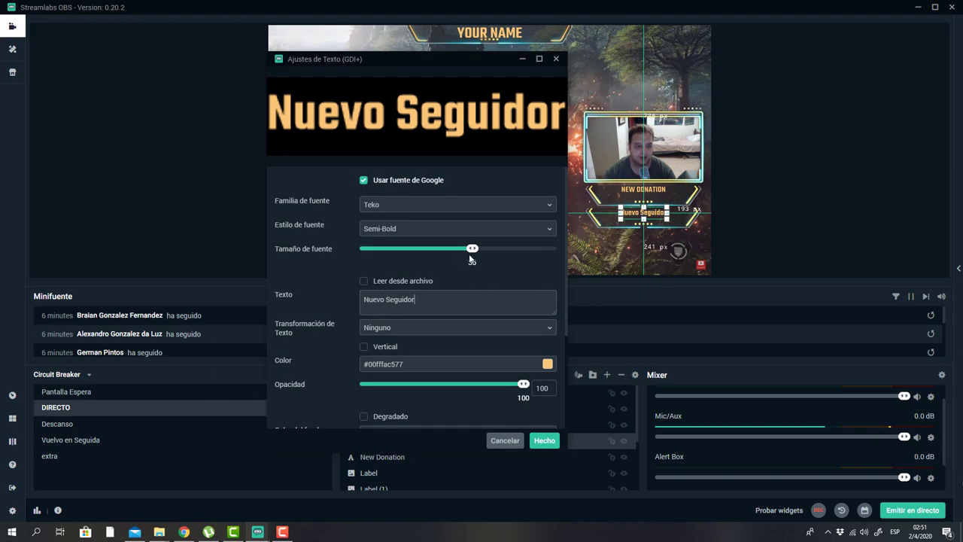
pyautogui.click(450, 211)
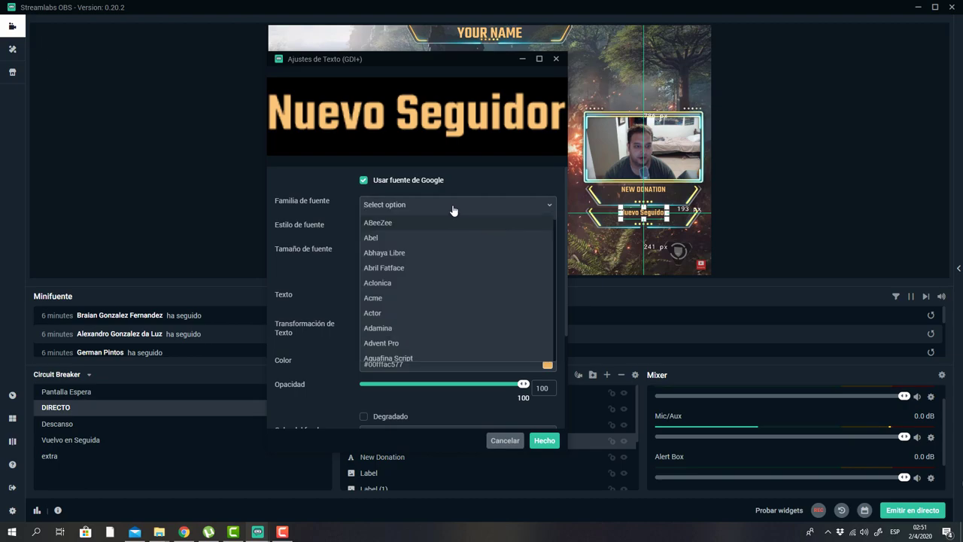
pyautogui.click(522, 174)
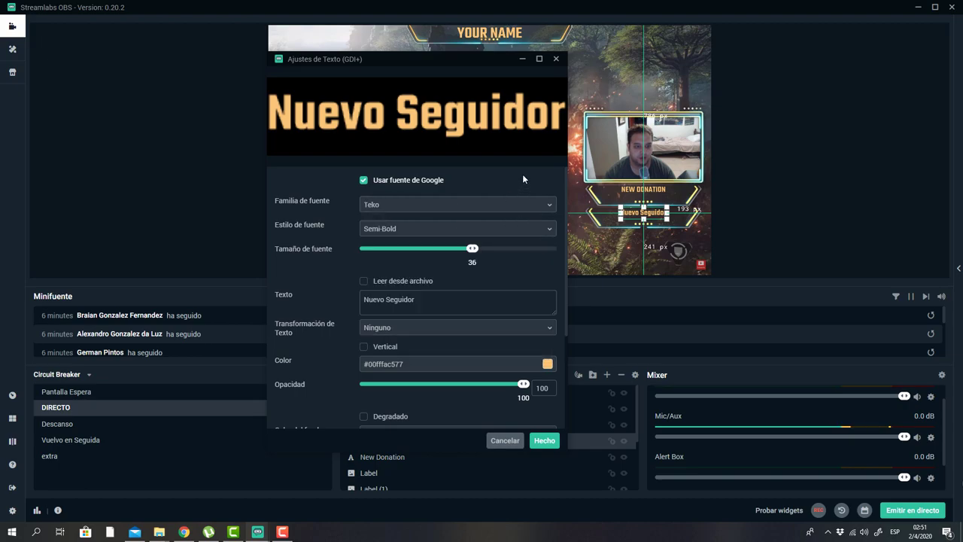
pyautogui.click(490, 207)
pyautogui.click(473, 267)
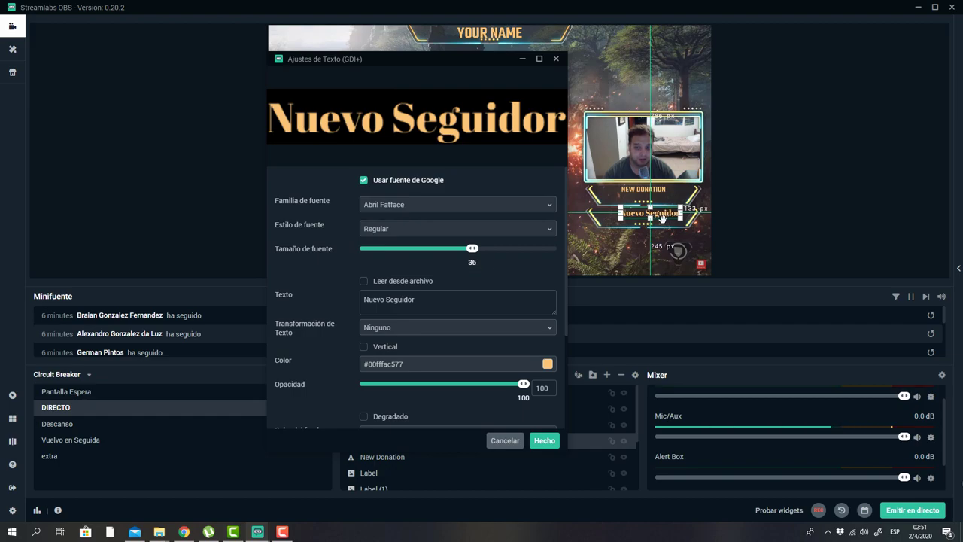
# Set the Nuevo Seguidor label's font size to 48 and its font family back to Teko
pyautogui.moveTo(472, 250); pyautogui.dragTo(485, 251)
pyautogui.click(491, 211)
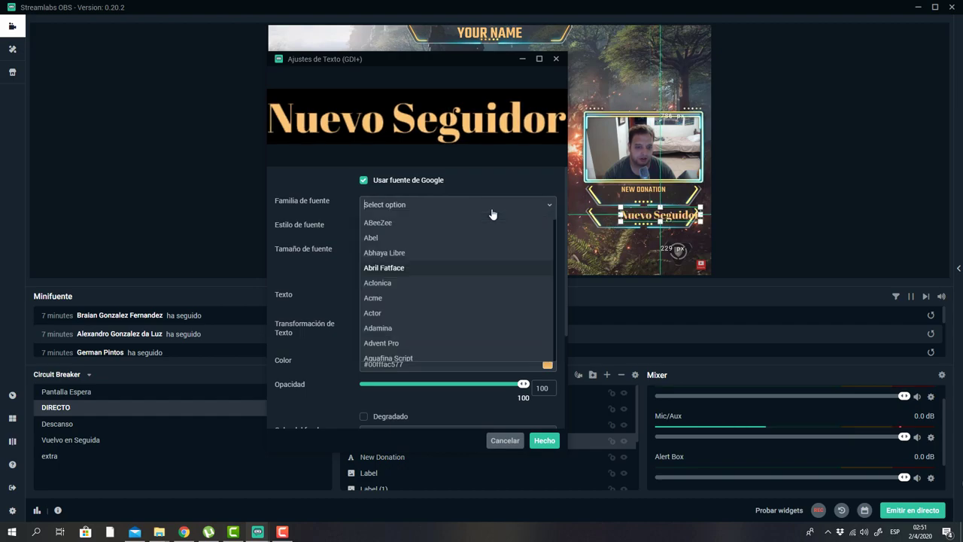
pyautogui.click(483, 176)
pyautogui.click(451, 205)
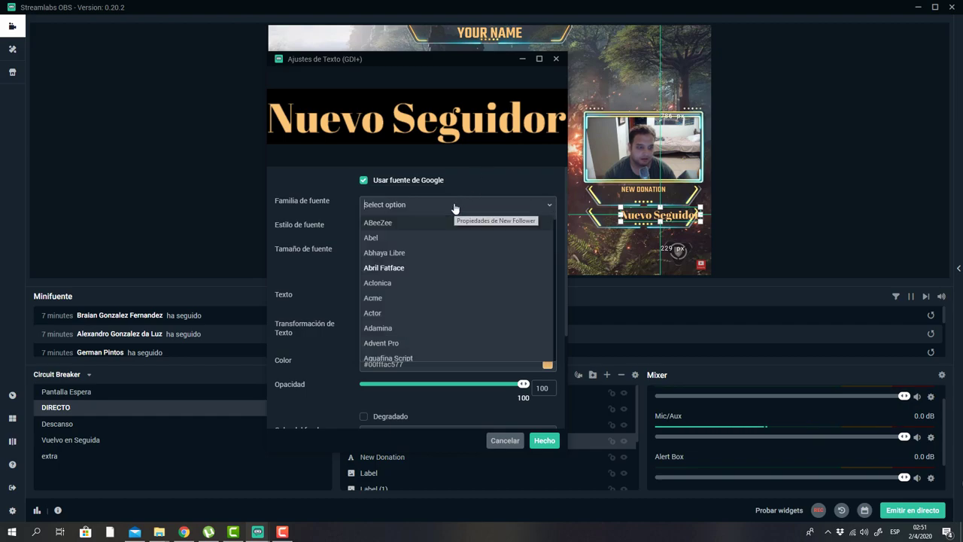
pyautogui.write('teko')
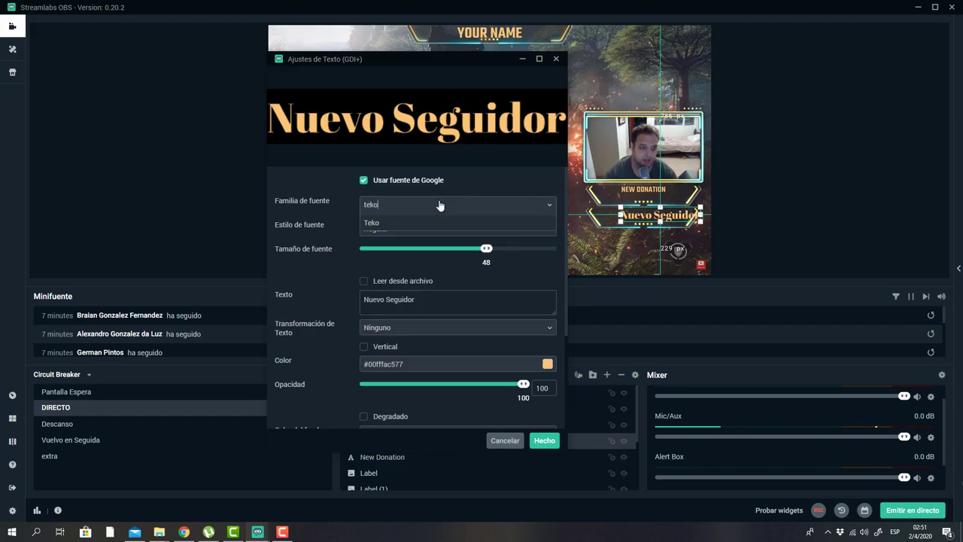
pyautogui.click(395, 224)
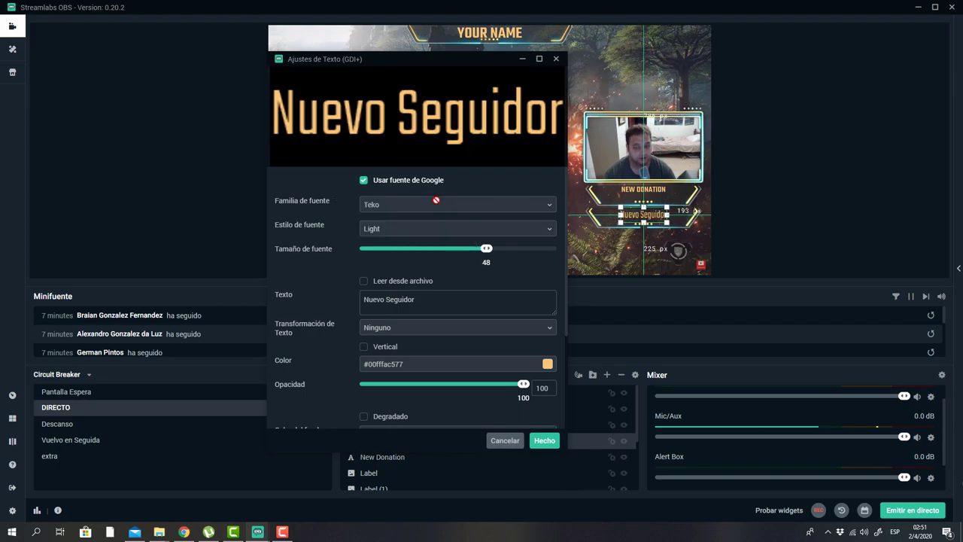
pyautogui.moveTo(489, 250); pyautogui.dragTo(492, 252)
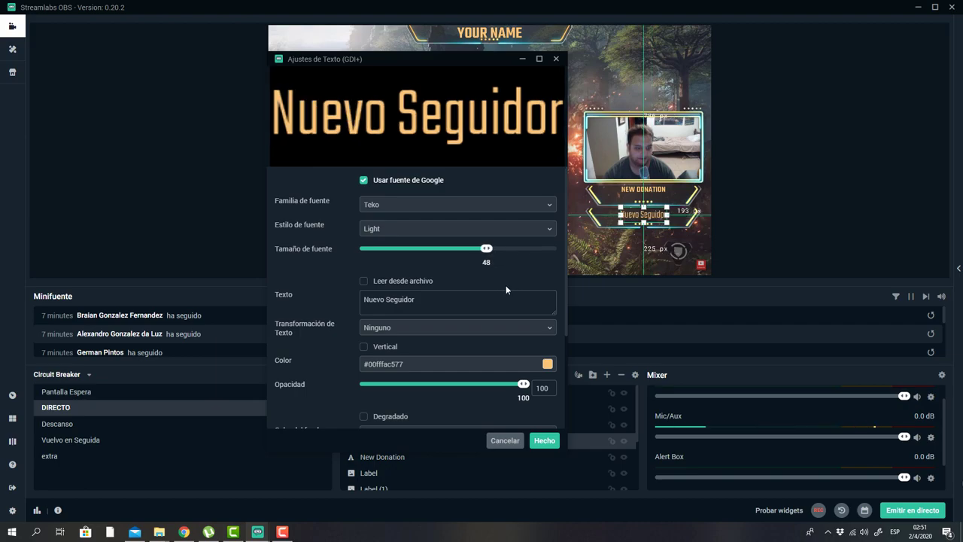
# Try the Mayúscula text transformation on the label and return it to Ninguno
pyautogui.click(416, 310)
pyautogui.scroll(-1, 406, 293)
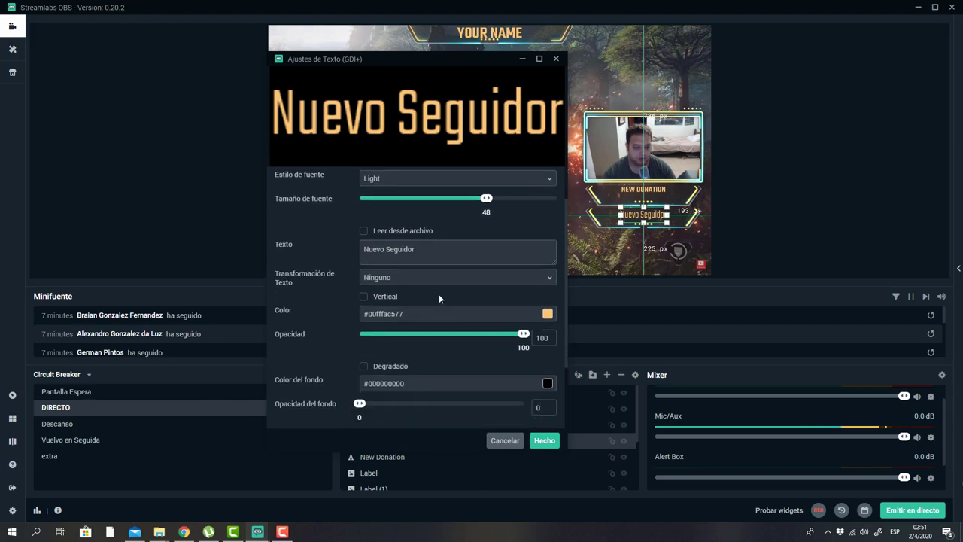
pyautogui.click(380, 277)
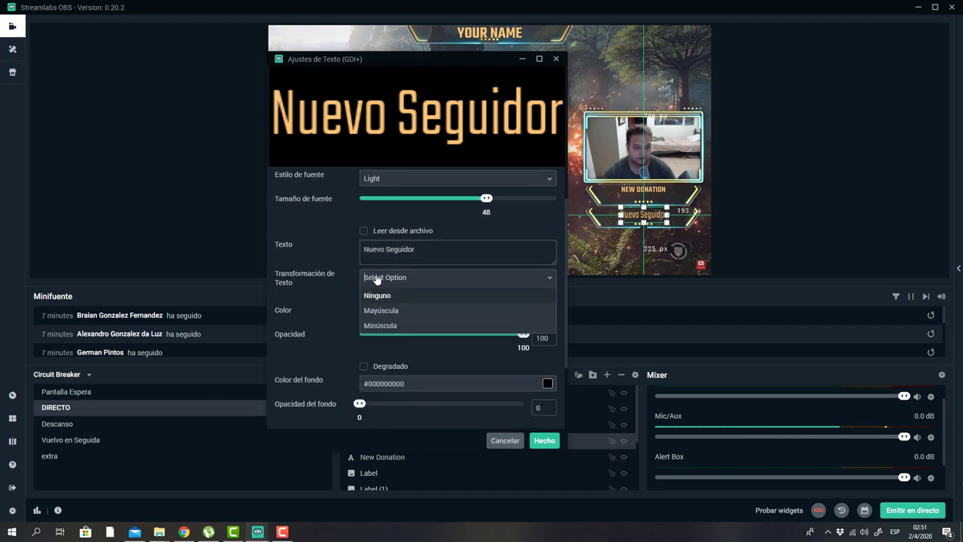
pyautogui.click(398, 312)
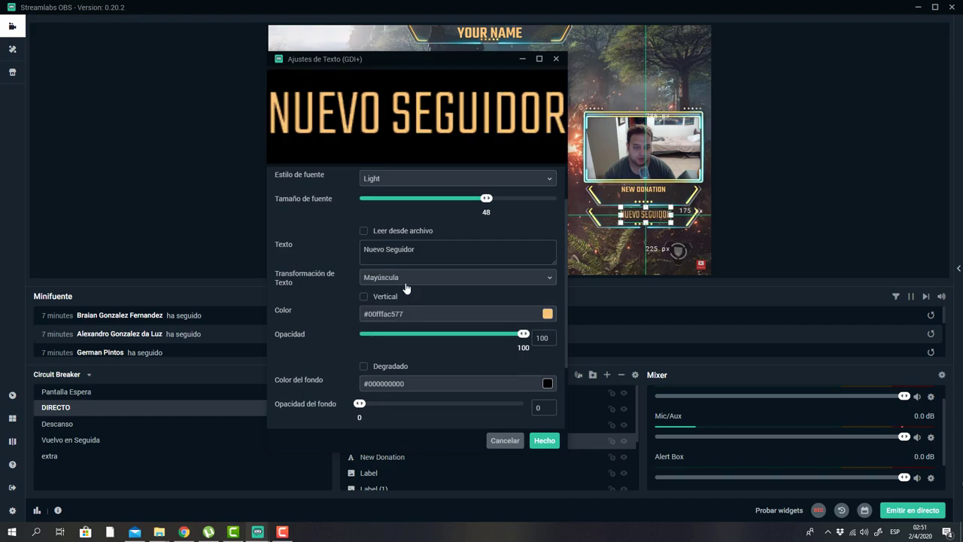
pyautogui.click(407, 278)
pyautogui.click(401, 296)
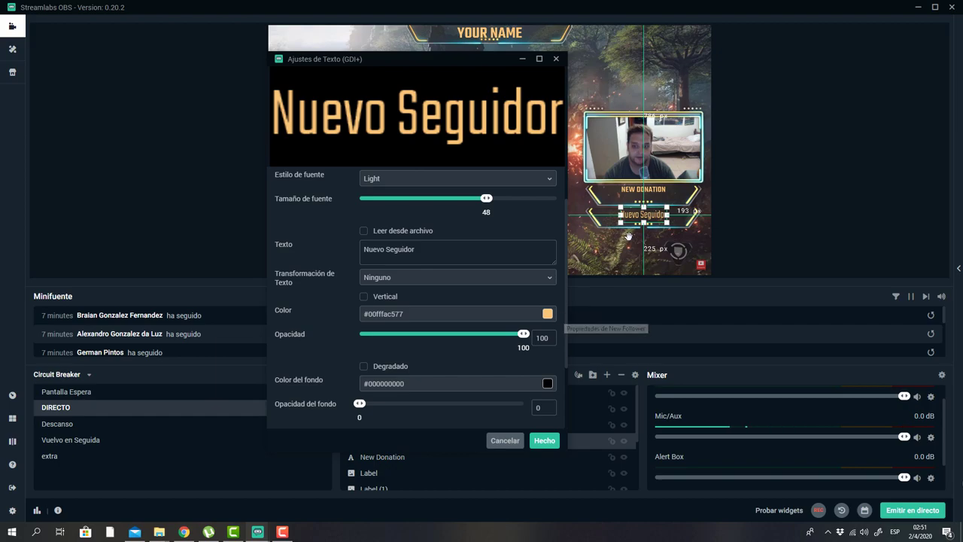
# Try a light green text color and vertical orientation on the Nuevo Seguidor label
pyautogui.click(549, 314)
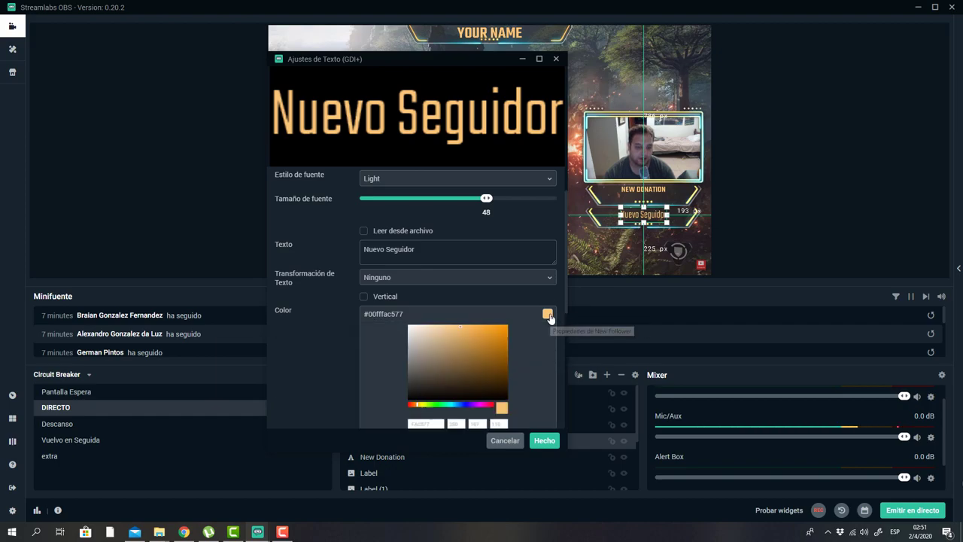
pyautogui.click(440, 404)
pyautogui.click(493, 295)
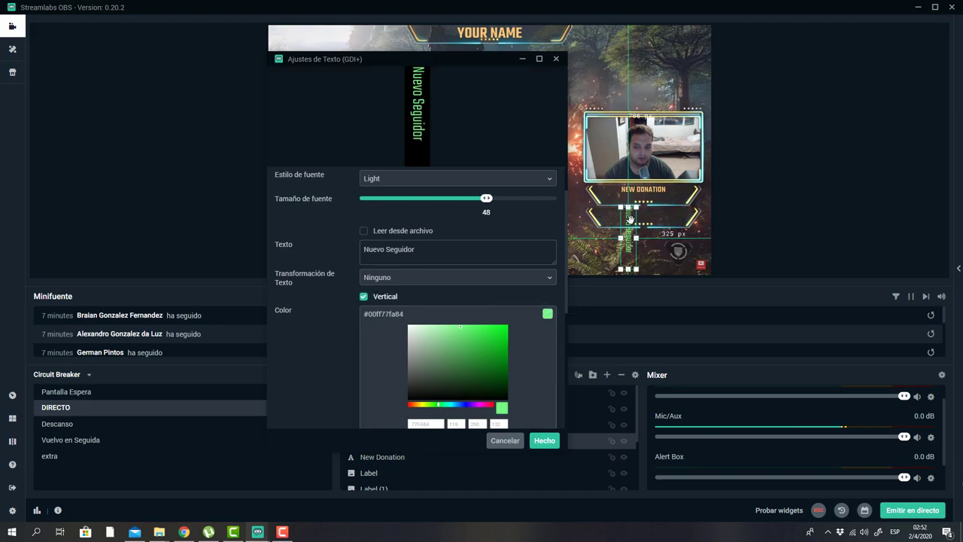
pyautogui.click(543, 336)
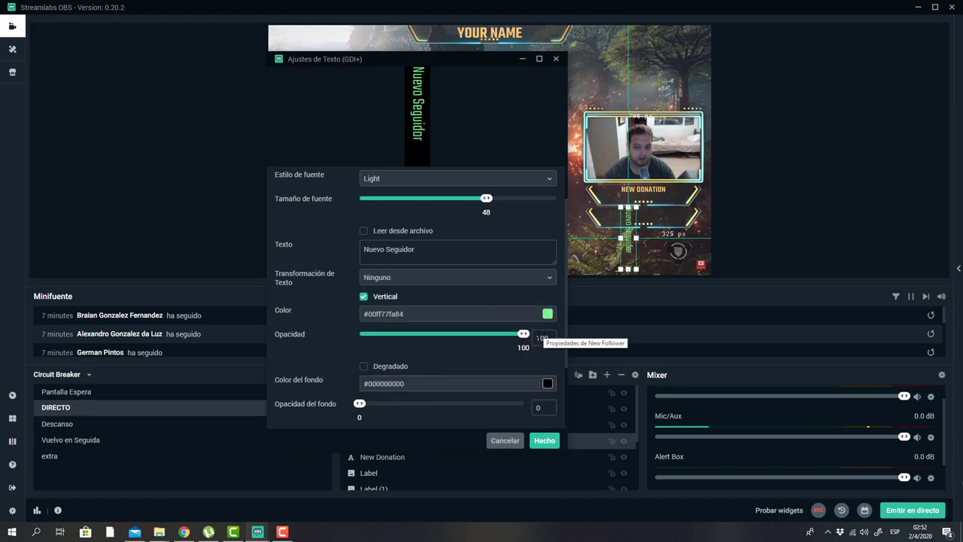
# Set the label's text color to bright yellow (FFE100) and disable the Vertical option
pyautogui.click(543, 319)
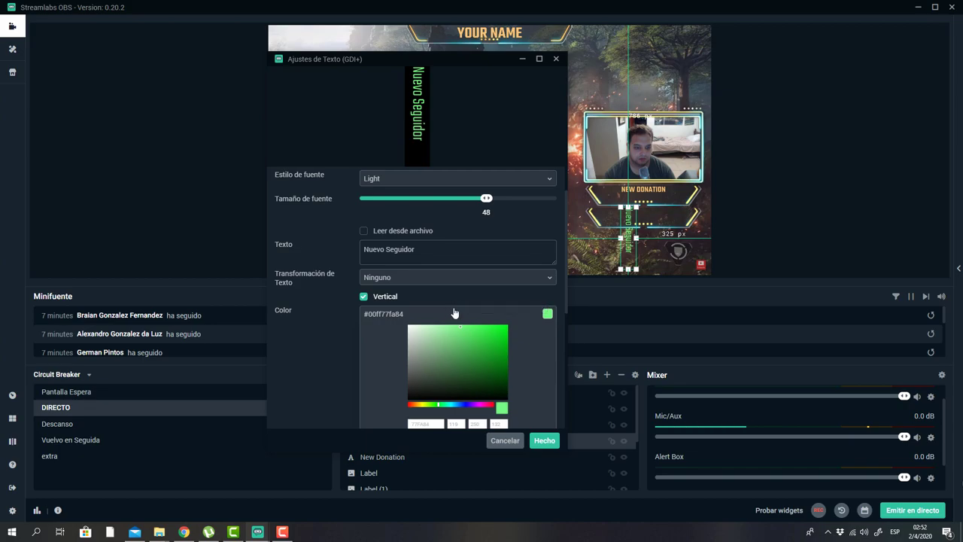
pyautogui.moveTo(439, 405); pyautogui.dragTo(425, 405)
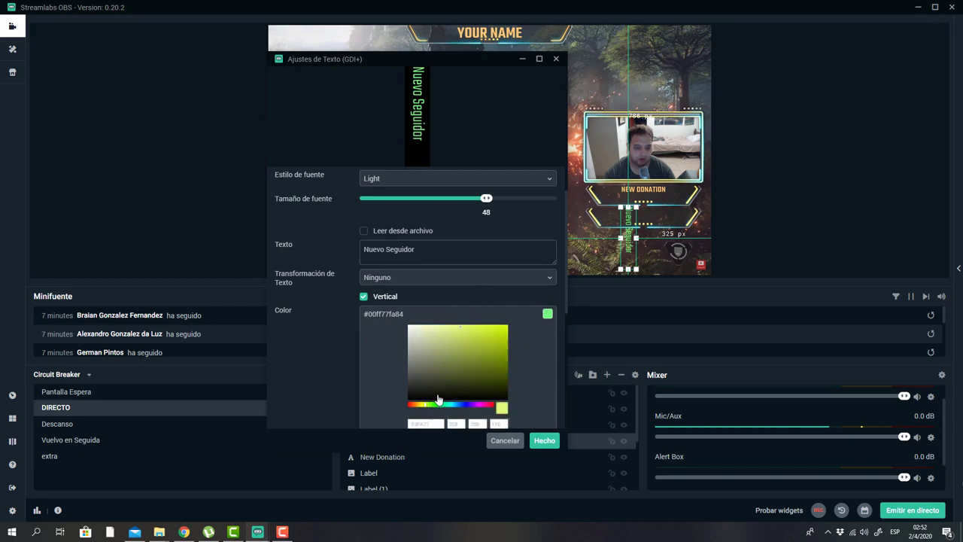
pyautogui.click(483, 350)
pyautogui.moveTo(482, 351); pyautogui.dragTo(517, 322)
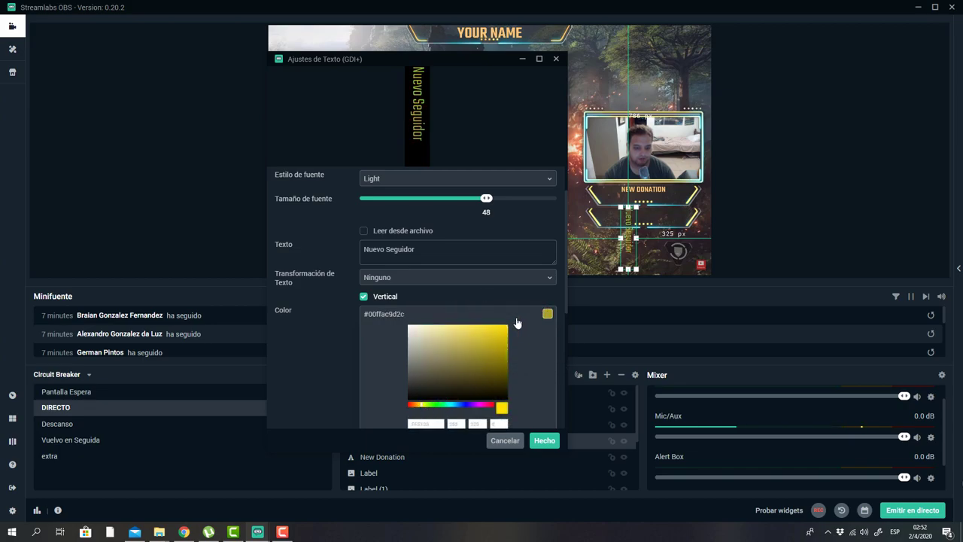
pyautogui.click(365, 297)
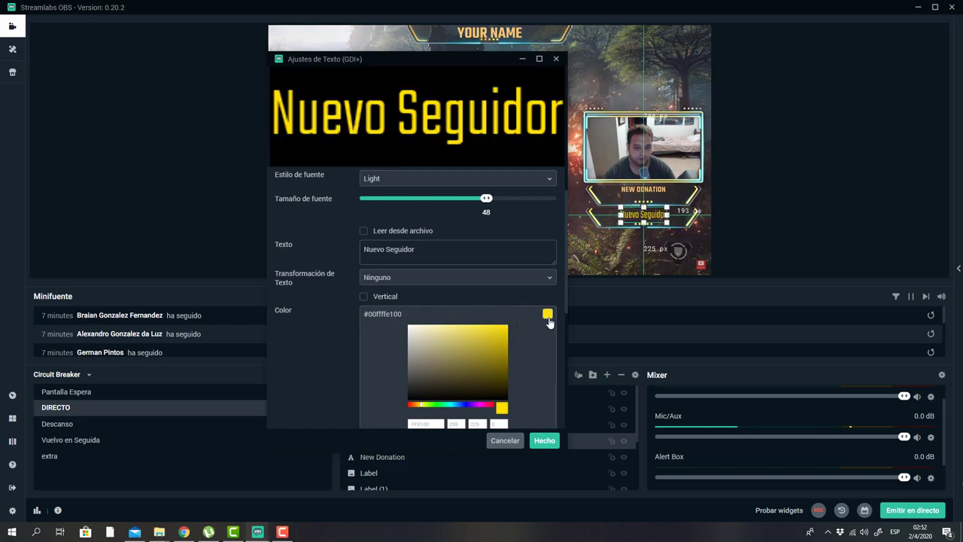
# Toggle the label's Vertical option on and off to compare orientations, leaving it disabled
pyautogui.scroll(-3, 549, 315)
pyautogui.scroll(3, 460, 340)
pyautogui.click(364, 297)
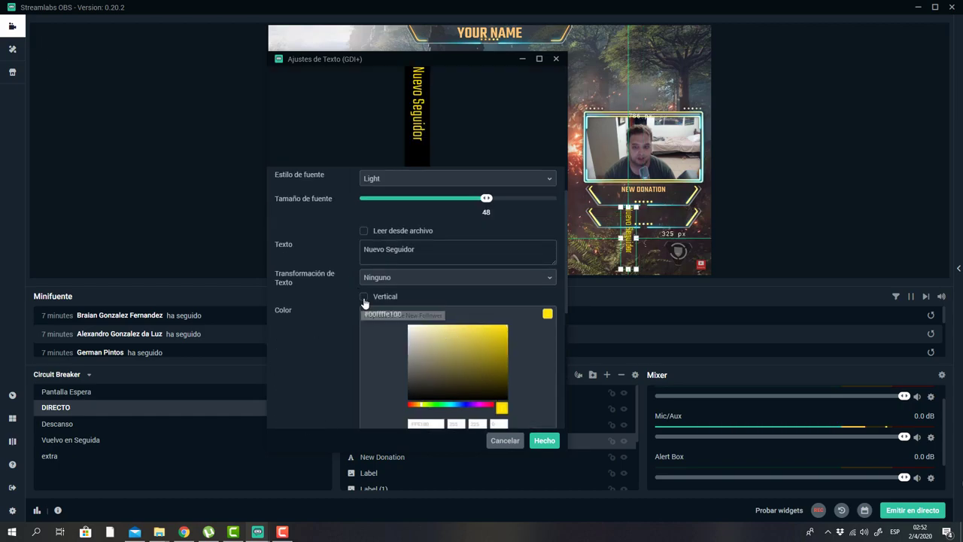
pyautogui.click(364, 296)
pyautogui.click(364, 297)
pyautogui.click(364, 296)
# Try the Degradado gradient option on the label's text, leaving it disabled
pyautogui.scroll(-6, 381, 299)
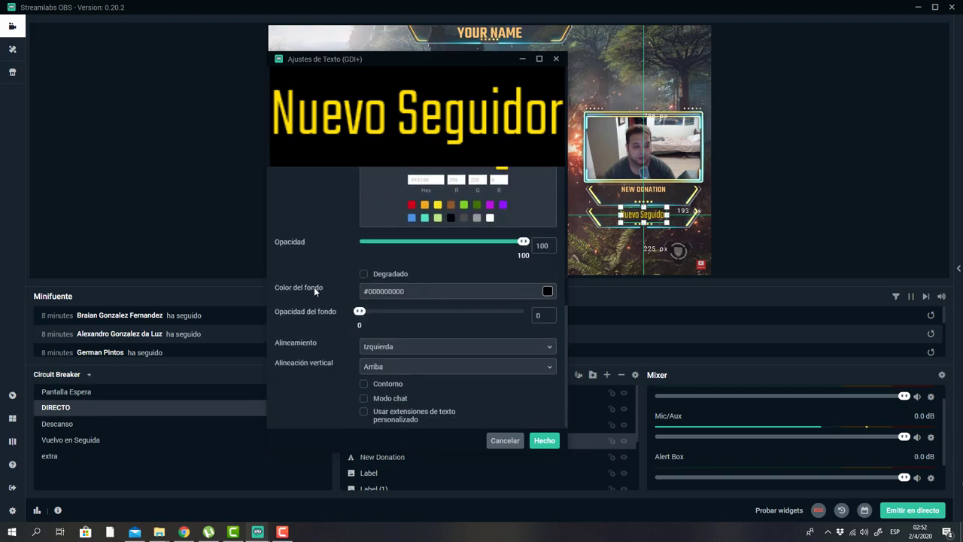
pyautogui.click(364, 275)
pyautogui.click(365, 276)
pyautogui.click(364, 276)
pyautogui.click(364, 275)
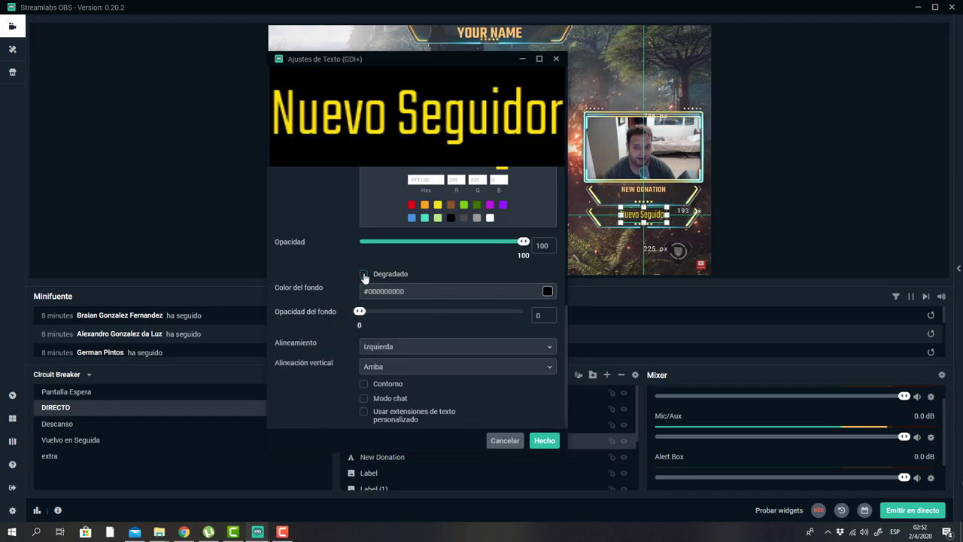
pyautogui.click(366, 275)
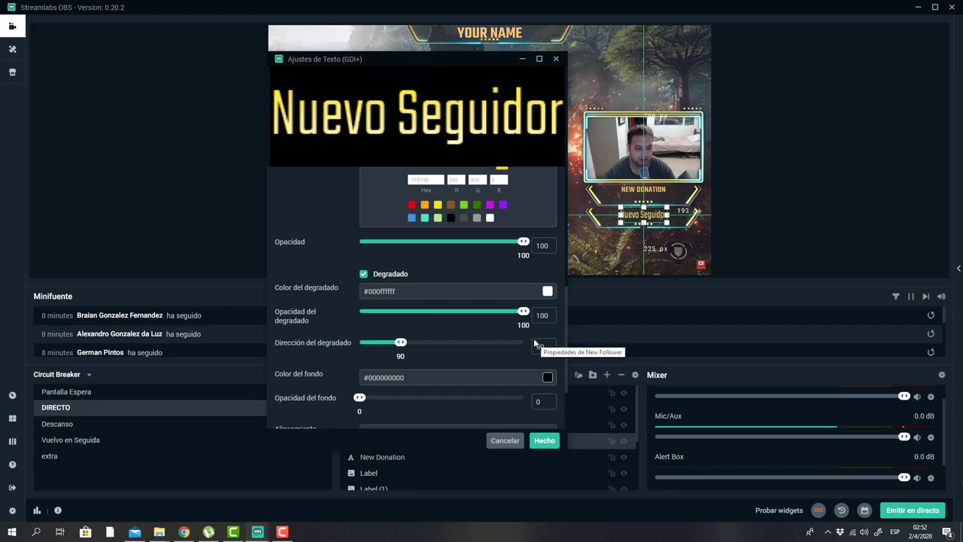
pyautogui.click(368, 276)
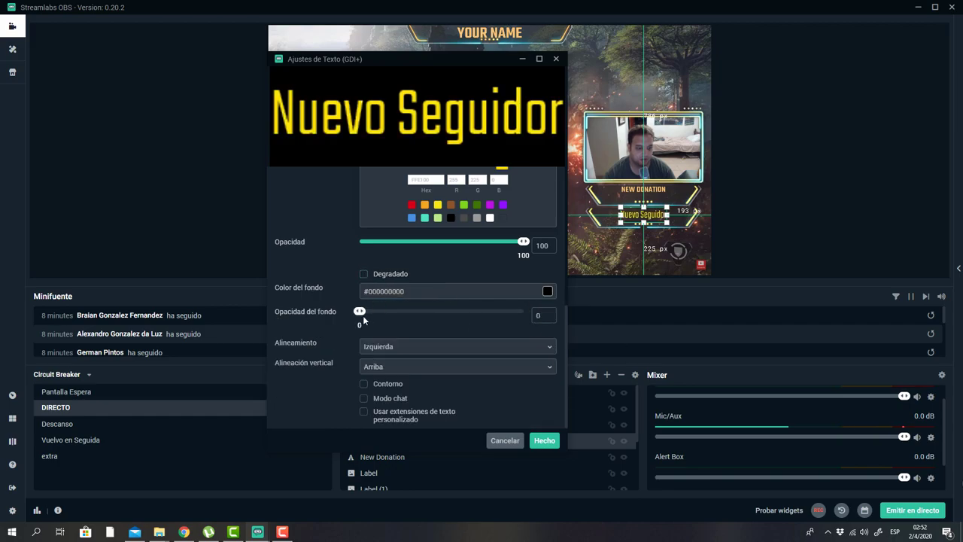
# Try a background opacity of 87 and the Contorno outline on the label, restoring opacity 0 and no outline
pyautogui.moveTo(362, 317); pyautogui.dragTo(506, 319)
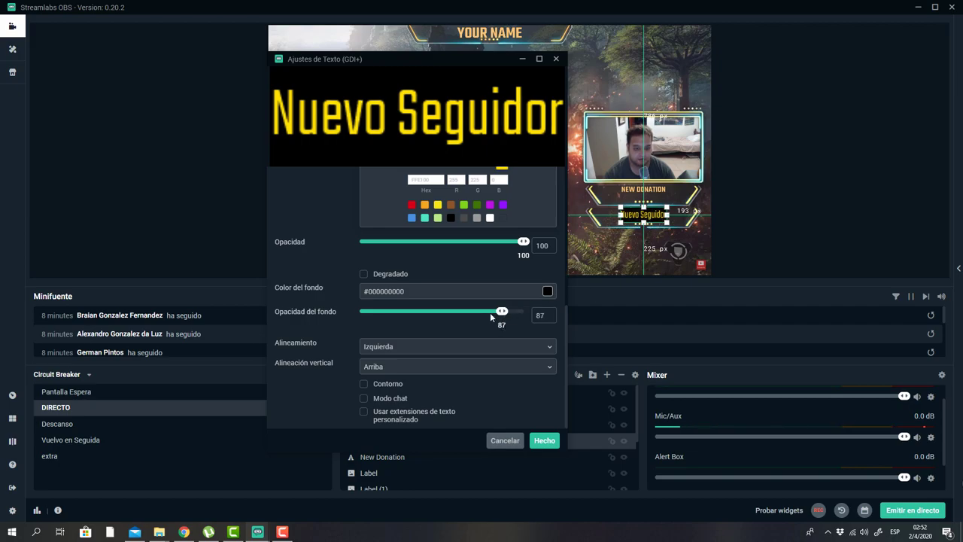
pyautogui.moveTo(503, 312); pyautogui.dragTo(358, 316)
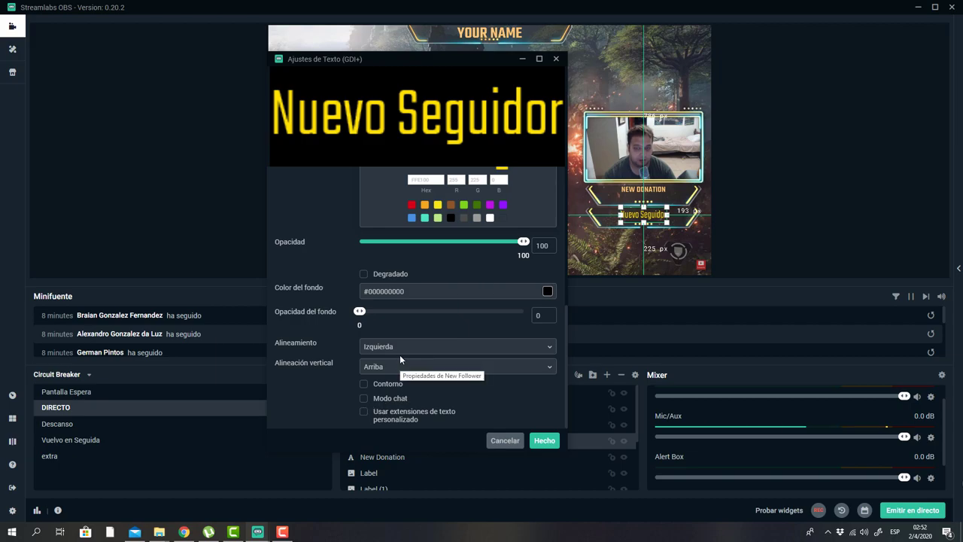
pyautogui.click(364, 386)
pyautogui.click(365, 385)
pyautogui.click(364, 385)
pyautogui.click(364, 387)
pyautogui.click(364, 387)
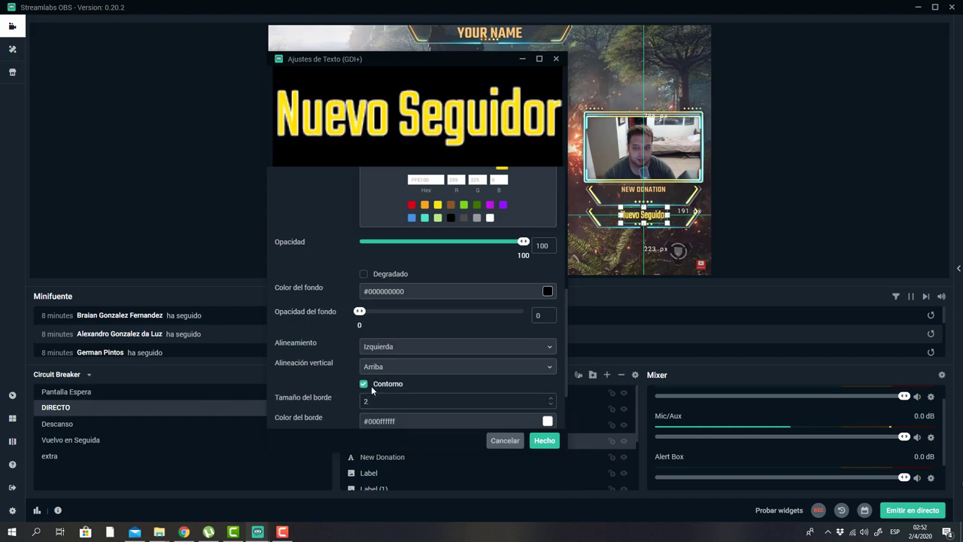
pyautogui.click(366, 386)
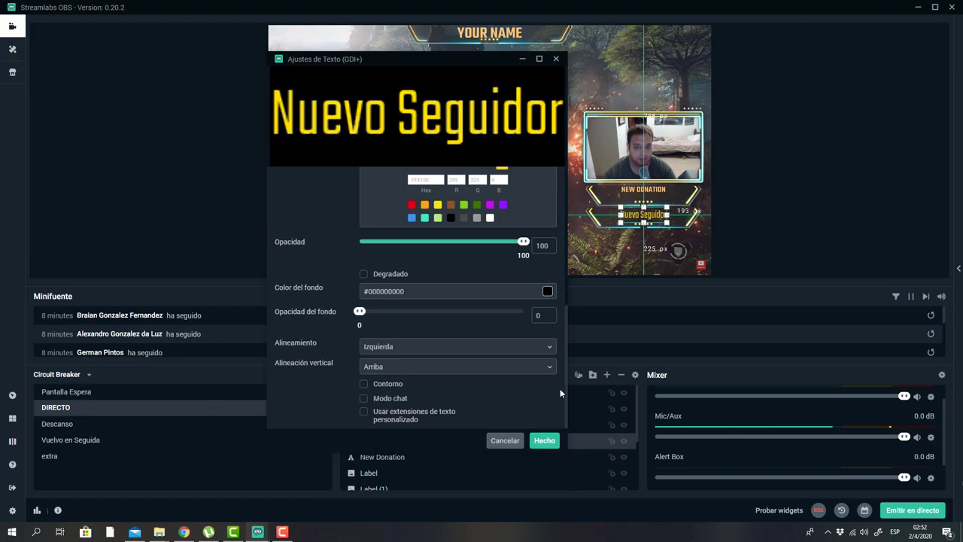
# Apply the New Follower label's settings and replace the New Donation label's text with "Nueva Donacion"
pyautogui.click(544, 441)
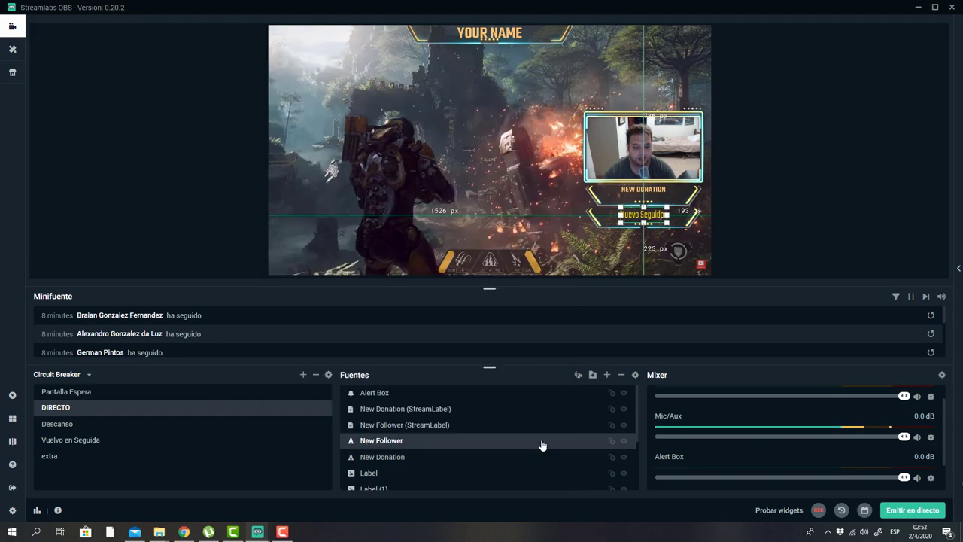
pyautogui.doubleClick(352, 457)
pyautogui.tripleClick(481, 304)
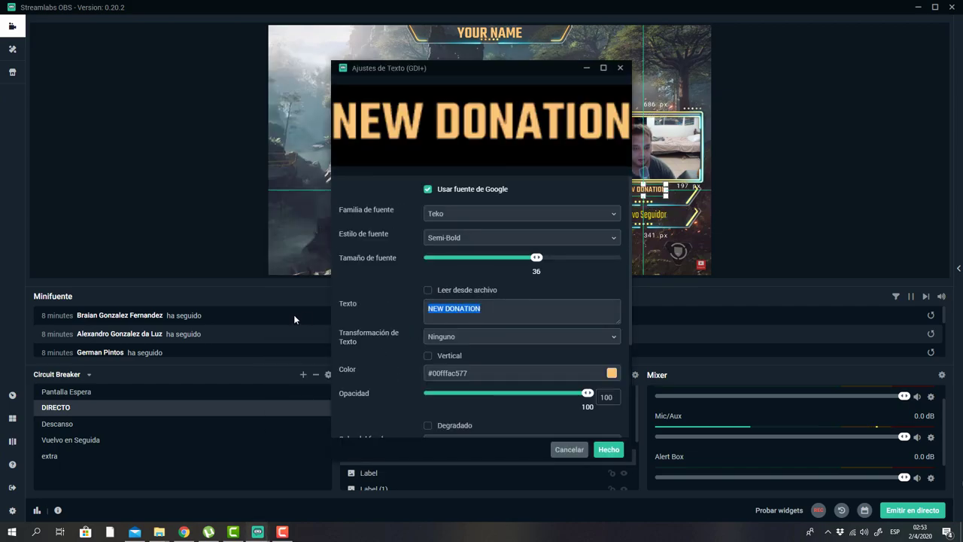
pyautogui.write('Nuevo')
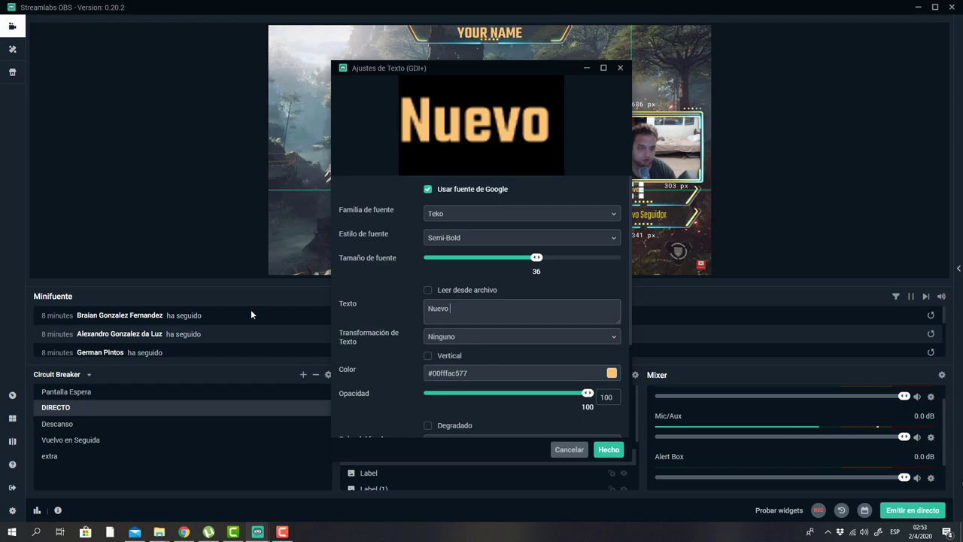
pyautogui.moveTo(386, 68); pyautogui.dragTo(365, 73)
pyautogui.press('BackSpace')
pyautogui.press('BackSpace')
pyautogui.write('a Donacion')
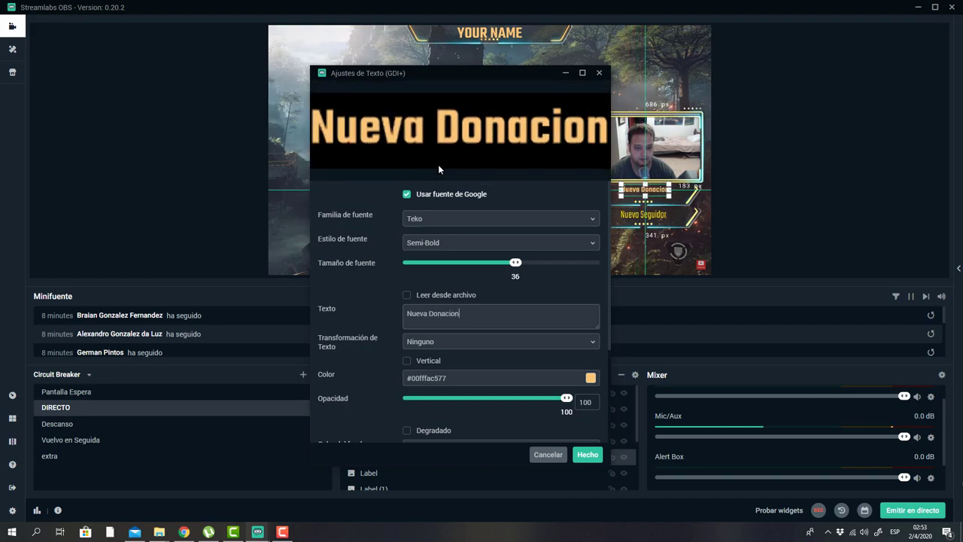
# Correct the donation label's text to "Nueva Donación" with the accent and apply the settings
pyautogui.press('BackSpace')
pyautogui.press('BackSpace')
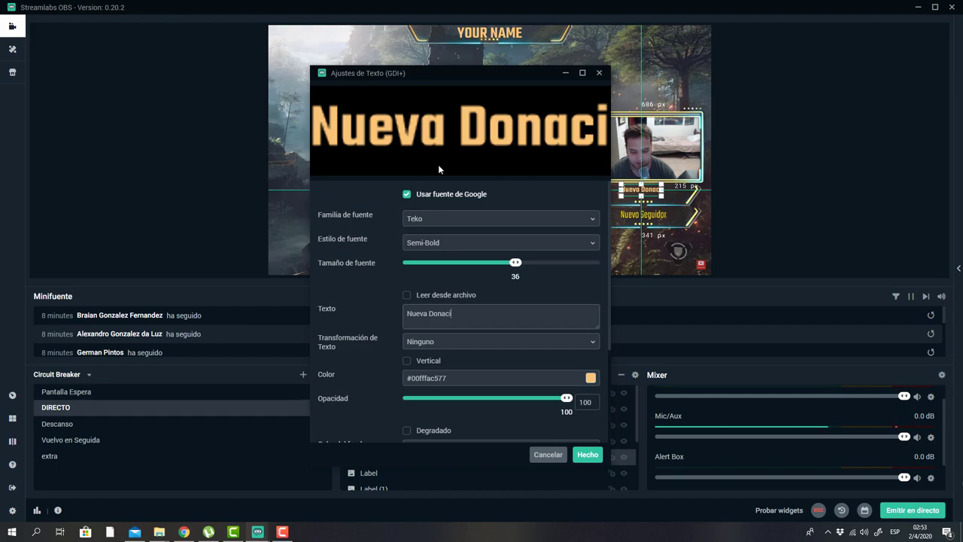
pyautogui.write('{on')
pyautogui.press('BackSpace')
pyautogui.press('BackSpace')
pyautogui.press('BackSpace')
pyautogui.write('ón')
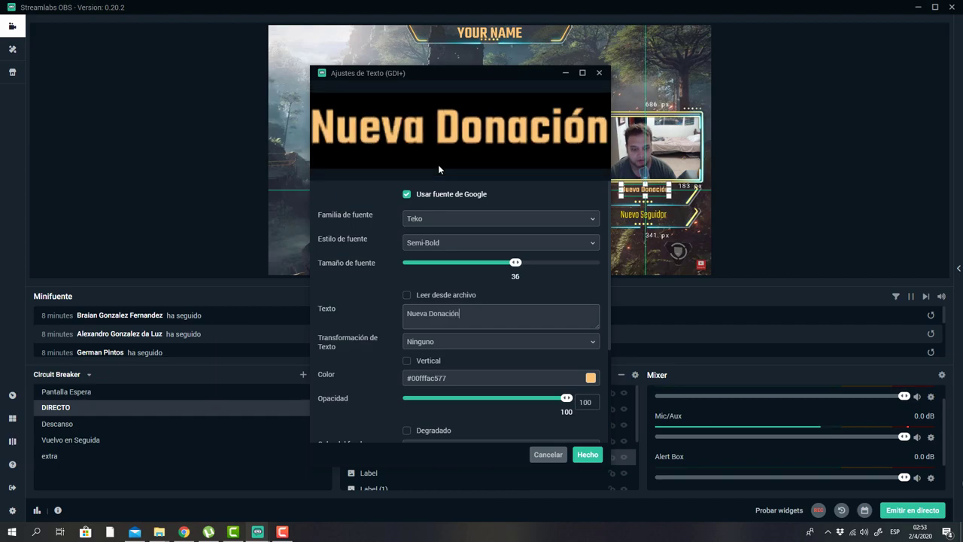
pyautogui.click(588, 454)
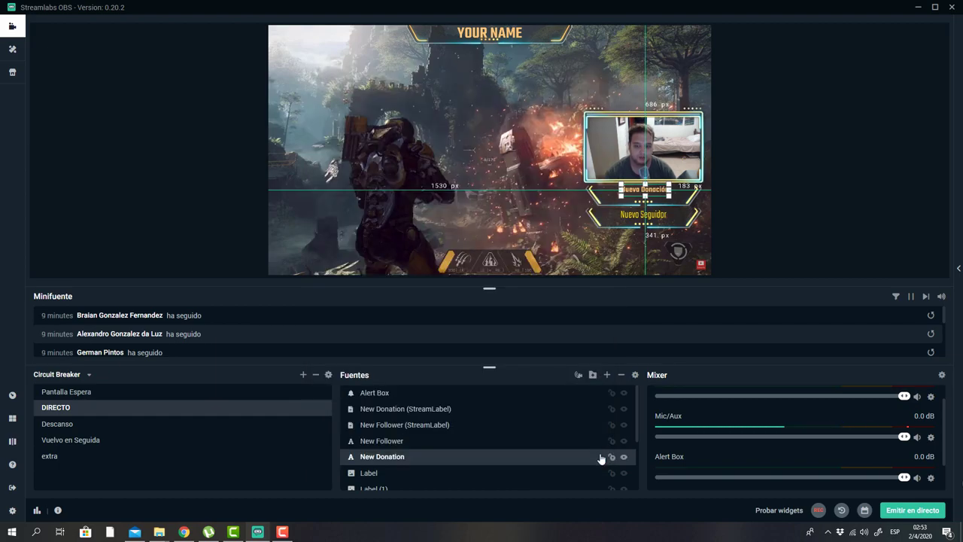
# Replace the Header Name source's text with "ELPROFRANCO" and apply the settings
pyautogui.scroll(-3, 432, 442)
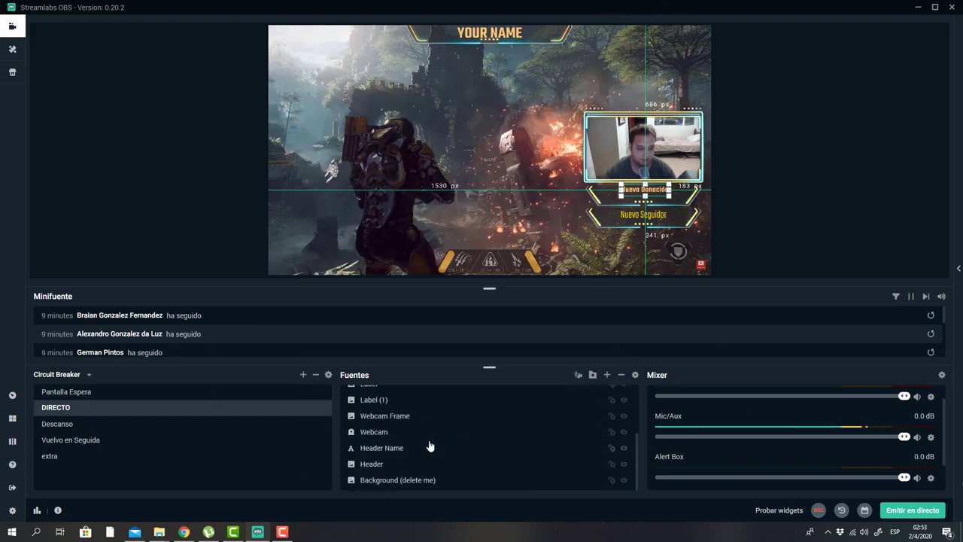
pyautogui.click(378, 452)
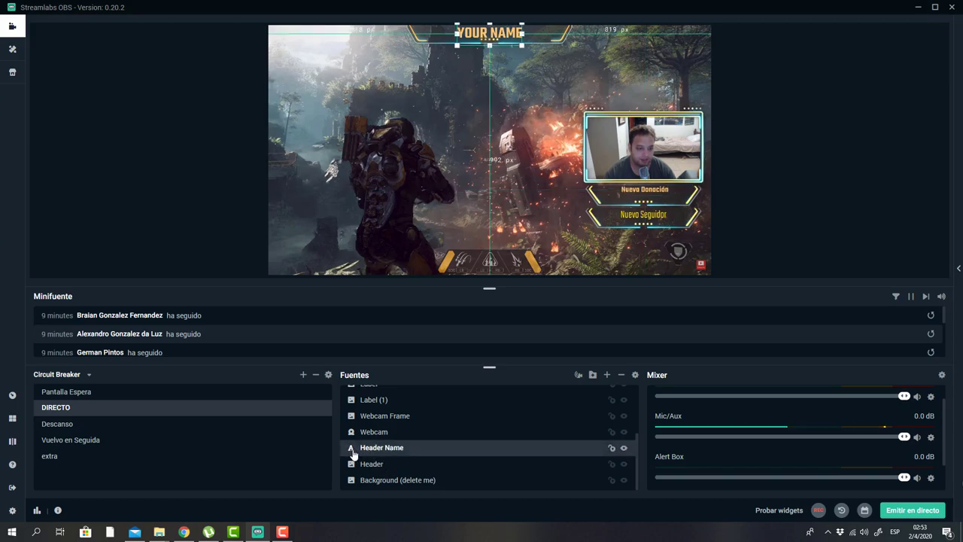
pyautogui.doubleClick(380, 448)
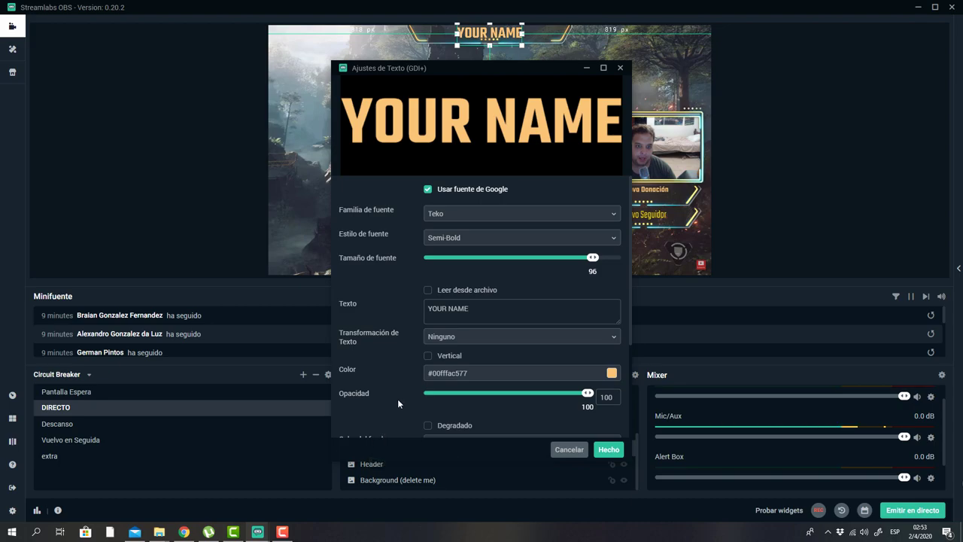
pyautogui.click(493, 315)
pyautogui.hotkey('ctrl', 'a')
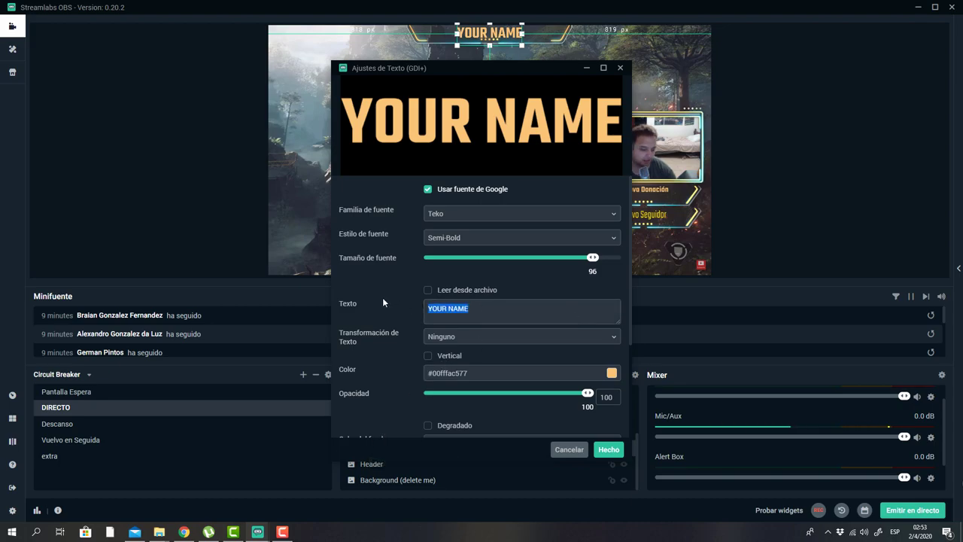
pyautogui.write('ELPRO')
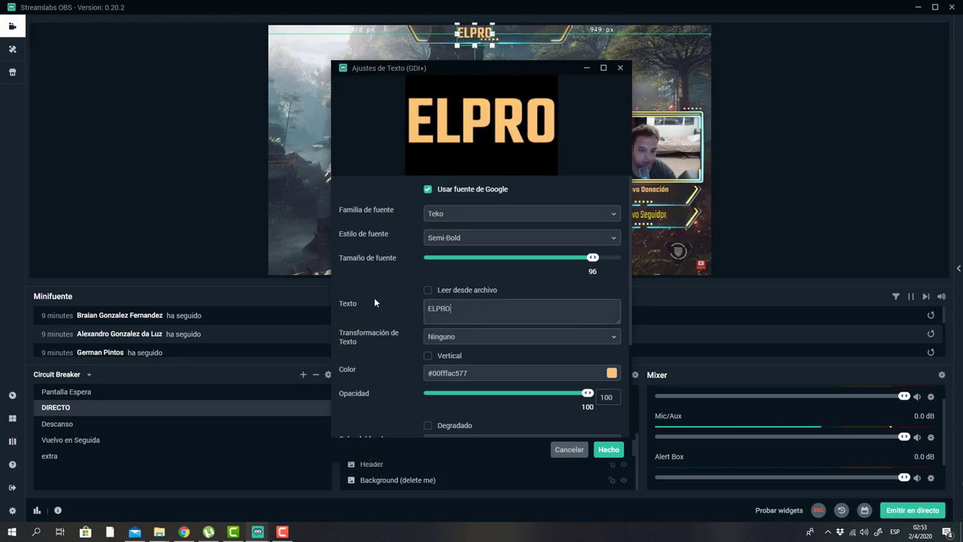
pyautogui.write('FRANCO')
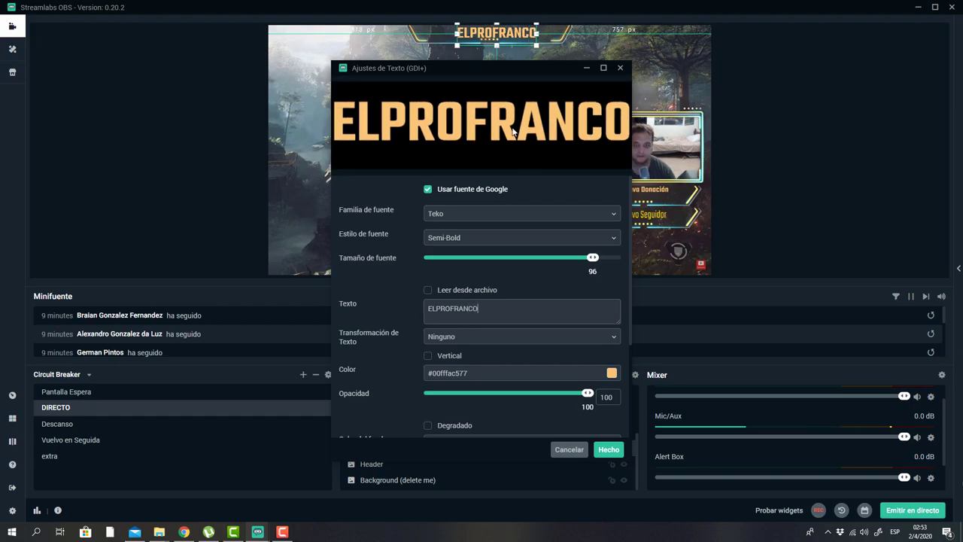
pyautogui.click(619, 451)
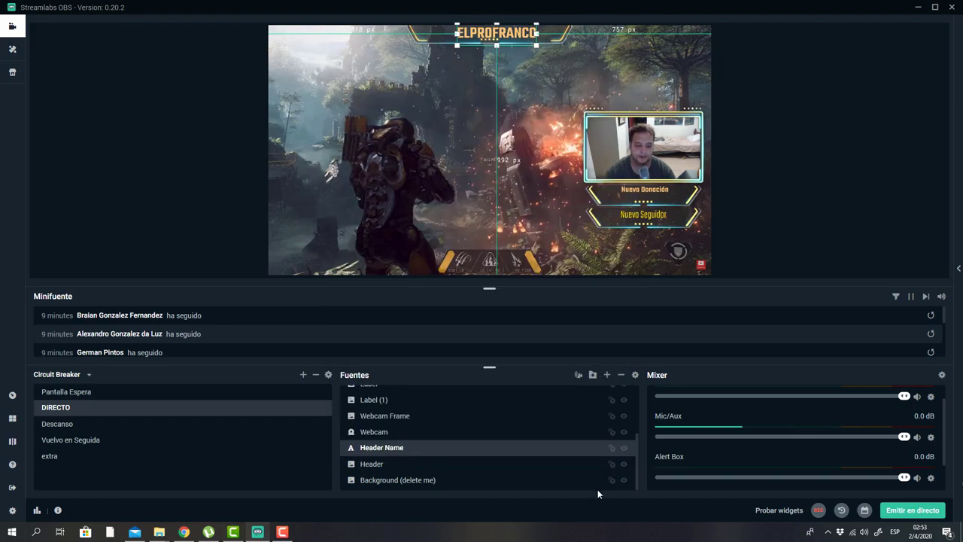
# Delete the "Background (delete me)" source from the DIRECTO scene
pyautogui.click(377, 467)
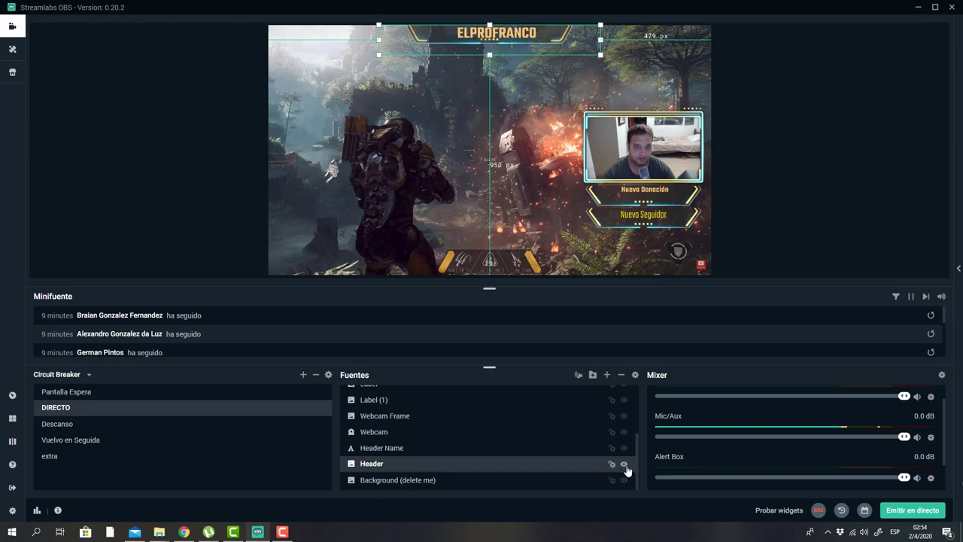
pyautogui.click(430, 482)
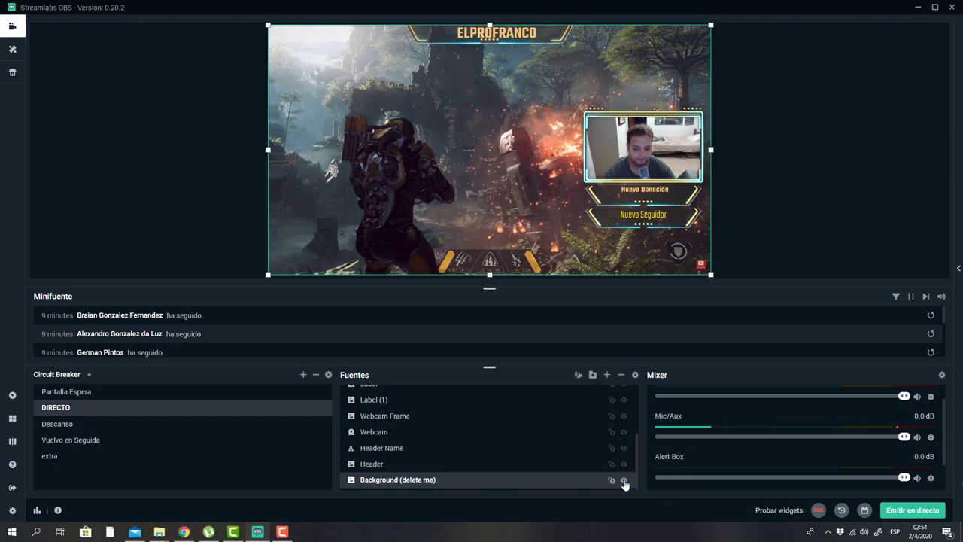
pyautogui.press('Delete')
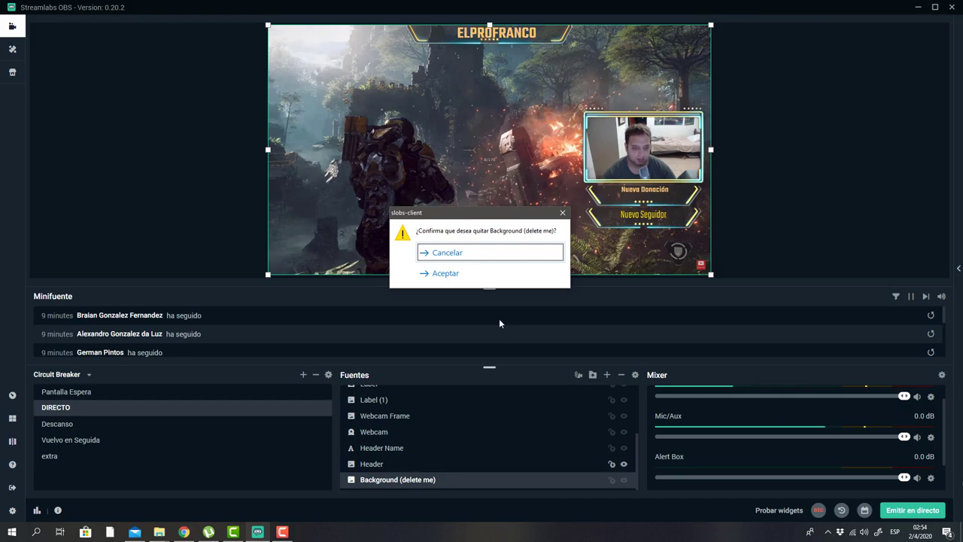
pyautogui.click(447, 273)
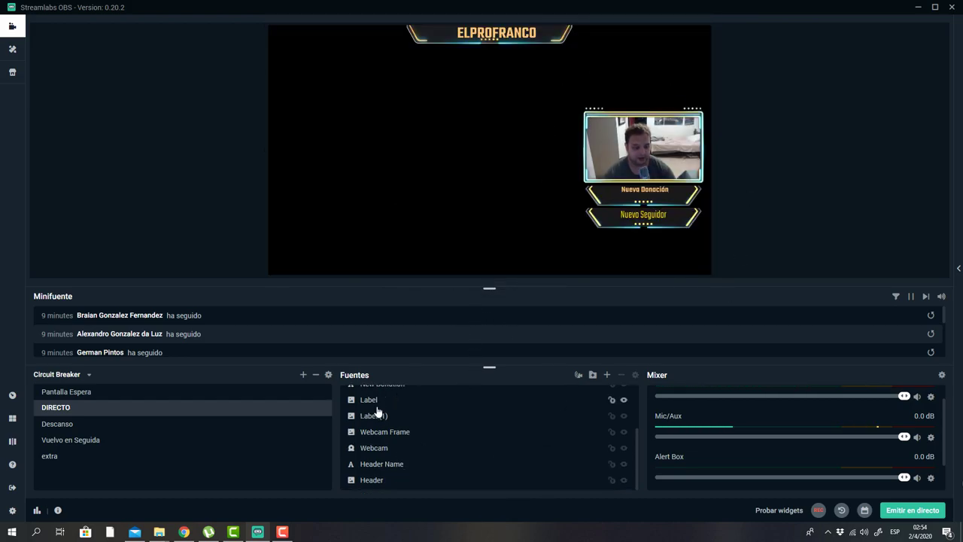
# Open the Alert Box source's settings, check which alert types can be added, and expand the Donaciones alert
pyautogui.scroll(3, 384, 416)
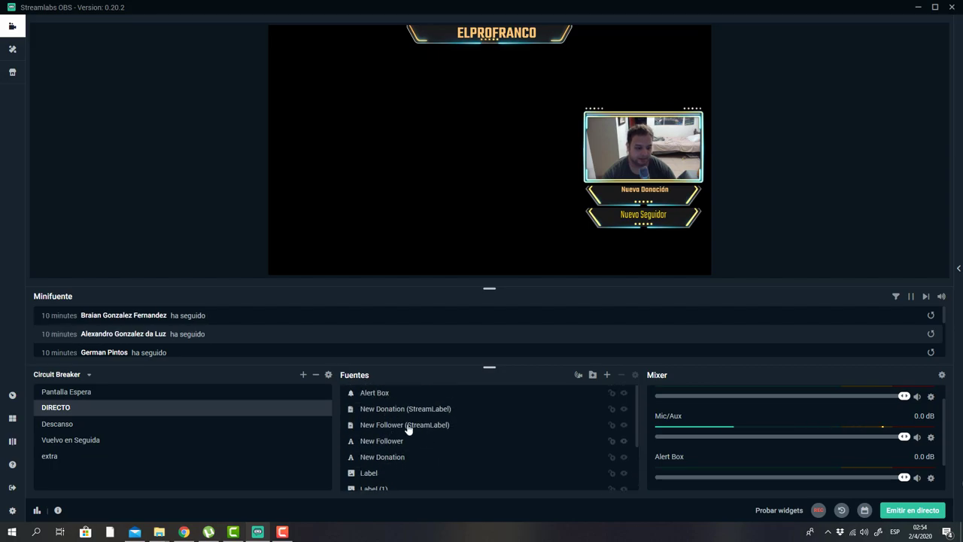
pyautogui.click(370, 393)
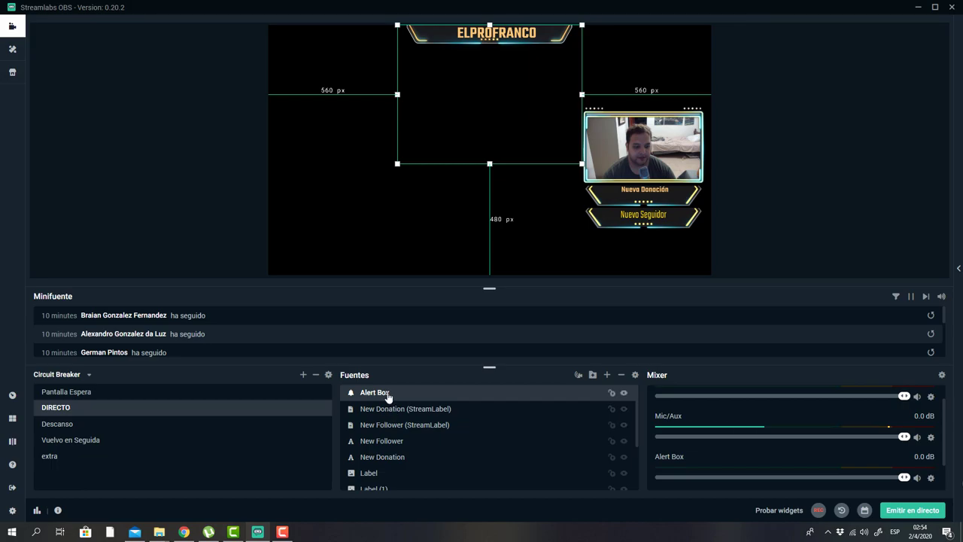
pyautogui.doubleClick(388, 396)
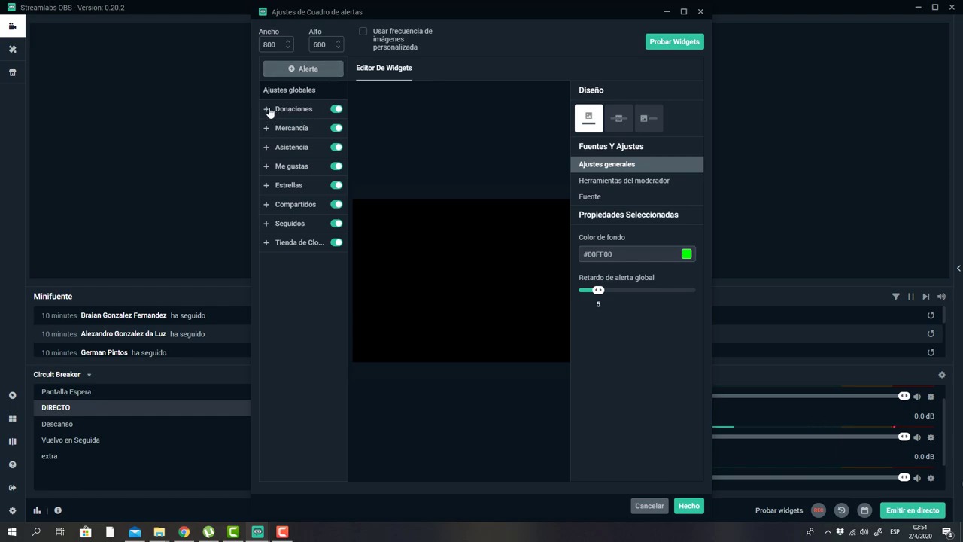
pyautogui.click(296, 70)
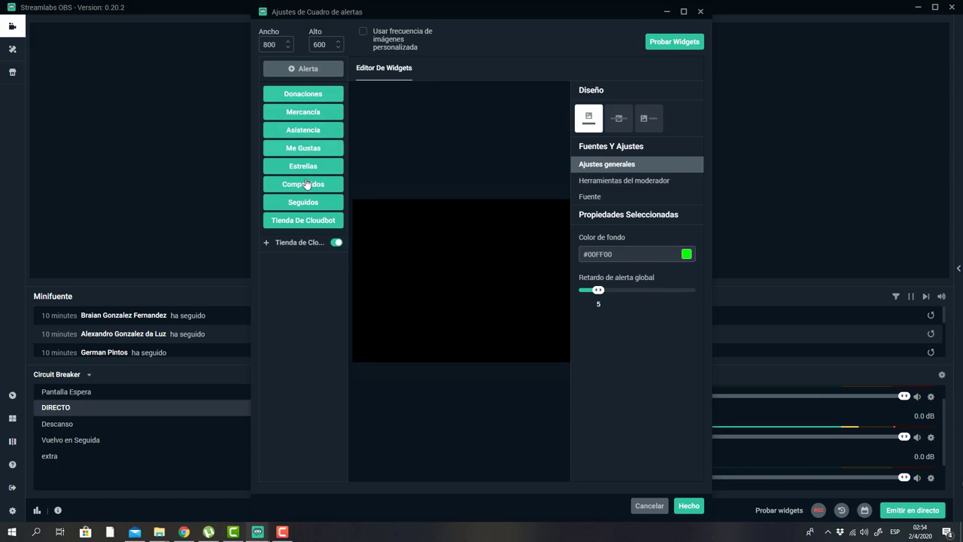
pyautogui.click(307, 70)
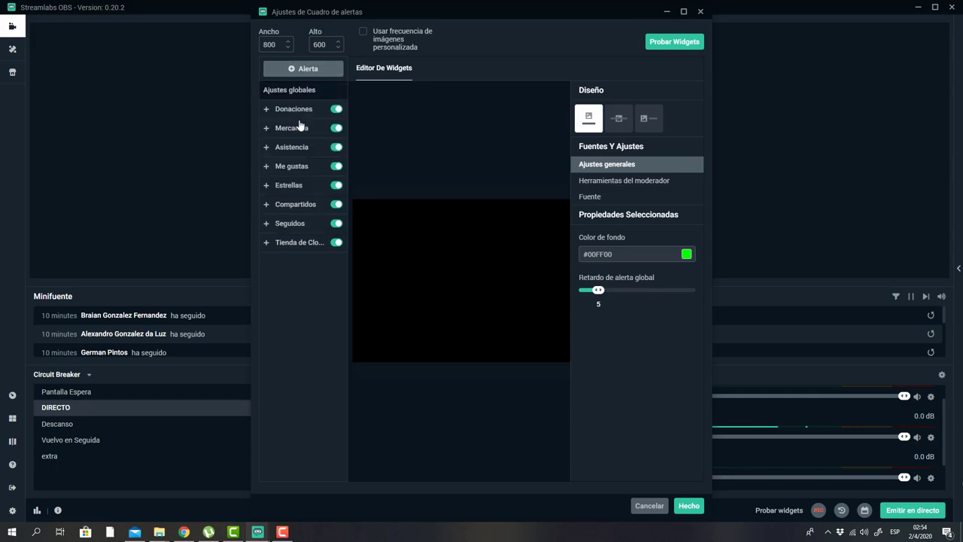
pyautogui.click(299, 110)
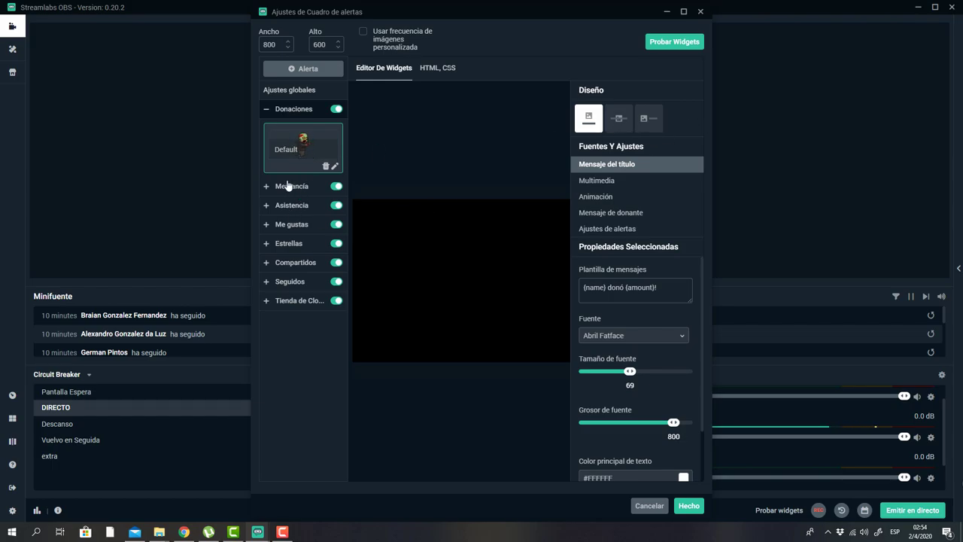
# Move the alert settings window aside to view the alert area in the preview, and bring it back
pyautogui.moveTo(486, 14); pyautogui.dragTo(891, 106)
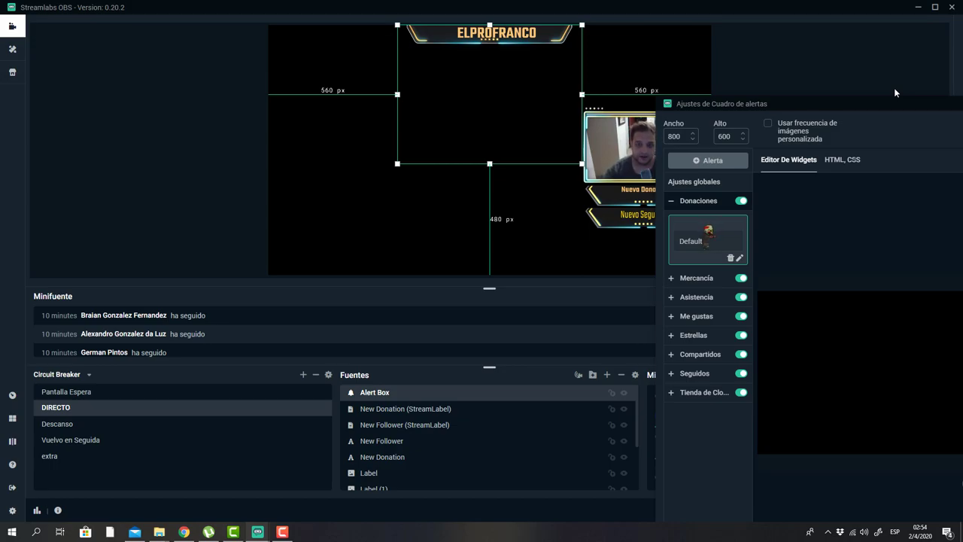
pyautogui.moveTo(851, 105); pyautogui.dragTo(669, 39)
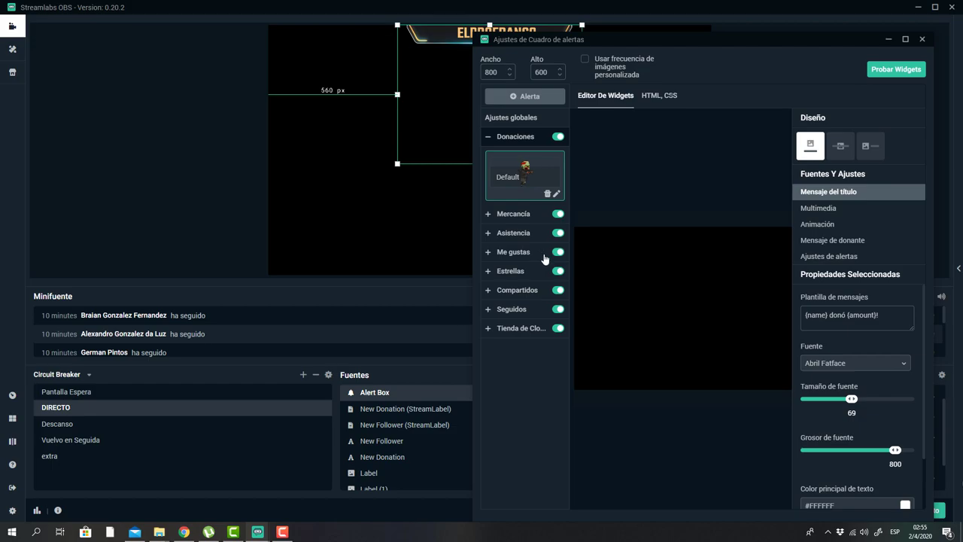
pyautogui.moveTo(653, 39); pyautogui.dragTo(488, 50)
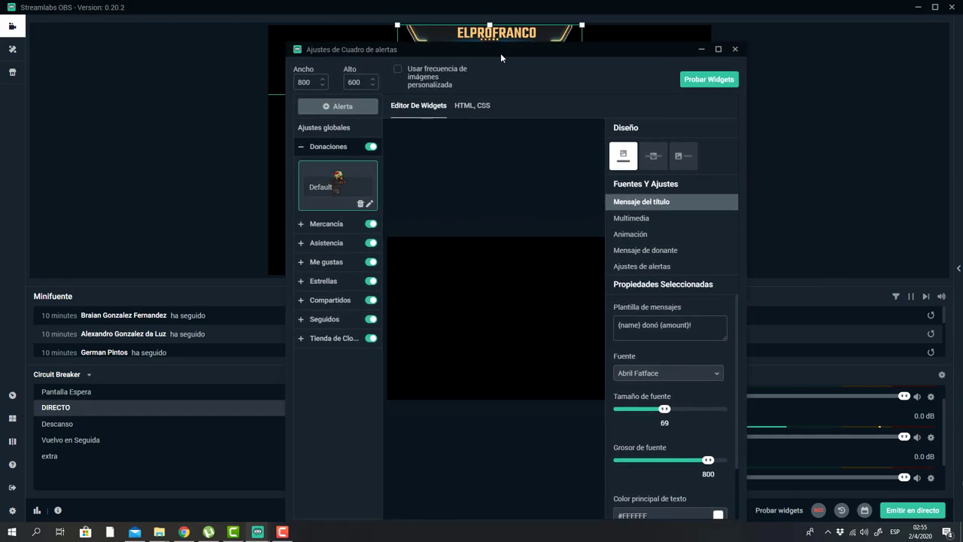
# Review the Mercancía and Asistencia alerts and disable the Mercancía alert
pyautogui.click(336, 225)
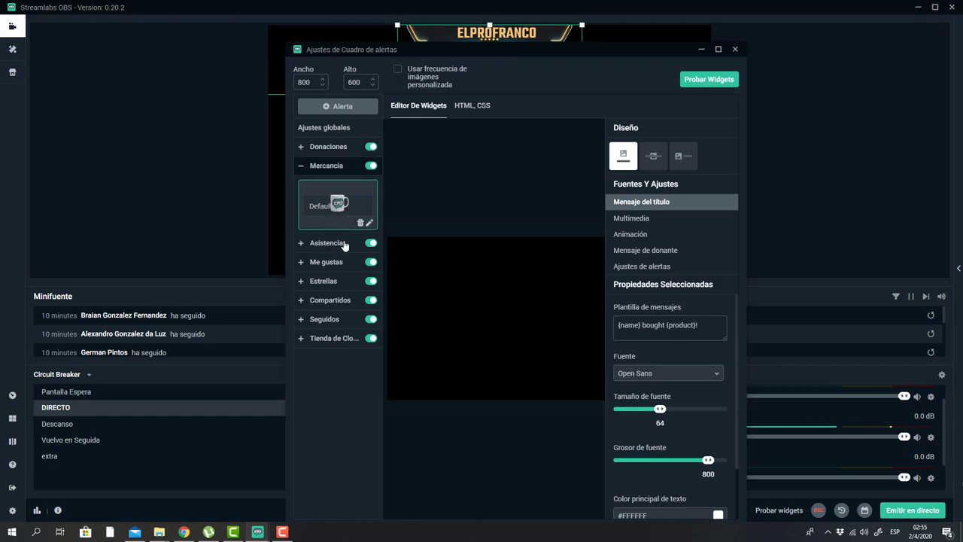
pyautogui.click(342, 244)
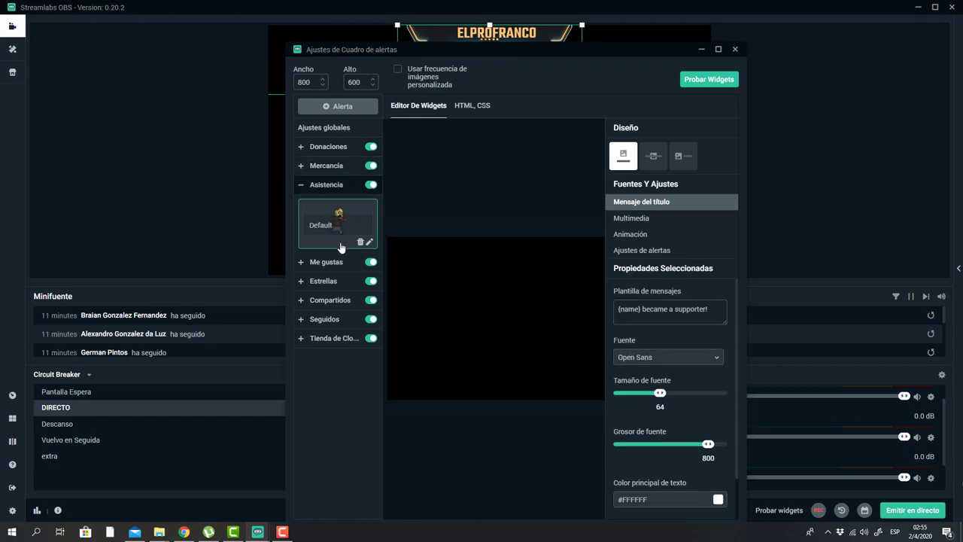
pyautogui.click(334, 188)
pyautogui.click(301, 167)
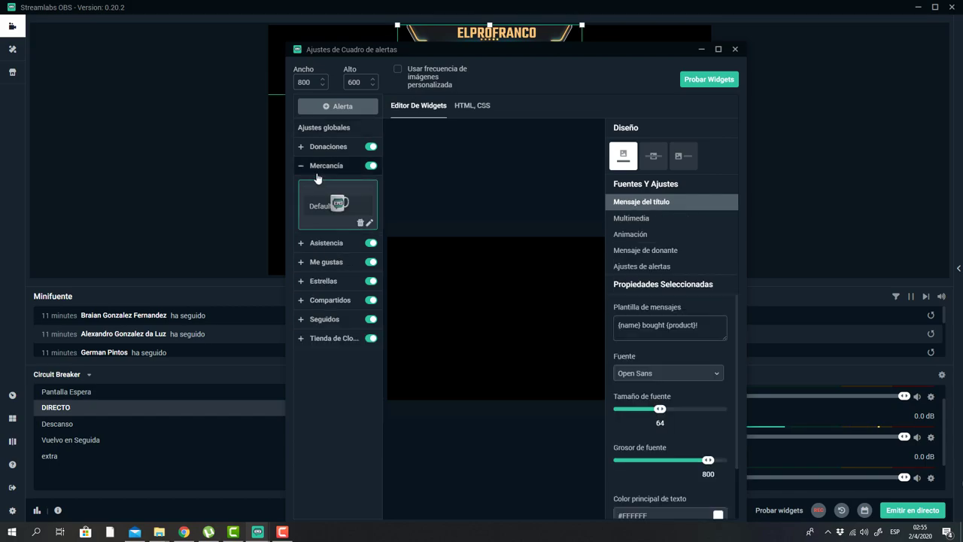
pyautogui.click(305, 167)
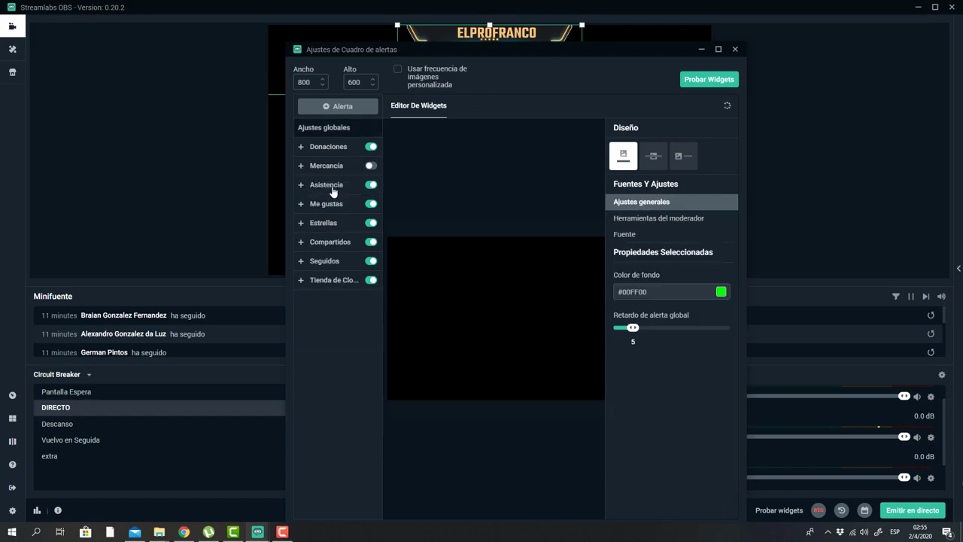
# Check the Asistencia alert's settings and open the default variation of the Seguidos alert
pyautogui.click(328, 188)
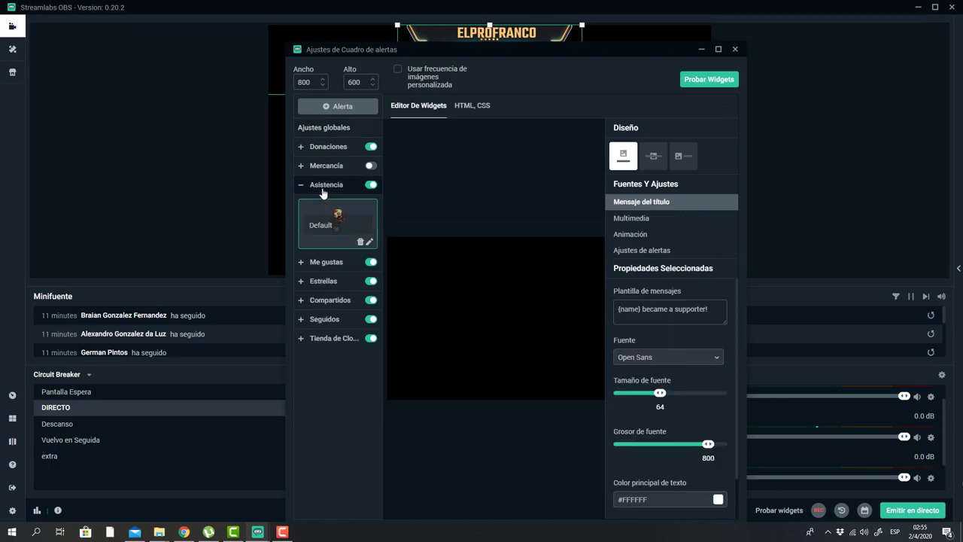
pyautogui.click(322, 188)
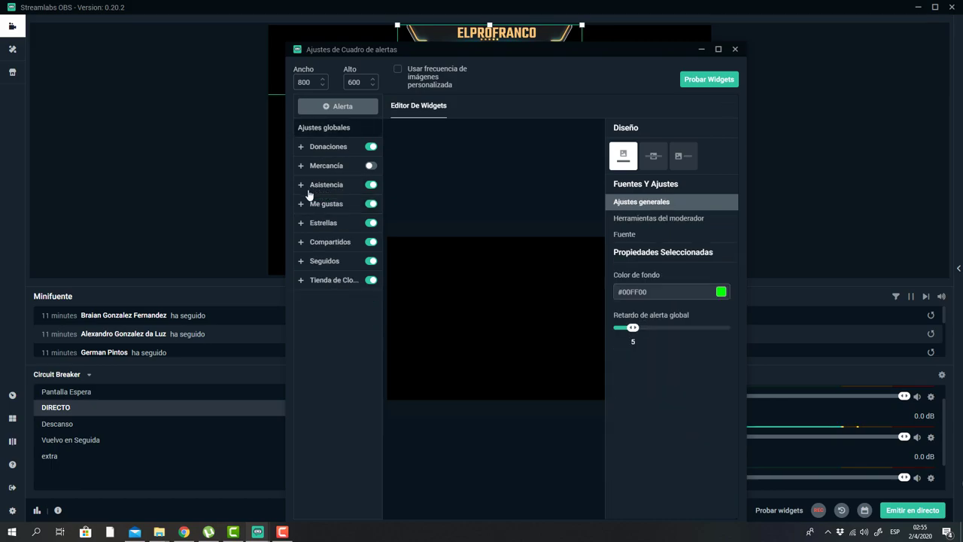
pyautogui.click(370, 281)
pyautogui.click(346, 262)
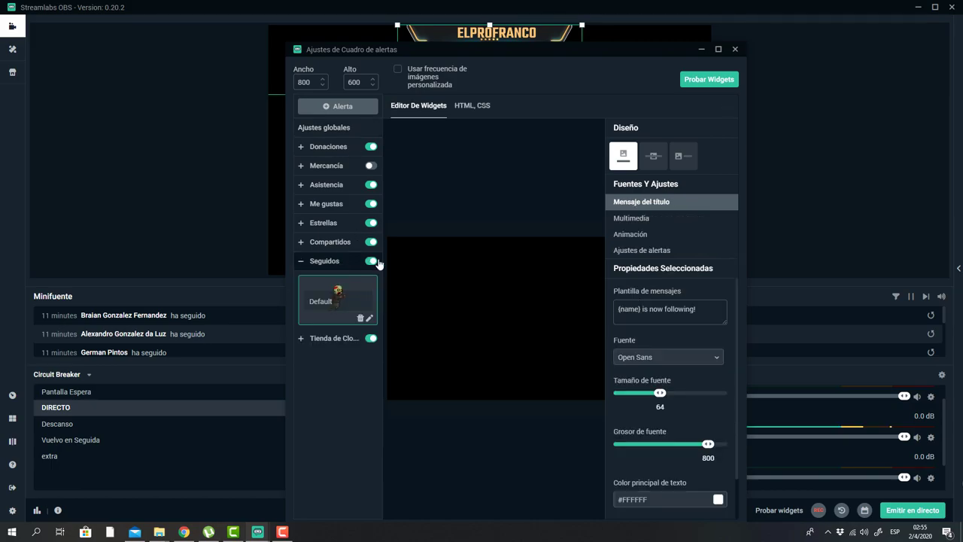
pyautogui.doubleClick(339, 301)
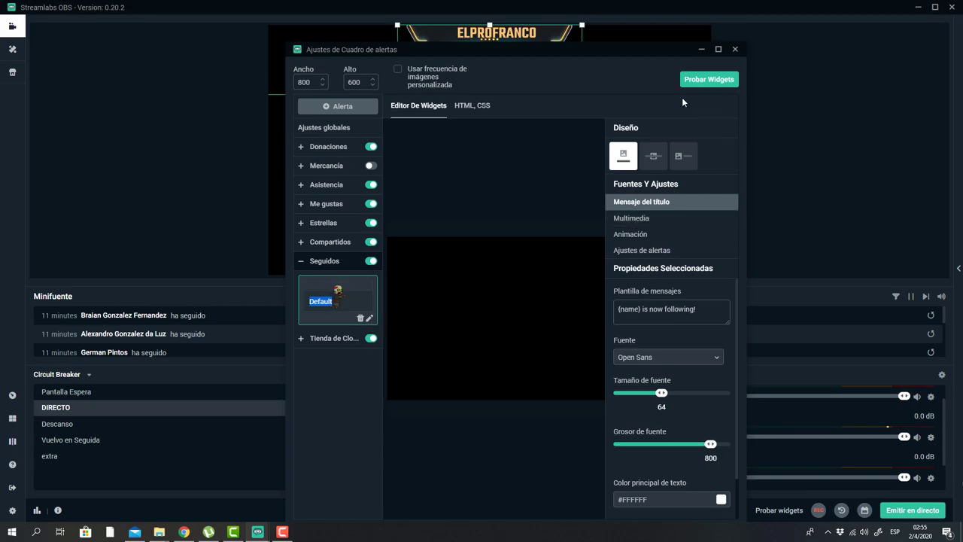
# Check the custom HTML and CSS code option for the Seguidos alert and return to the widget editor
pyautogui.moveTo(707, 86)
pyautogui.click(466, 111)
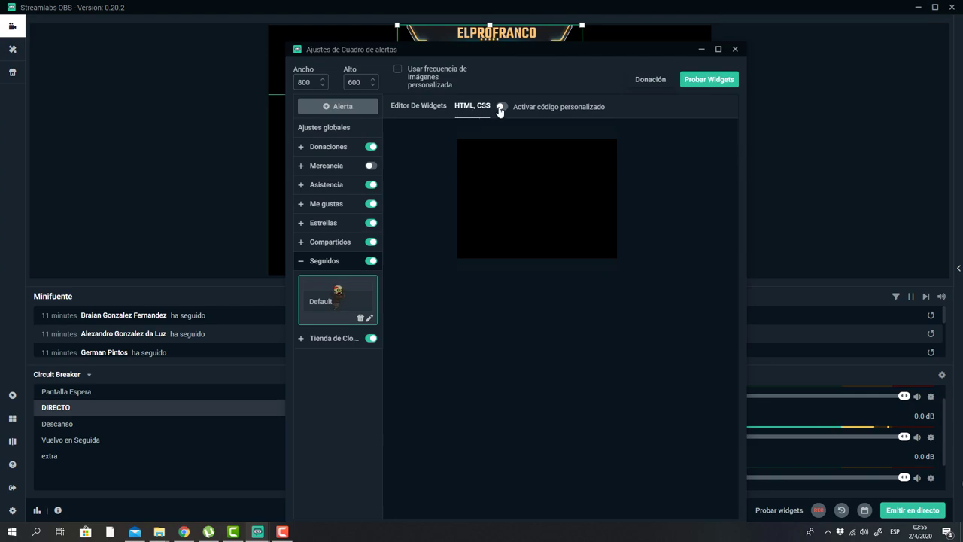
pyautogui.click(433, 110)
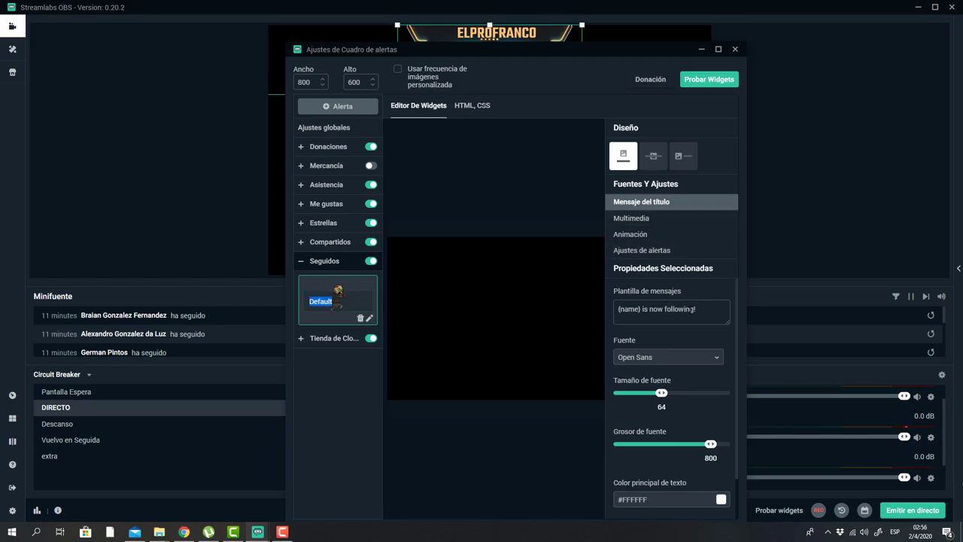
# Change the Seguidos alert's message template to "{name} Ahora te sigue!"
pyautogui.moveTo(695, 308); pyautogui.dragTo(649, 308)
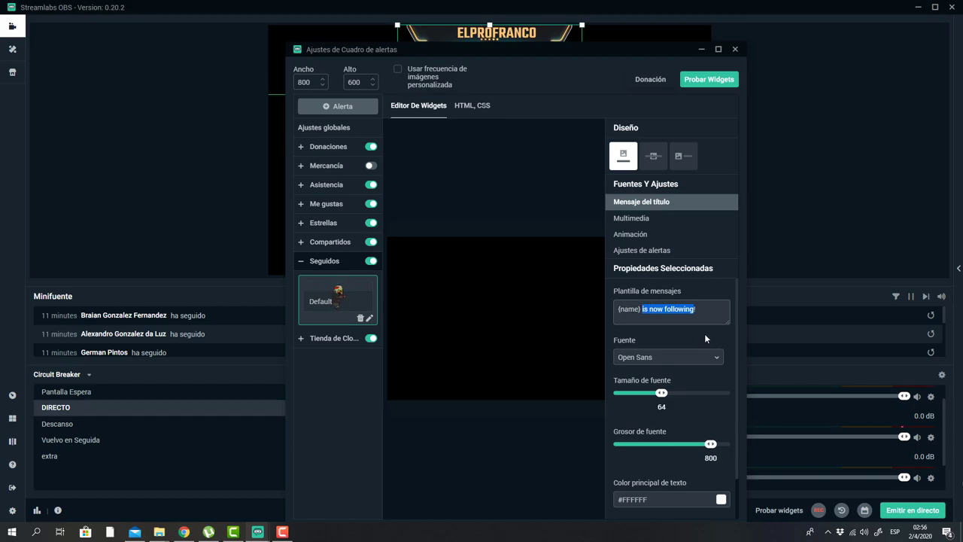
pyautogui.write('aHO')
pyautogui.press('BackSpace')
pyautogui.press('BackSpace')
pyautogui.press('BackSpace')
pyautogui.write('Ahora te sigue!')
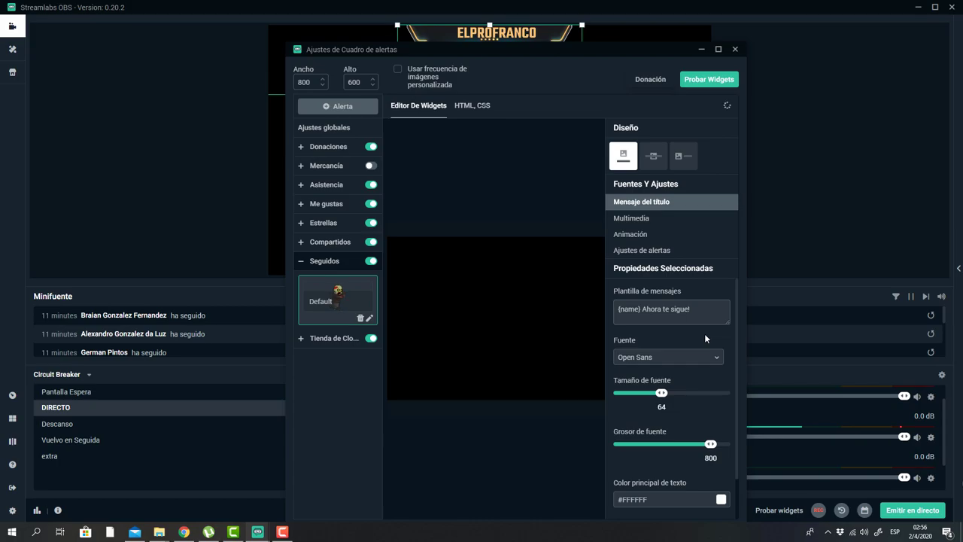
# Replace the Seguidos alert's image with the stock cat file nerOJzH.gif from the media gallery
pyautogui.click(635, 219)
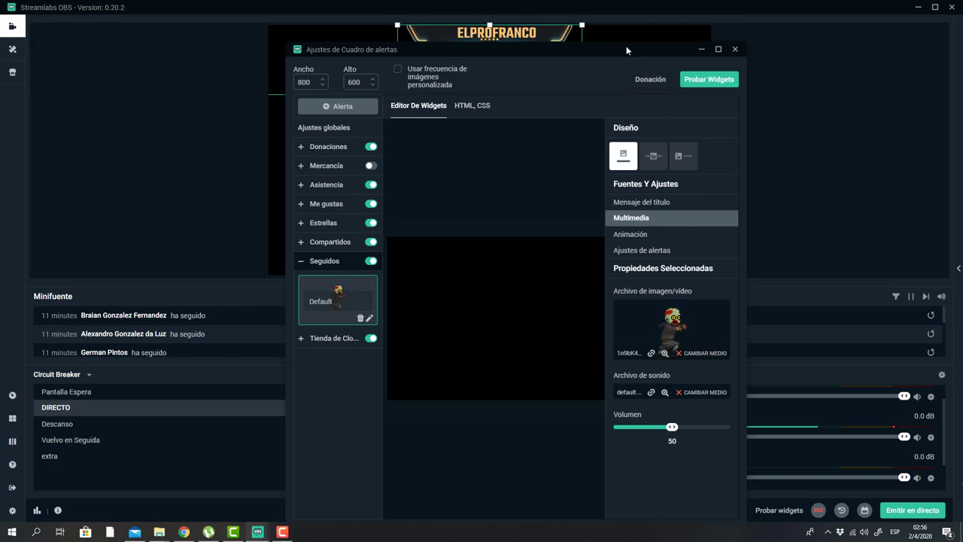
pyautogui.moveTo(625, 48); pyautogui.dragTo(616, 10)
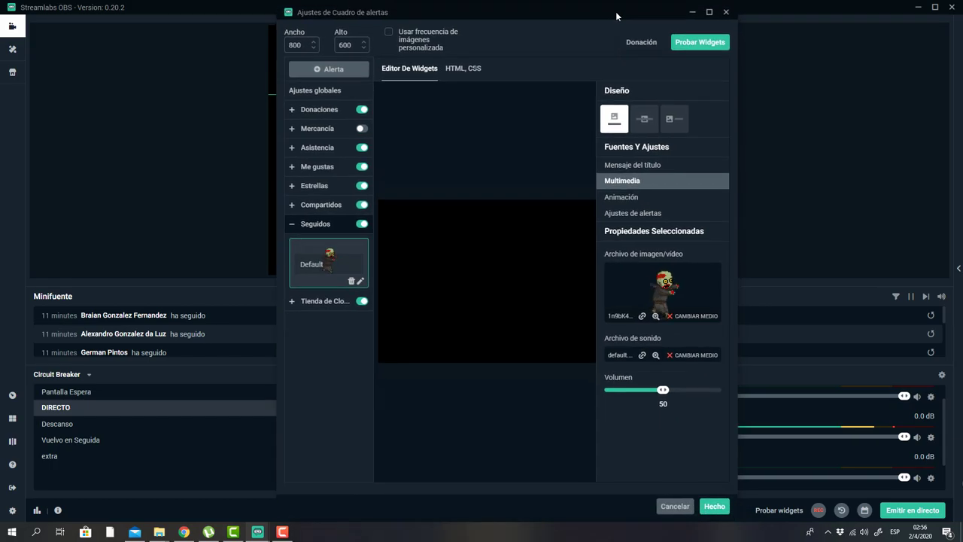
pyautogui.click(689, 317)
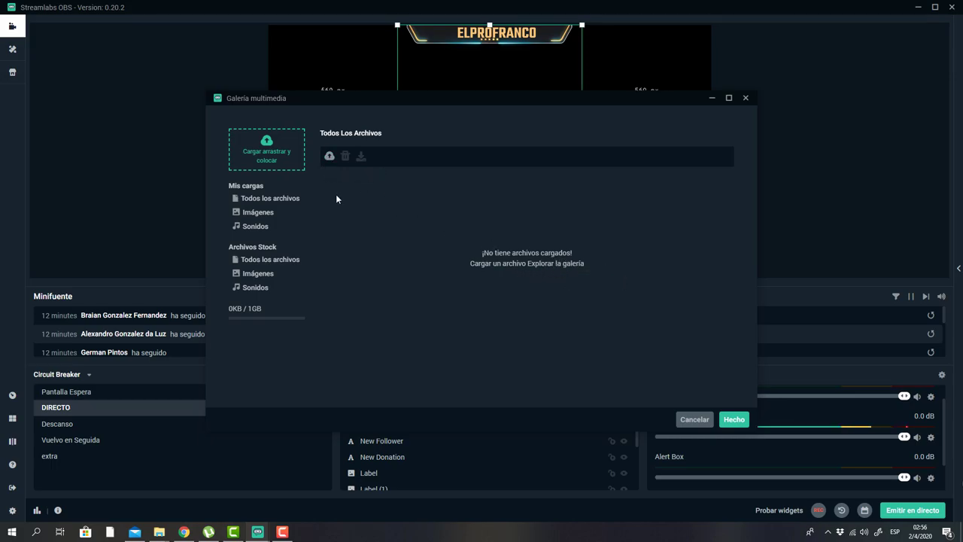
pyautogui.click(266, 276)
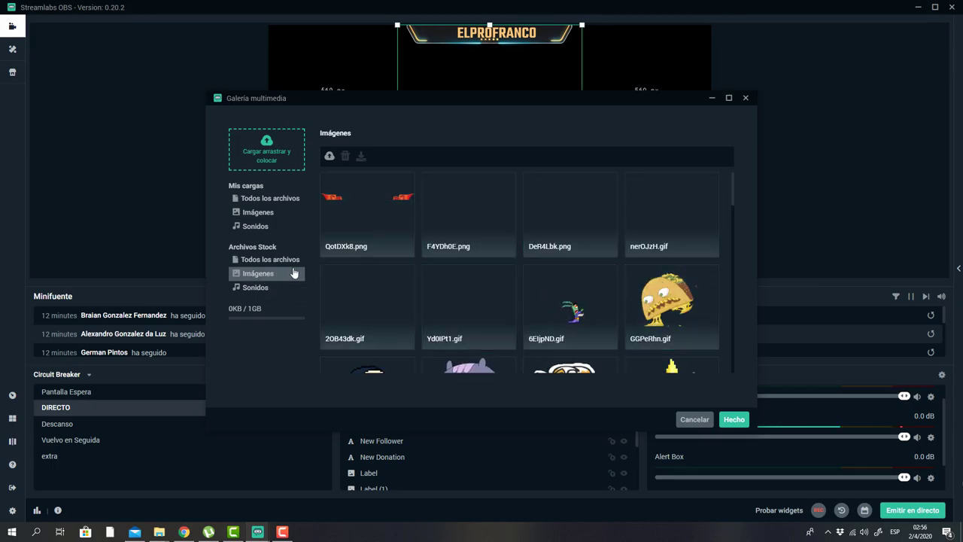
pyautogui.click(270, 259)
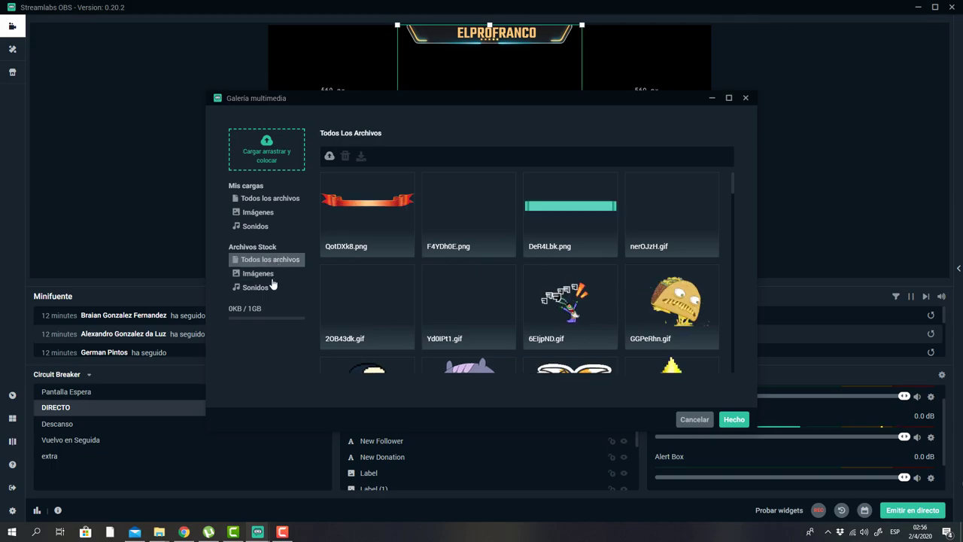
pyautogui.moveTo(683, 211)
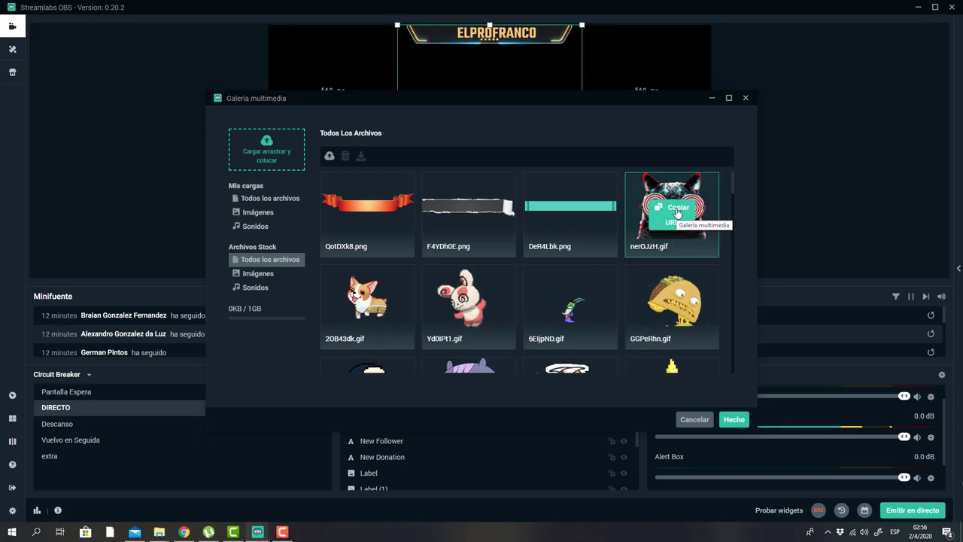
pyautogui.click(677, 213)
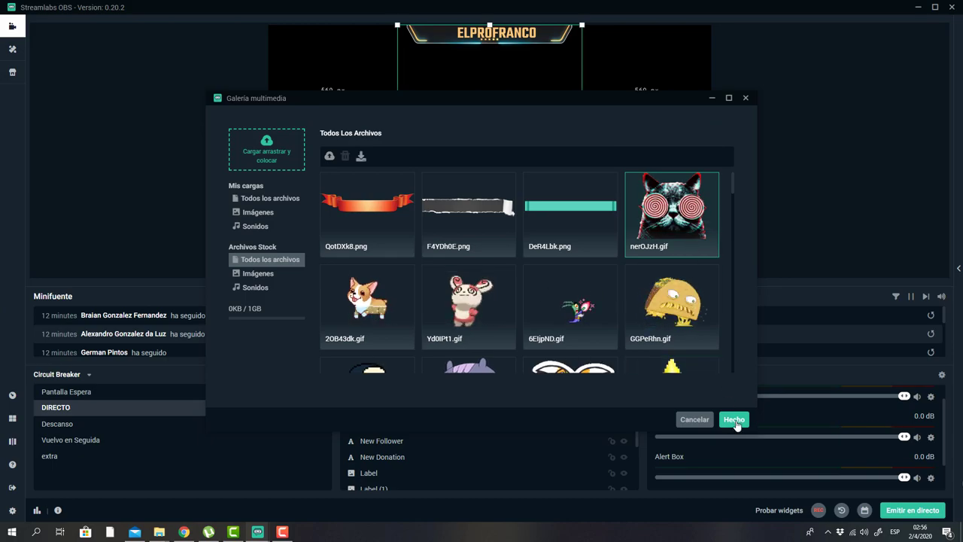
pyautogui.click(734, 420)
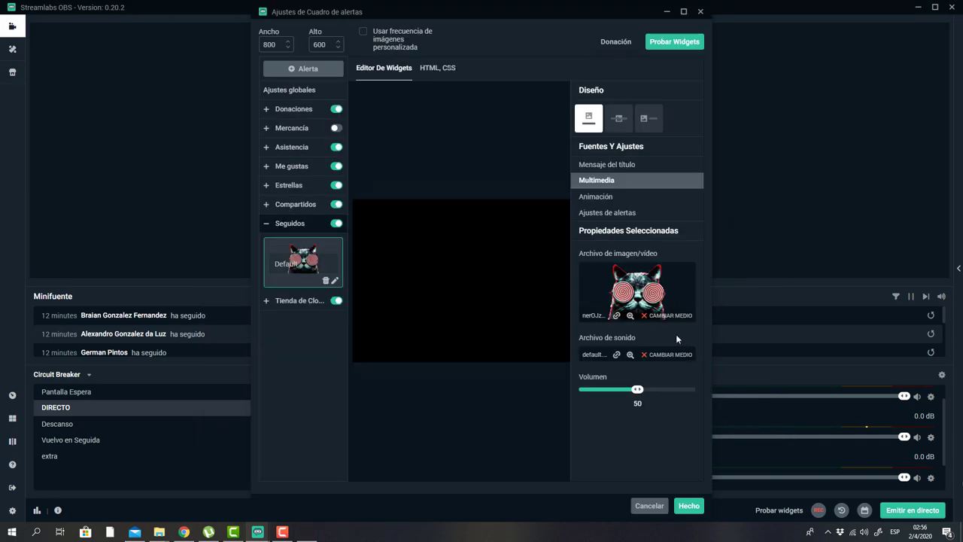
# Review the Seguidos alert's animation options, variation settings, and title message font and colour settings
pyautogui.click(602, 197)
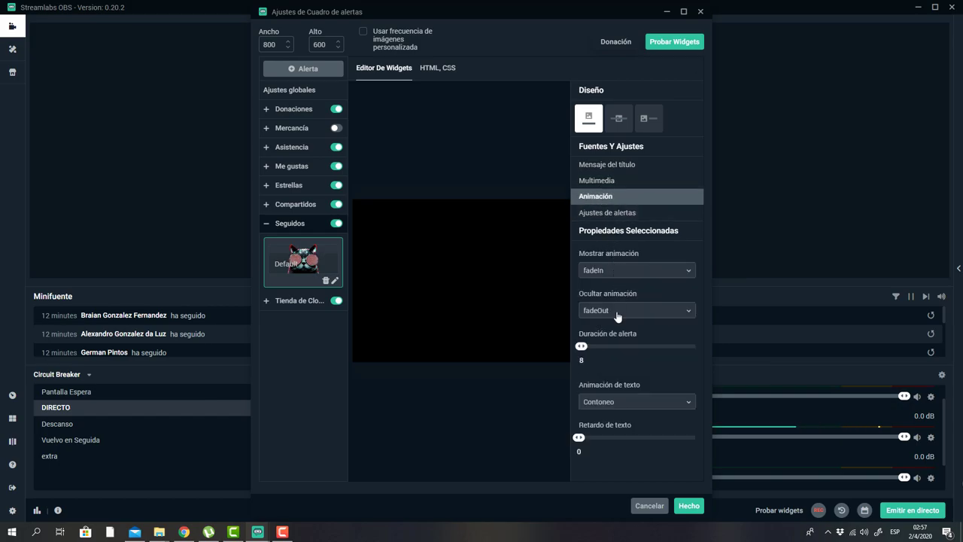
pyautogui.click(612, 216)
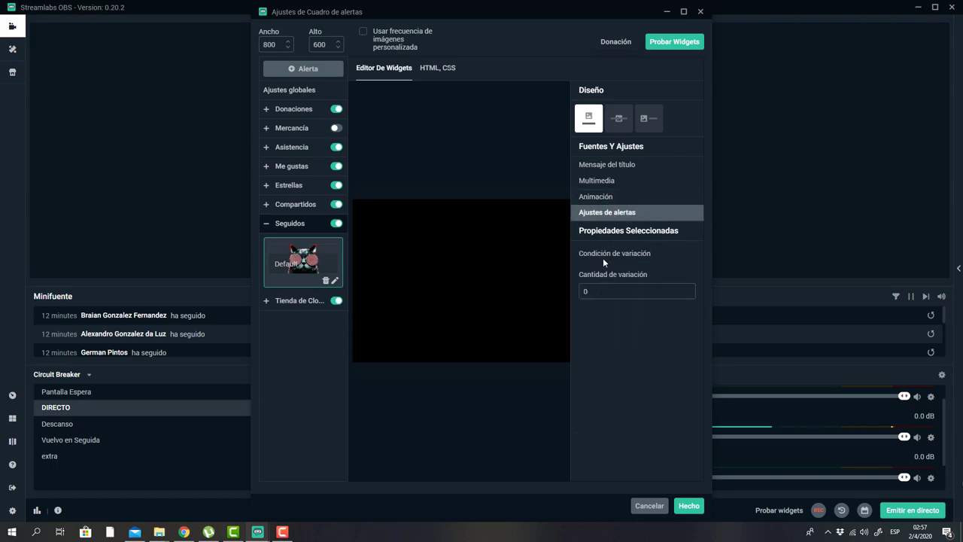
pyautogui.click(606, 167)
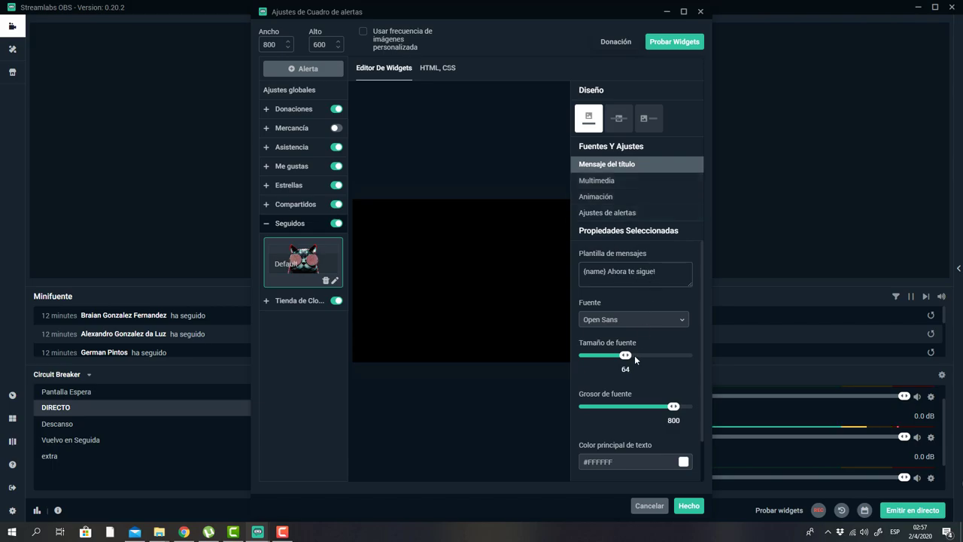
pyautogui.scroll(-1, 619, 337)
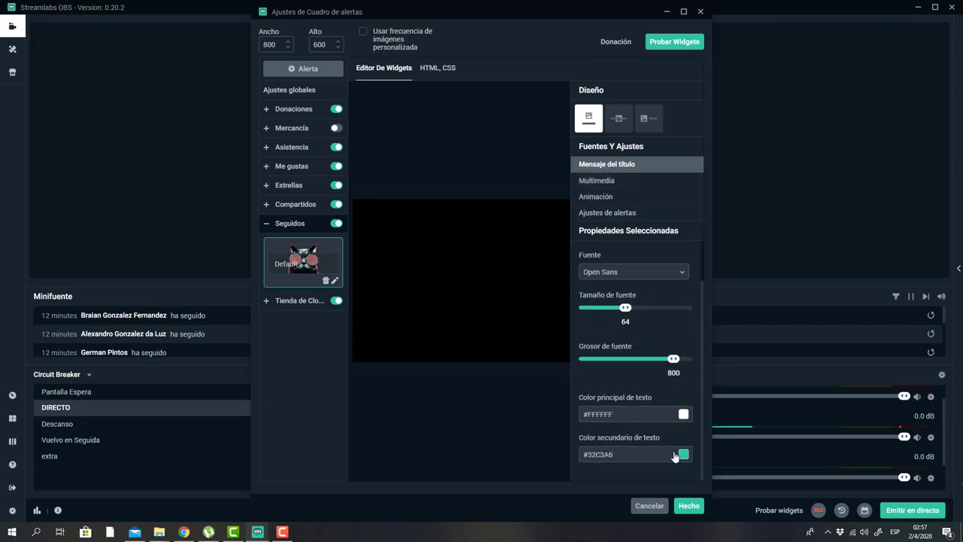
pyautogui.scroll(1, 641, 256)
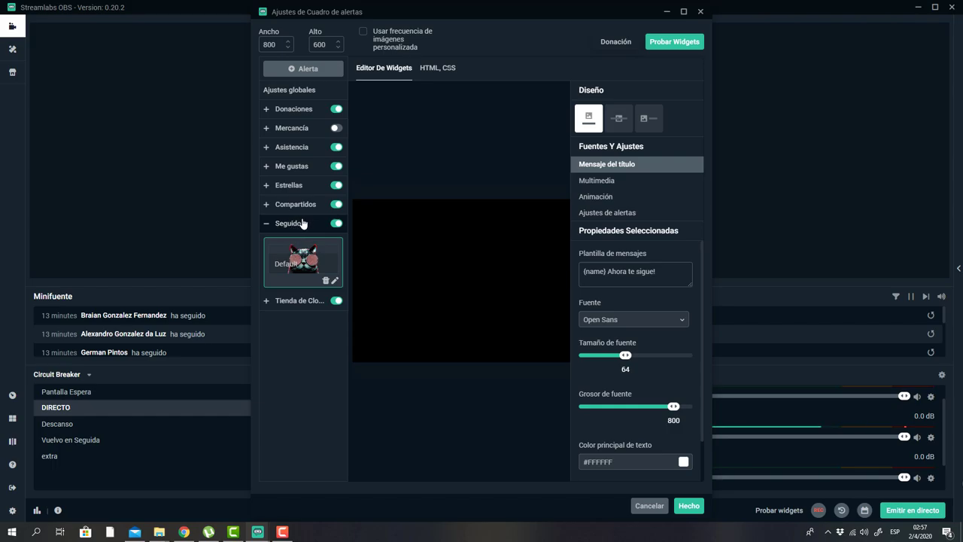
# Open the media gallery for the Donaciones alert's image and display the uploaded images category
pyautogui.click(293, 113)
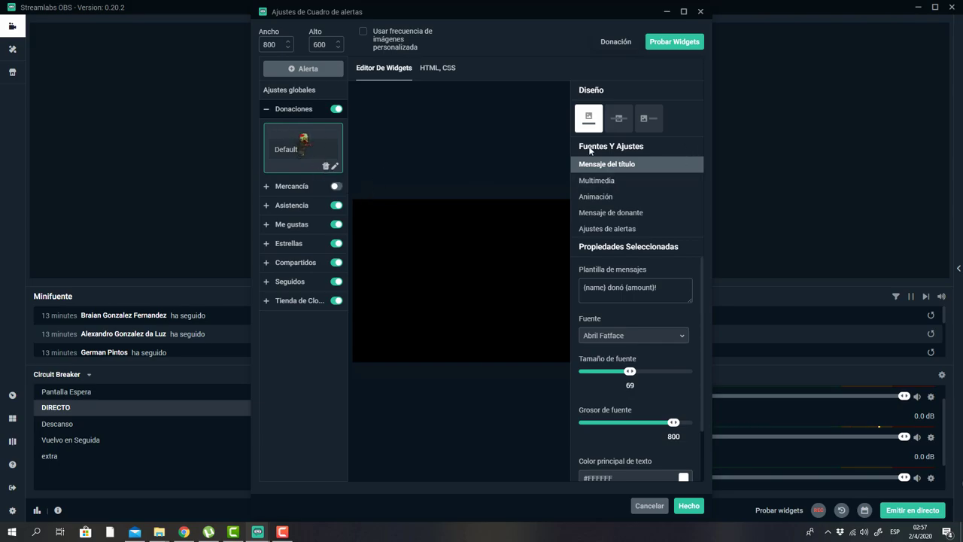
pyautogui.click(622, 183)
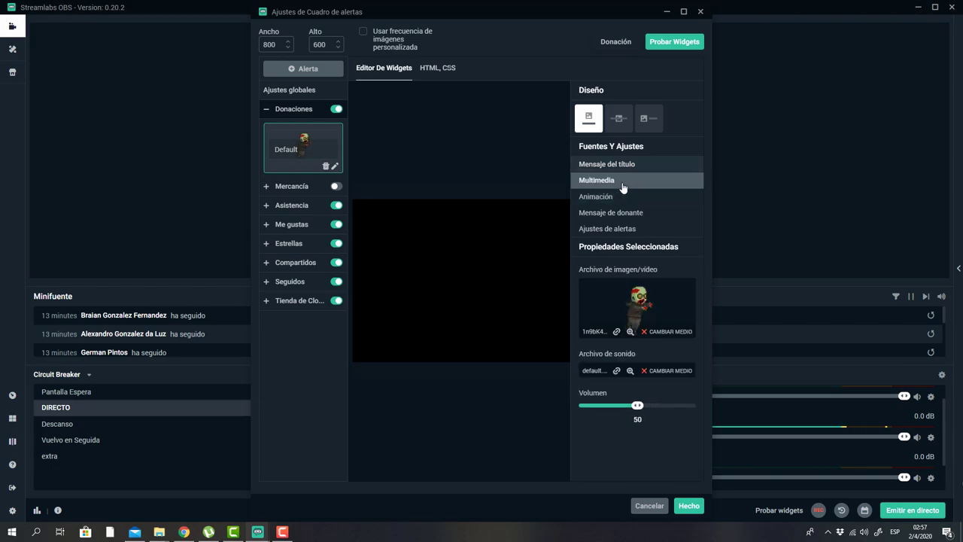
pyautogui.click(665, 333)
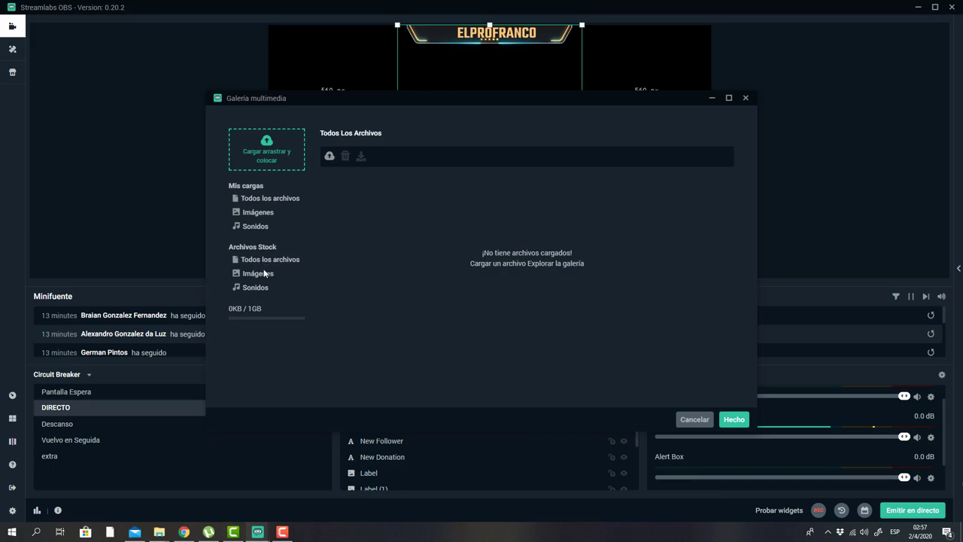
pyautogui.click(271, 218)
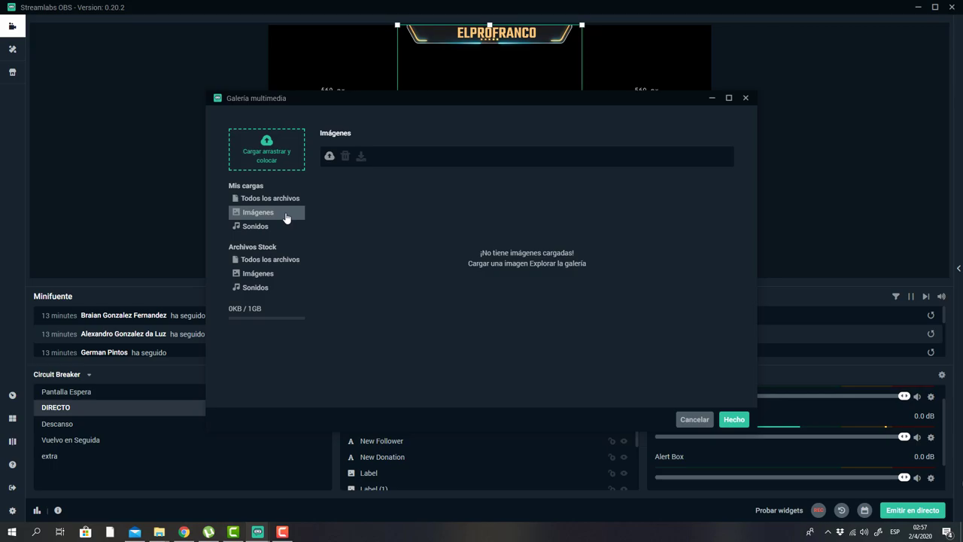
# Upload the kisspng-bryan-cranston-breaking-bad PNG from Descargas to the media gallery and confirm the gallery
pyautogui.click(330, 157)
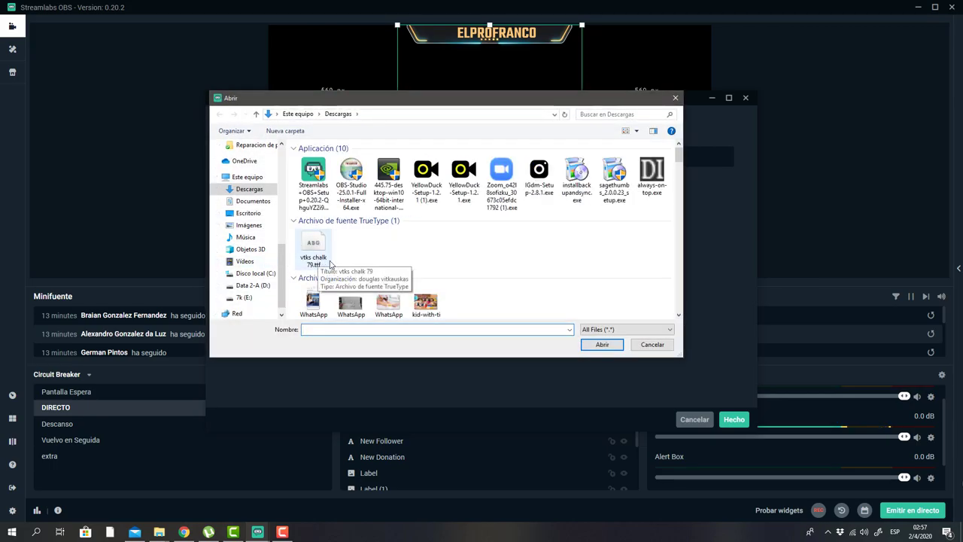
pyautogui.scroll(-3, 458, 240)
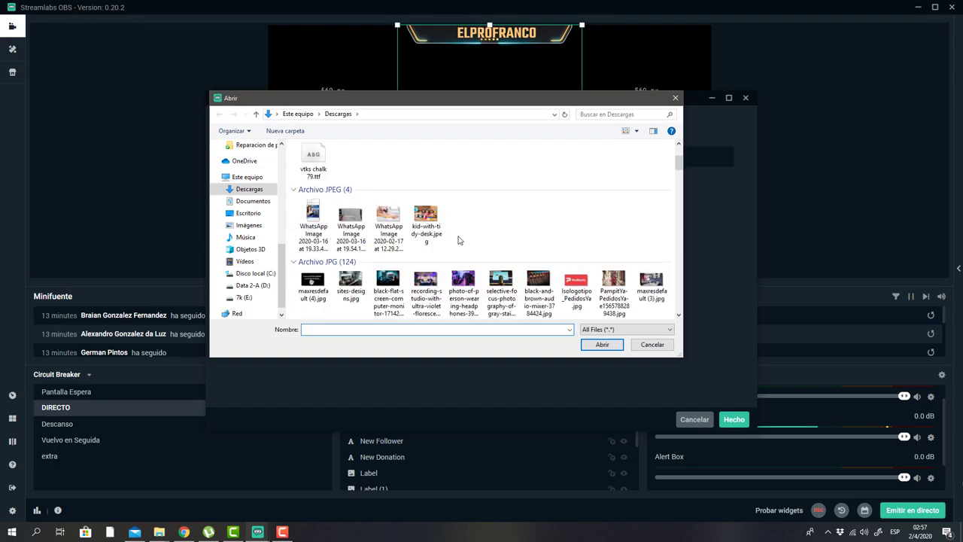
pyautogui.scroll(-5, 377, 241)
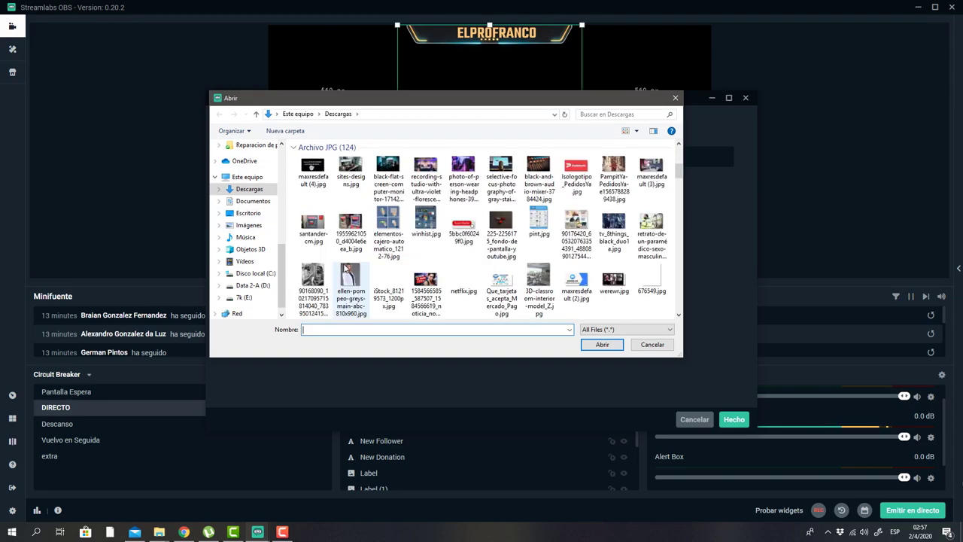
pyautogui.scroll(3, 352, 265)
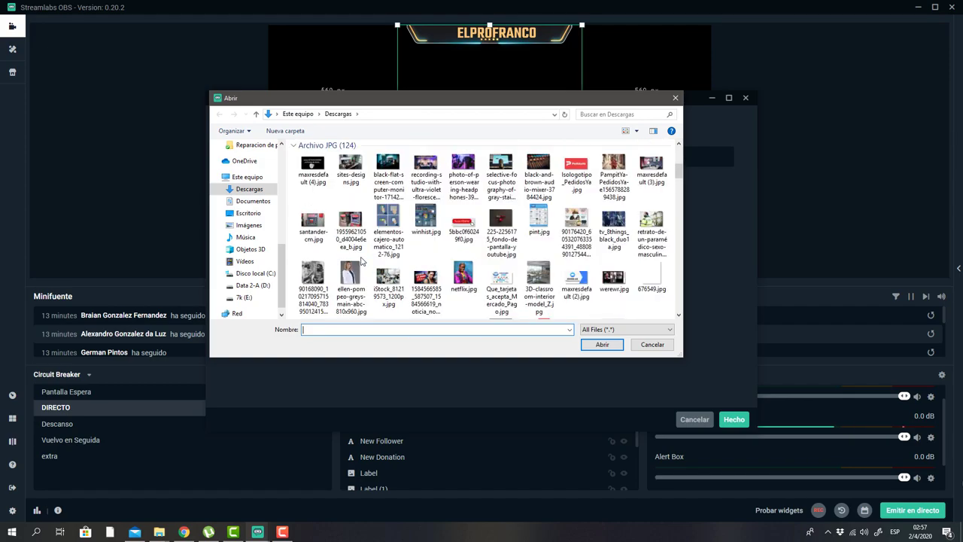
pyautogui.scroll(-5, 365, 255)
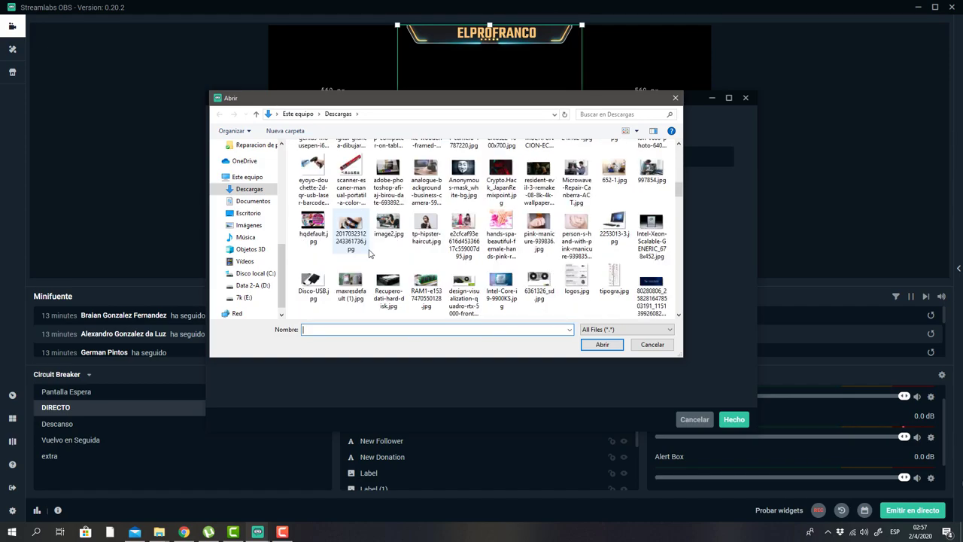
pyautogui.scroll(-5, 368, 254)
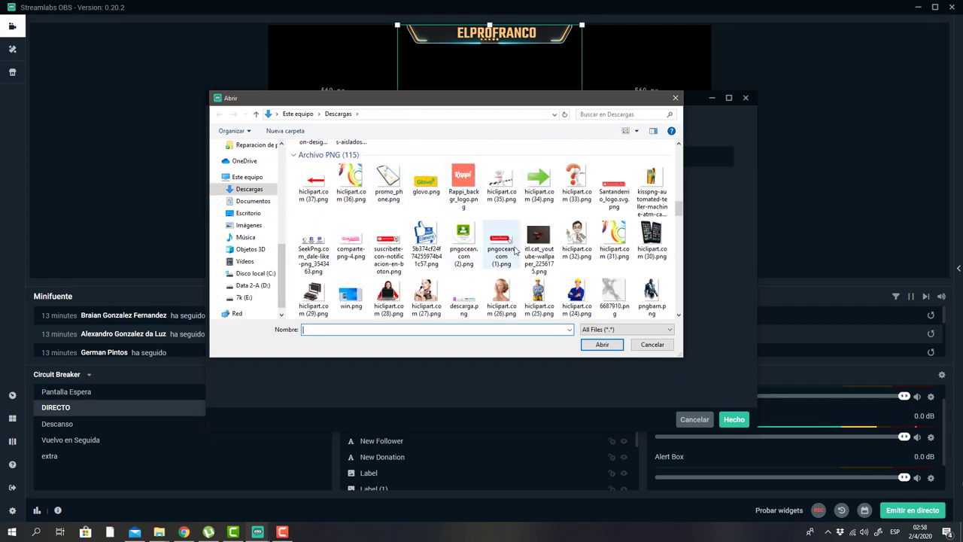
pyautogui.scroll(-2, 555, 271)
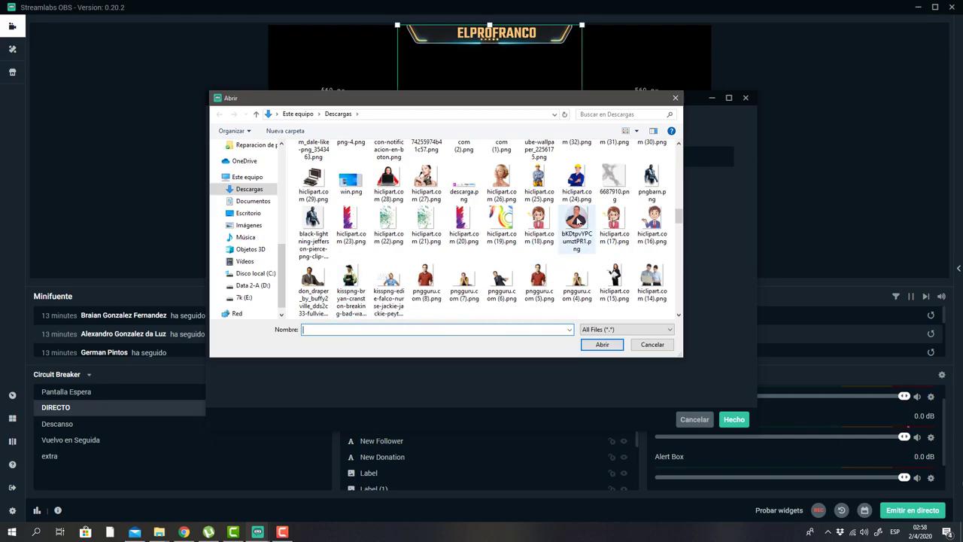
pyautogui.scroll(-3, 414, 289)
pyautogui.scroll(2, 413, 288)
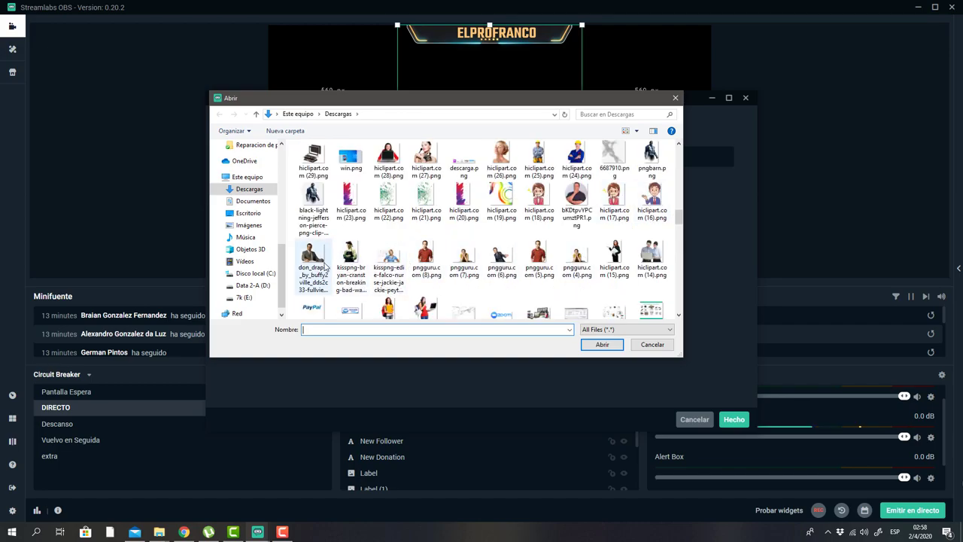
pyautogui.click(354, 269)
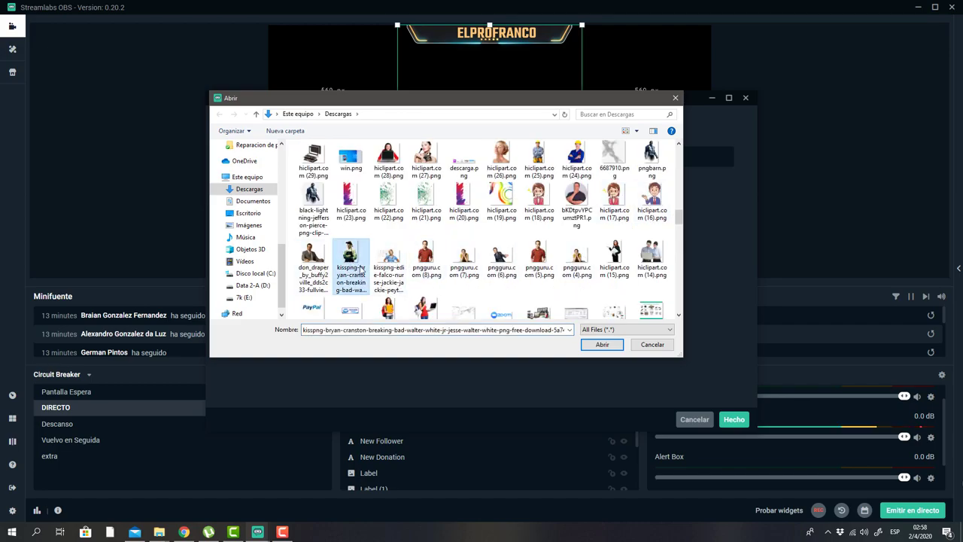
pyautogui.click(602, 345)
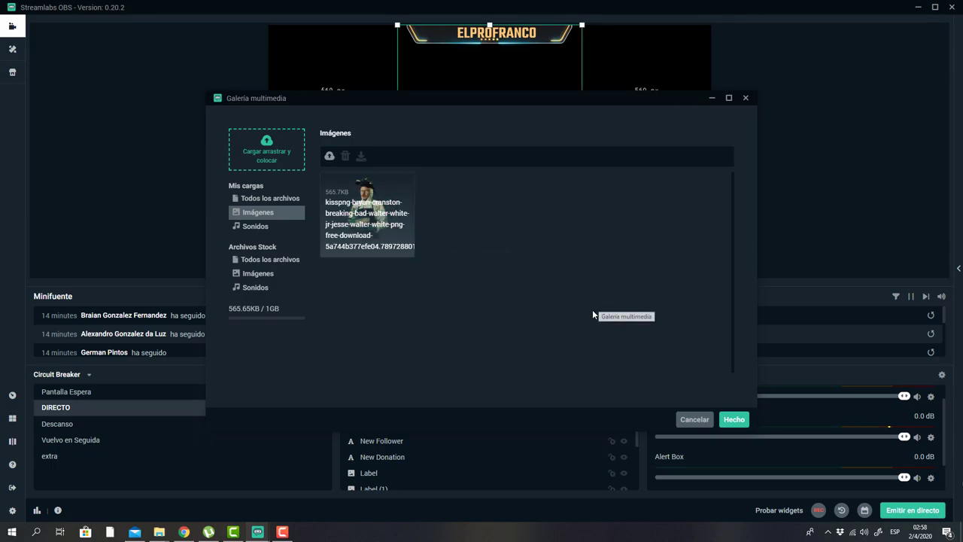
pyautogui.click(730, 420)
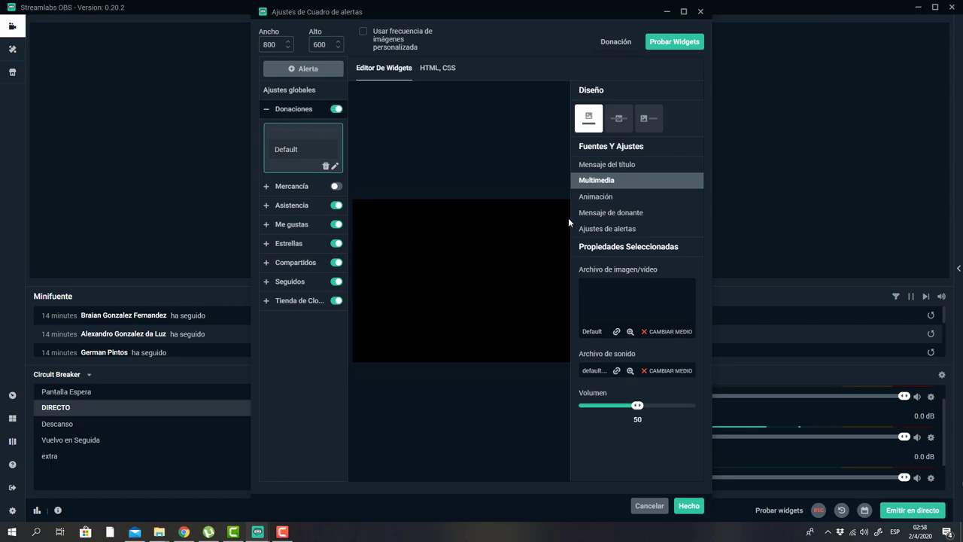
# Set the font weight of the Donaciones alert's title message to 500
pyautogui.click(621, 171)
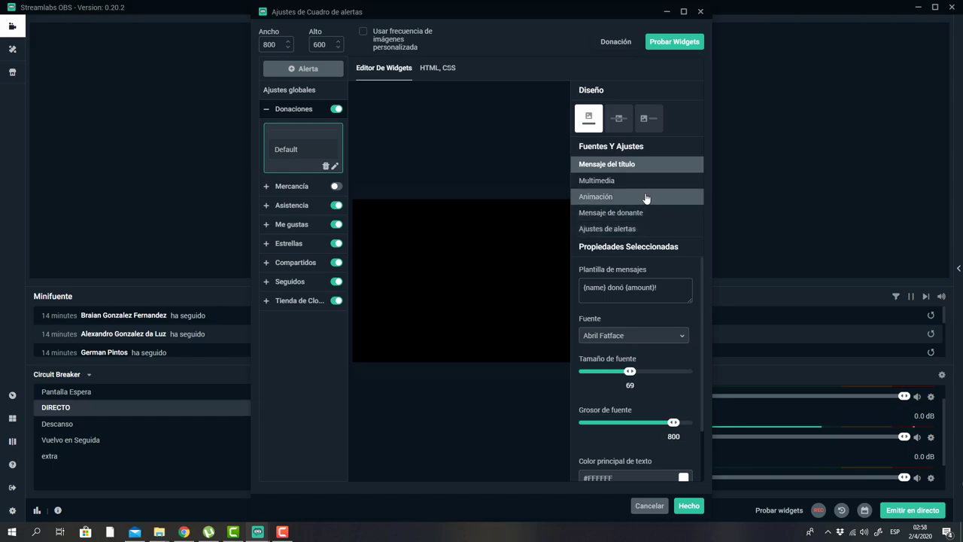
pyautogui.scroll(-2, 662, 396)
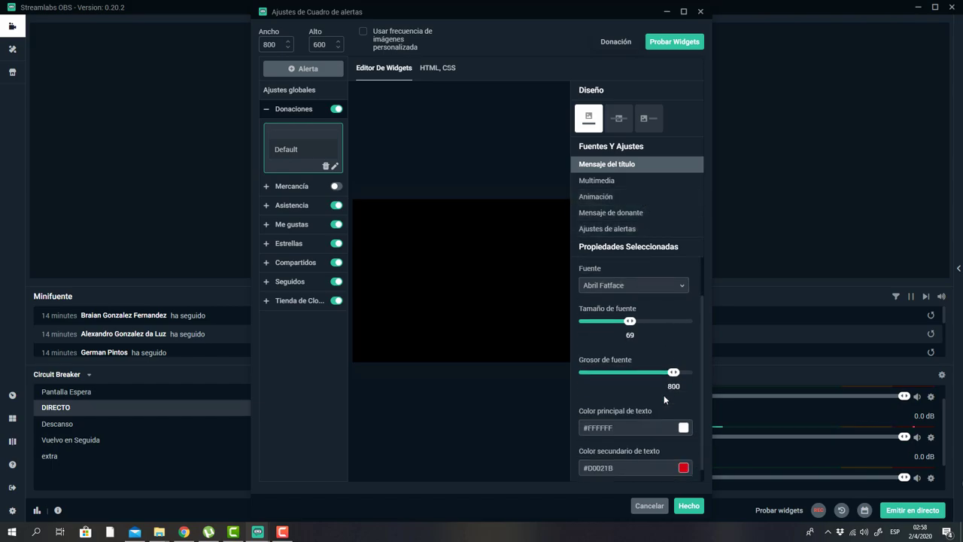
pyautogui.moveTo(673, 380); pyautogui.dragTo(610, 377)
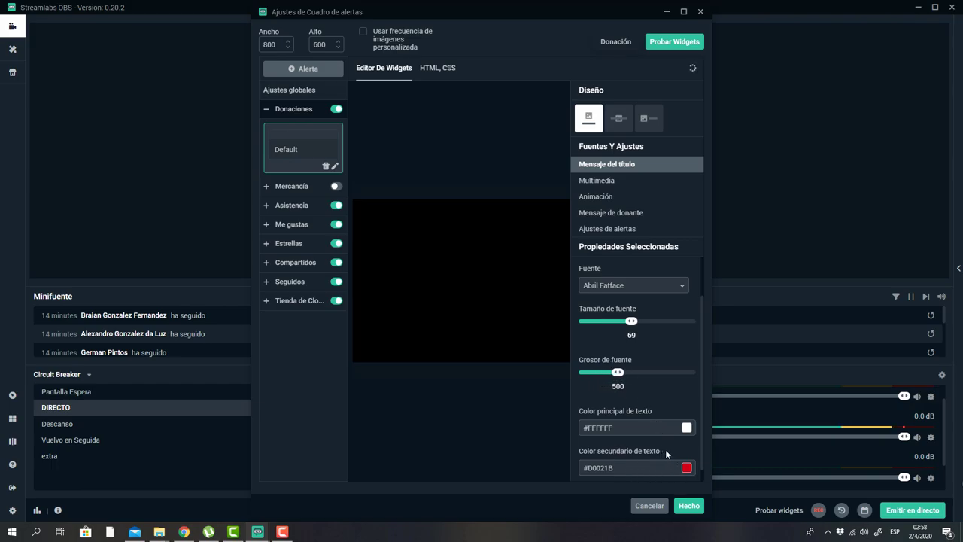
# Review the Donaciones alert's title text colours and its multimedia, animation and donor message settings
pyautogui.scroll(-1, 670, 449)
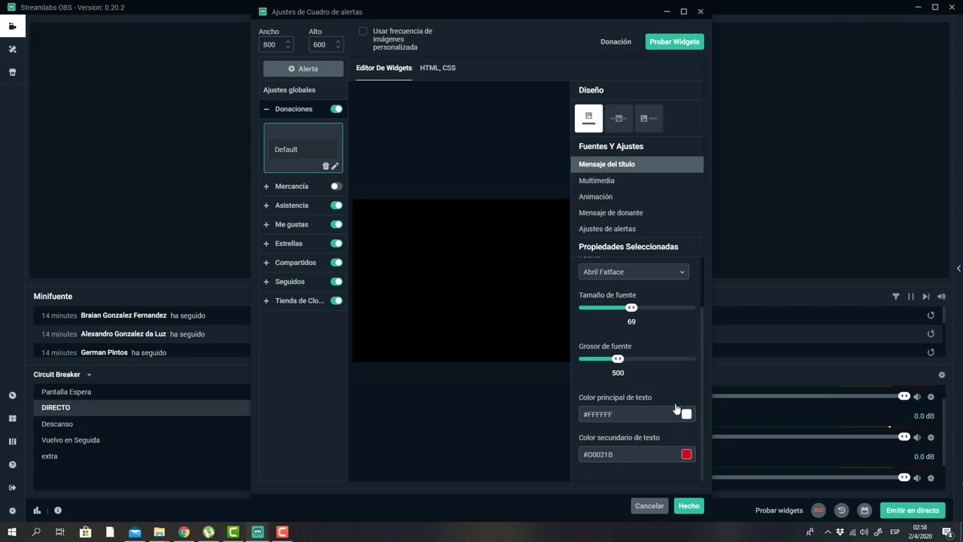
pyautogui.scroll(3, 681, 410)
pyautogui.click(613, 186)
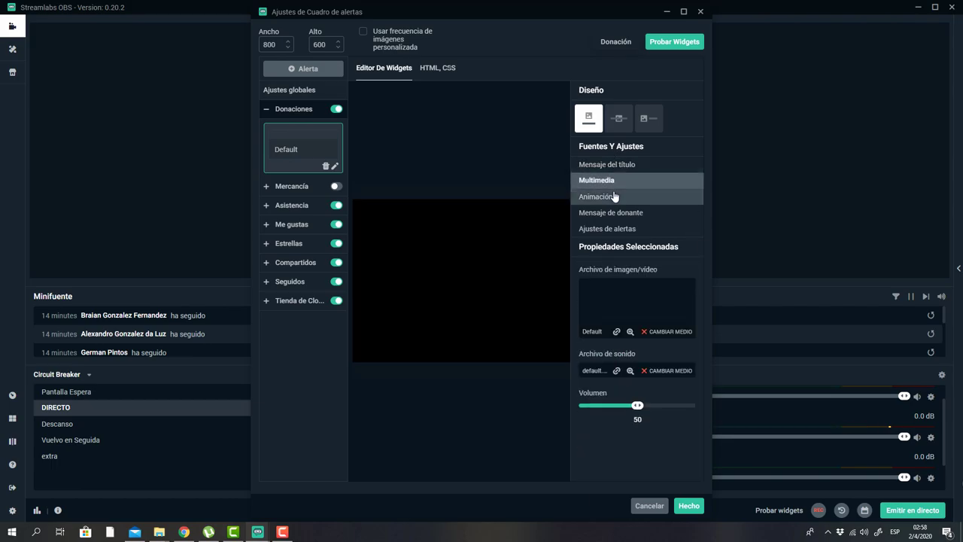
pyautogui.click(615, 200)
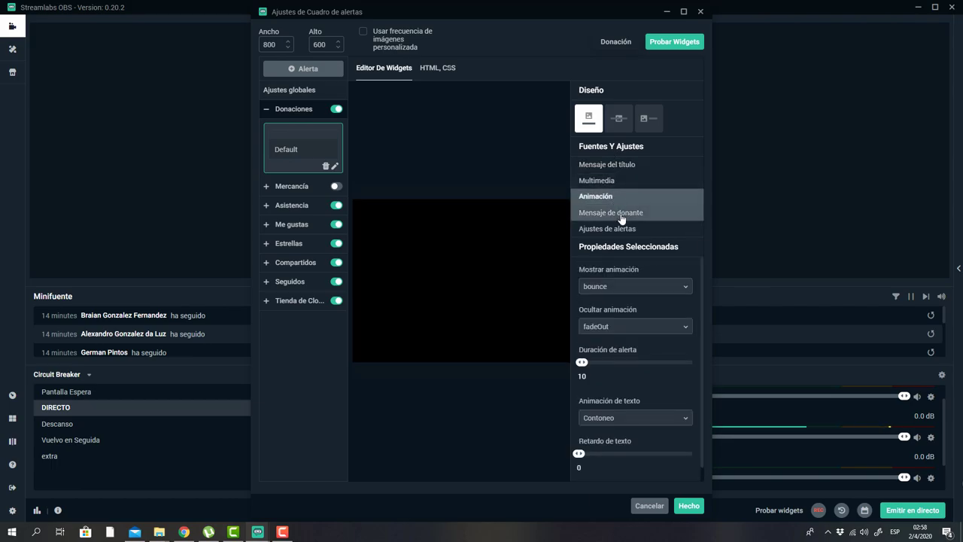
pyautogui.click(628, 213)
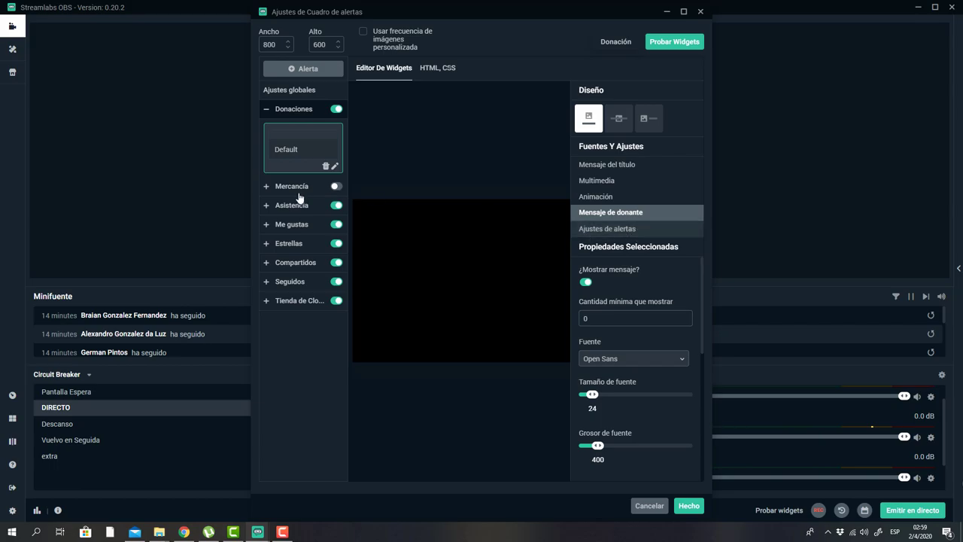
# Set the Me gustas alert's message template to "{name} Le gustó tu Vivo!"
pyautogui.click(302, 228)
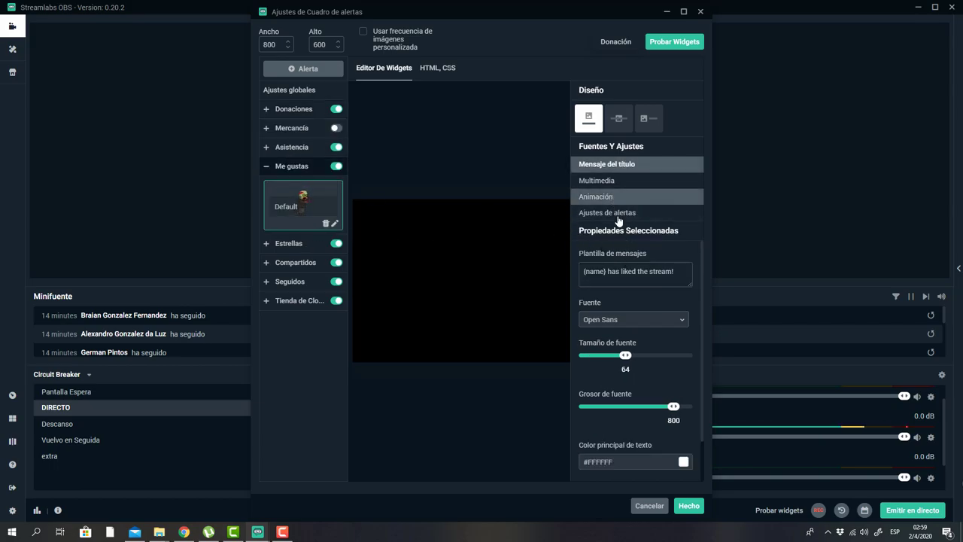
pyautogui.moveTo(674, 271); pyautogui.dragTo(608, 272)
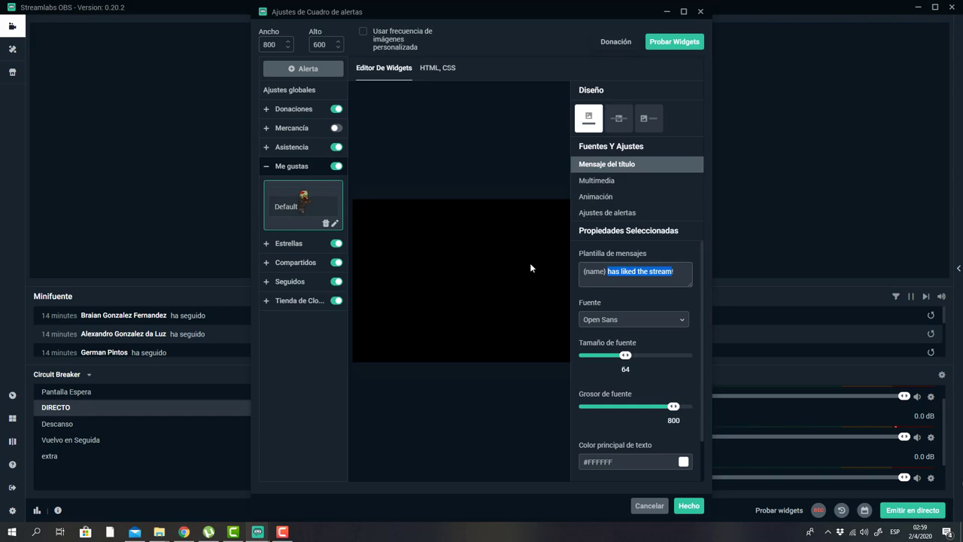
pyautogui.write('Le gus')
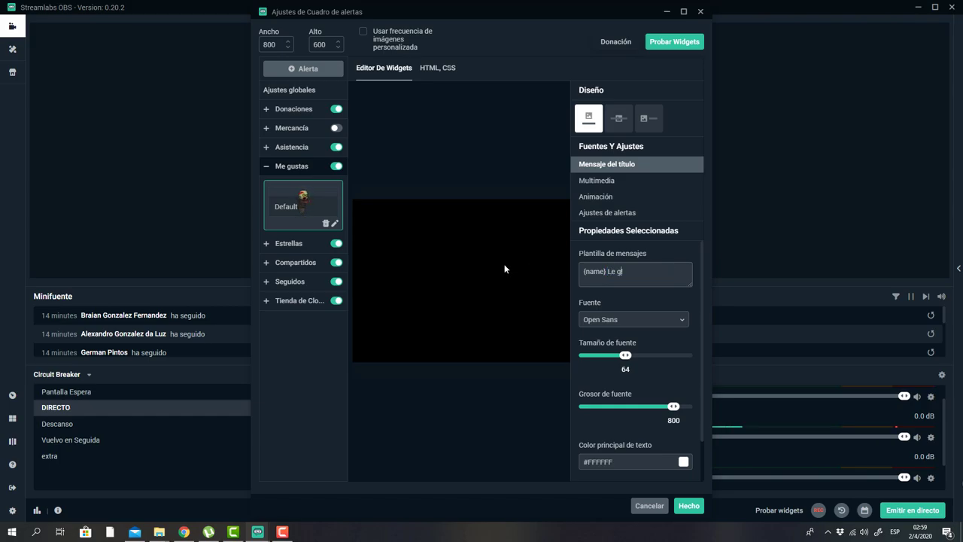
pyautogui.write('t')
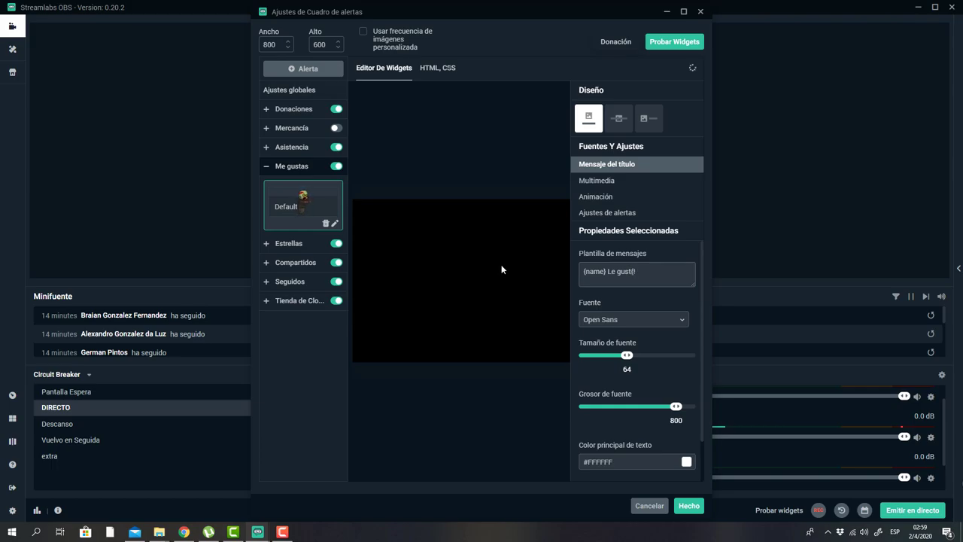
pyautogui.write('ó!')
pyautogui.write(' tu ')
pyautogui.write('V')
pyautogui.write('ivo')
# Replace the Me gustas alert's image with the stock Pikachu image FSIAV2u.gif from the media gallery
pyautogui.click(602, 181)
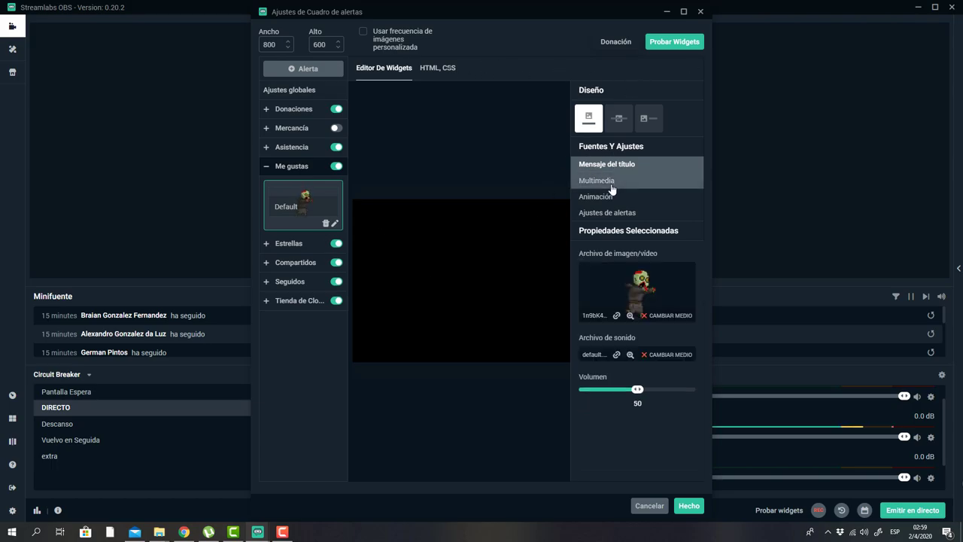
pyautogui.click(663, 315)
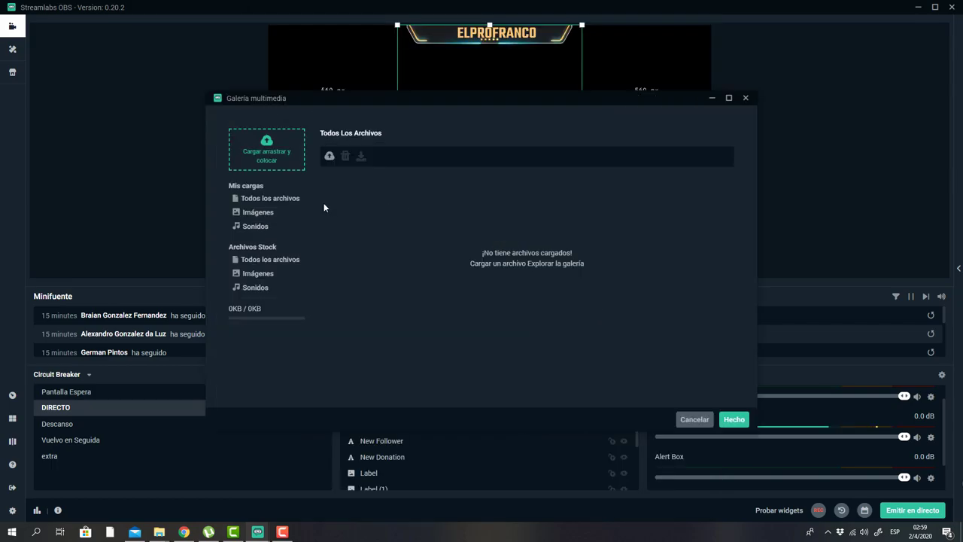
pyautogui.click(276, 275)
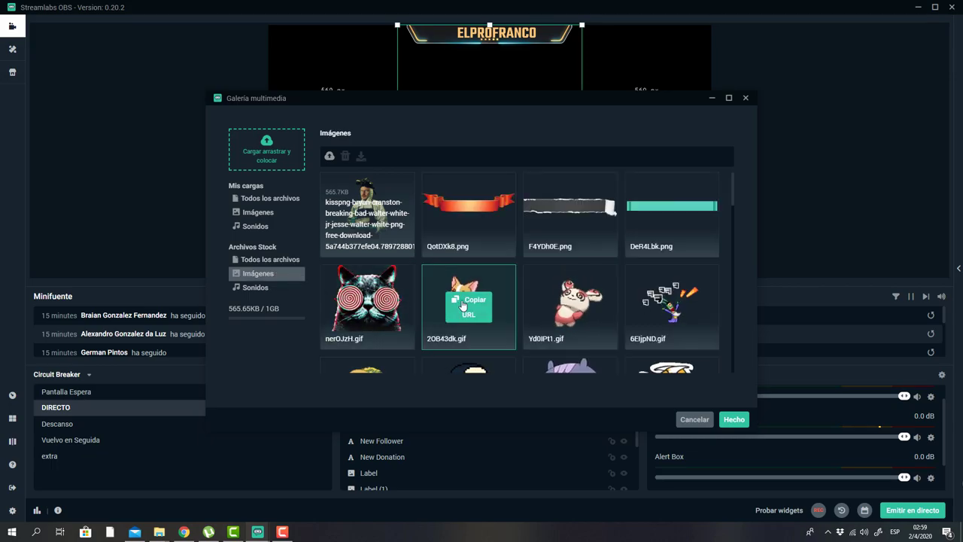
pyautogui.scroll(-3, 482, 294)
pyautogui.scroll(-4, 487, 296)
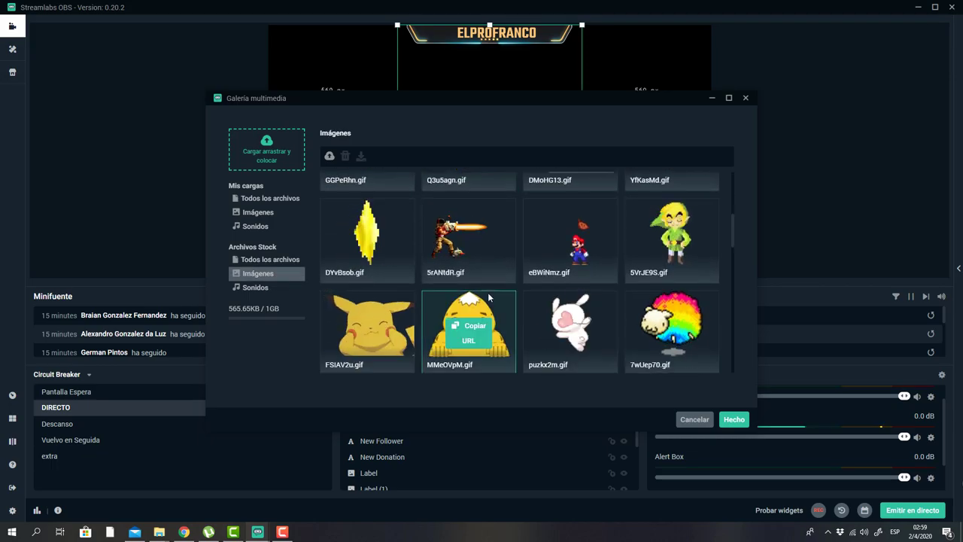
pyautogui.scroll(-1, 499, 297)
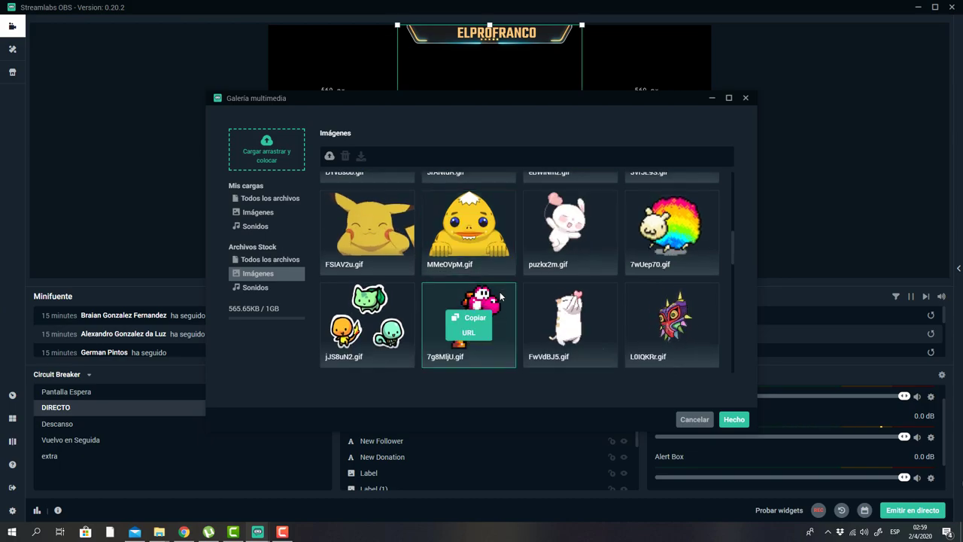
pyautogui.click(382, 234)
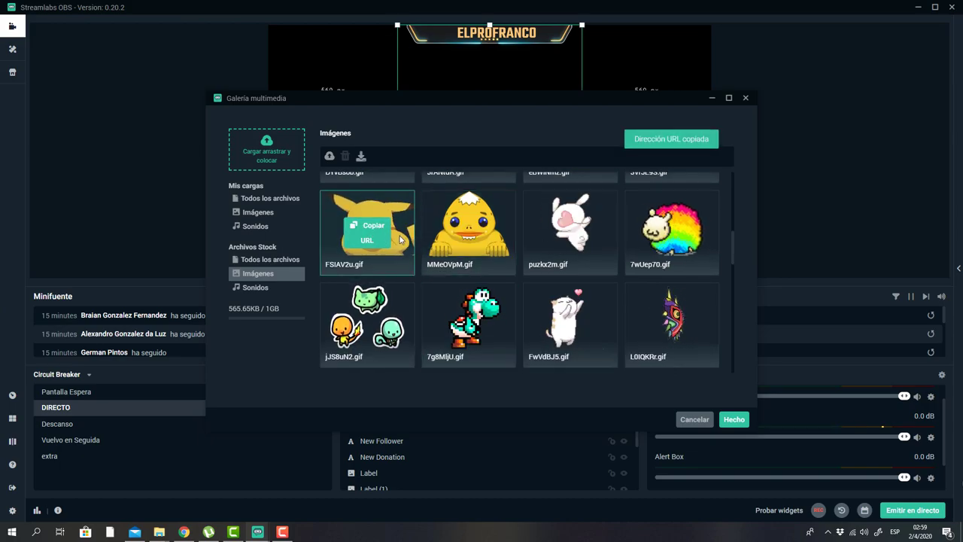
pyautogui.click(733, 419)
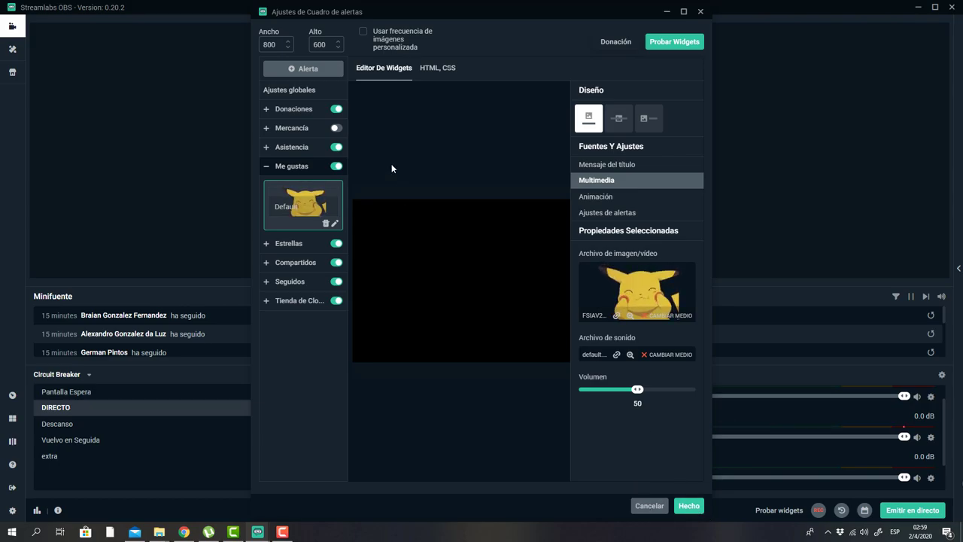
# Review the global alert settings for general options, moderator tools and source, and finish editing the alert box
pyautogui.click(294, 91)
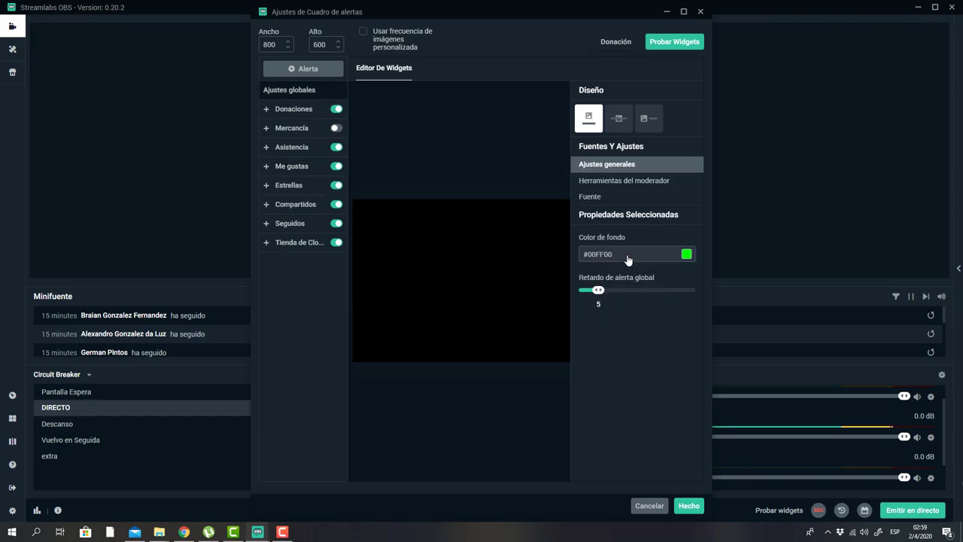
pyautogui.click(612, 182)
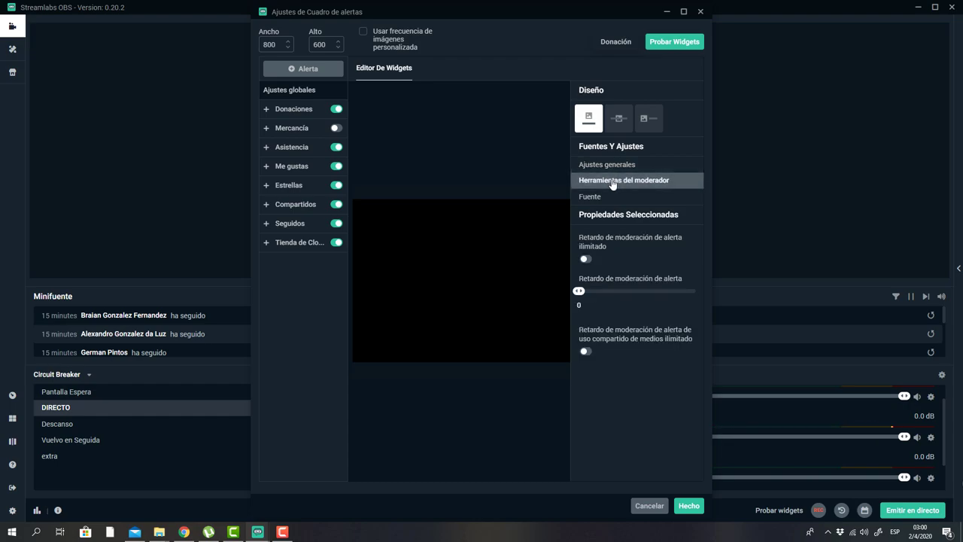
pyautogui.click(597, 198)
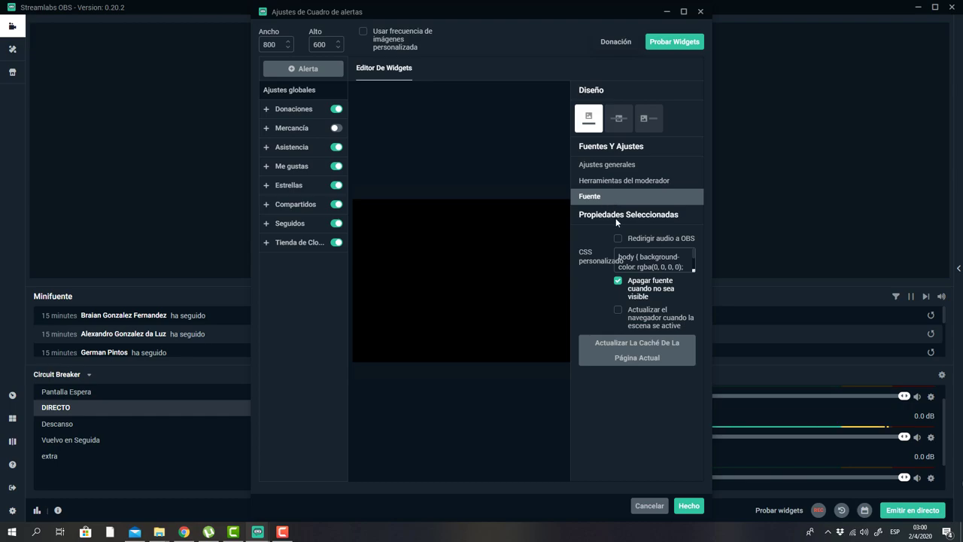
pyautogui.click(604, 166)
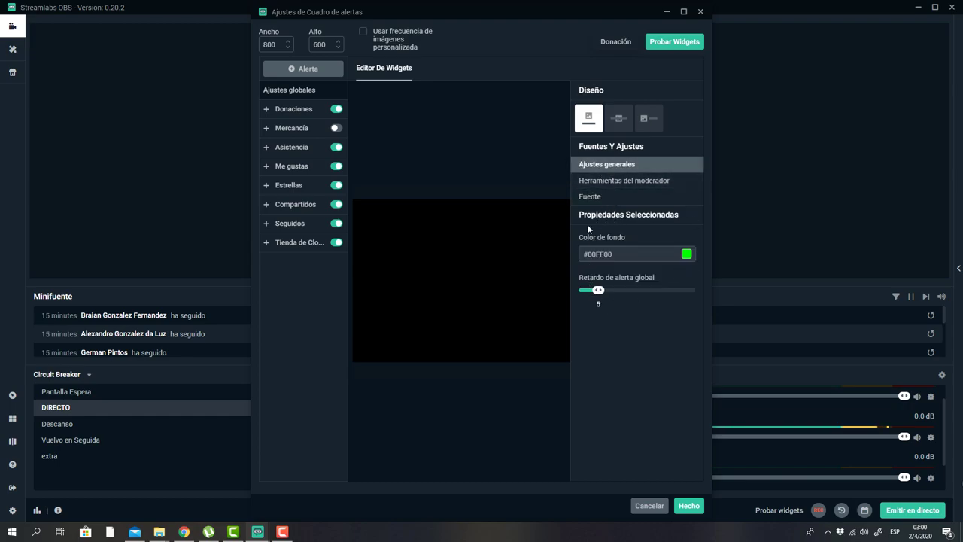
pyautogui.click(687, 506)
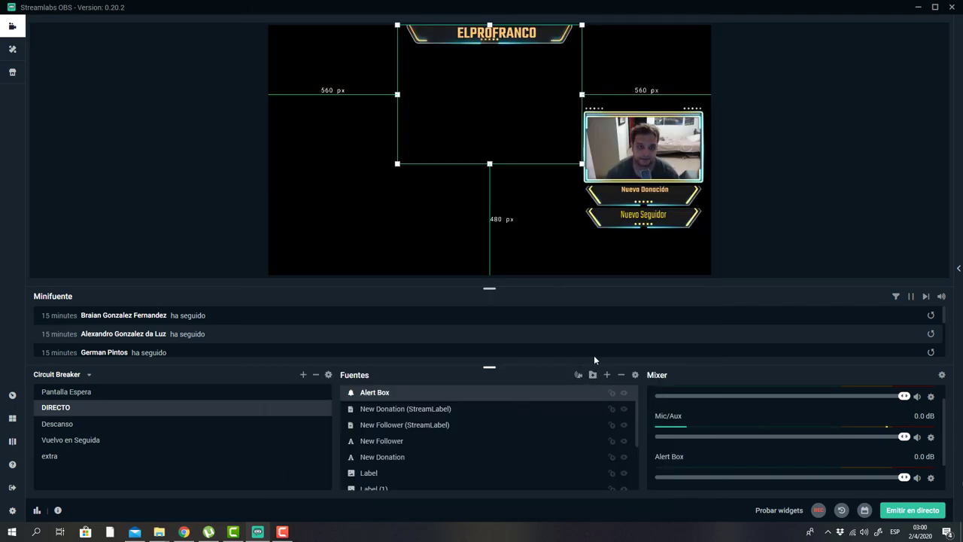
# In the Descanso scene, set the New Follower source's text to "NUEVO SEGUIDOR"
pyautogui.click(82, 426)
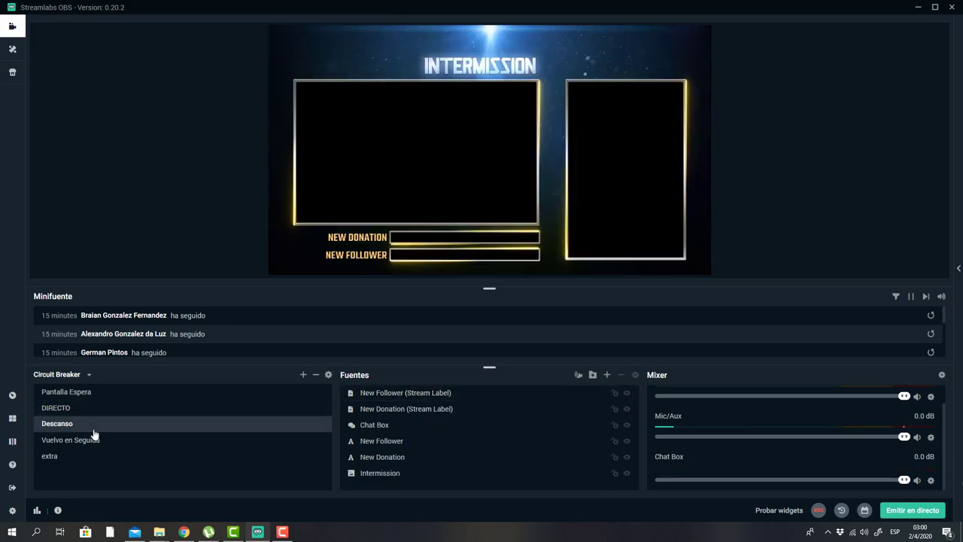
pyautogui.click(379, 430)
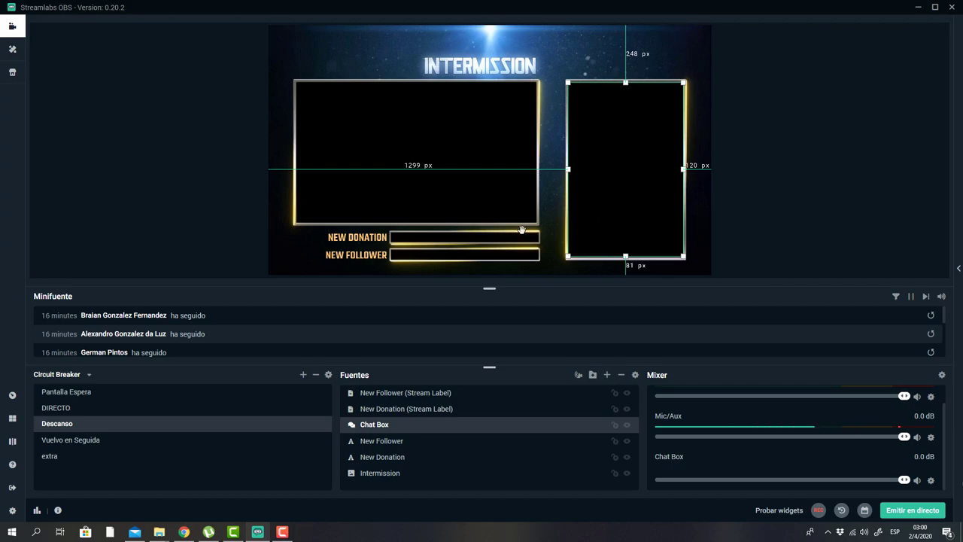
pyautogui.click(392, 447)
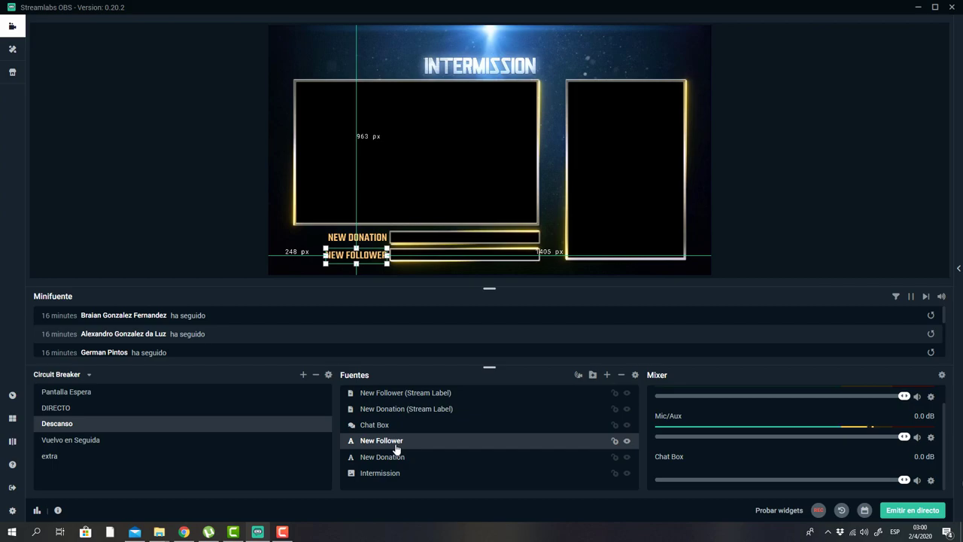
pyautogui.doubleClick(356, 445)
pyautogui.moveTo(495, 302); pyautogui.dragTo(313, 321)
pyautogui.write('NUE')
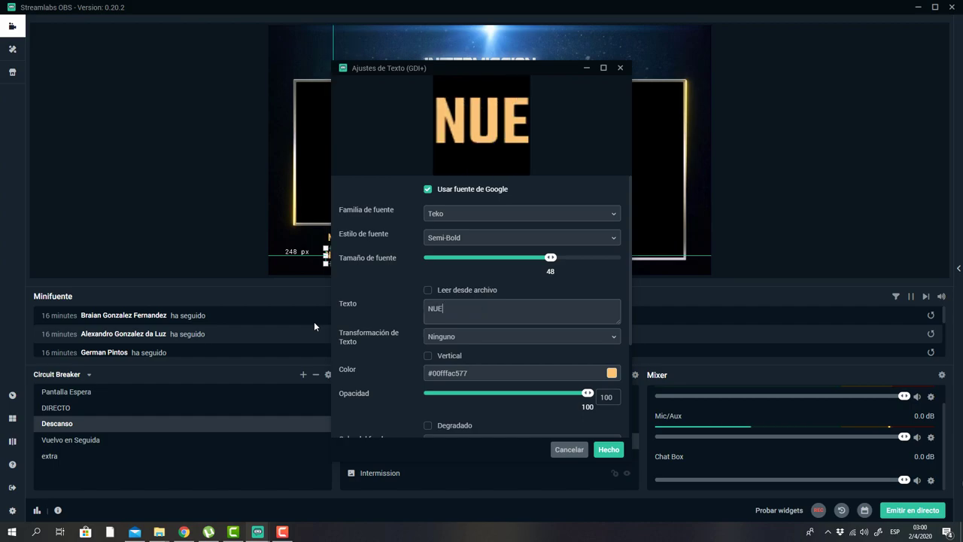
pyautogui.write('VO')
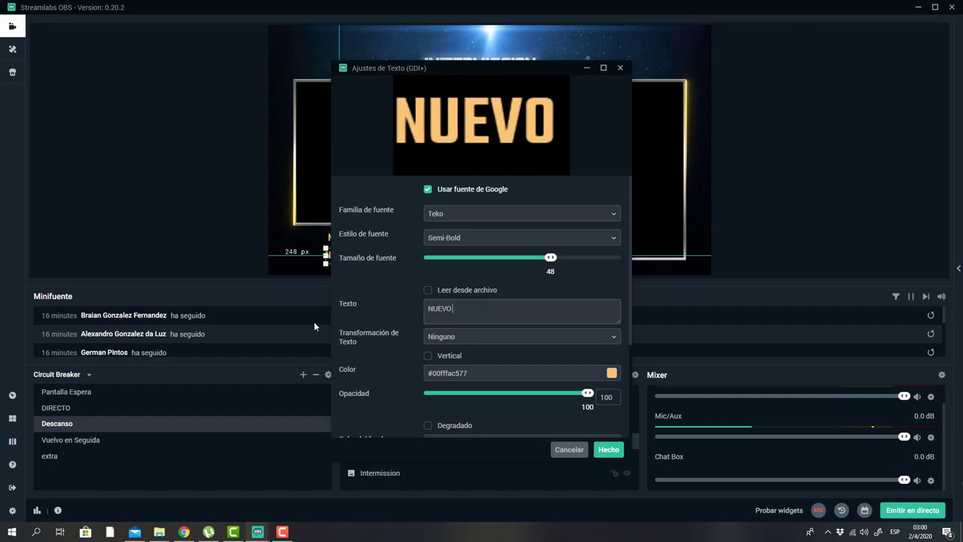
pyautogui.write(' SEGUIDOR')
pyautogui.click(608, 451)
# Set the Descanso scene's New Donation source text to "NUEVA DONACIÓN"
pyautogui.doubleClick(376, 457)
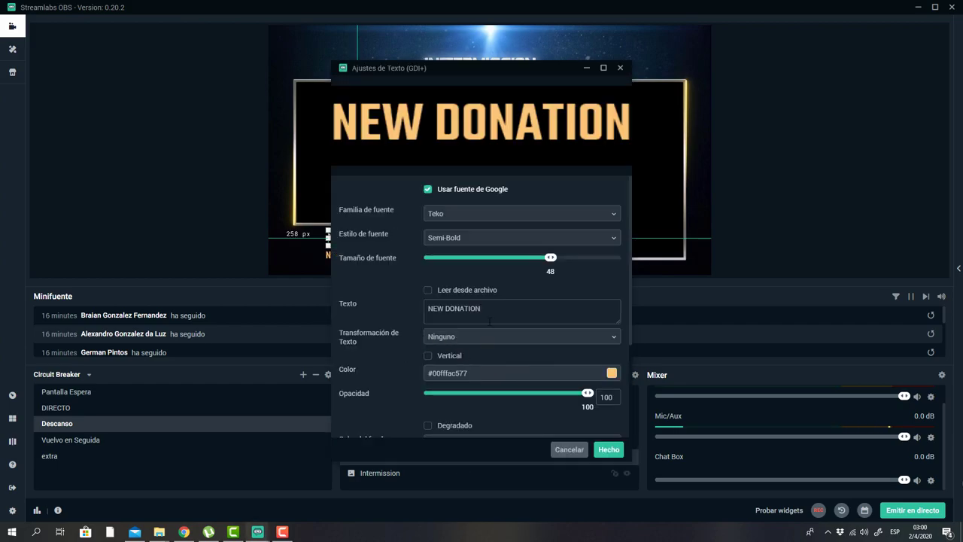
pyautogui.moveTo(487, 324); pyautogui.dragTo(336, 290)
pyautogui.write('NUEVA DONACION')
pyautogui.press('BackSpace')
pyautogui.press('BackSpace')
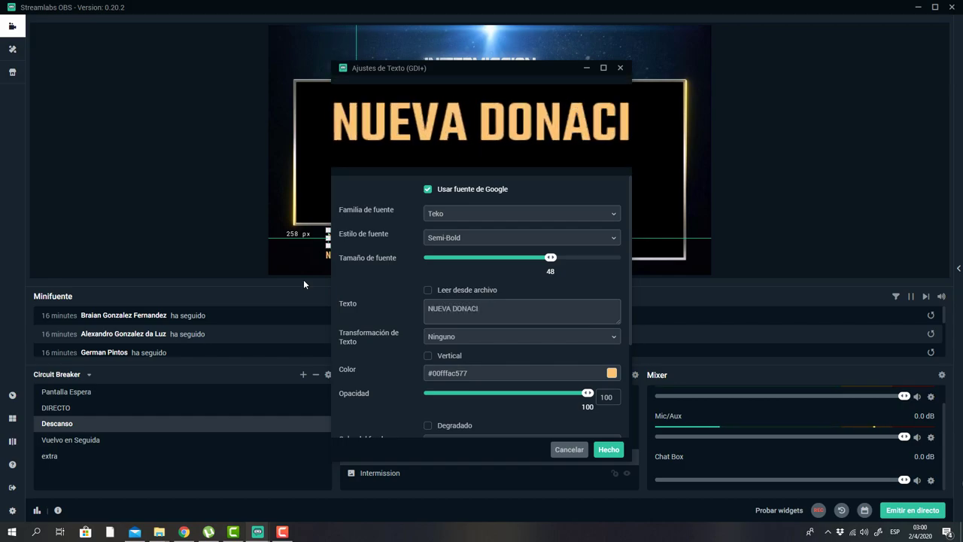
pyautogui.write('ÓN')
pyautogui.click(610, 450)
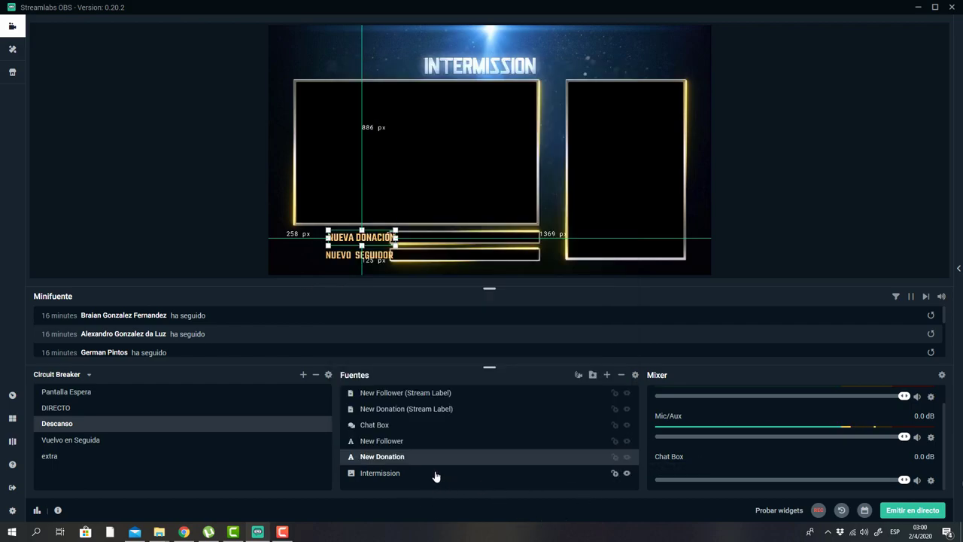
# Move the NUEVA DONACIÓN and NUEVO SEGUIDOR labels left so they clear the frames beside them
pyautogui.moveTo(379, 239); pyautogui.dragTo(342, 228)
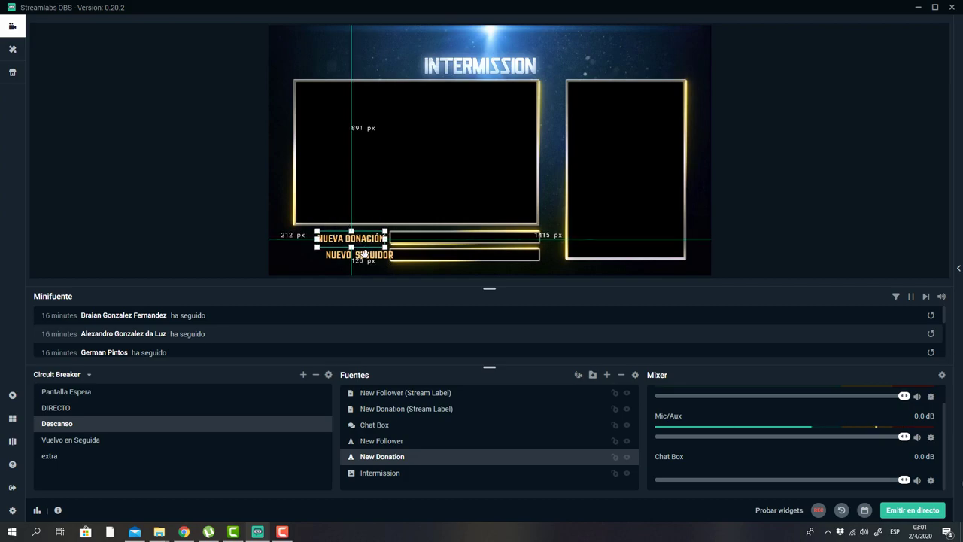
pyautogui.click(366, 256)
pyautogui.moveTo(365, 259); pyautogui.dragTo(352, 269)
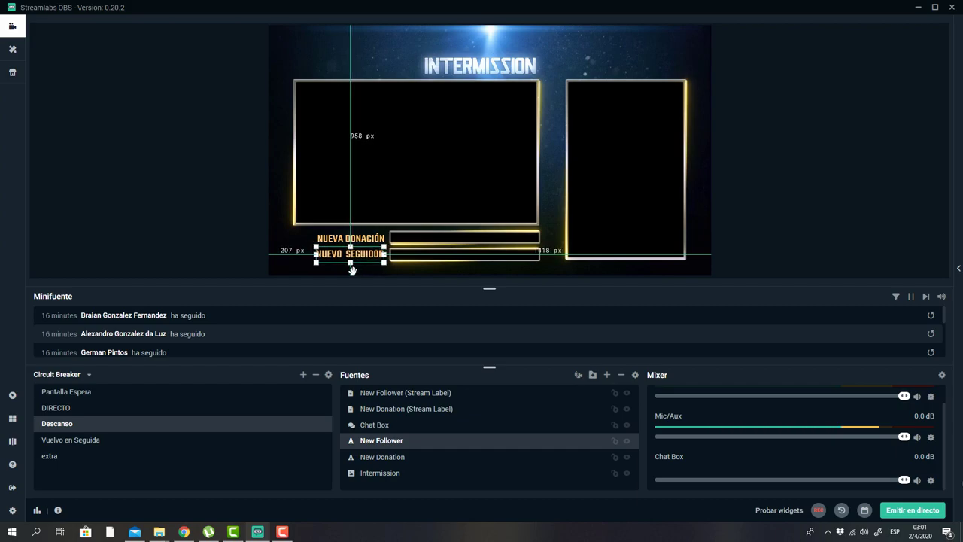
pyautogui.click(420, 459)
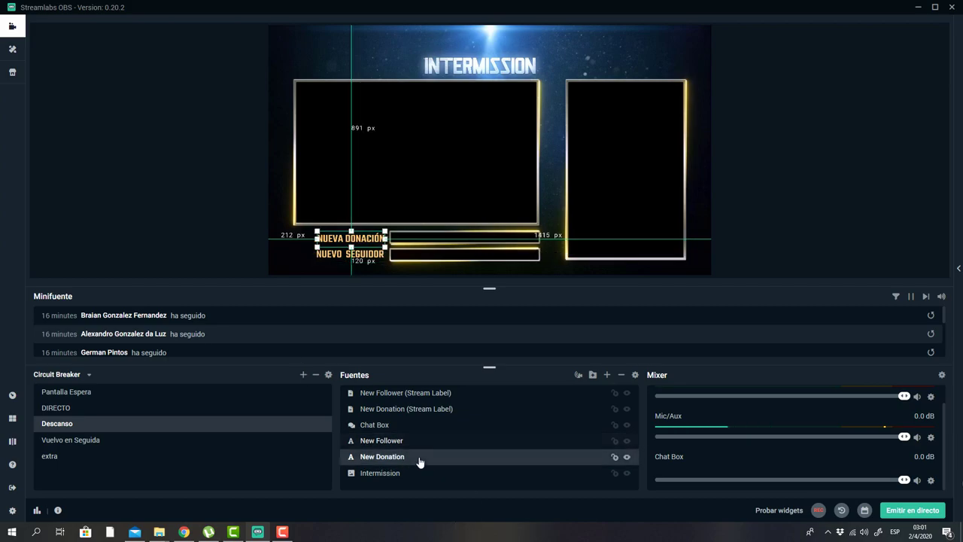
# Open the Intermission source's image 16.png in Photoshop, leaving its missing colour profile unmodified
pyautogui.doubleClick(380, 475)
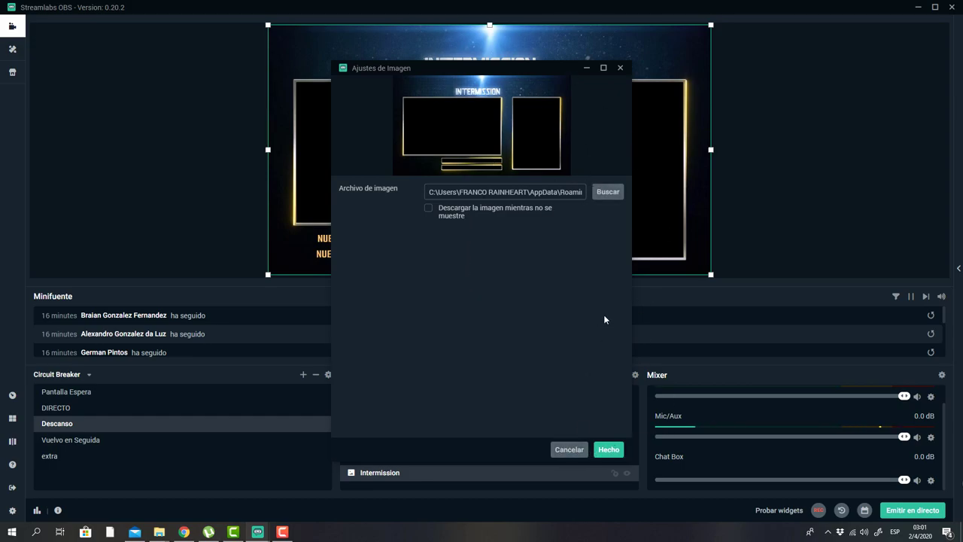
pyautogui.click(608, 192)
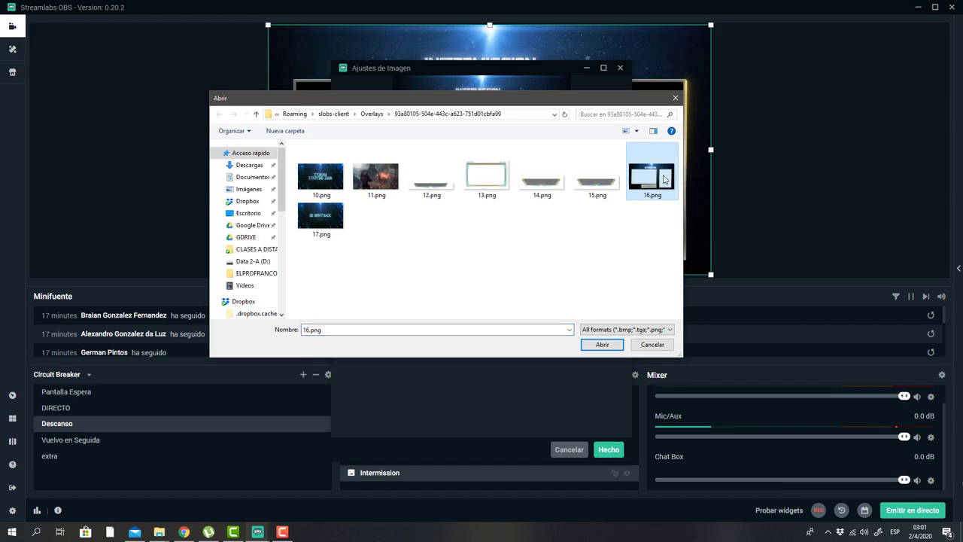
pyautogui.rightClick(663, 178)
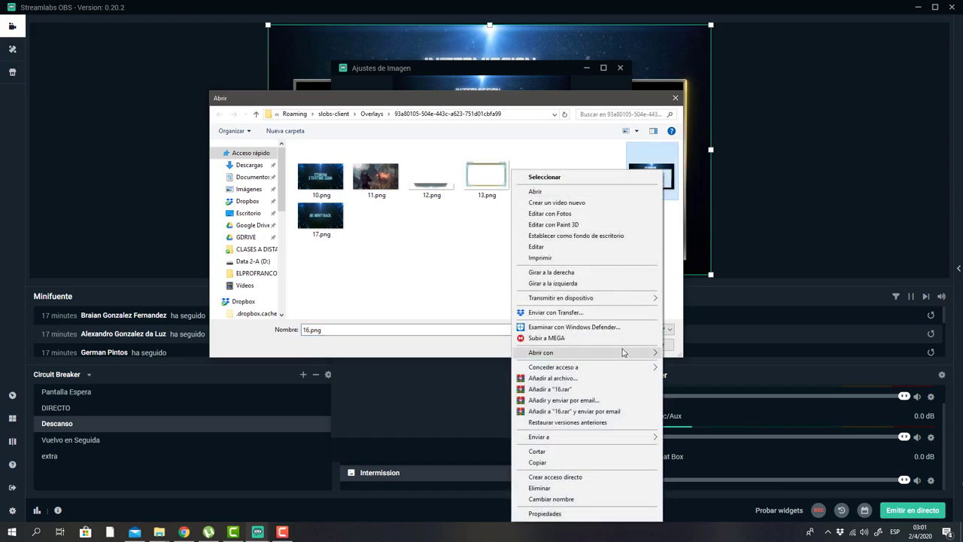
pyautogui.moveTo(623, 352)
pyautogui.click(715, 422)
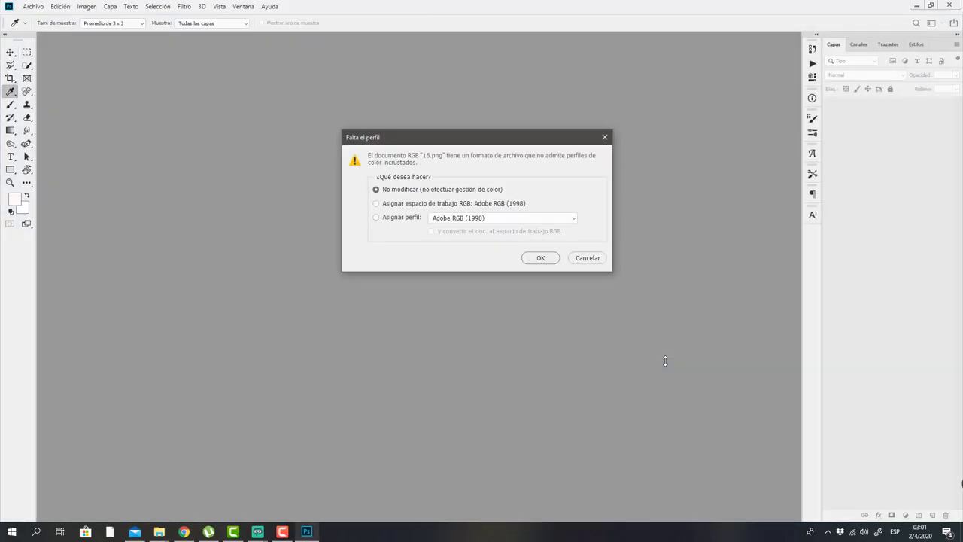
pyautogui.click(555, 260)
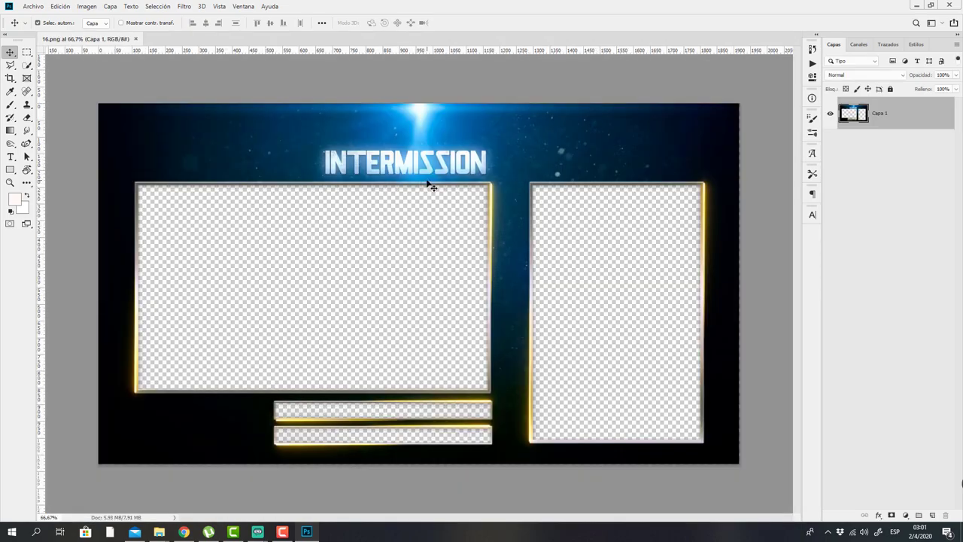
# Select the two large frames and the two narrow label frames with the rectangular marquee, and invert the selection to cover the background
pyautogui.click(29, 51)
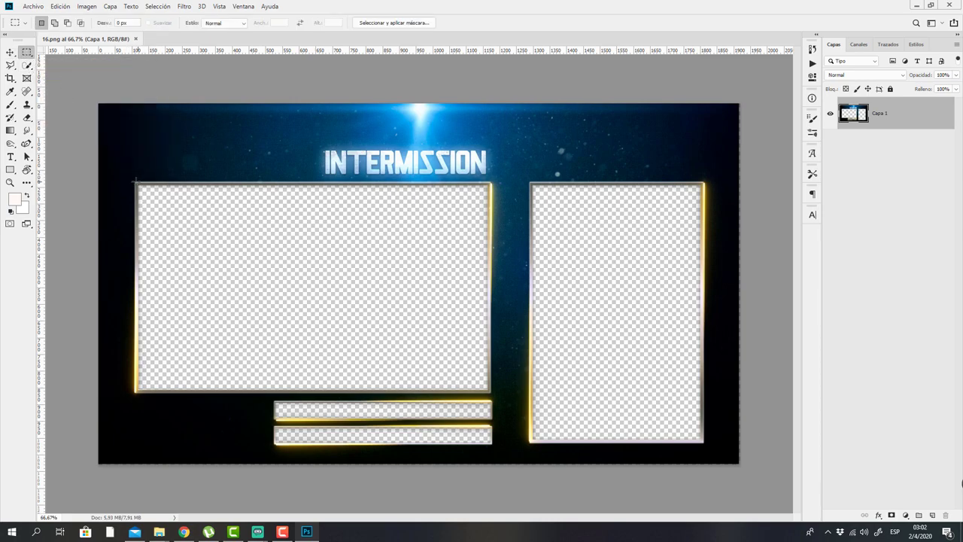
pyautogui.moveTo(136, 183); pyautogui.dragTo(493, 388)
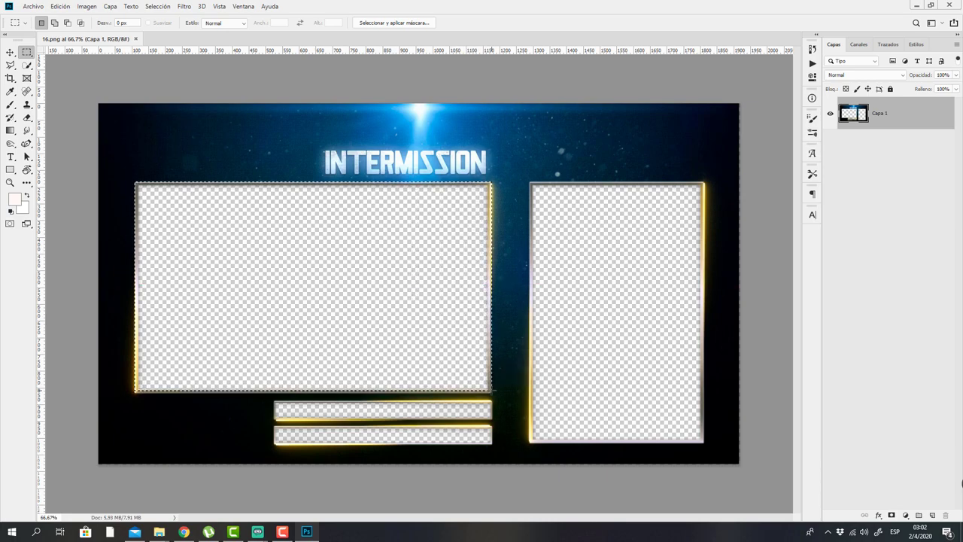
pyautogui.click(54, 24)
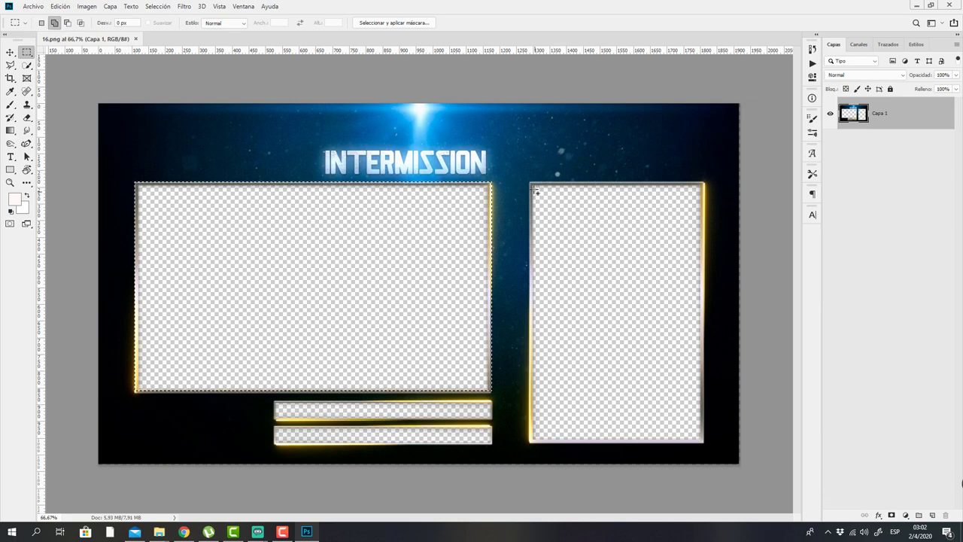
pyautogui.moveTo(531, 183); pyautogui.dragTo(703, 444)
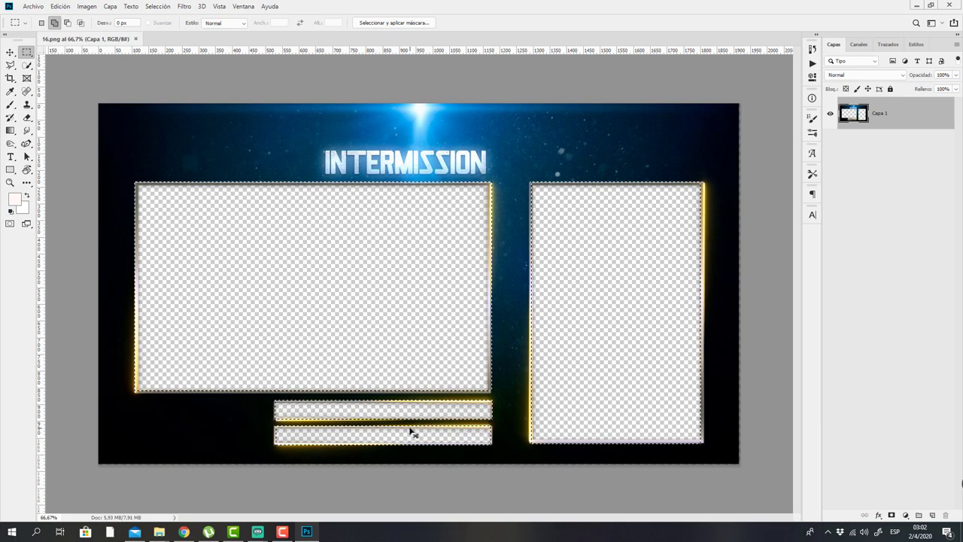
pyautogui.hotkey('ctrl', 'shift', 'i')
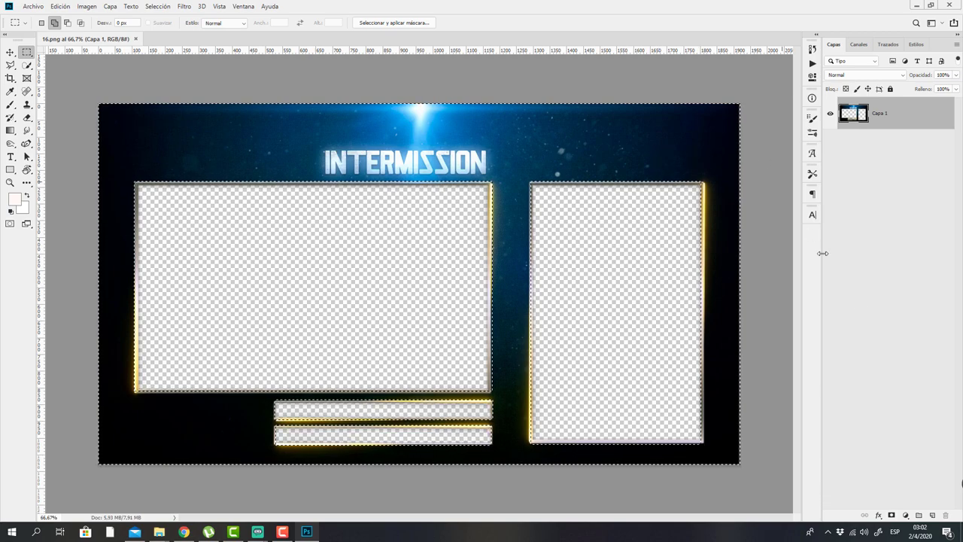
# Add a gradient fill layer over the selected background using the red-to-orange gradient preset
pyautogui.click(907, 517)
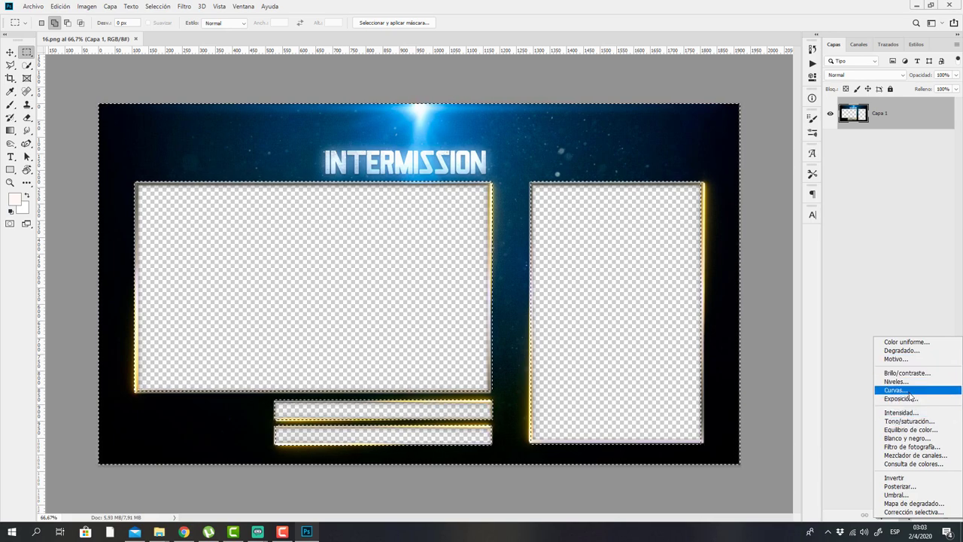
pyautogui.click(901, 350)
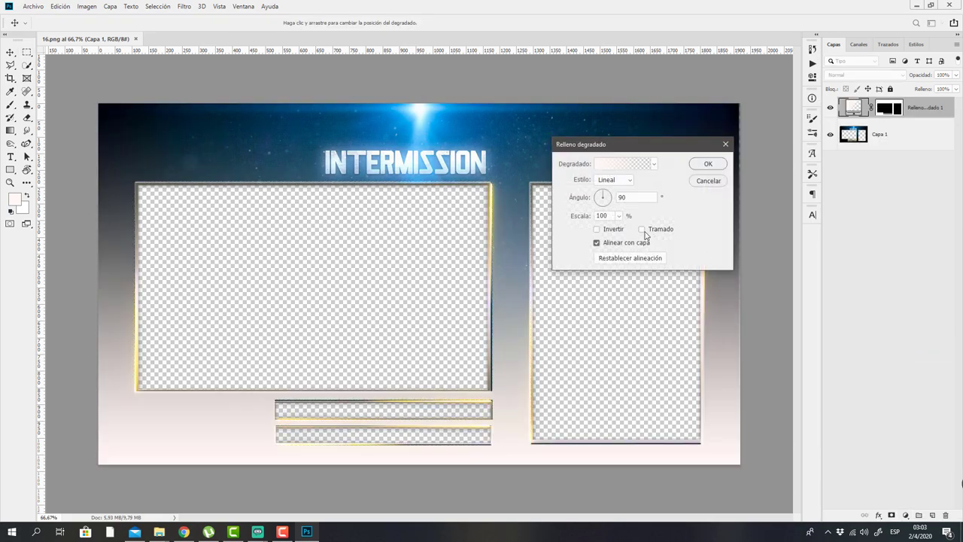
pyautogui.click(653, 164)
pyautogui.moveTo(670, 197); pyautogui.dragTo(669, 229)
pyautogui.click(592, 224)
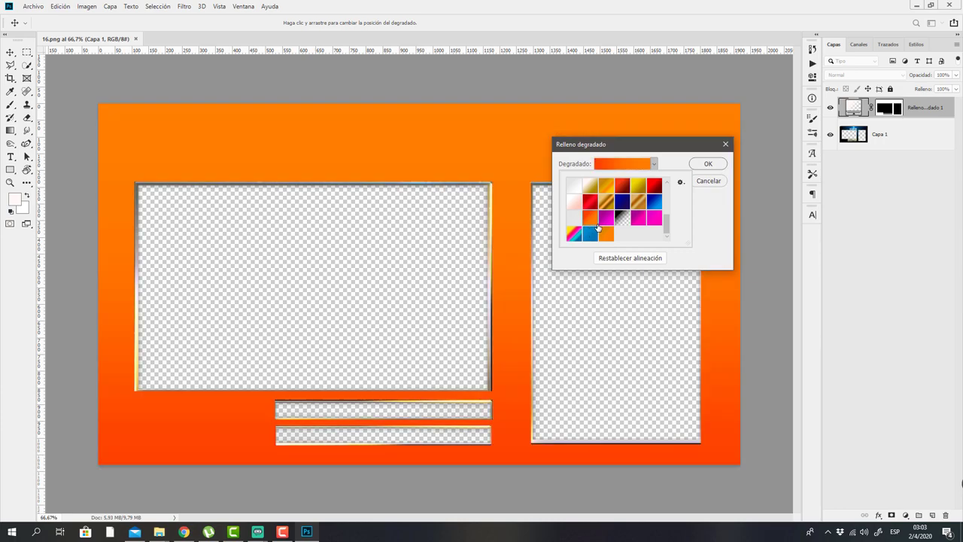
pyautogui.click(703, 163)
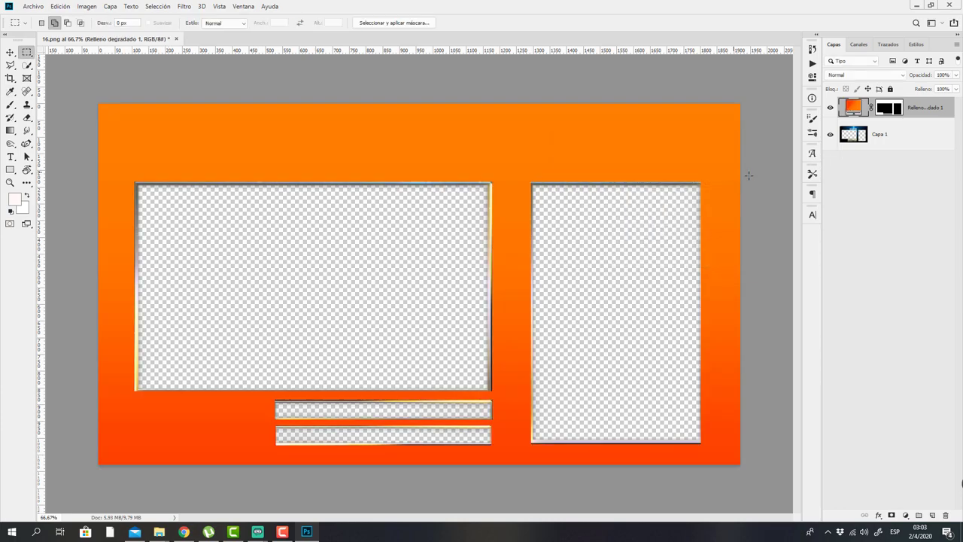
pyautogui.click(884, 219)
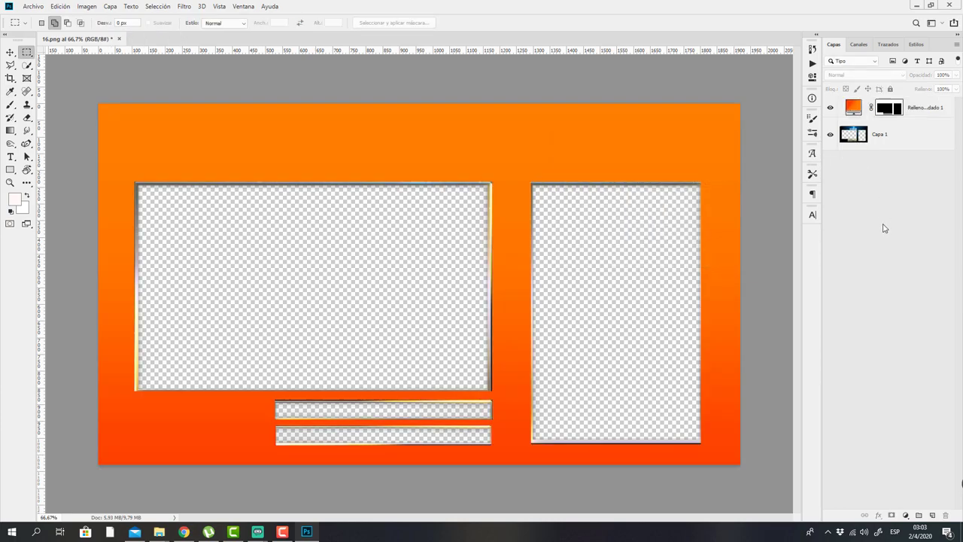
pyautogui.click(891, 112)
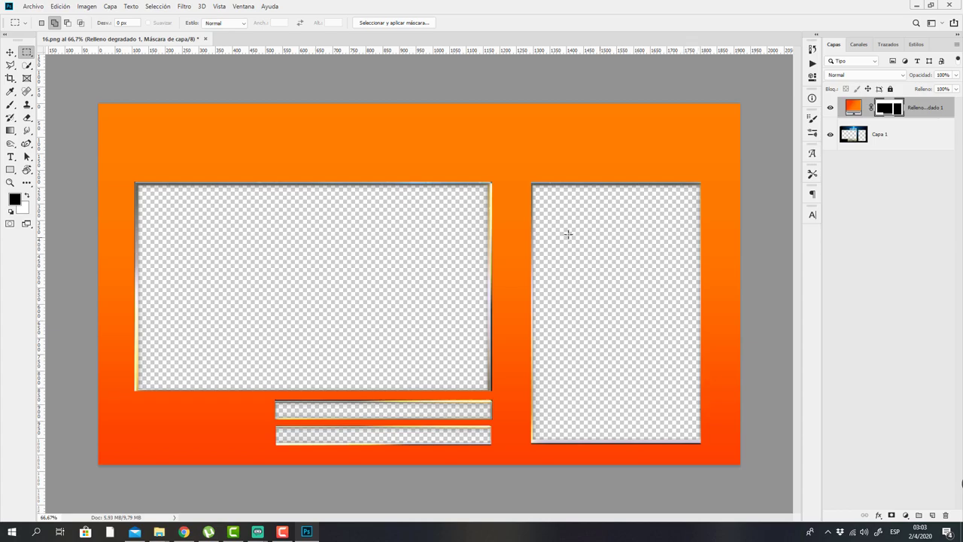
pyautogui.click(855, 107)
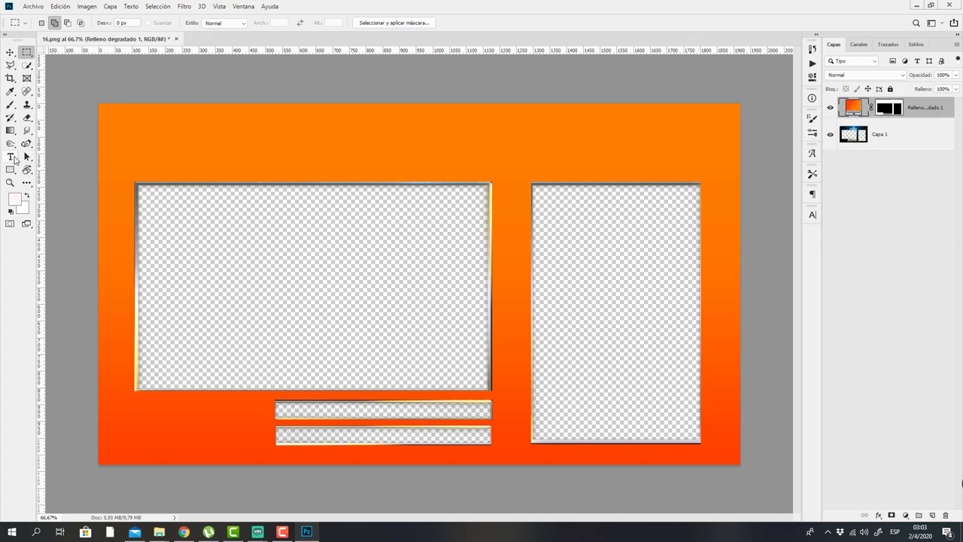
# Add the text "DESCANSO-HABLEMOS O VUELVO EN UN RATO" above the large frame
pyautogui.click(11, 157)
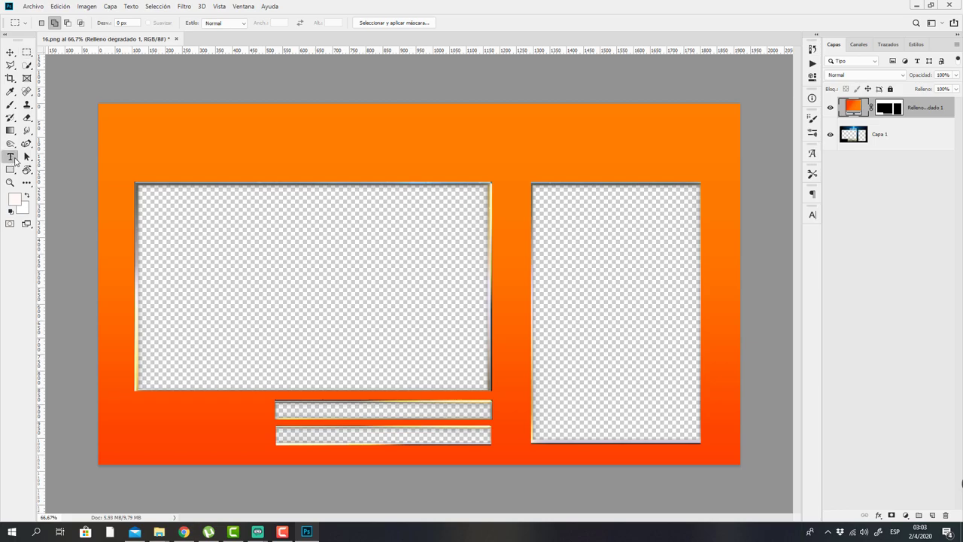
pyautogui.click(356, 157)
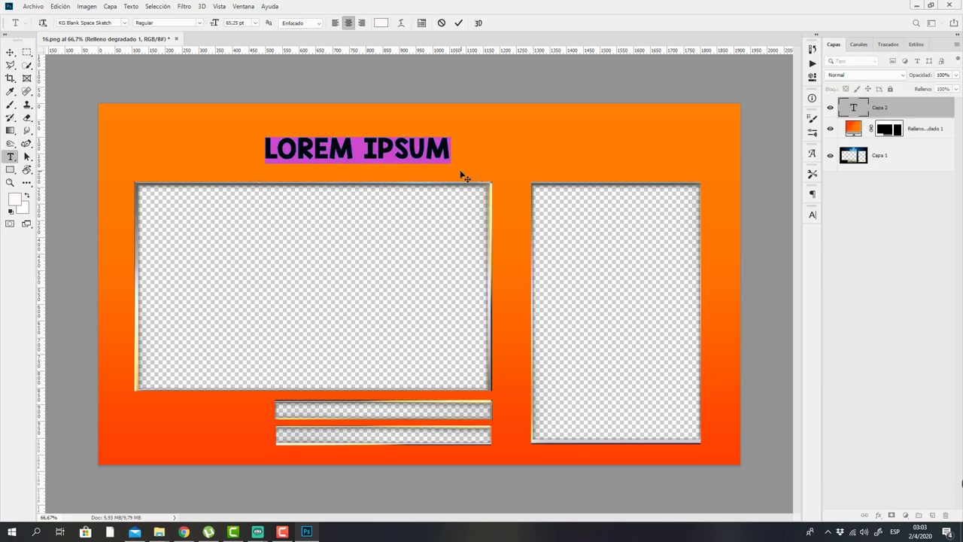
pyautogui.write('D')
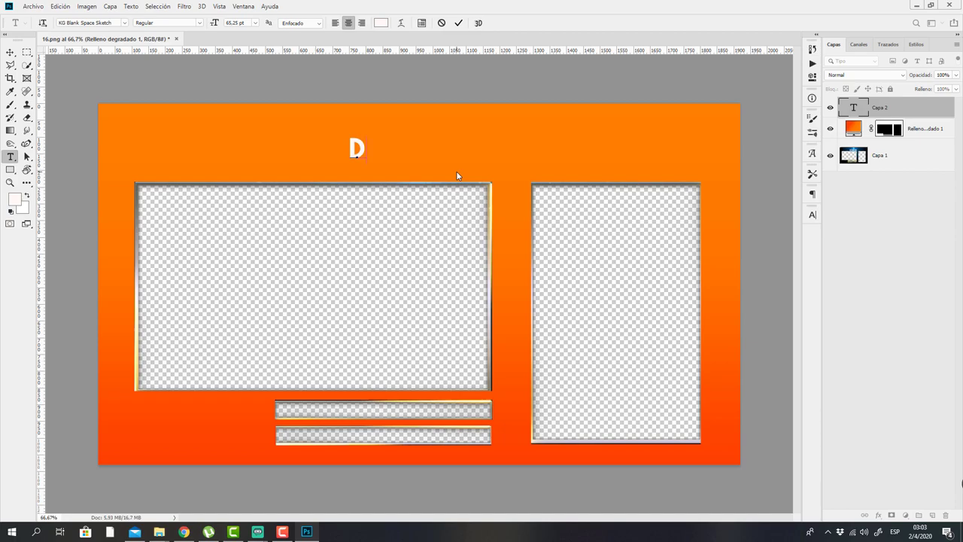
pyautogui.write('ESCANSO')
pyautogui.press('BackSpace')
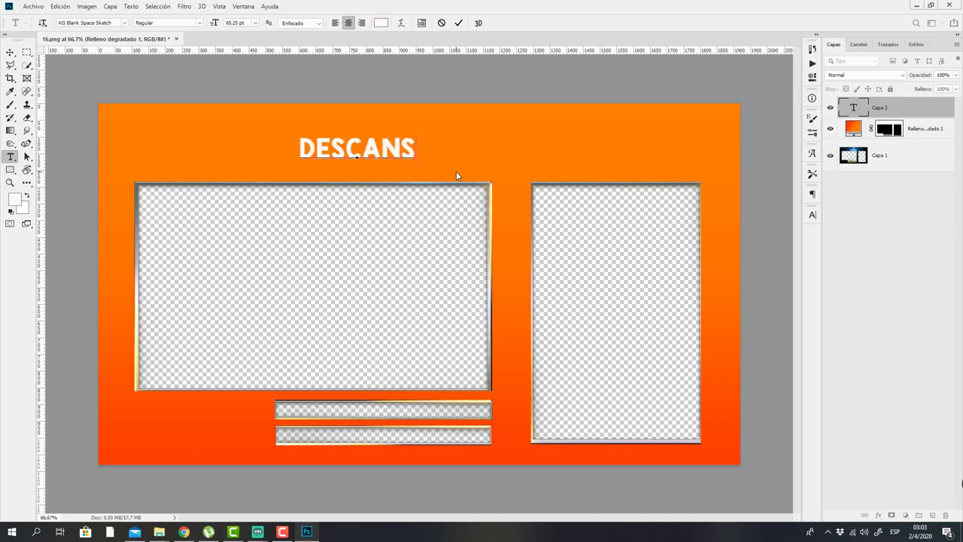
pyautogui.write('O-VUE3')
pyautogui.press('BackSpace')
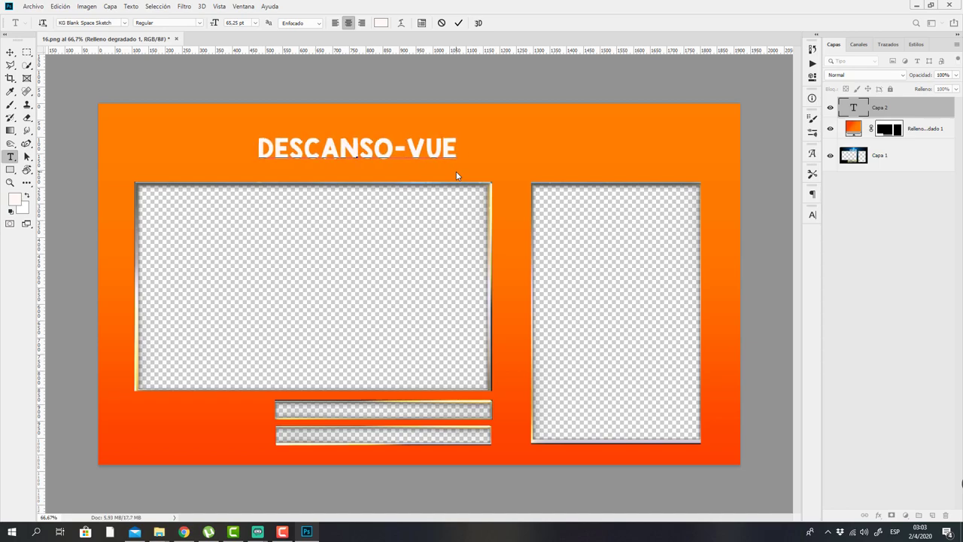
pyautogui.press('BackSpace')
pyautogui.press('BackSpace')
pyautogui.press('BackSpace')
pyautogui.write('HABLEMOS O')
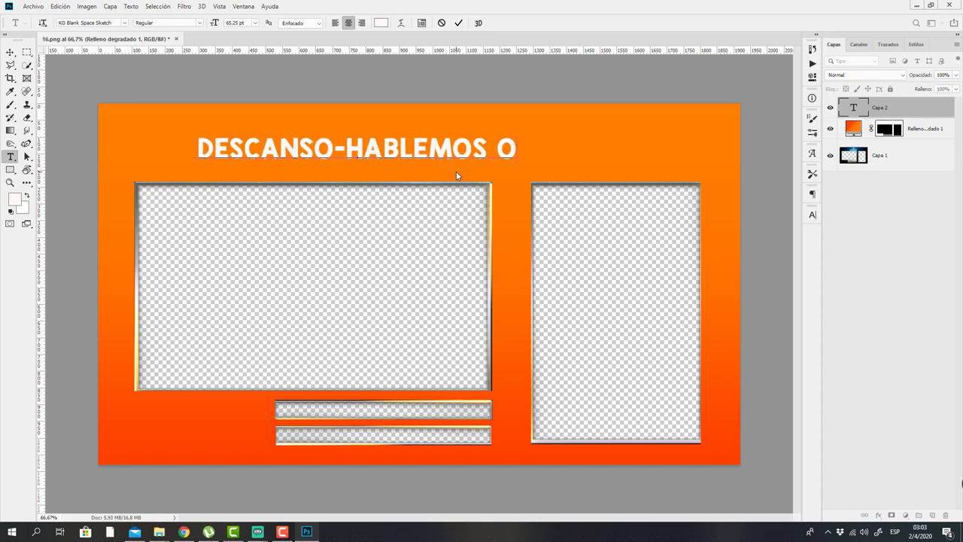
pyautogui.write(' VUELVO EN UN RATO')
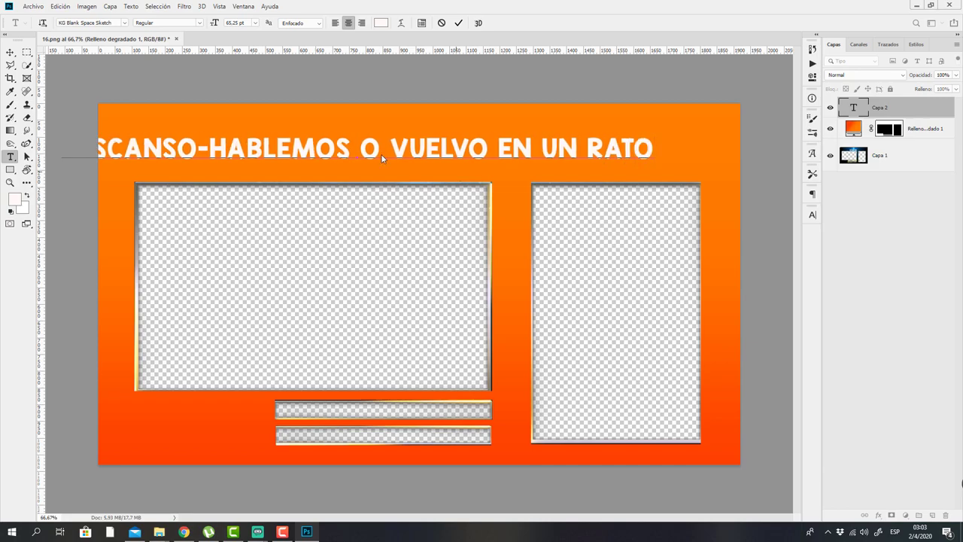
pyautogui.click(11, 52)
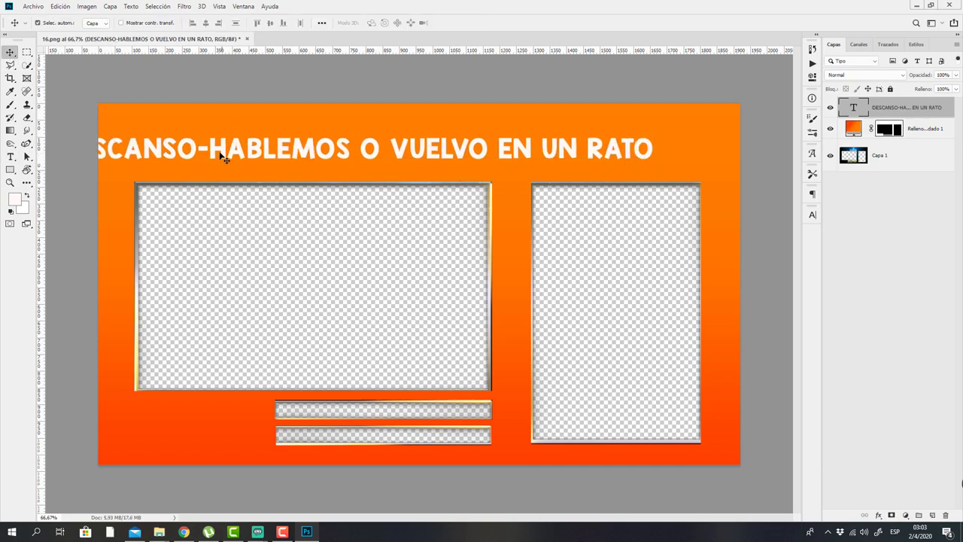
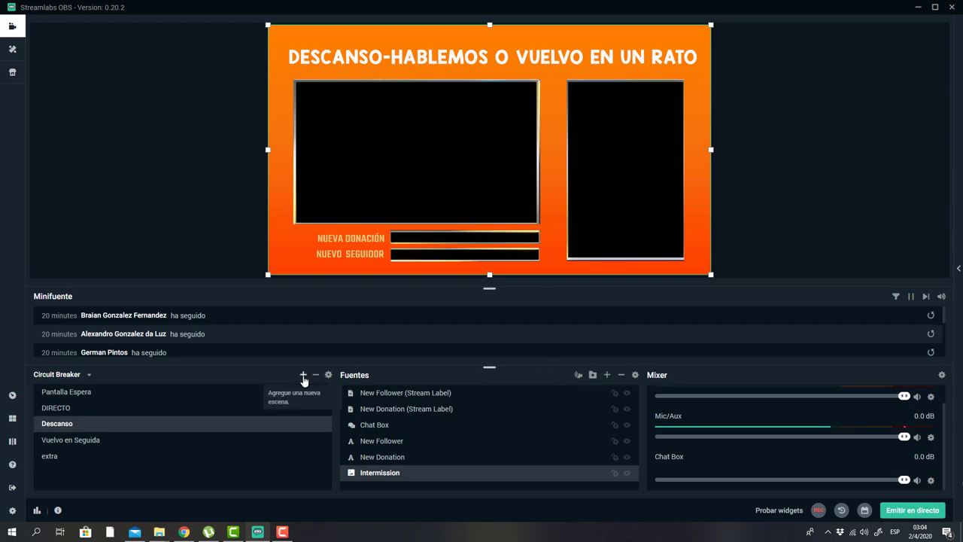
# Copy the Webcam source from the DIRECTO scene in Streamlabs OBS
pyautogui.click(66, 392)
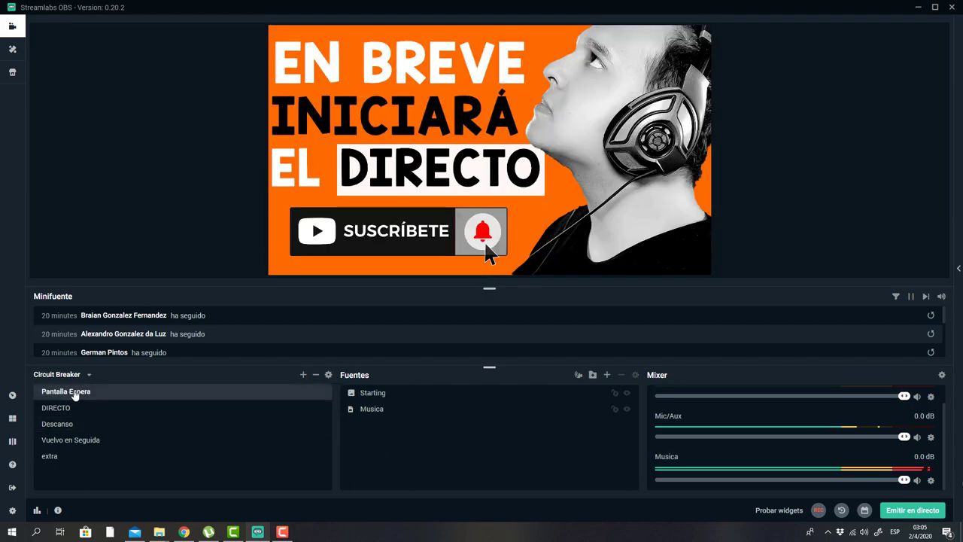
pyautogui.click(79, 412)
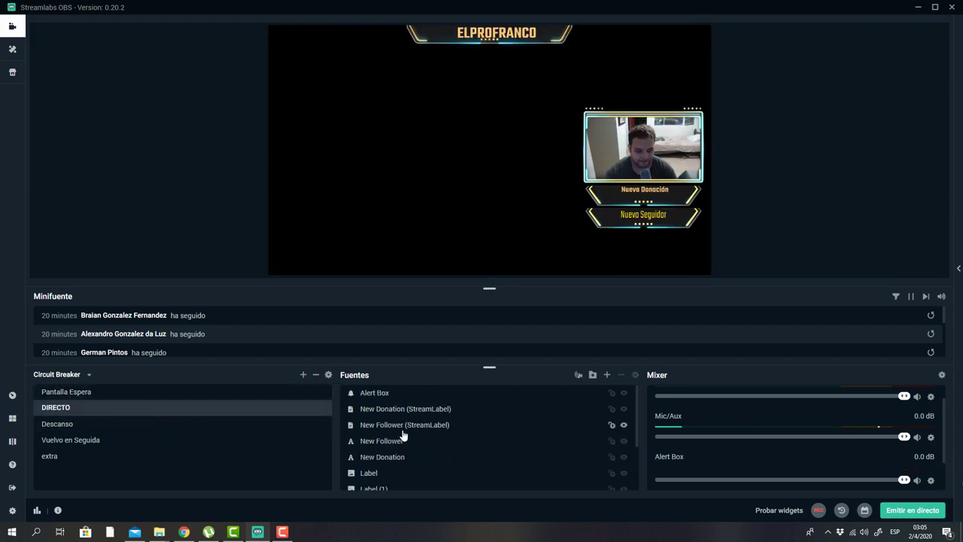
pyautogui.scroll(-3, 406, 433)
pyautogui.click(369, 450)
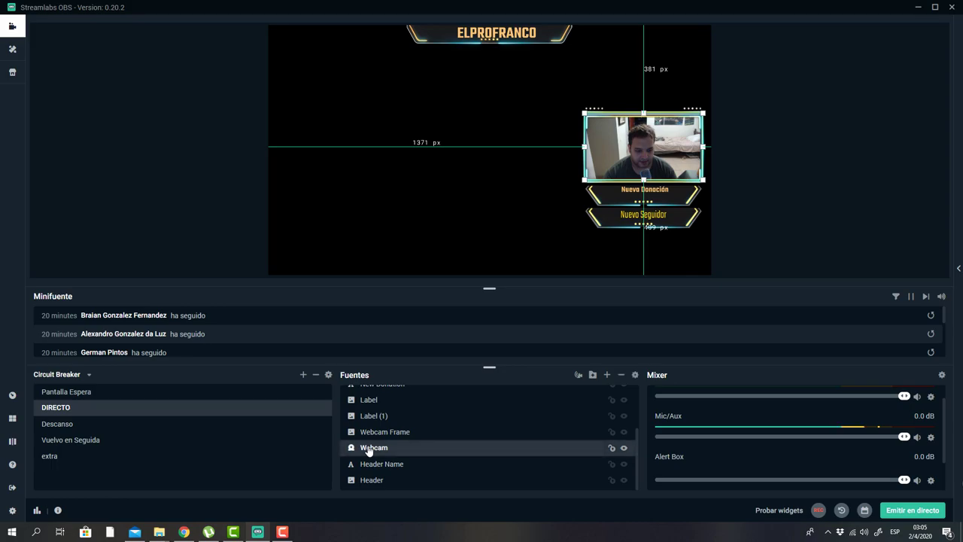
pyautogui.rightClick(369, 450)
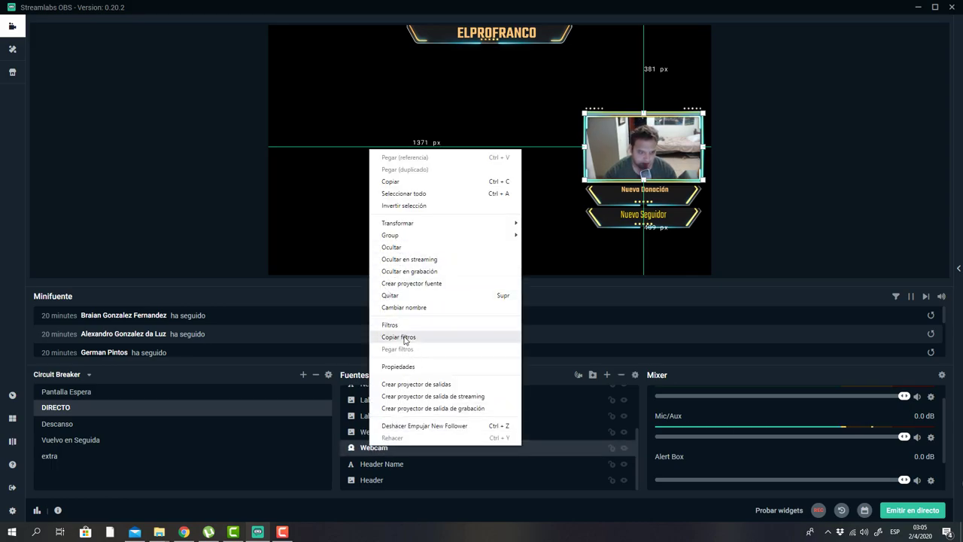
pyautogui.click(393, 182)
# Paste the webcam by reference into the Descanso scene and move it to the large frame's upper-left corner
pyautogui.click(69, 425)
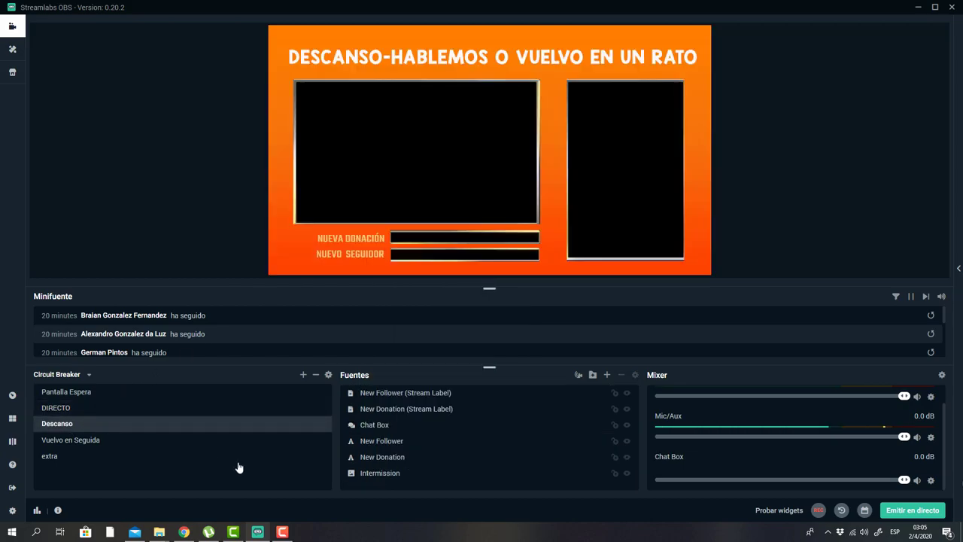
pyautogui.click(389, 474)
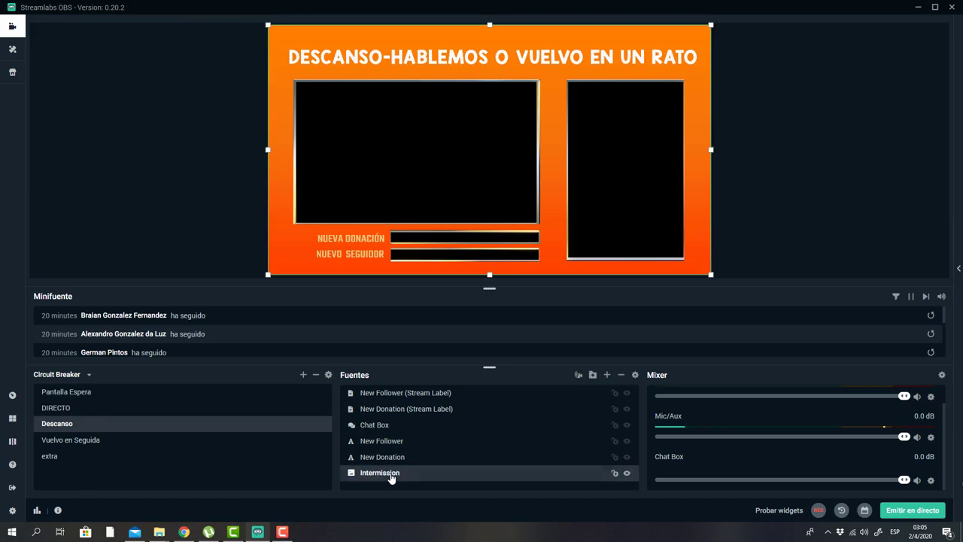
pyautogui.rightClick(391, 476)
pyautogui.click(392, 474)
pyautogui.rightClick(407, 468)
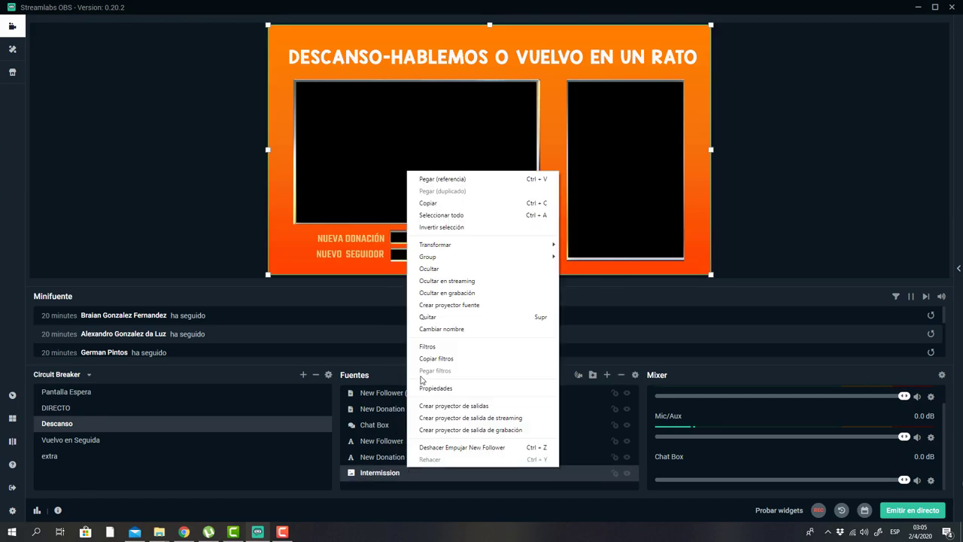
pyautogui.click(434, 179)
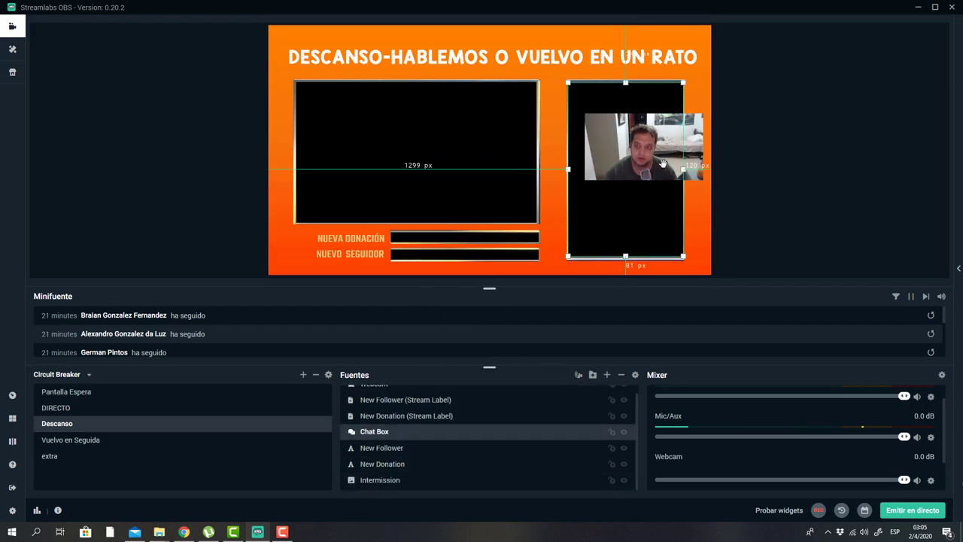
pyautogui.moveTo(675, 151); pyautogui.dragTo(351, 122)
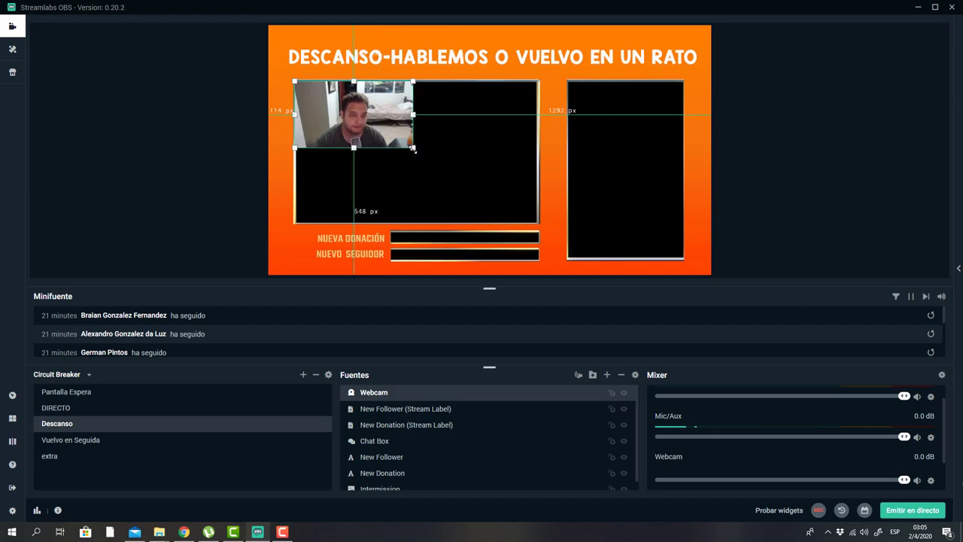
# Enlarge the webcam to fill the large frame in the Descanso scene and place it below the Intermission source
pyautogui.moveTo(413, 148); pyautogui.dragTo(547, 223)
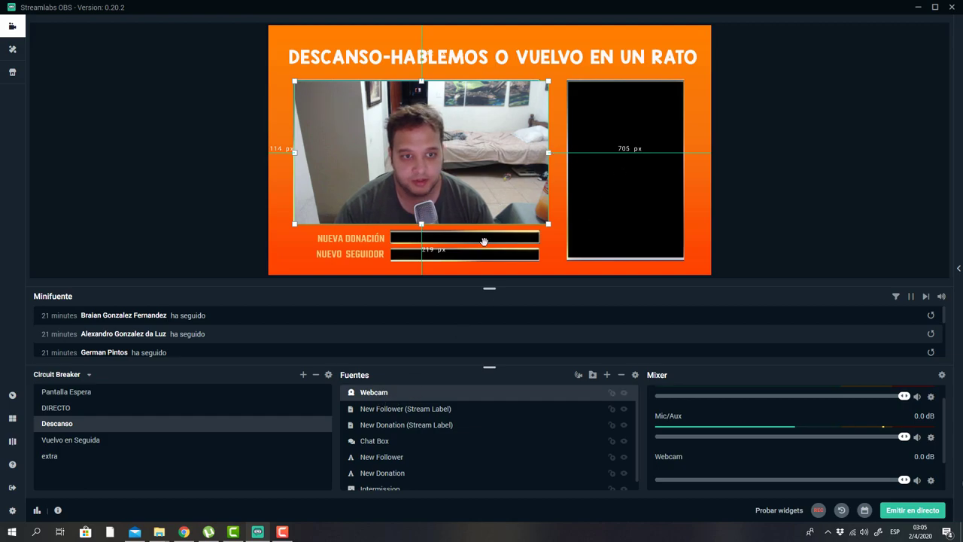
pyautogui.scroll(-1, 376, 452)
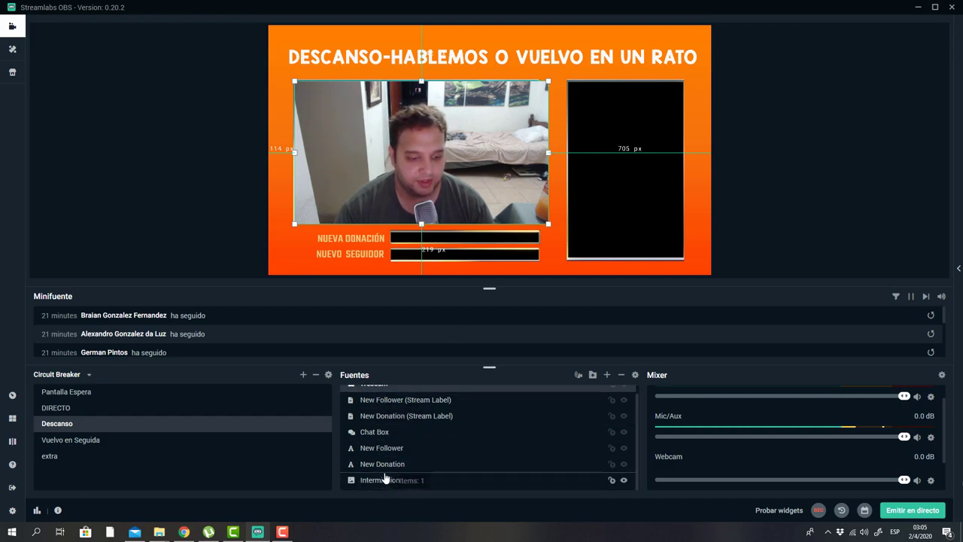
pyautogui.moveTo(385, 479); pyautogui.dragTo(385, 477)
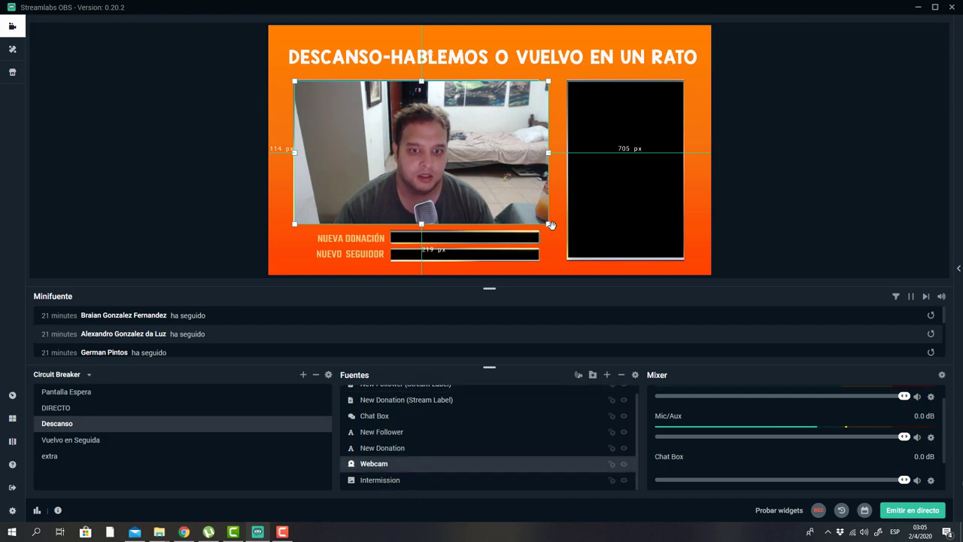
pyautogui.moveTo(378, 473); pyautogui.dragTo(380, 486)
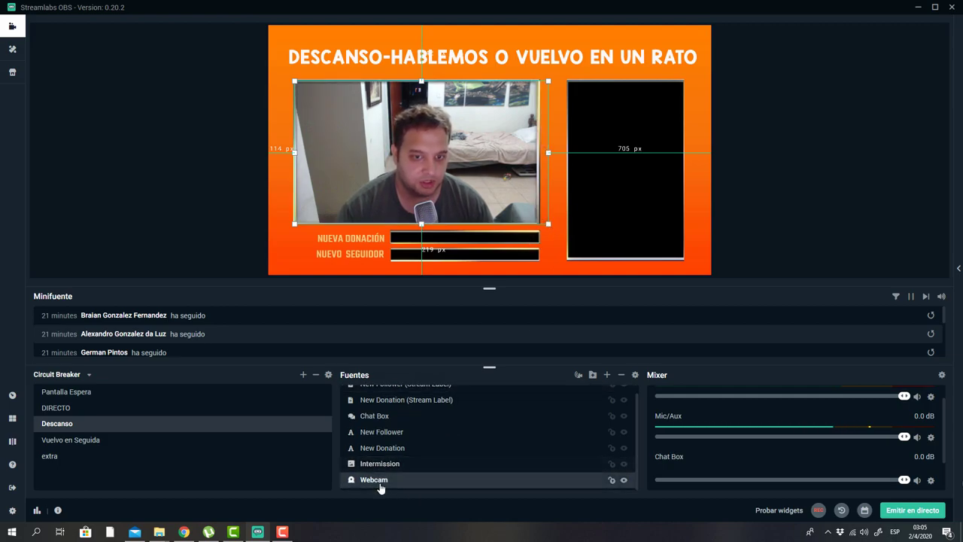
pyautogui.click(384, 448)
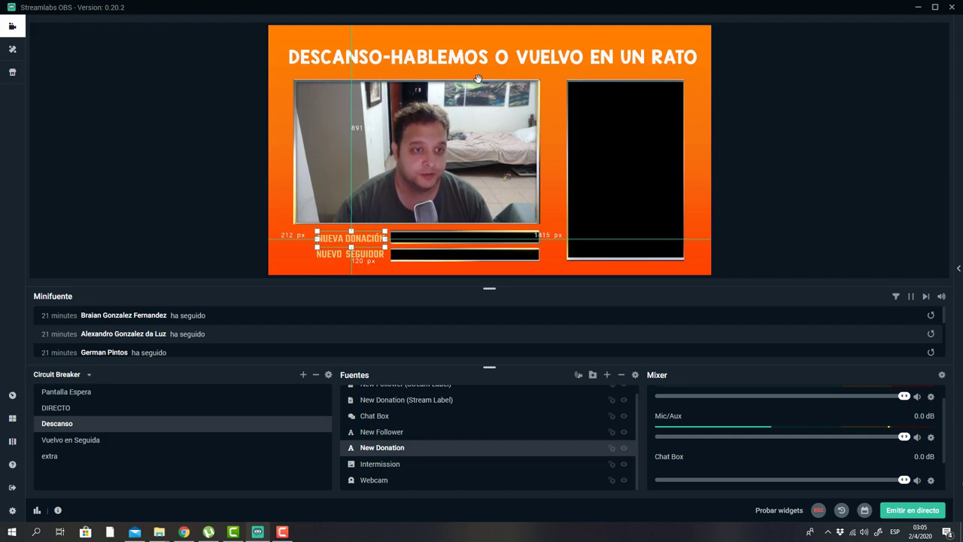
# Review the Pantalla Espera, Descanso and Vuelvo en Seguida scenes in turn
pyautogui.click(64, 394)
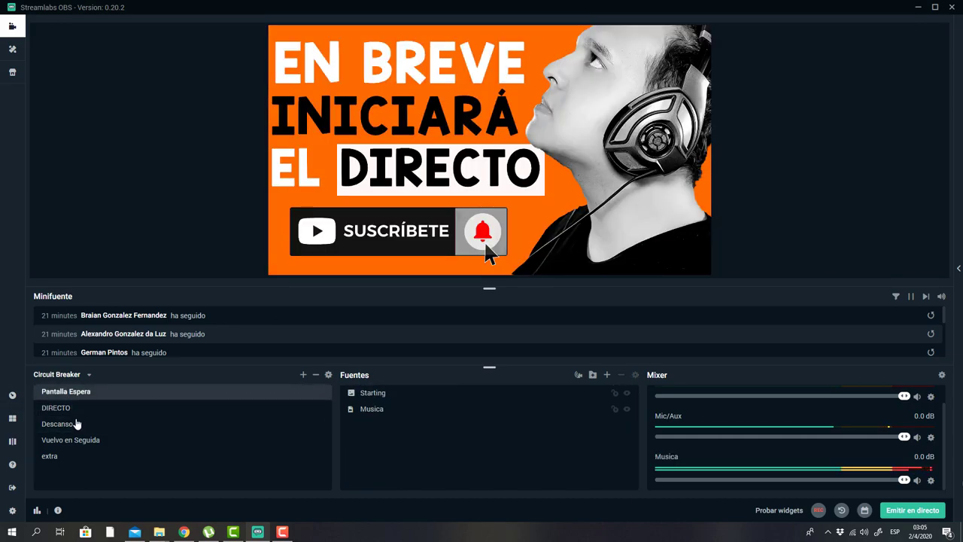
pyautogui.click(74, 423)
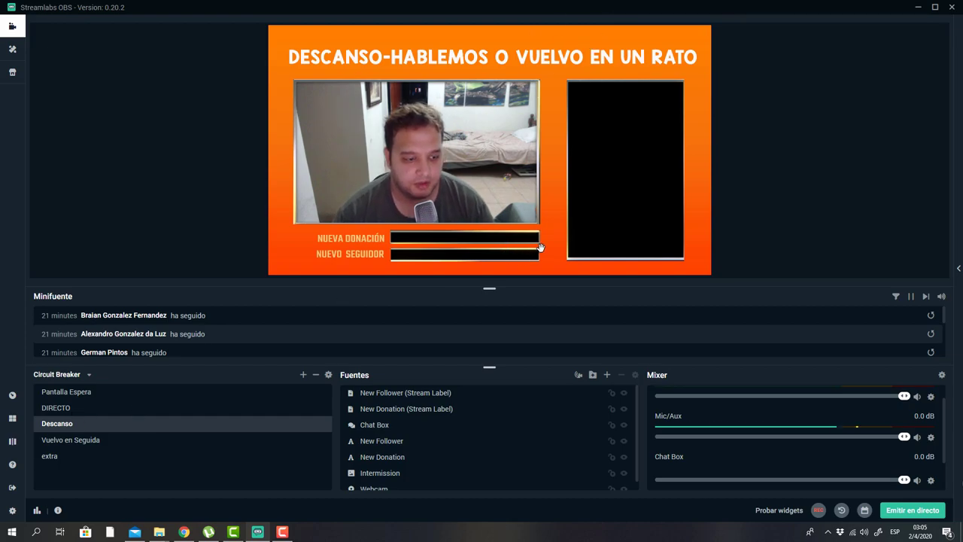
pyautogui.click(83, 442)
pyautogui.click(67, 426)
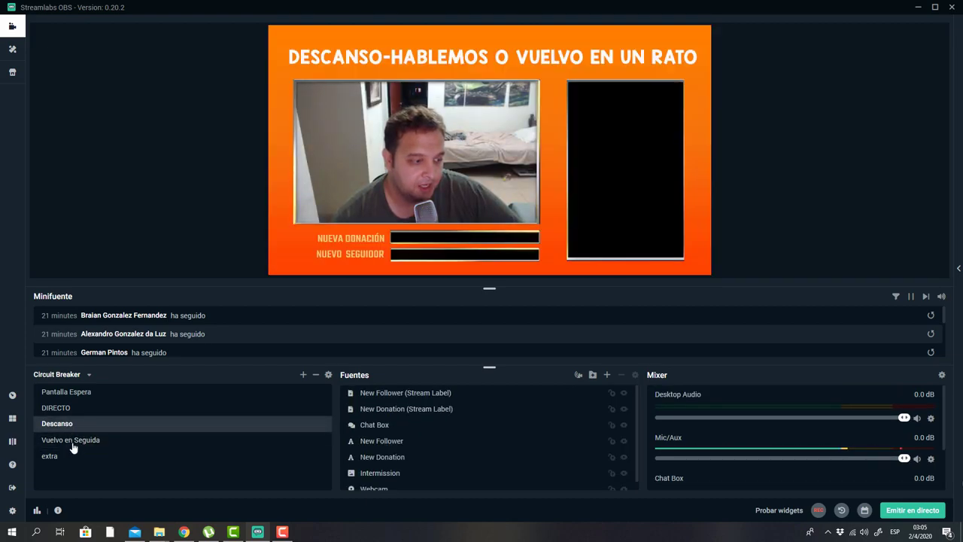
pyautogui.click(72, 444)
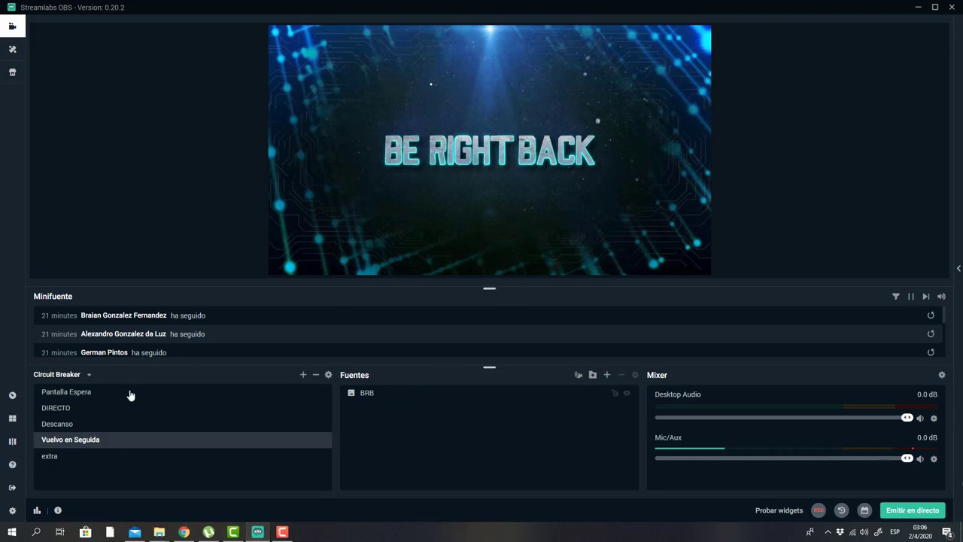
# Copy the Musica source from Pantalla Espera into the Vuelvo en Seguida scene and place it below BRB
pyautogui.click(107, 396)
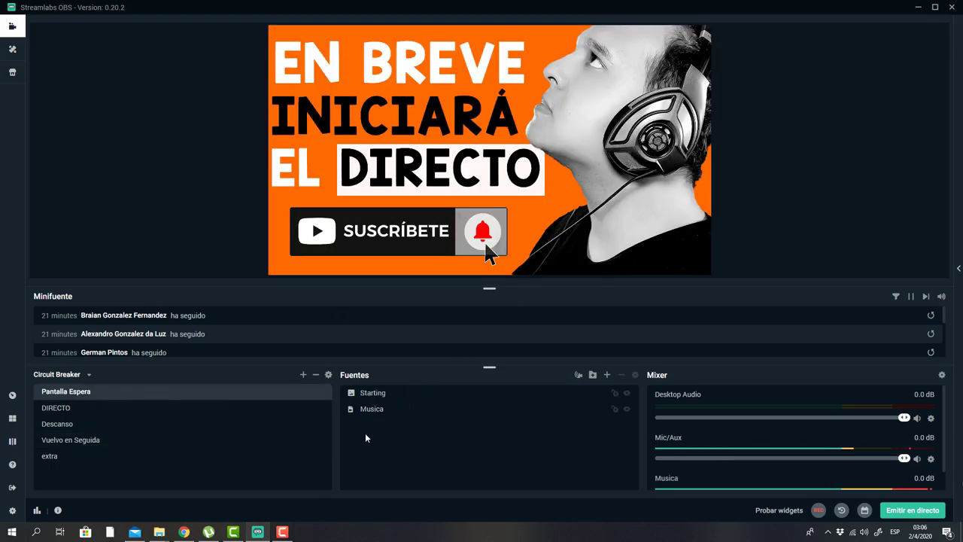
pyautogui.click(368, 408)
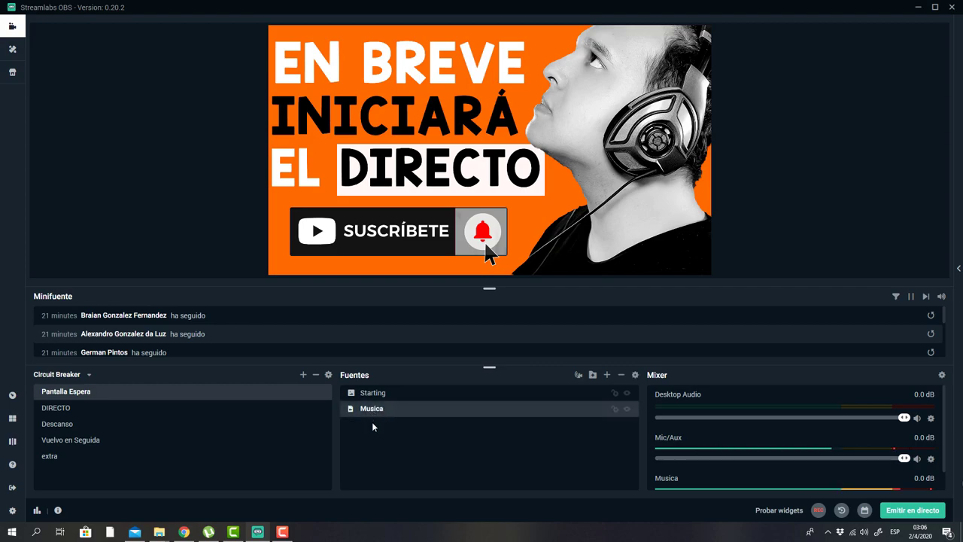
pyautogui.click(64, 426)
pyautogui.click(70, 440)
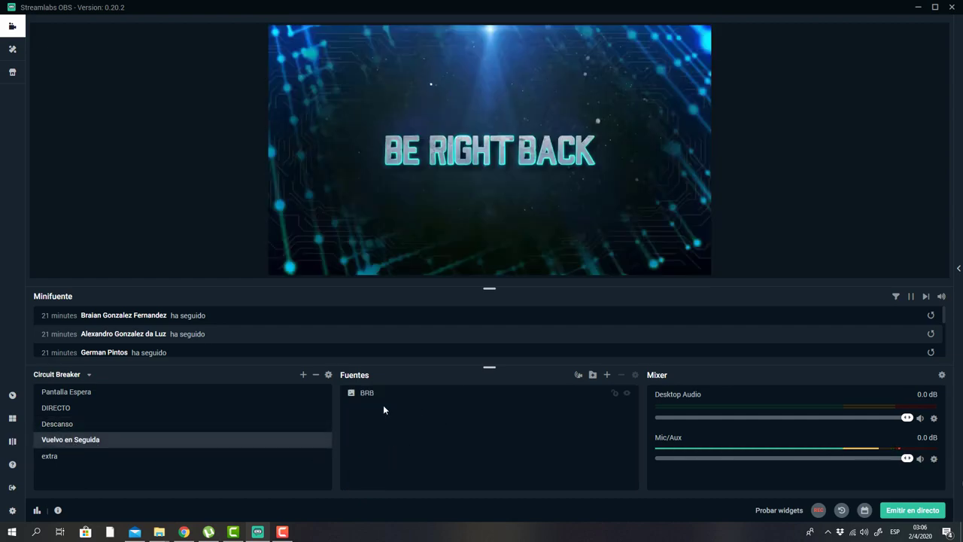
pyautogui.hotkey('ctrl', 'v')
pyautogui.moveTo(368, 394); pyautogui.dragTo(386, 417)
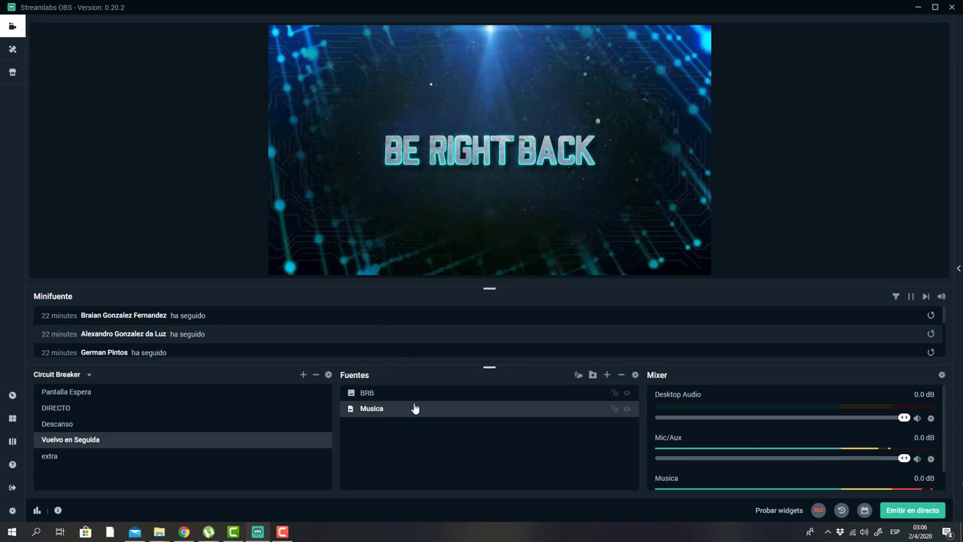
pyautogui.scroll(-2, 331, 338)
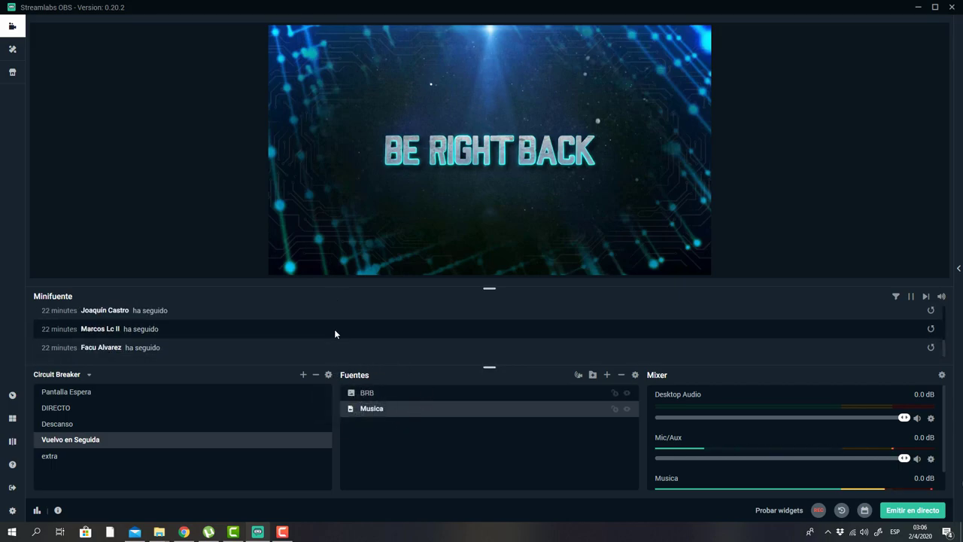
pyautogui.scroll(-3, 390, 346)
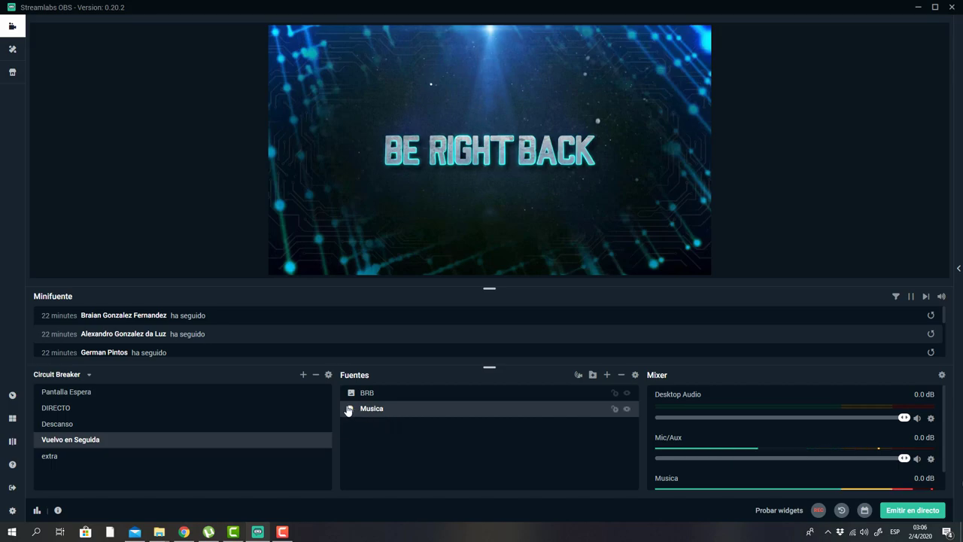
pyautogui.click(379, 395)
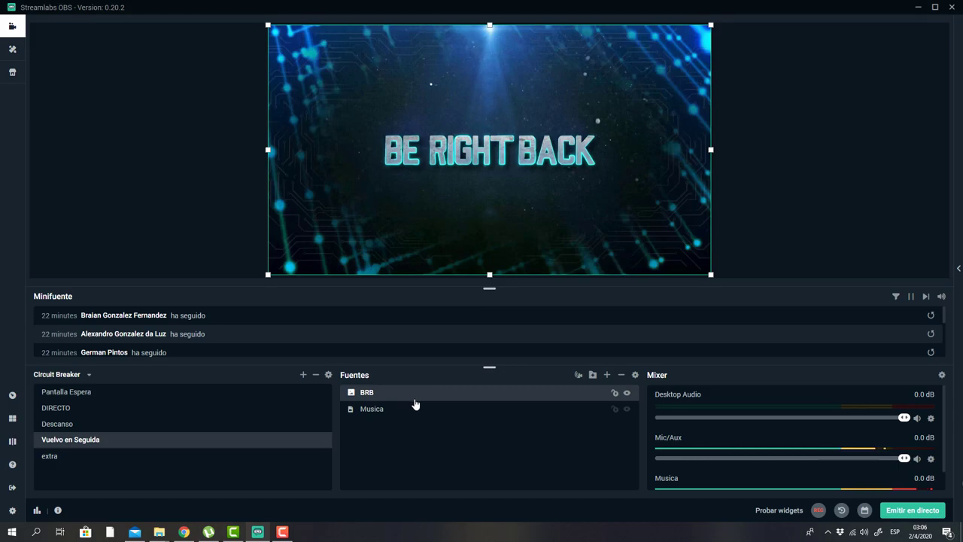
# Search the computer for Adobe Photoshop and launch it
pyautogui.press('super')
pyautogui.write('ado')
pyautogui.press('Return')
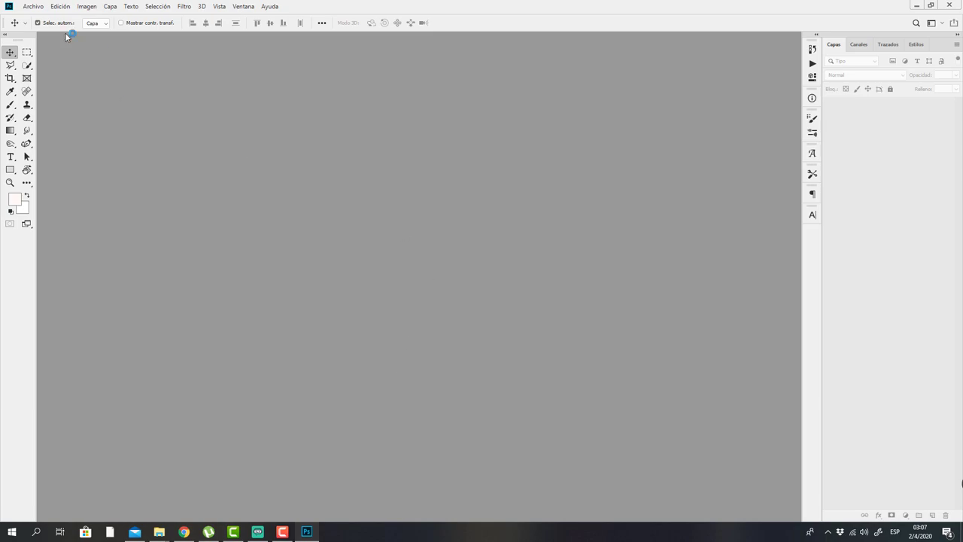
# Create a new artboard document named VUELVO at 1920 × 1080 pixels with a white background
pyautogui.click(41, 7)
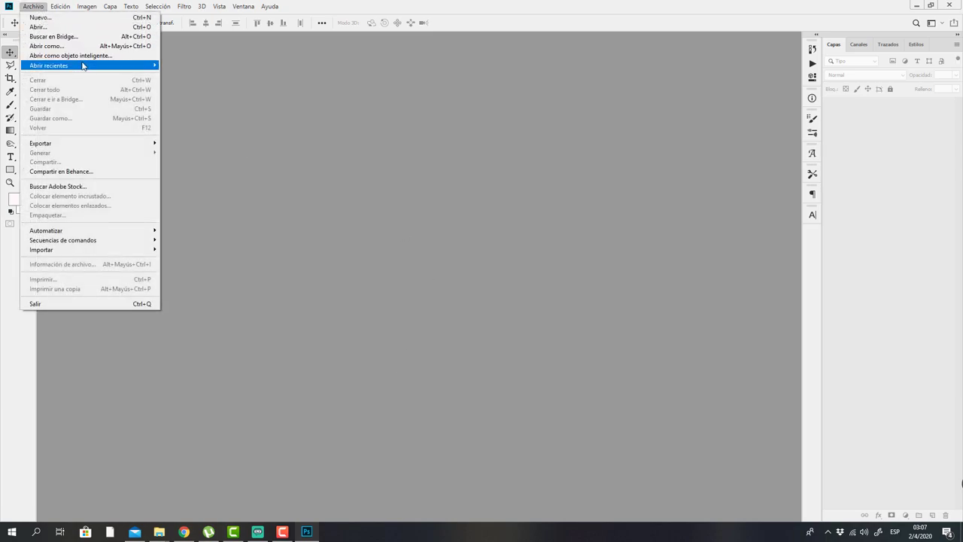
pyautogui.click(44, 18)
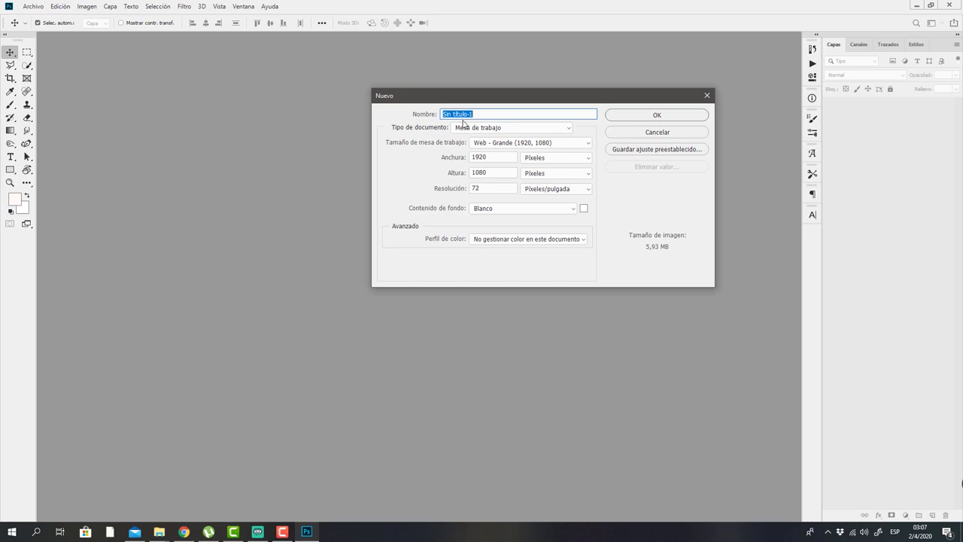
pyautogui.write('VUELVO')
pyautogui.click(499, 157)
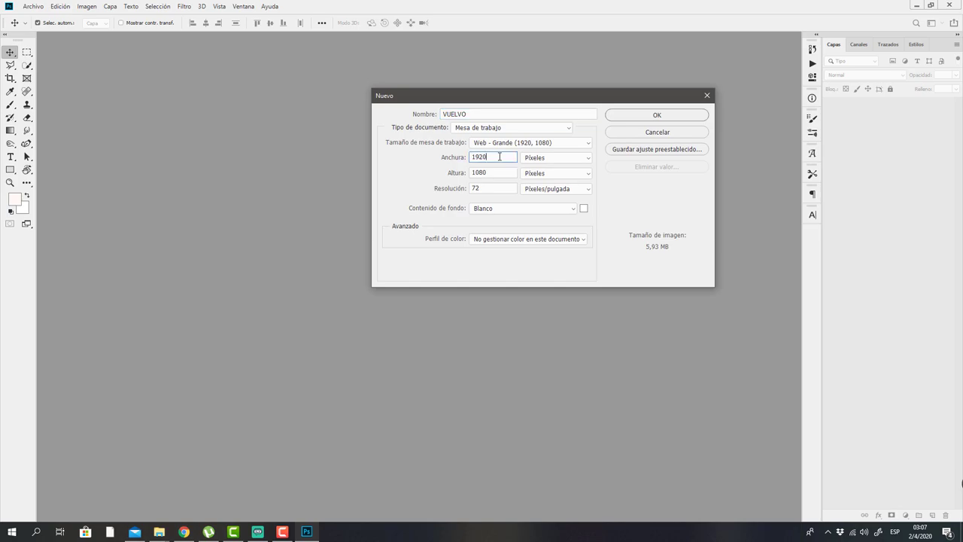
pyautogui.click(507, 171)
pyautogui.click(448, 160)
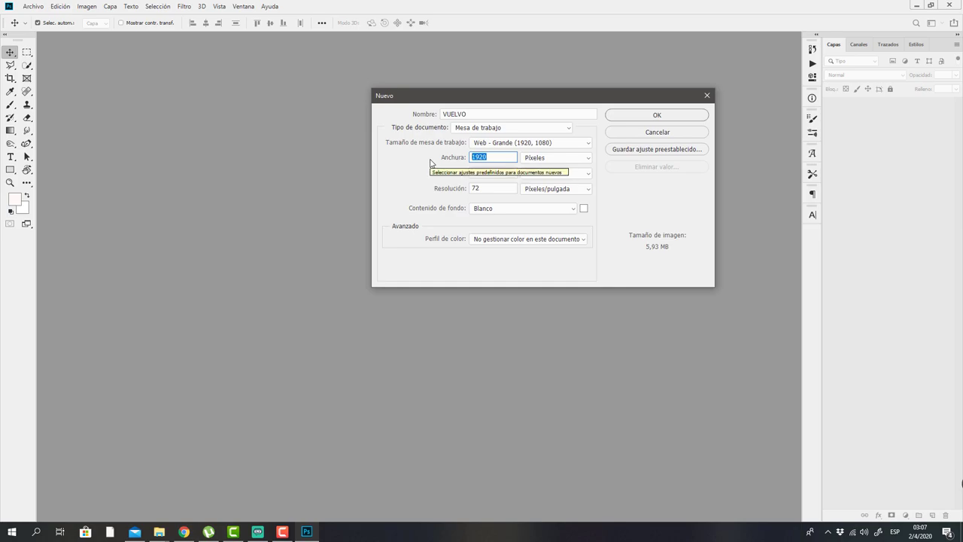
pyautogui.write('1')
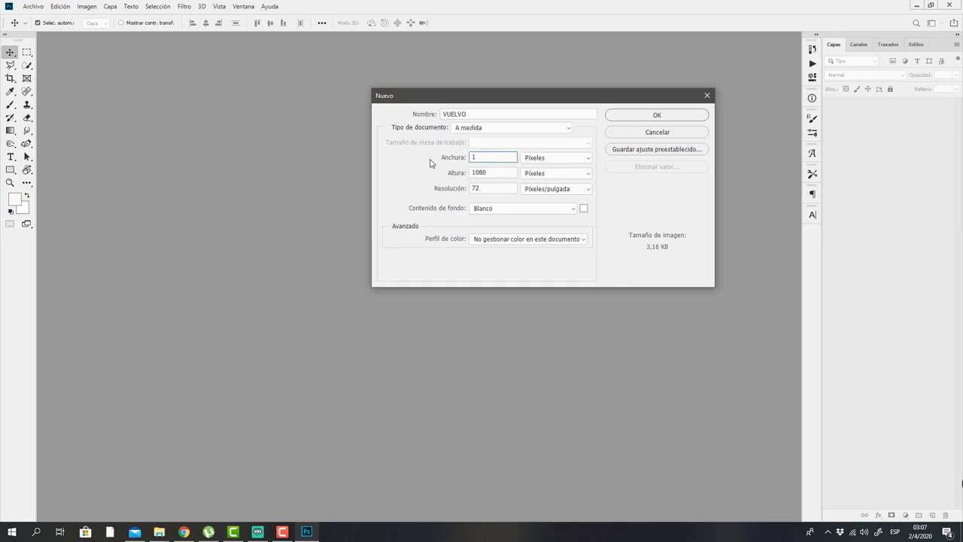
pyautogui.click(680, 113)
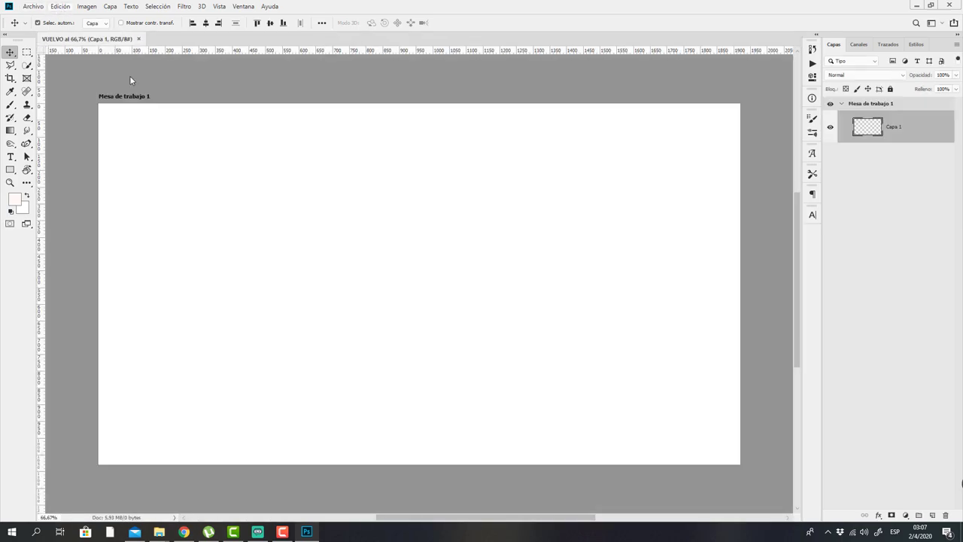
# Add a solid color fill layer in bright orange covering the whole artboard
pyautogui.click(908, 519)
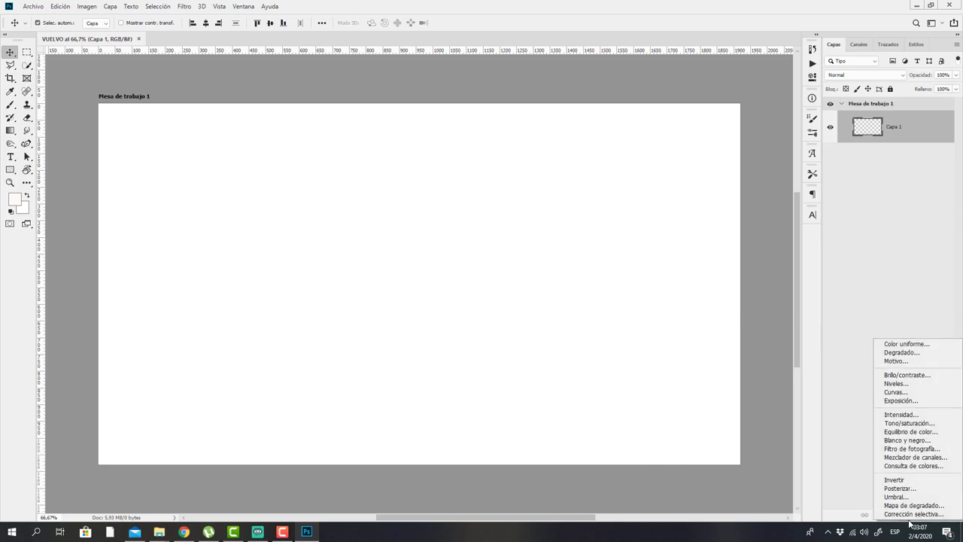
pyautogui.click(904, 347)
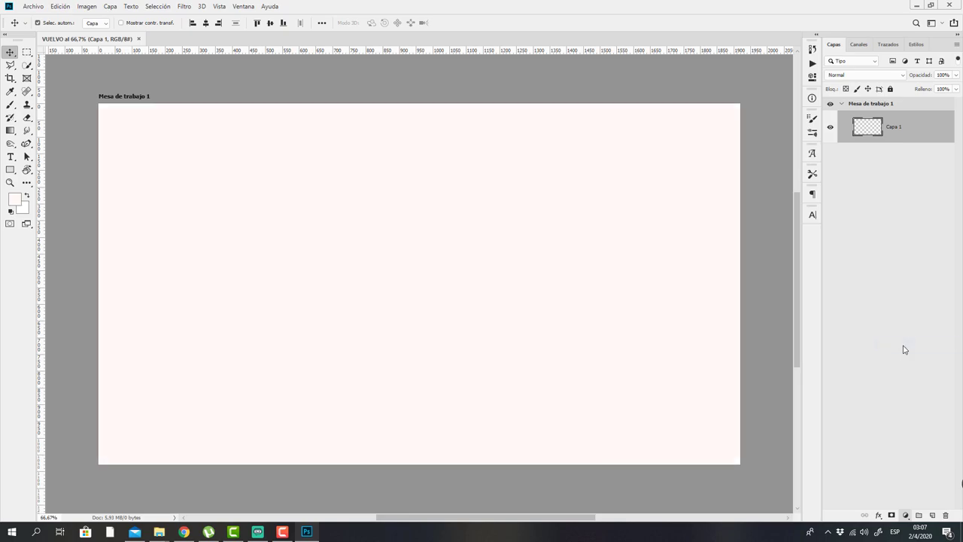
pyautogui.moveTo(776, 250); pyautogui.dragTo(768, 197)
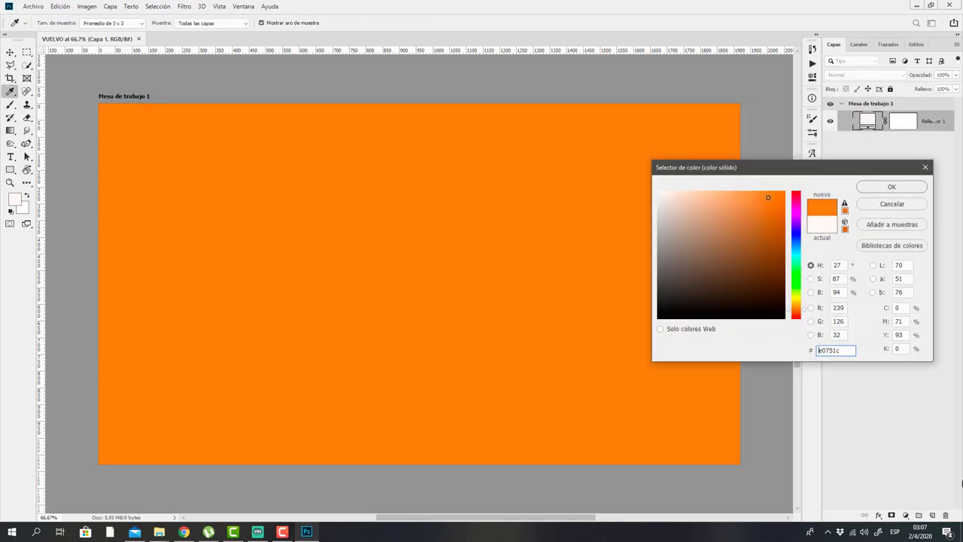
pyautogui.click(877, 193)
pyautogui.press('v')
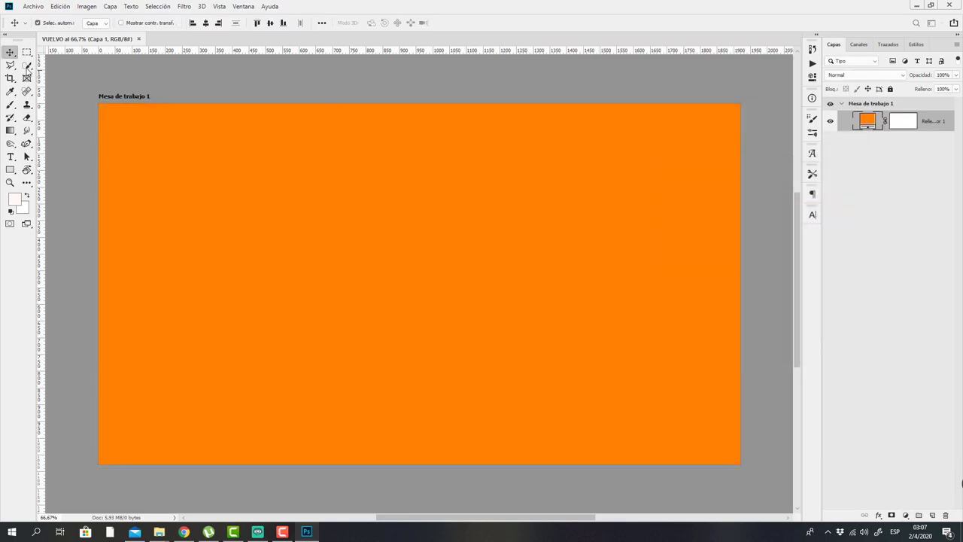
# Start placing an embedded image on the orange artboard and browse the Descargas folder for the file
pyautogui.click(34, 6)
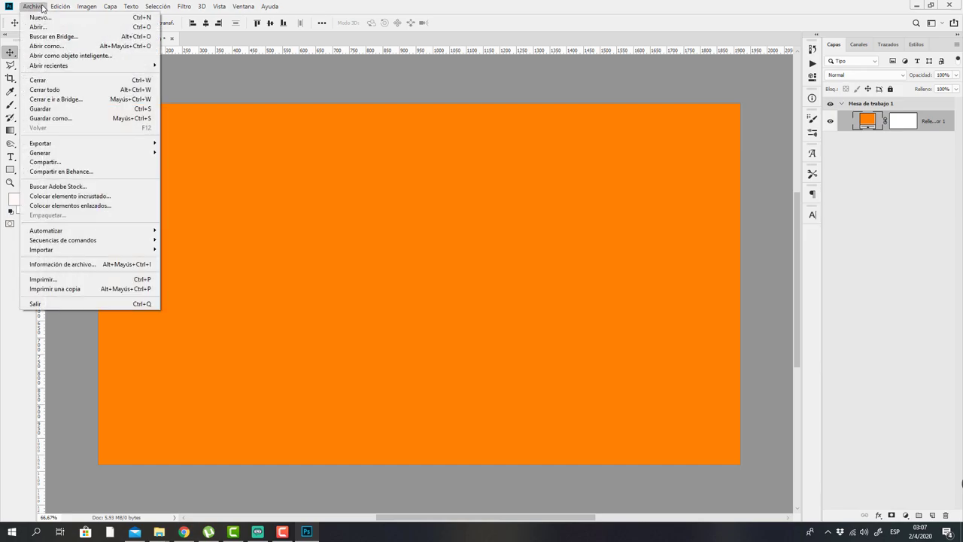
pyautogui.click(104, 196)
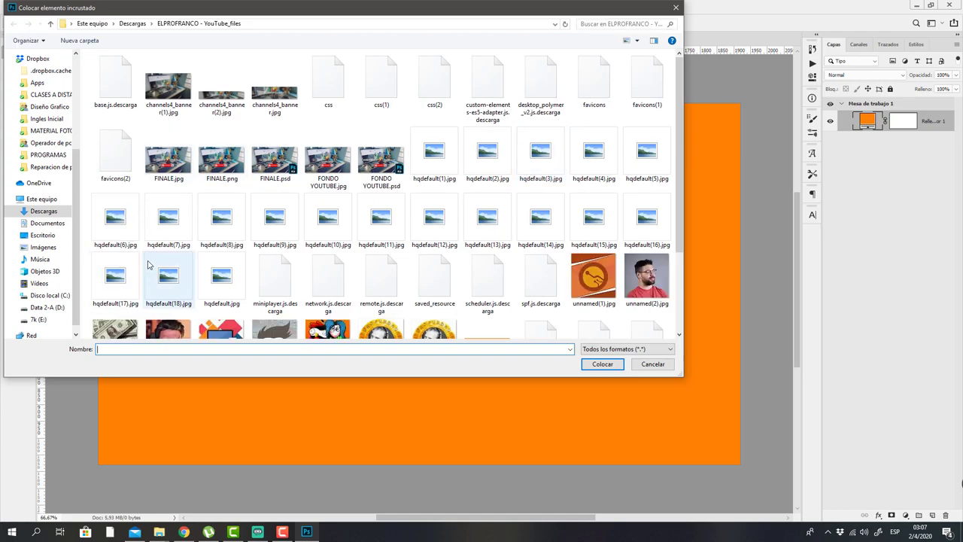
pyautogui.scroll(-2, 150, 263)
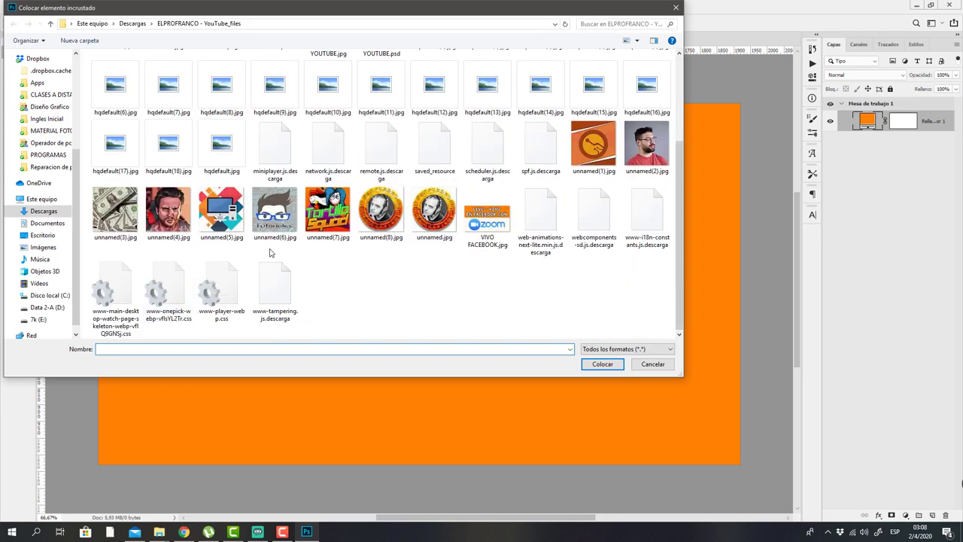
pyautogui.scroll(2, 305, 271)
pyautogui.scroll(-2, 320, 274)
pyautogui.scroll(2, 425, 263)
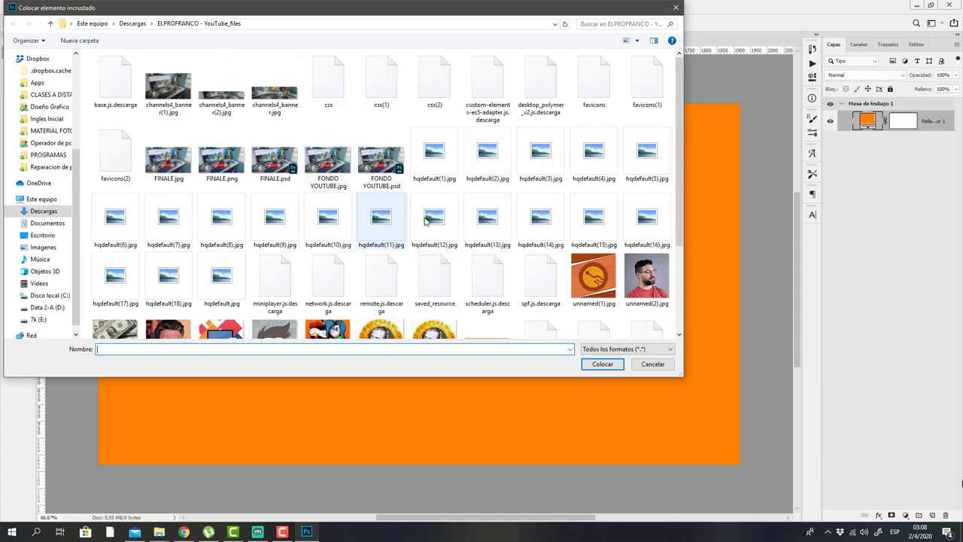
pyautogui.scroll(-2, 425, 222)
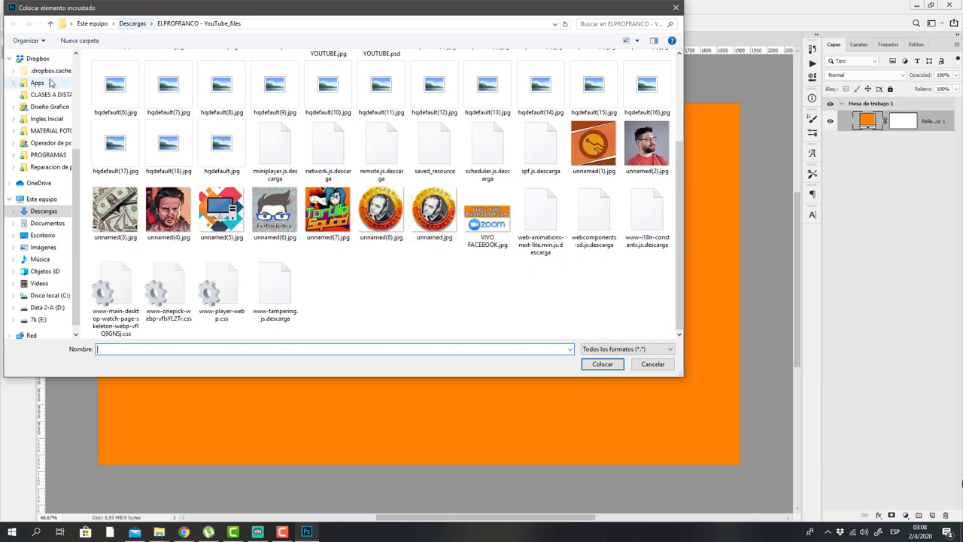
pyautogui.scroll(3, 38, 113)
pyautogui.scroll(-3, 30, 151)
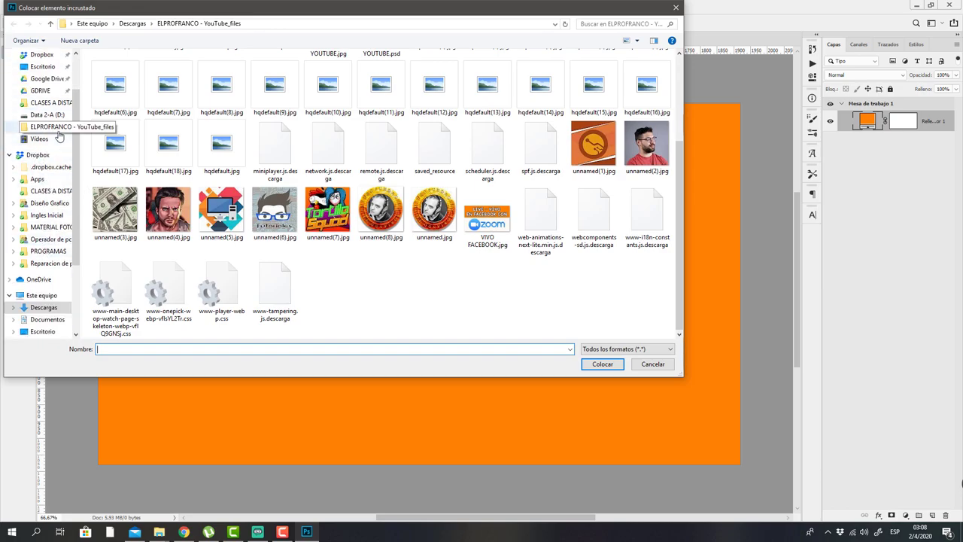
pyautogui.scroll(3, 50, 113)
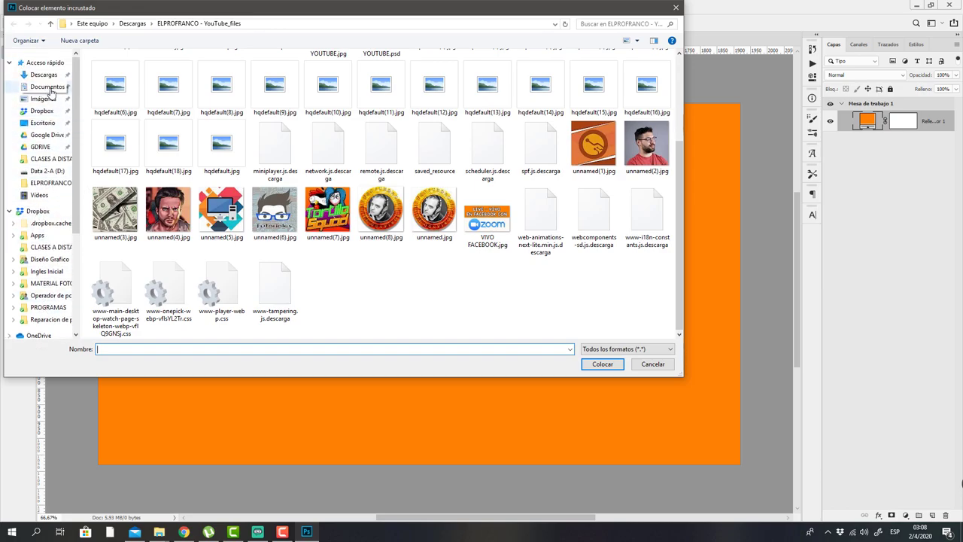
pyautogui.click(43, 74)
pyautogui.scroll(-15, 358, 210)
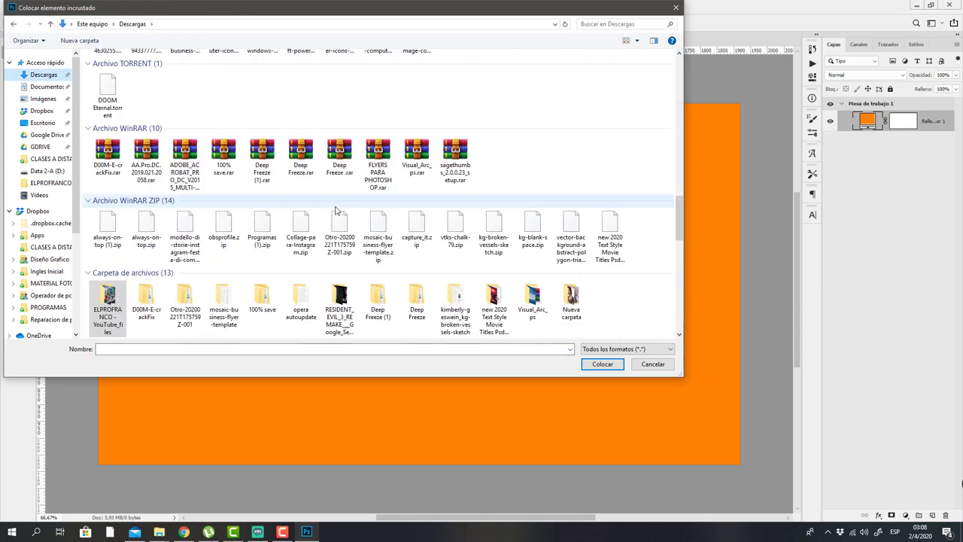
# Find hiclipart.com (25).png, the worker in a yellow helmet, in Descargas and place it as an embedded image
pyautogui.scroll(-3, 407, 223)
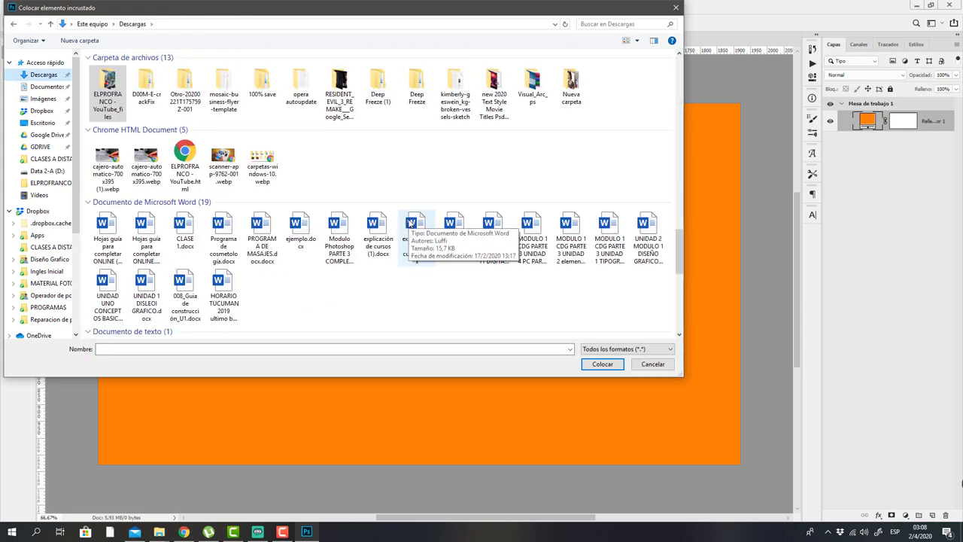
pyautogui.scroll(3, 342, 248)
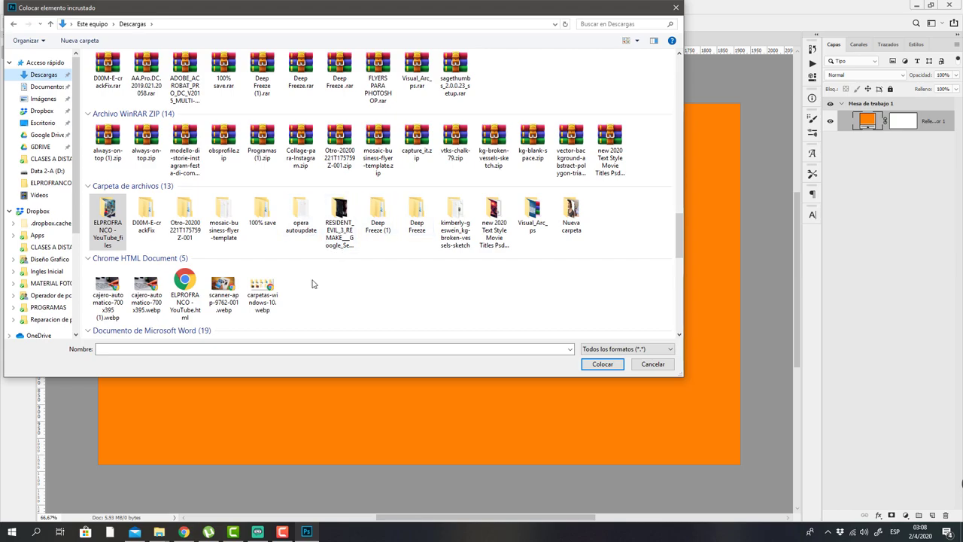
pyautogui.scroll(-12, 342, 248)
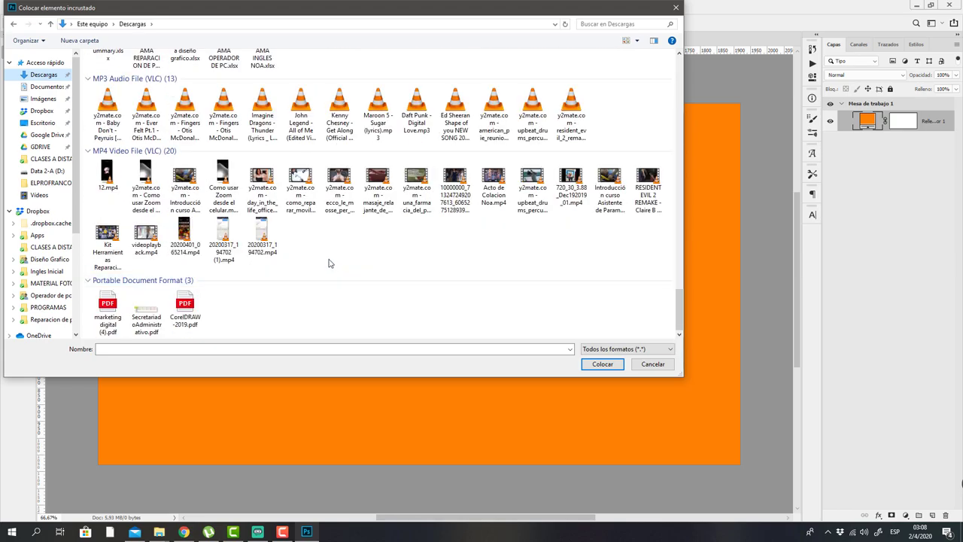
pyautogui.scroll(10, 335, 261)
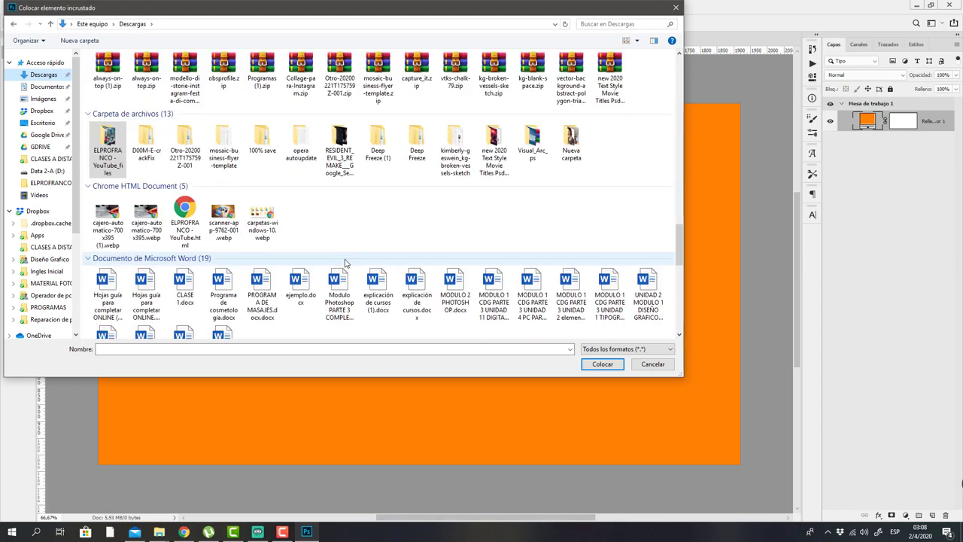
pyautogui.scroll(10, 348, 262)
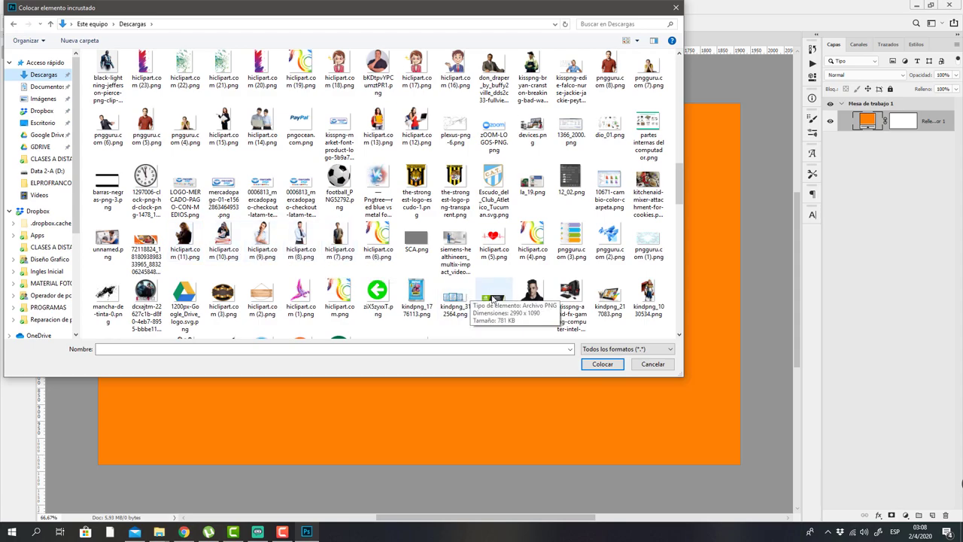
pyautogui.scroll(2, 508, 281)
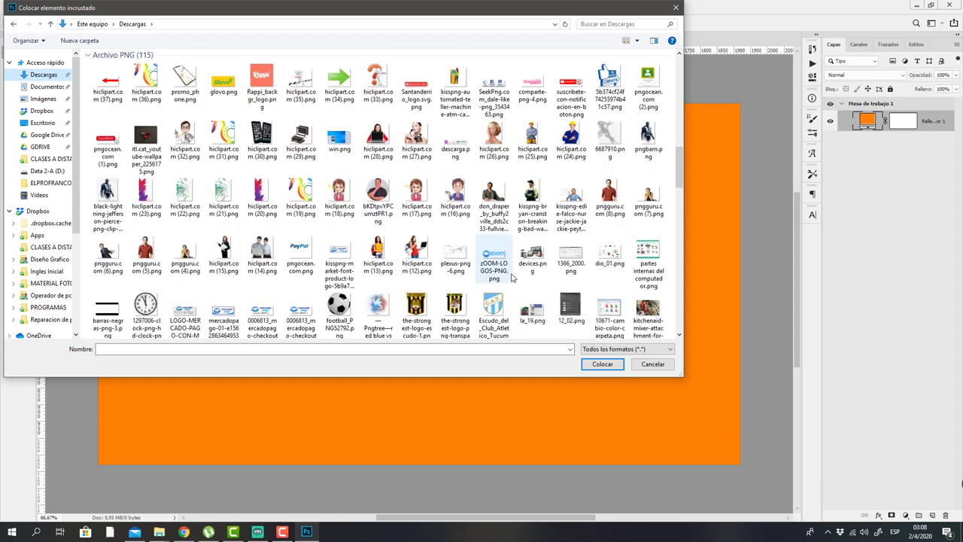
pyautogui.doubleClick(543, 132)
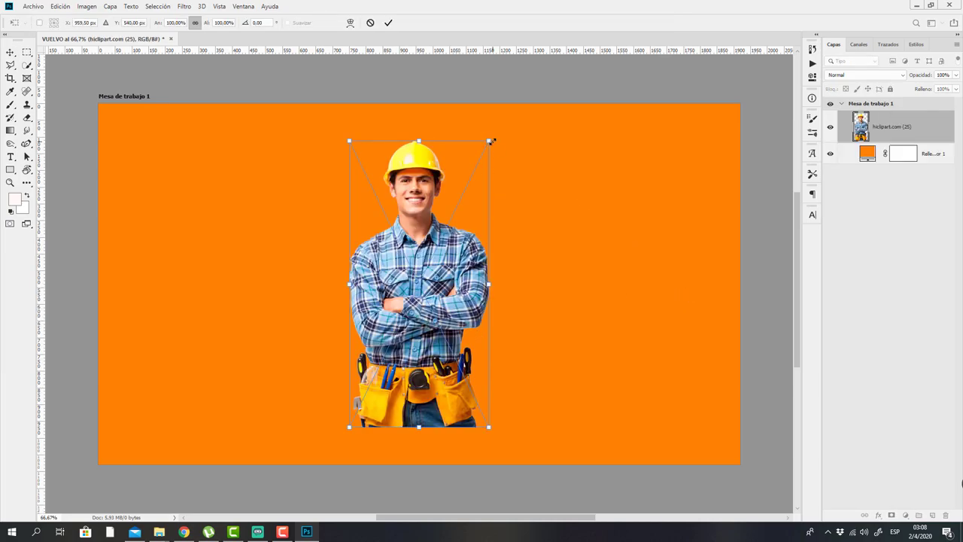
# Scale the placed worker image to about 136% and position it along the right edge of the artboard
pyautogui.moveTo(492, 140); pyautogui.dragTo(543, 38)
pyautogui.moveTo(563, 295); pyautogui.dragTo(774, 367)
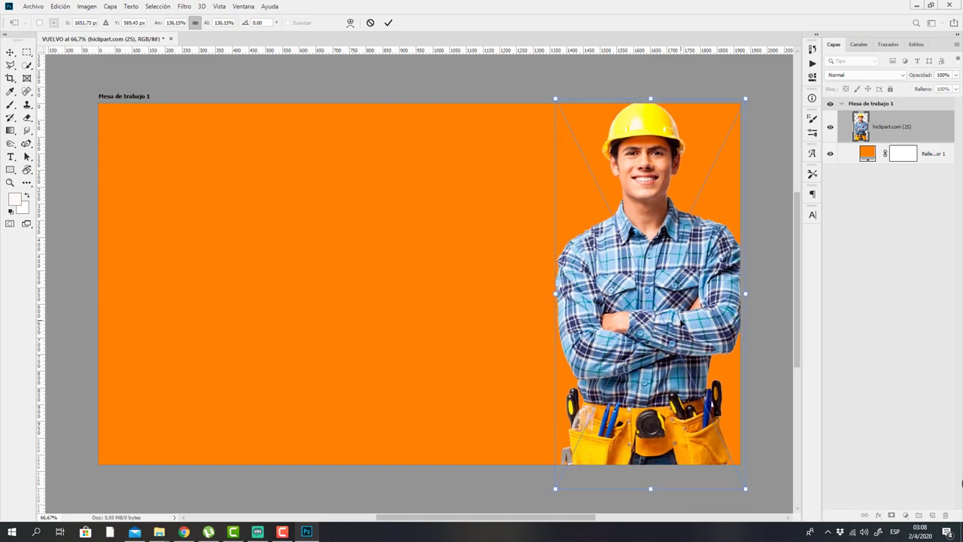
pyautogui.press('Return')
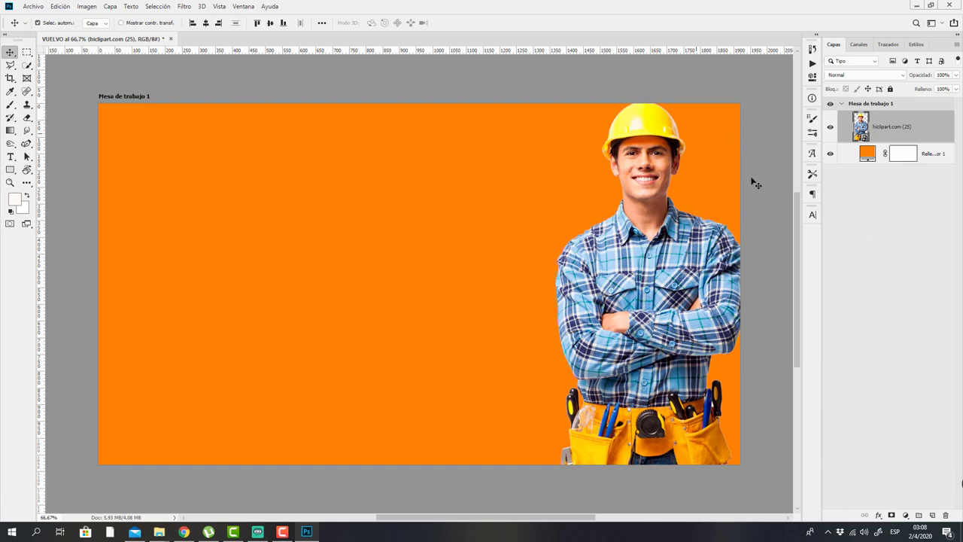
# Add a text layer on the upper left of the artboard with the first line "VOLVEMOS EN SEGUIDA"
pyautogui.click(11, 157)
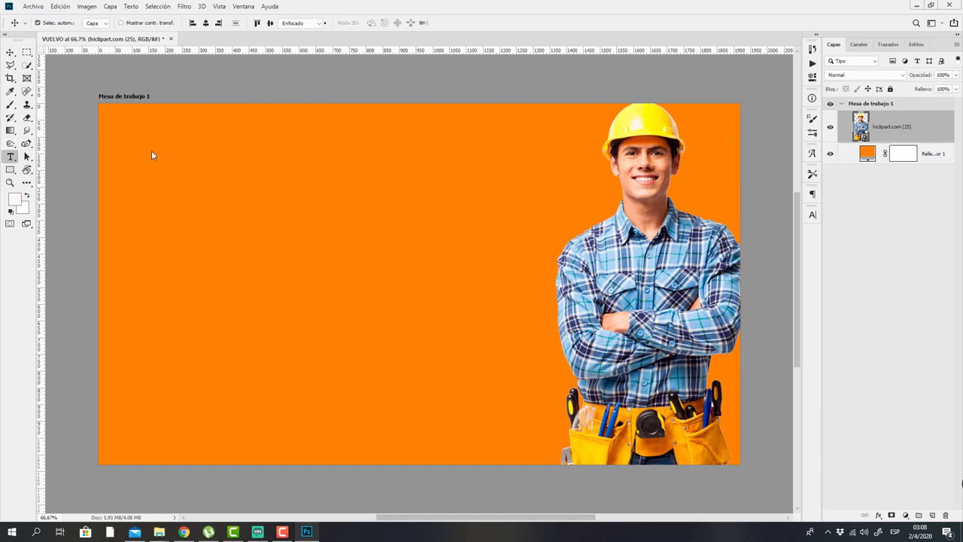
pyautogui.click(145, 143)
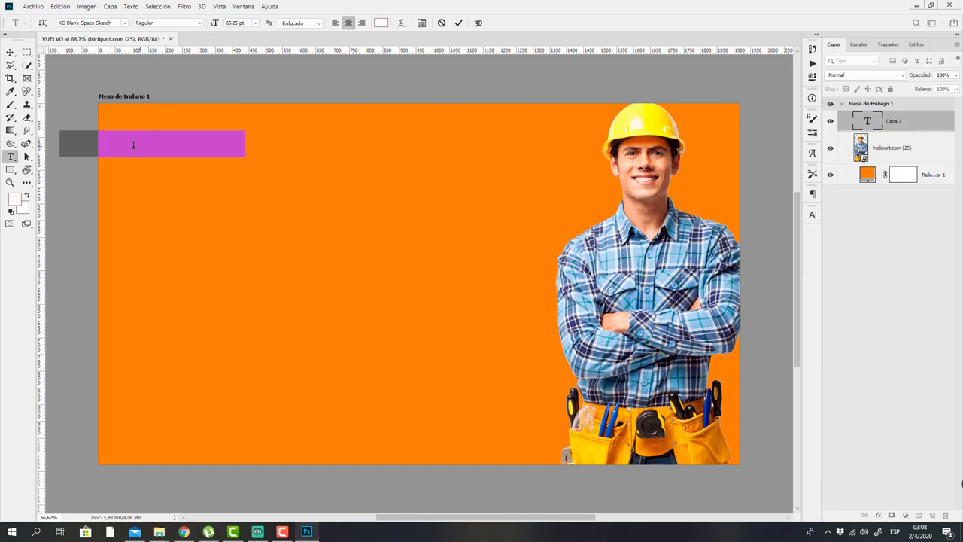
pyautogui.write('VOLVEM')
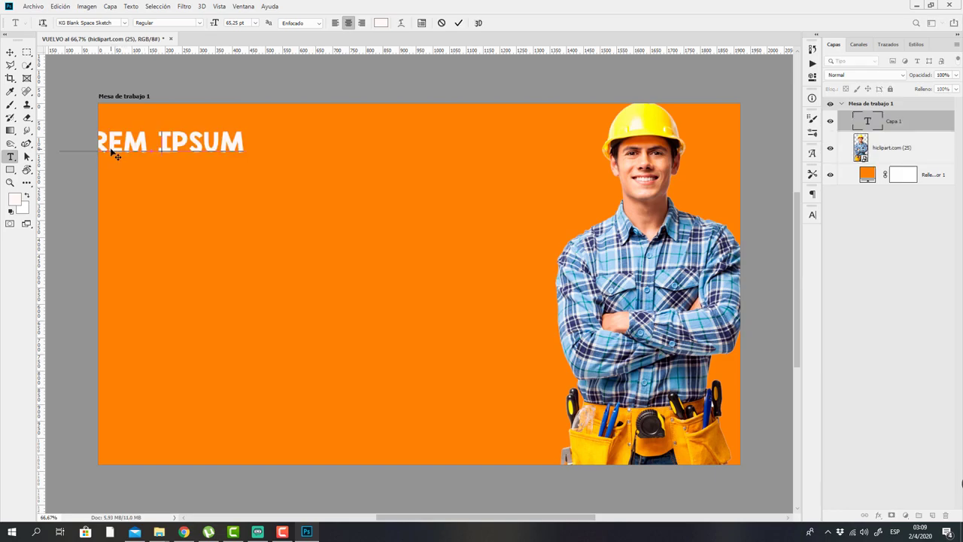
pyautogui.write('OS EN SEGU')
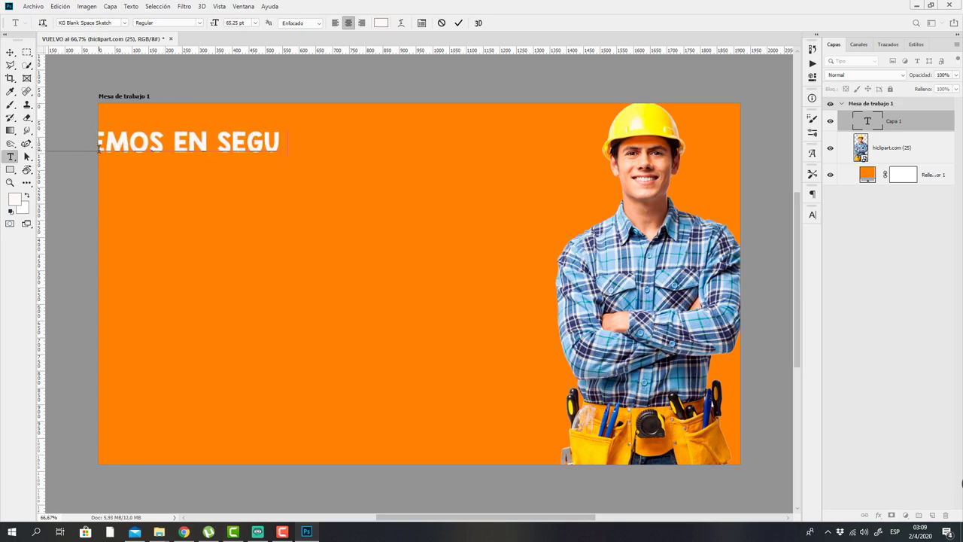
pyautogui.write('IDA')
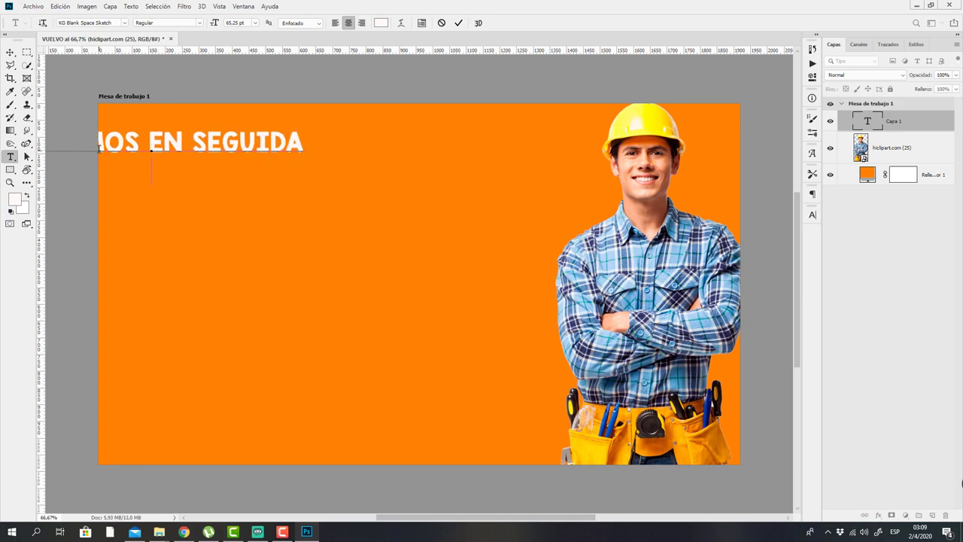
# Add "DIFICULTADES TÉCNICAS" as the second line of the text layer
pyautogui.press('Return')
pyautogui.write('DIFICULTADES TE')
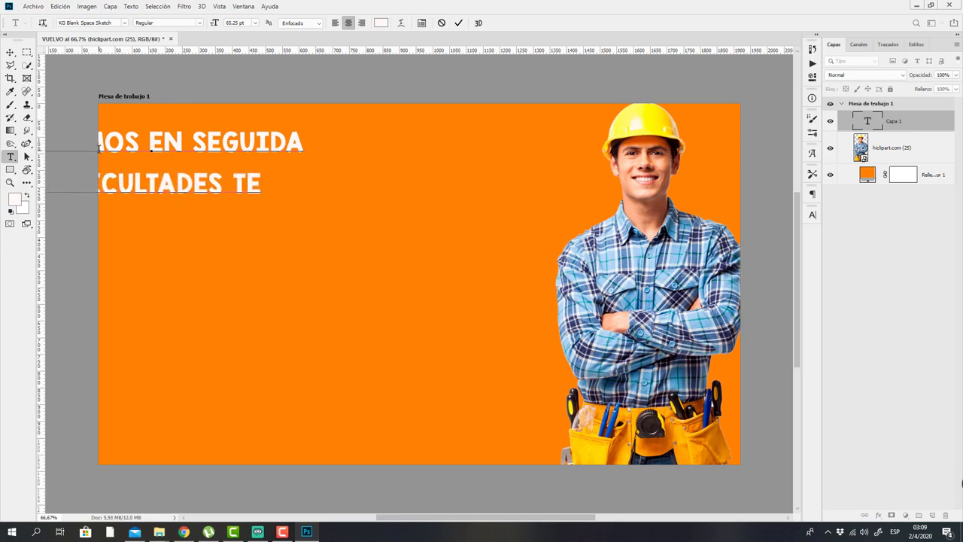
pyautogui.press('BackSpace')
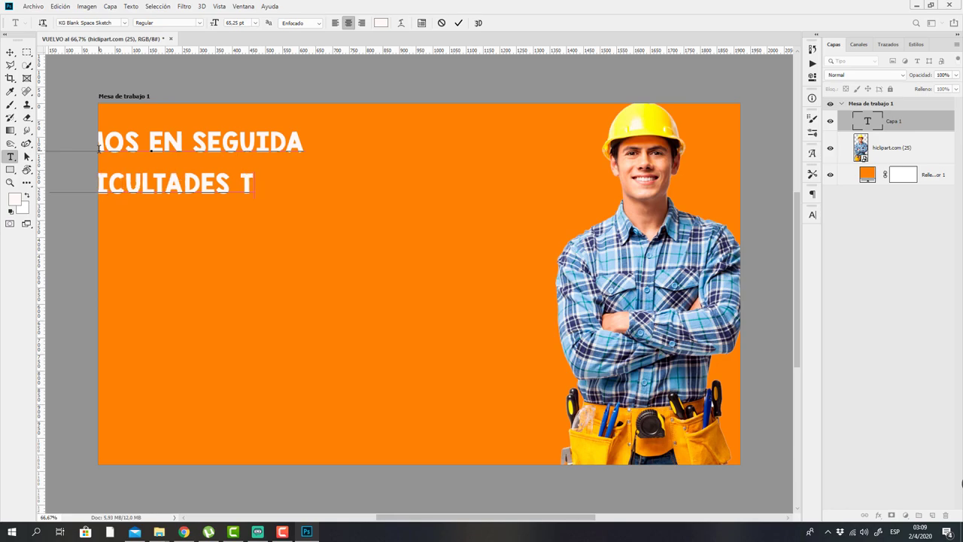
pyautogui.write('ÉCBUC')
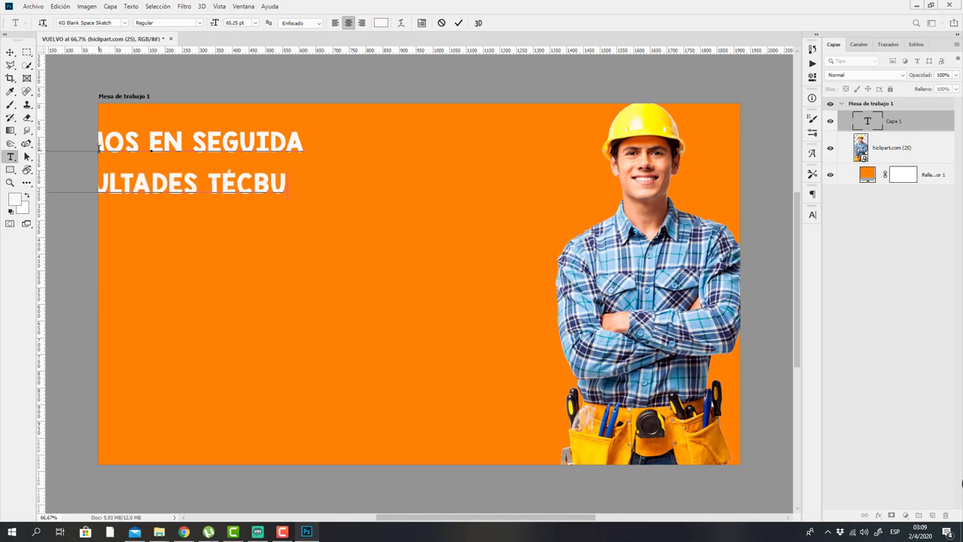
pyautogui.press('BackSpace')
pyautogui.press('BackSpace')
pyautogui.press('BackSpace')
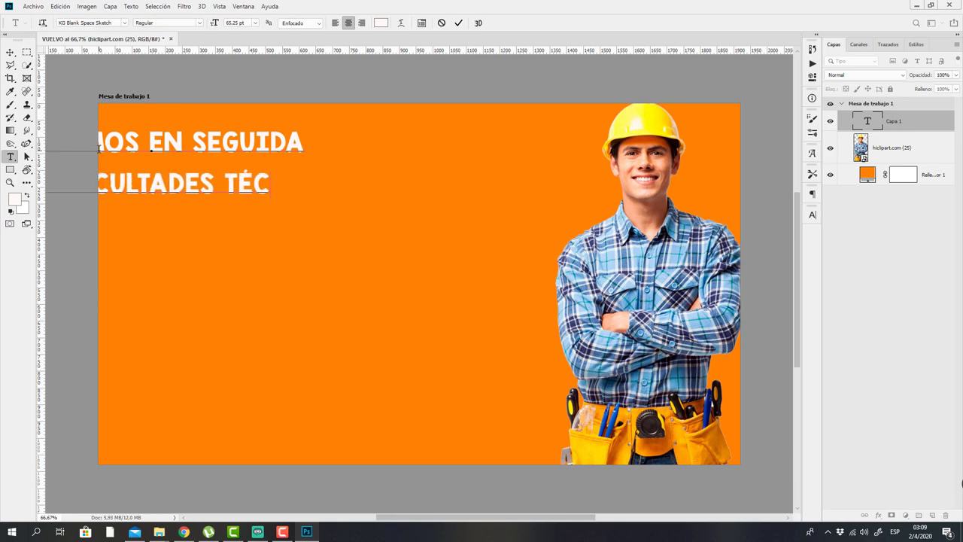
pyautogui.write('NICAS')
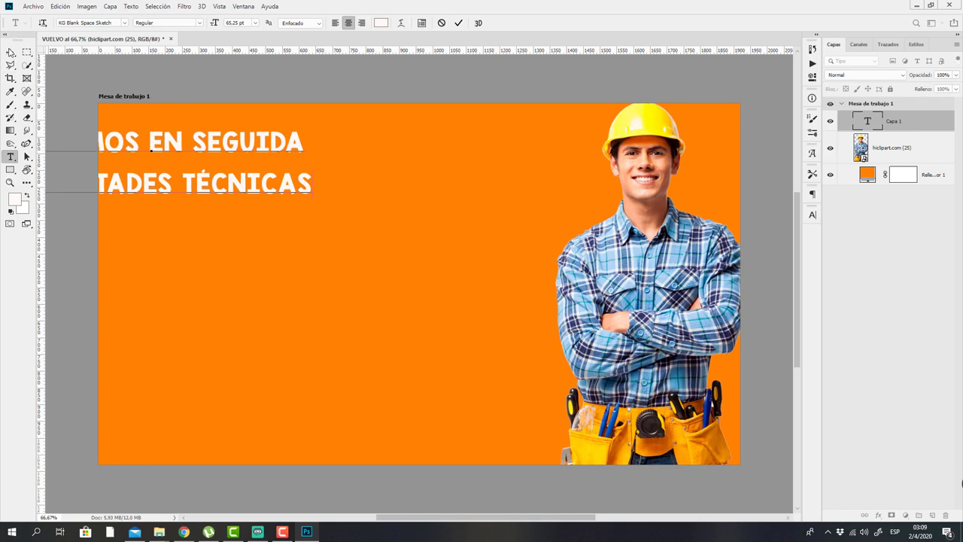
# Move the two-line text fully onto the artboard, into the empty orange area beside the worker
pyautogui.click(10, 51)
pyautogui.moveTo(221, 153); pyautogui.dragTo(359, 203)
pyautogui.click(629, 270)
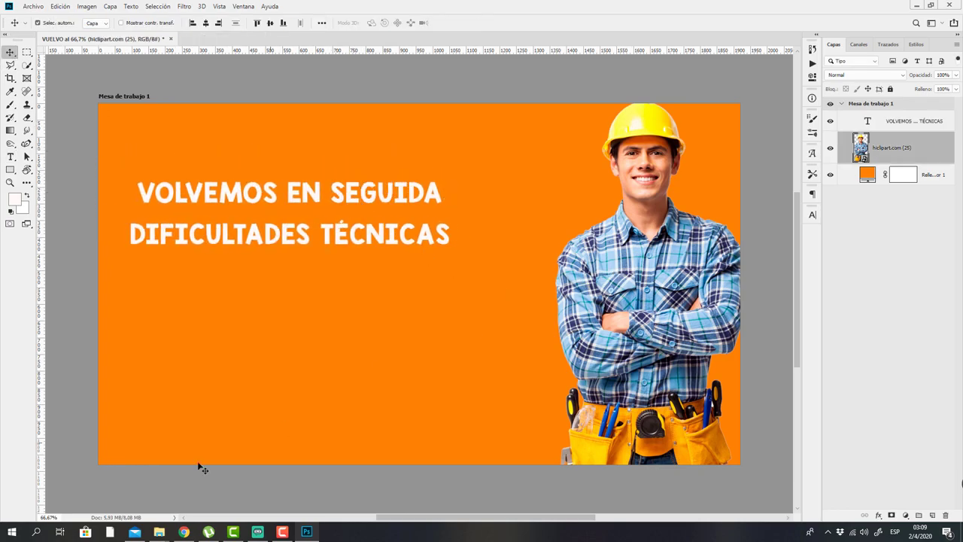
pyautogui.moveTo(190, 535)
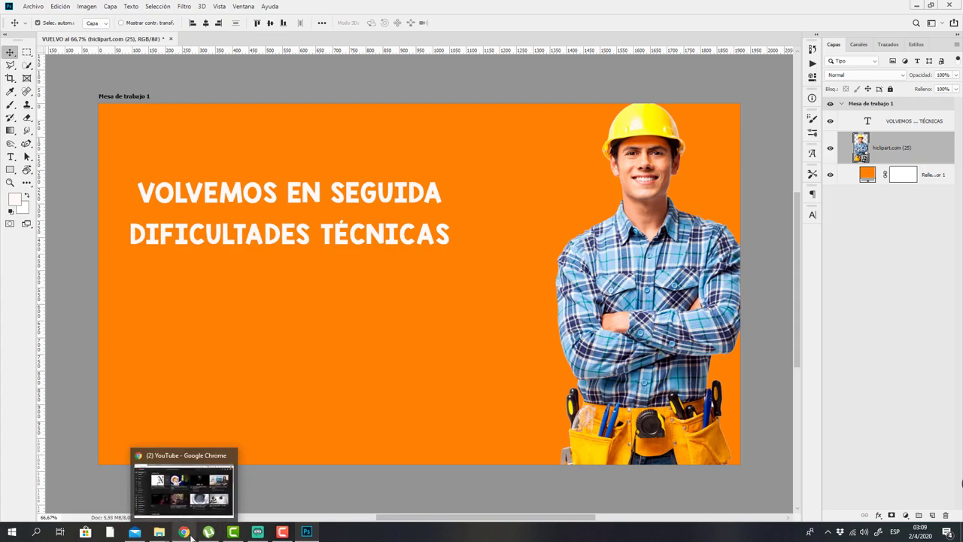
pyautogui.click(407, 239)
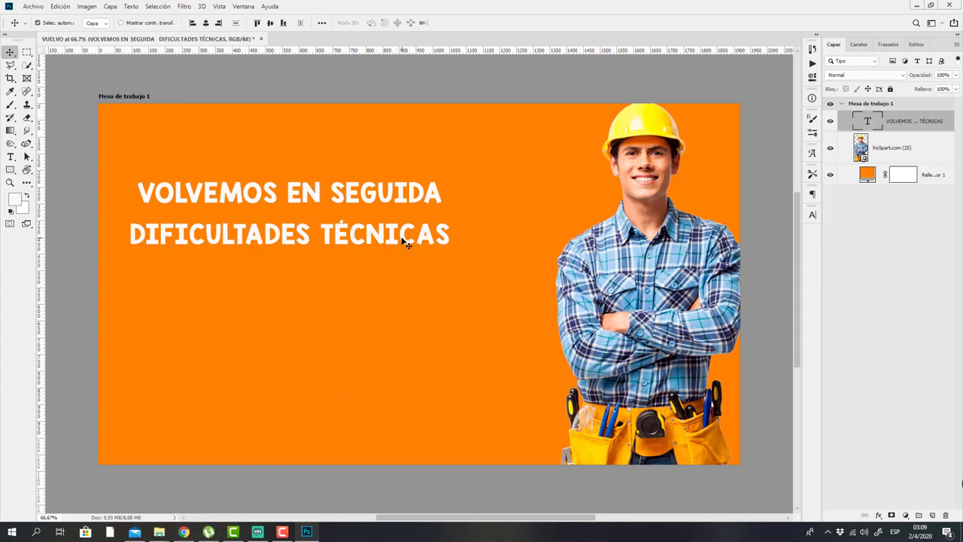
pyautogui.moveTo(406, 242); pyautogui.dragTo(404, 262)
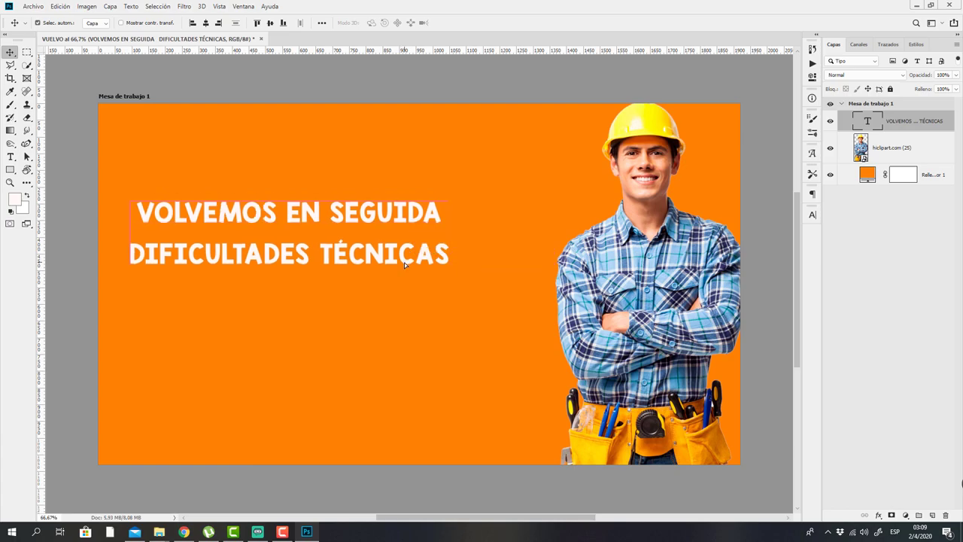
# Enlarge the two-line text to about 90.7 pt and center it vertically in the area beside the worker
pyautogui.hotkey('ctrl', 't')
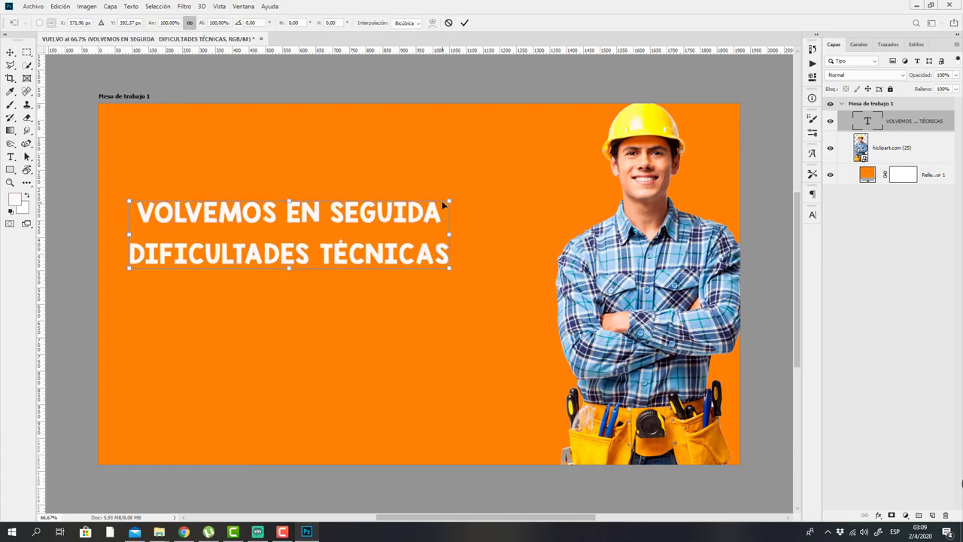
pyautogui.moveTo(449, 201); pyautogui.dragTo(569, 119)
pyautogui.moveTo(426, 253); pyautogui.dragTo(407, 304)
pyautogui.press('Return')
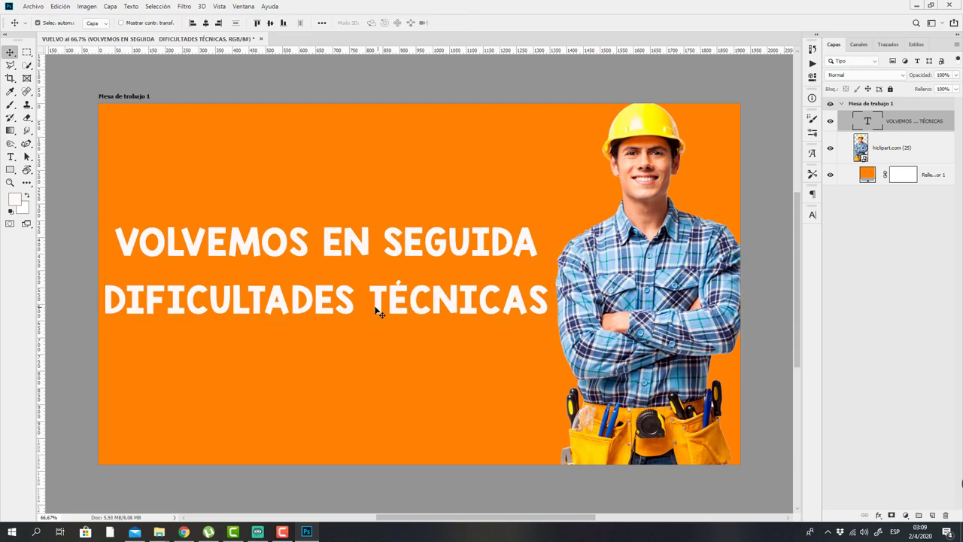
# Change the color of the word "TÉCNICAS" to black (000000)
pyautogui.press('t')
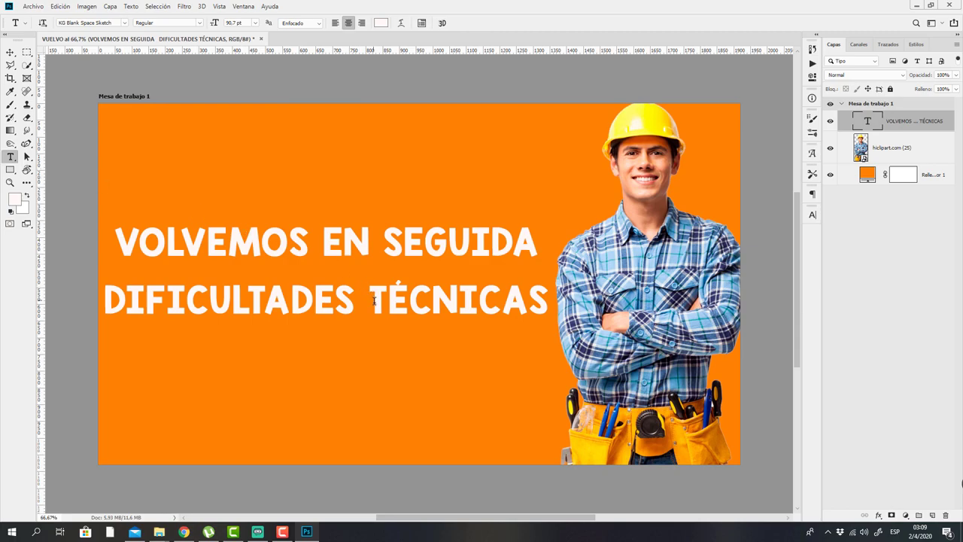
pyautogui.moveTo(374, 300); pyautogui.dragTo(551, 301)
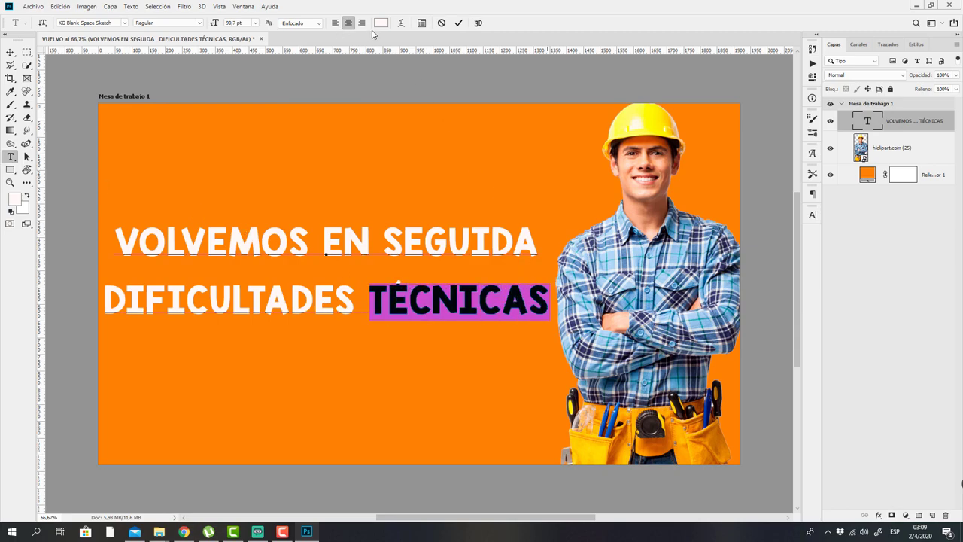
pyautogui.click(381, 23)
pyautogui.write('452c17')
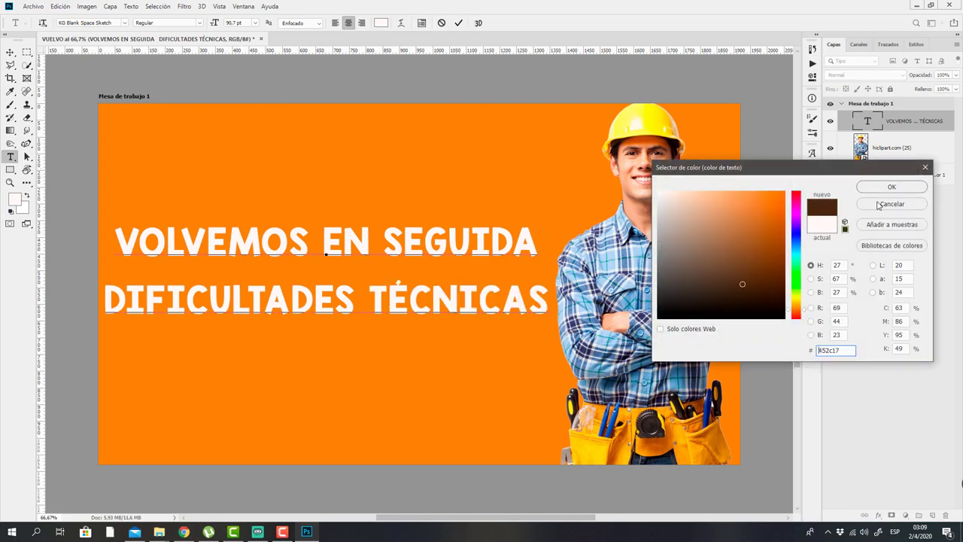
pyautogui.moveTo(780, 291); pyautogui.dragTo(787, 322)
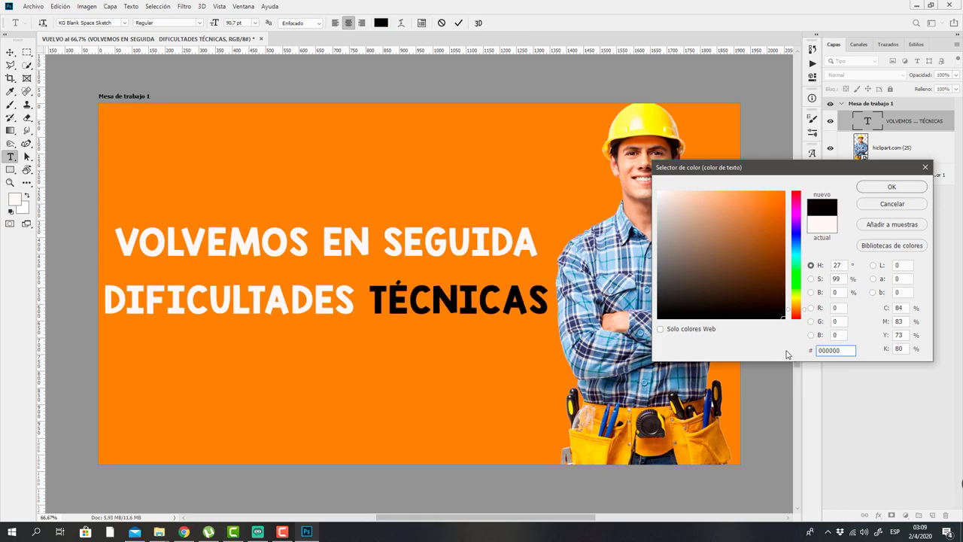
pyautogui.click(891, 188)
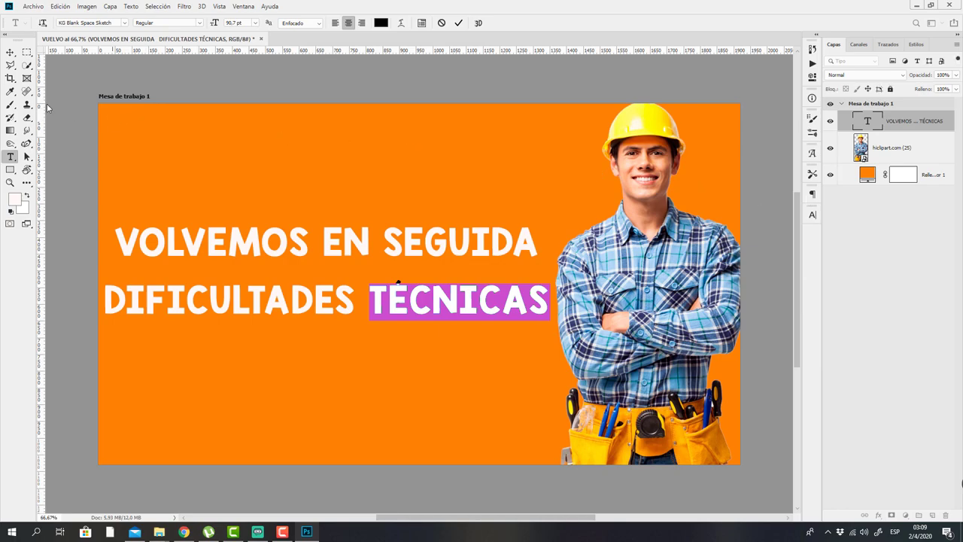
pyautogui.click(10, 52)
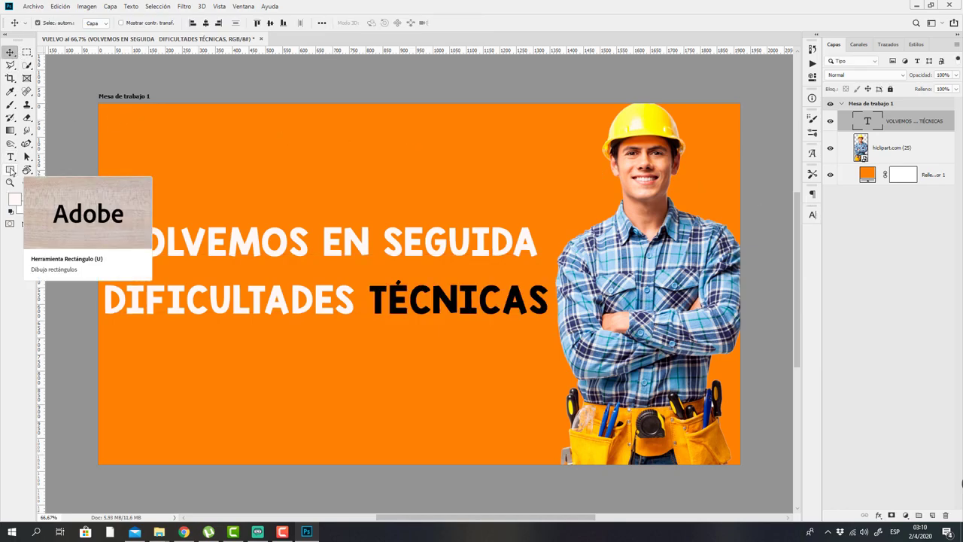
# Draw a rectangle about 796 by 125 px over "VOLVEMOS EN" and move its layer below the text layer
pyautogui.click(11, 169)
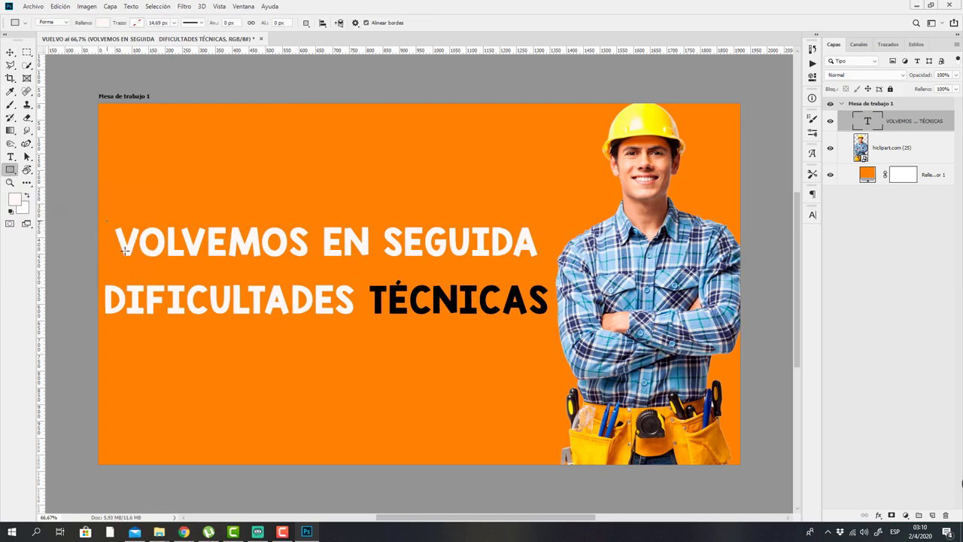
pyautogui.moveTo(107, 221); pyautogui.dragTo(372, 262)
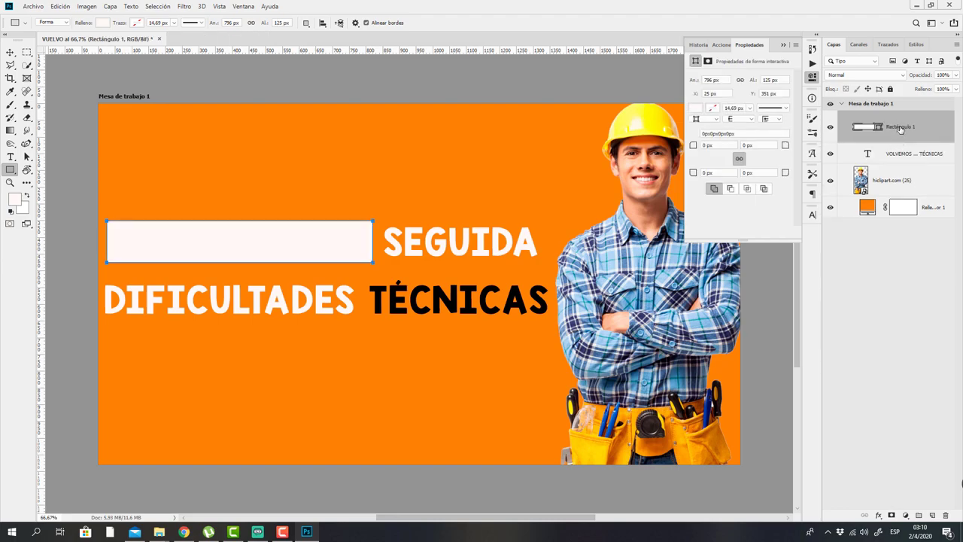
pyautogui.moveTo(901, 129); pyautogui.dragTo(907, 170)
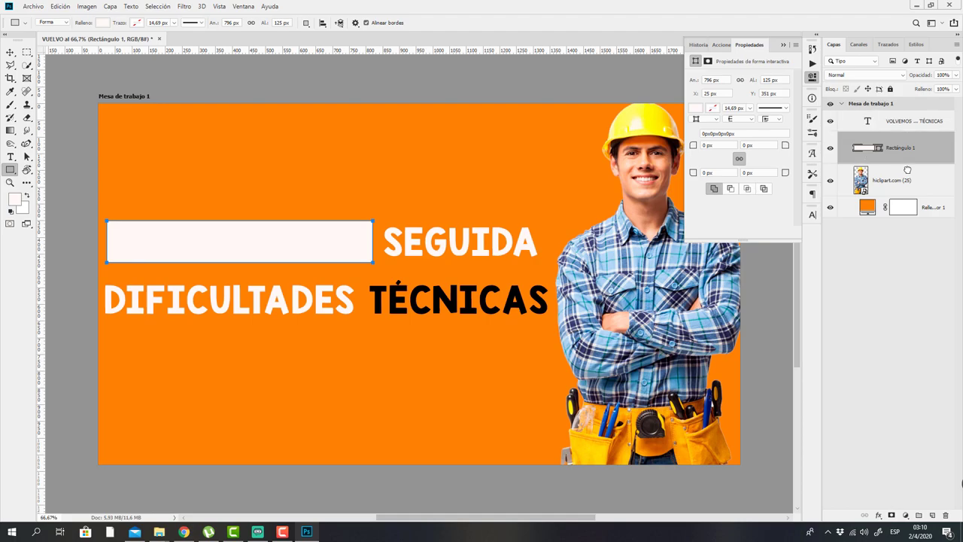
# Change the fill color of the rectangle behind "VOLVEMOS EN" to black (000000)
pyautogui.doubleClick(873, 148)
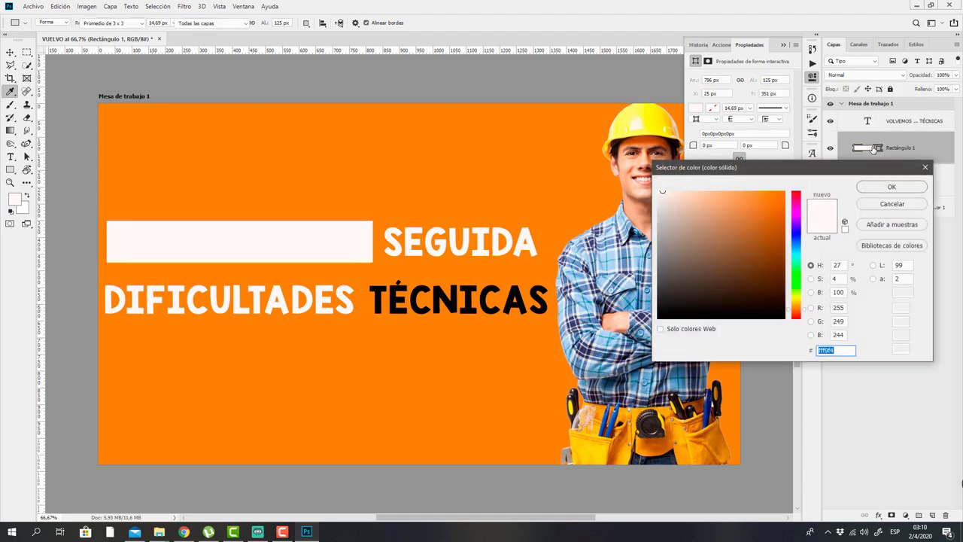
pyautogui.click(772, 317)
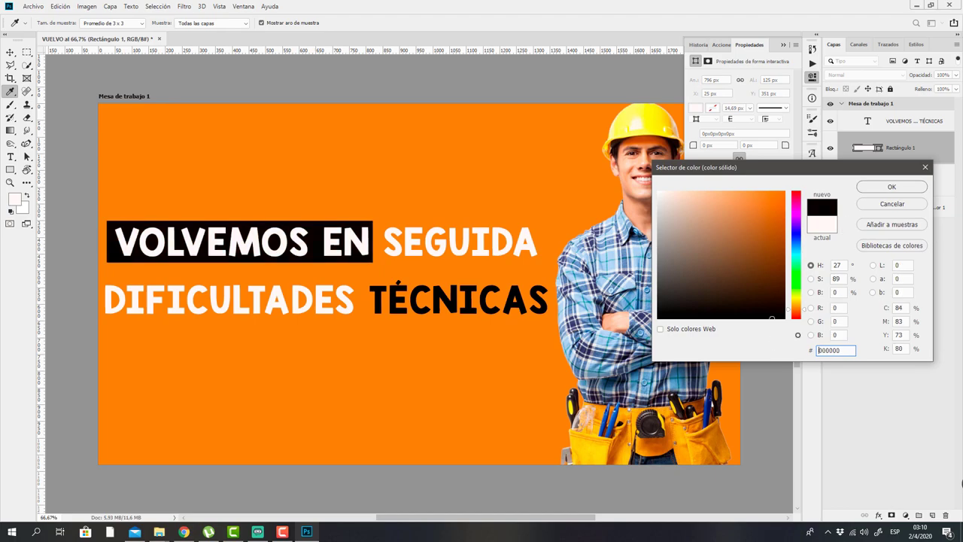
pyautogui.click(900, 190)
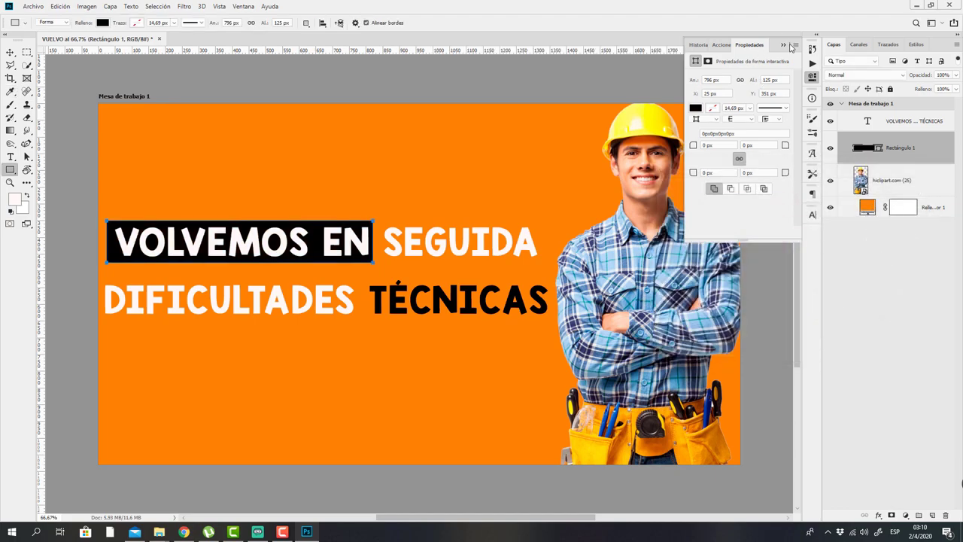
pyautogui.click(784, 47)
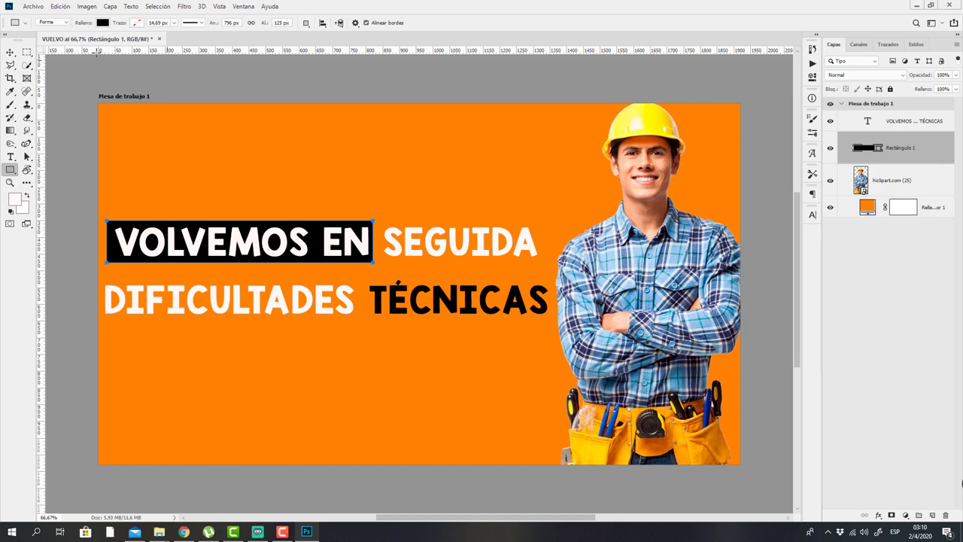
# Open the worker image in the Camera Raw filter, set luminance noise reduction to 46 and add slight sharpening
pyautogui.click(11, 52)
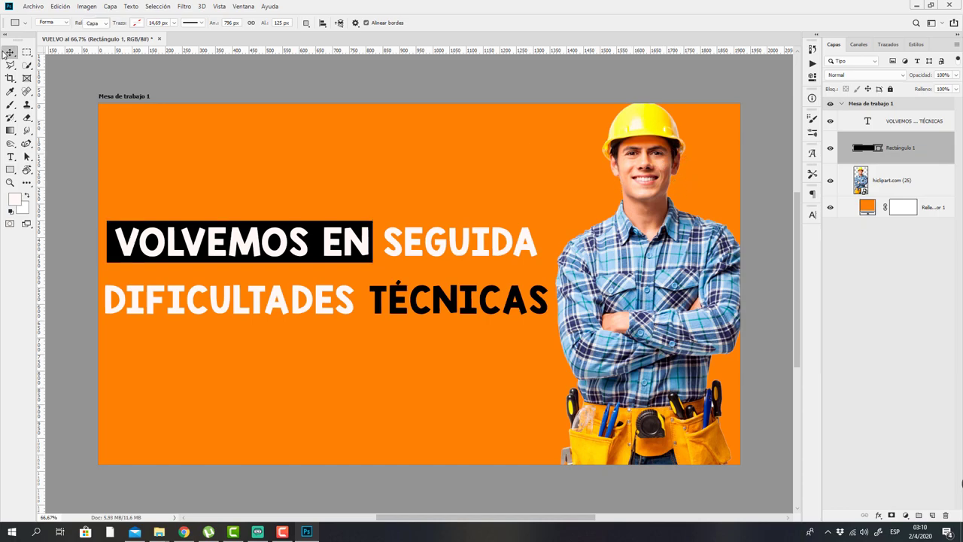
pyautogui.click(644, 298)
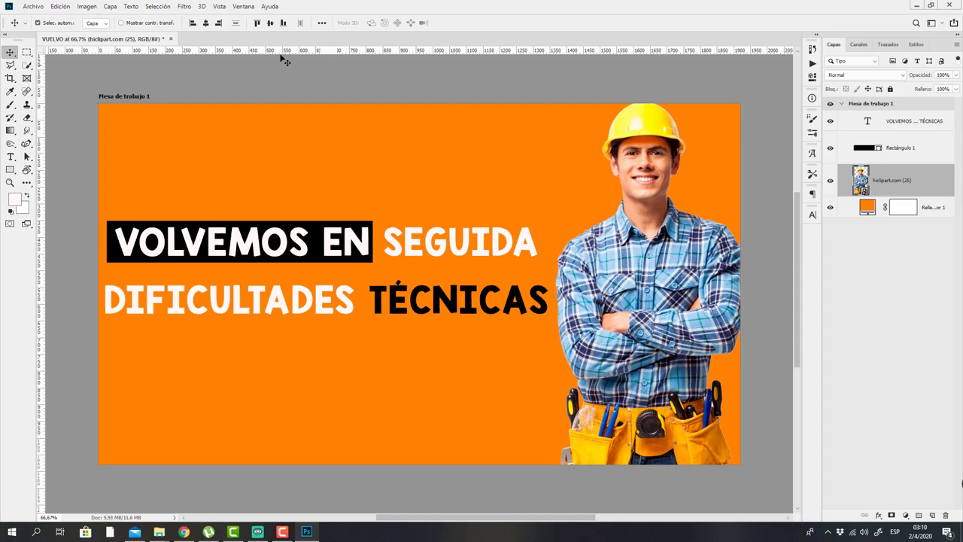
pyautogui.click(186, 6)
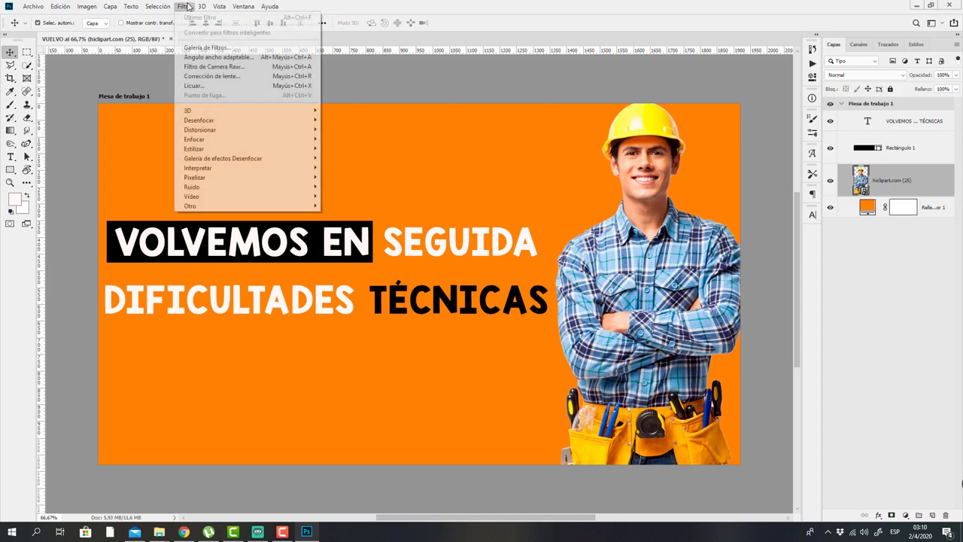
pyautogui.click(234, 67)
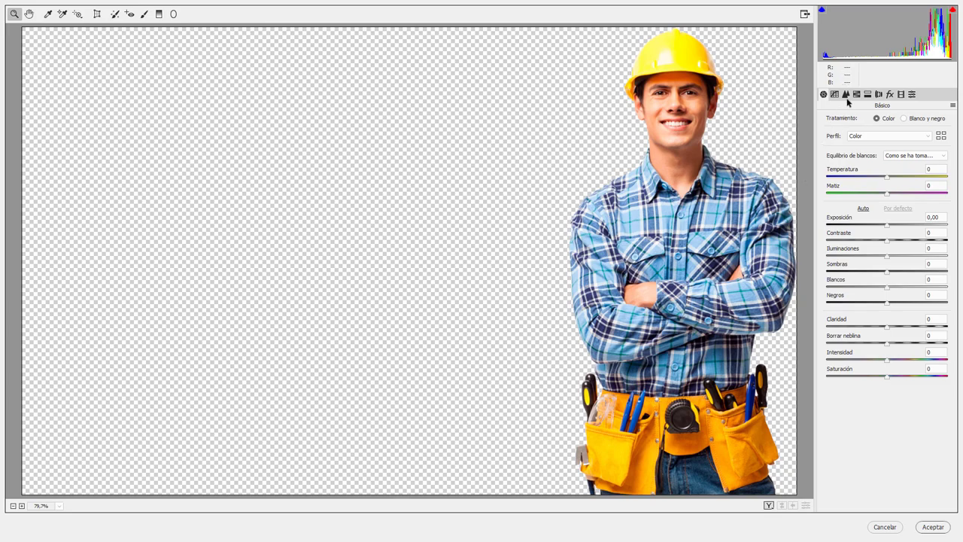
pyautogui.click(846, 95)
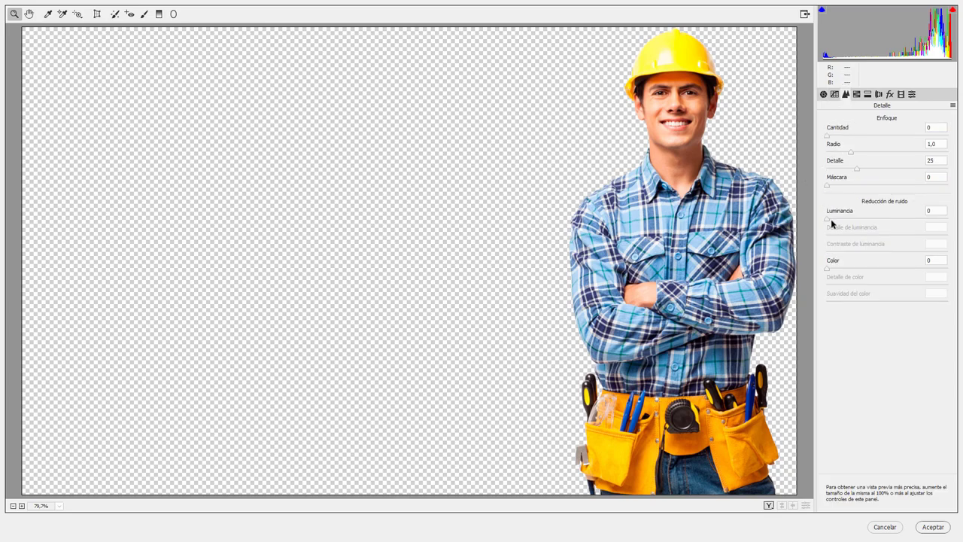
pyautogui.moveTo(831, 222); pyautogui.dragTo(882, 218)
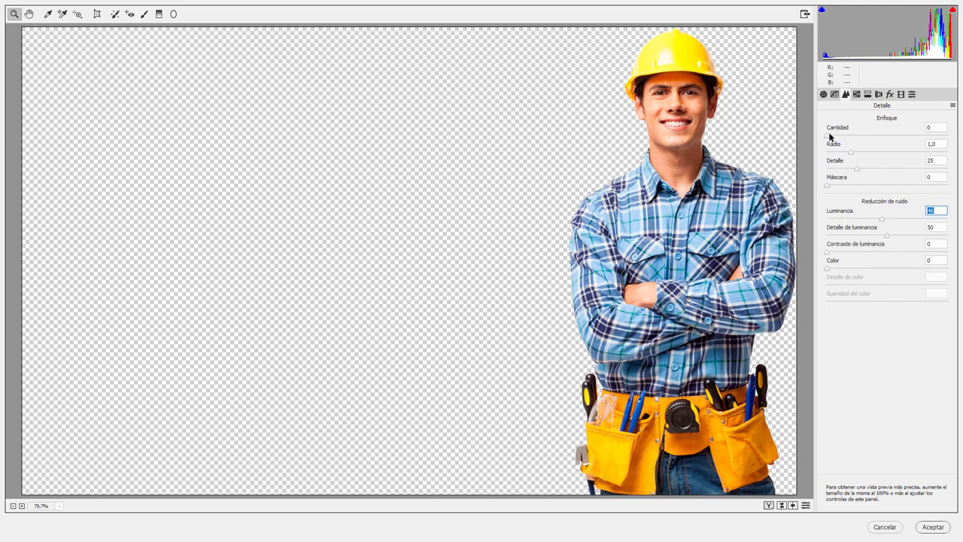
pyautogui.moveTo(831, 136); pyautogui.dragTo(843, 134)
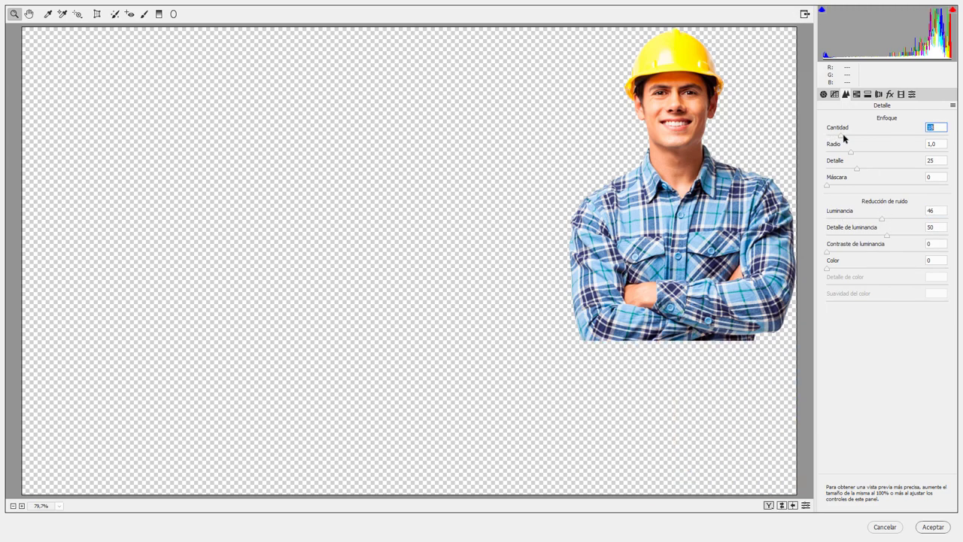
# Raise the worker image's clarity to +33 and apply the Camera Raw filter
pyautogui.click(823, 96)
pyautogui.moveTo(886, 327); pyautogui.dragTo(906, 327)
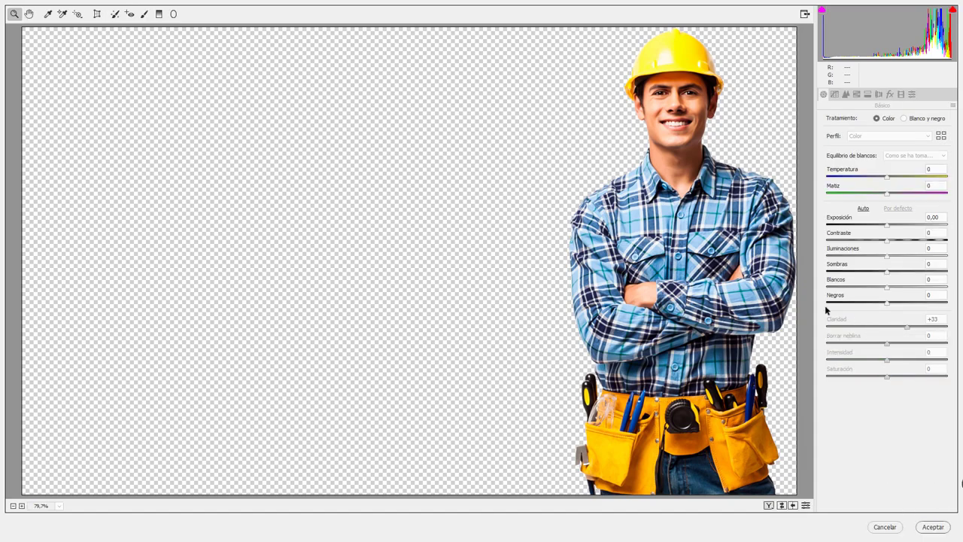
pyautogui.press('f')
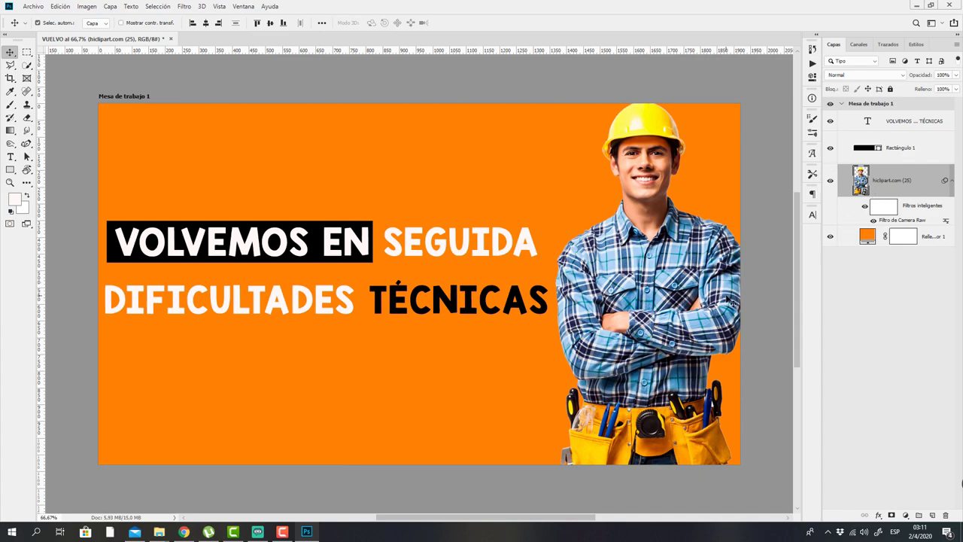
# Convert the worker image to black and white using the default preset
pyautogui.click(87, 7)
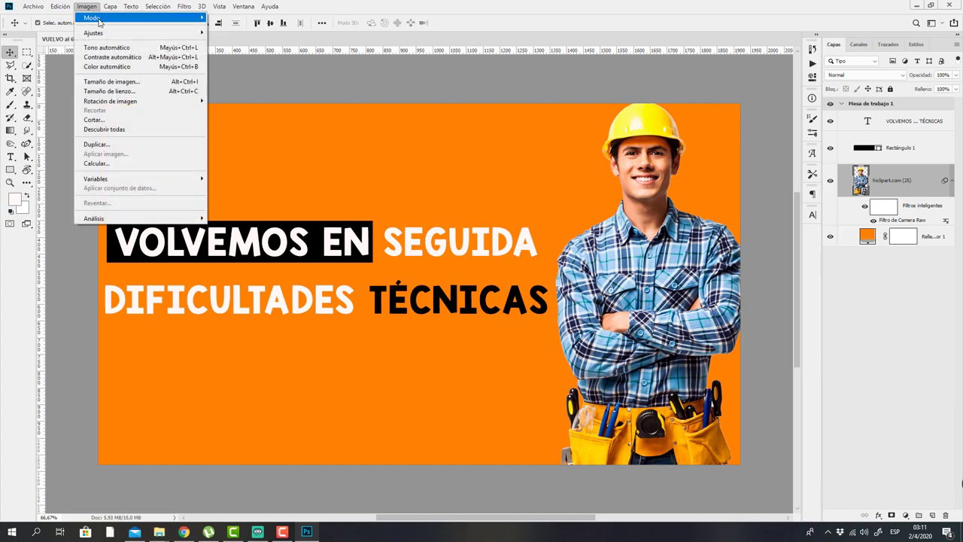
pyautogui.moveTo(108, 39)
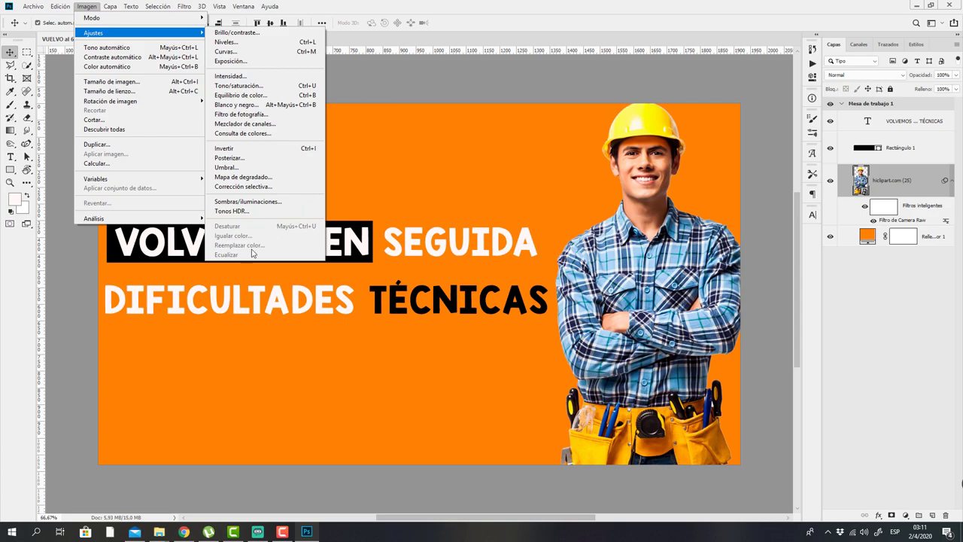
pyautogui.click(252, 105)
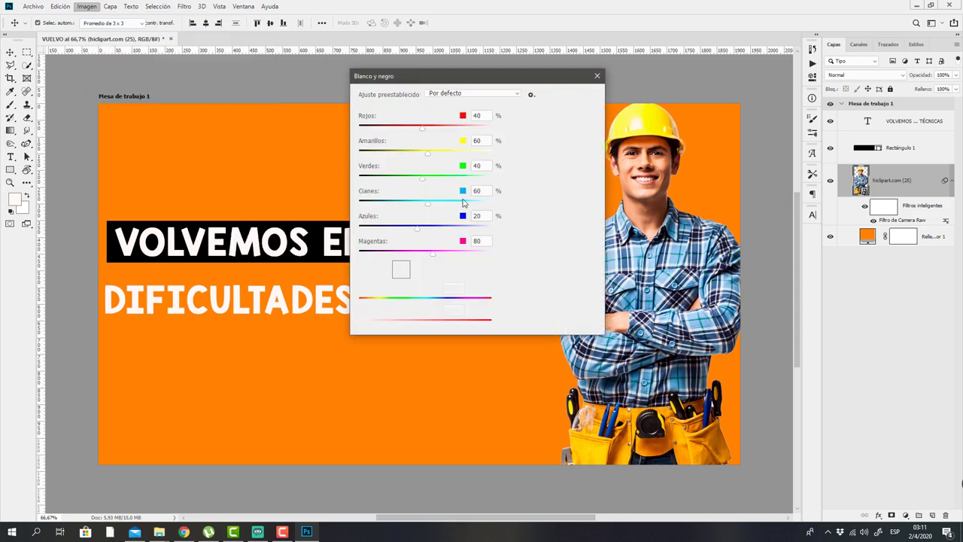
pyautogui.click(574, 96)
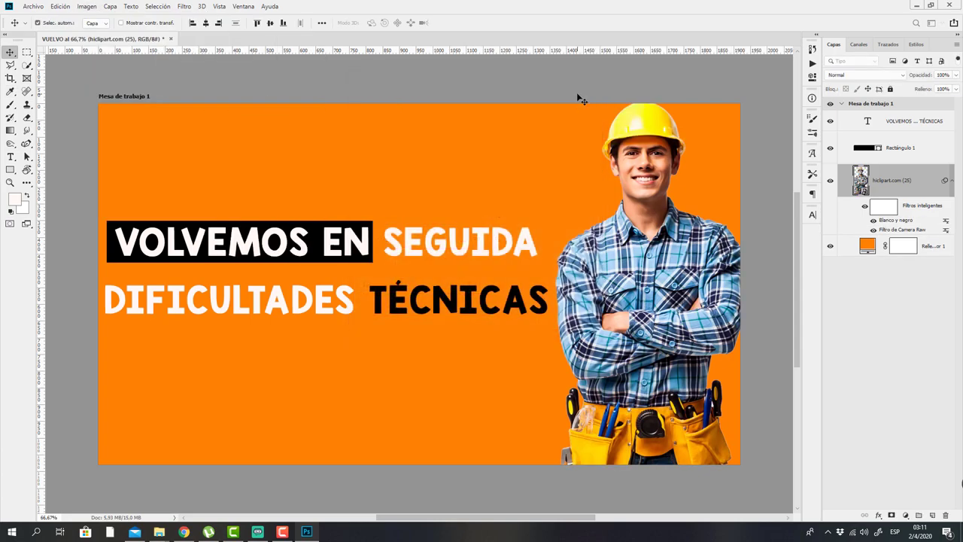
# Apply a Levels adjustment to the worker image with the black input level set to 23
pyautogui.click(86, 6)
pyautogui.moveTo(167, 34)
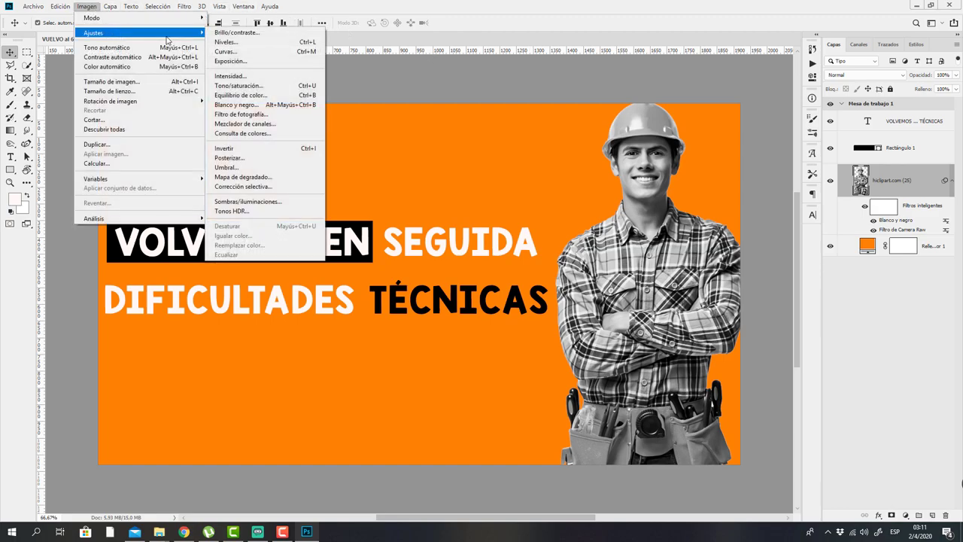
pyautogui.click(254, 47)
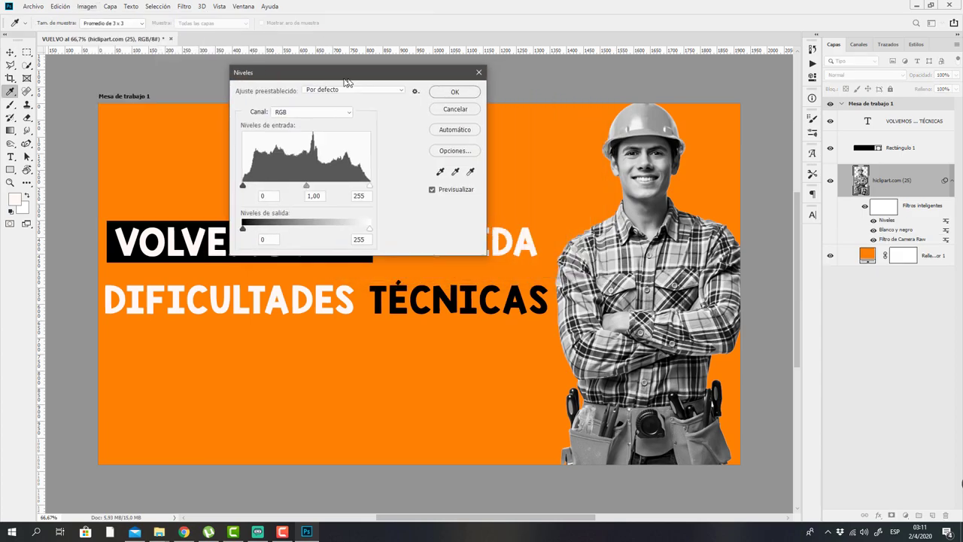
pyautogui.moveTo(345, 78); pyautogui.dragTo(339, 77)
pyautogui.moveTo(238, 186); pyautogui.dragTo(249, 187)
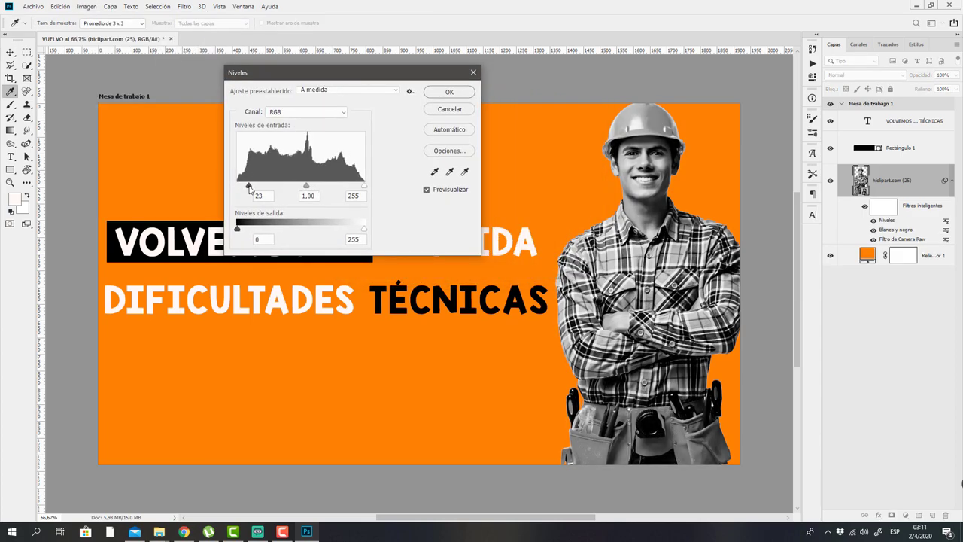
pyautogui.click(450, 92)
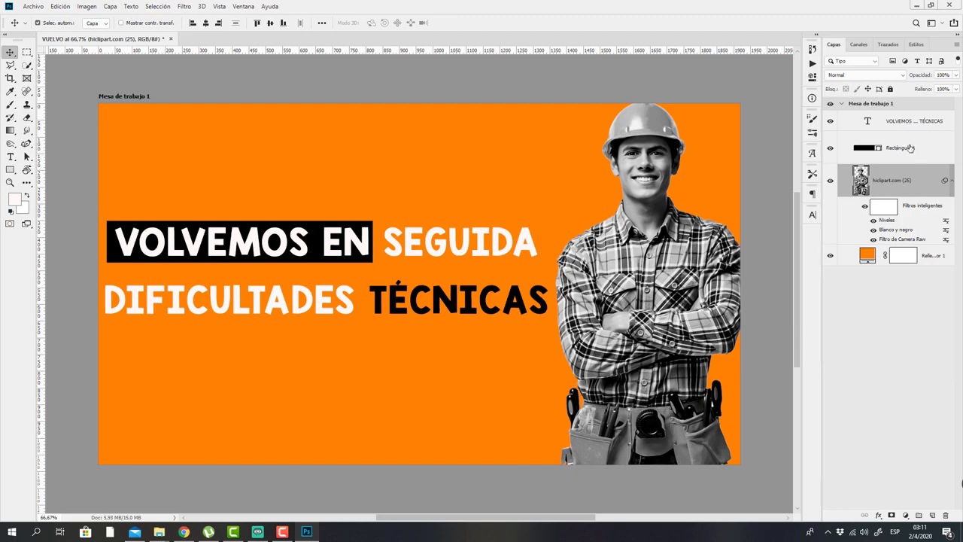
# Move the text and the black rectangle together slightly down and to the right on the artboard
pyautogui.click(881, 146)
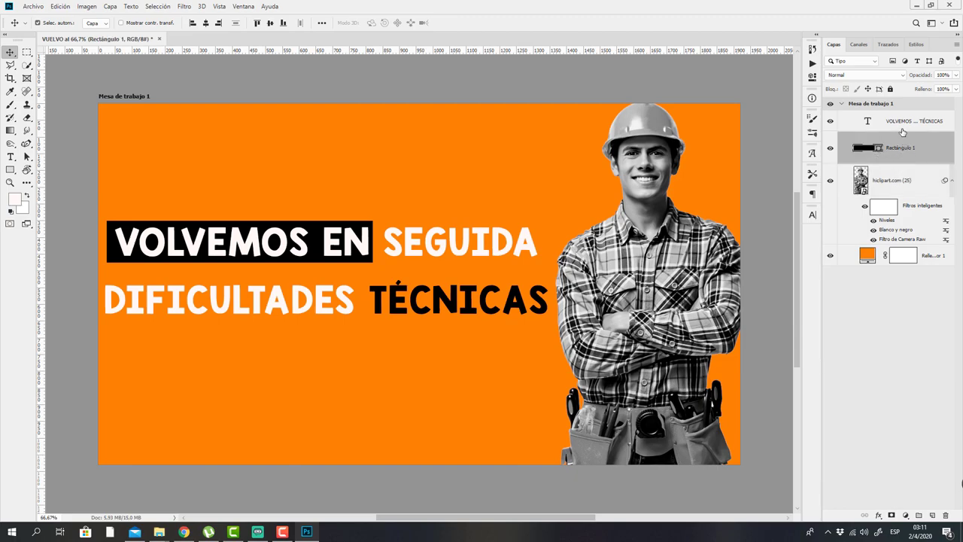
pyautogui.keyDown('shift'); pyautogui.click(909, 131); pyautogui.keyUp('shift')
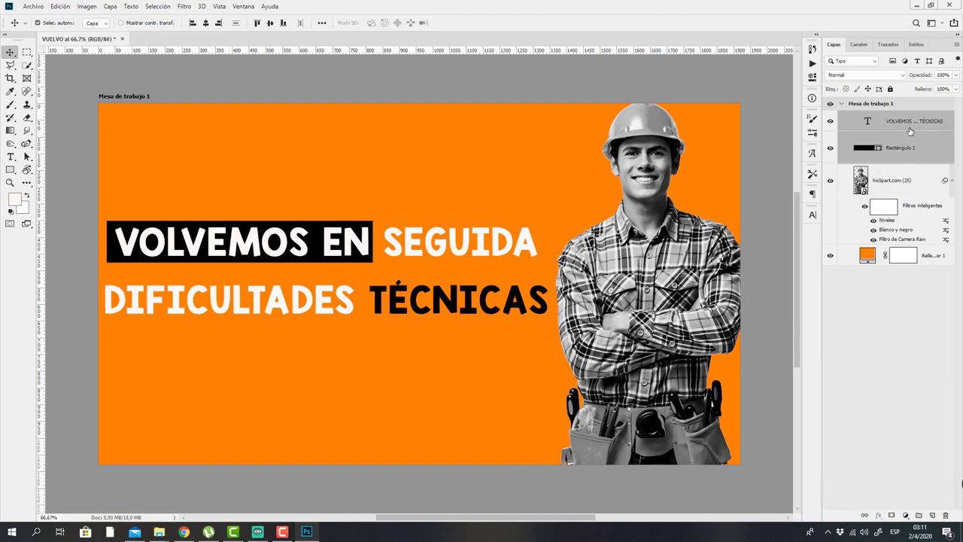
pyautogui.hotkey('ctrl', 't')
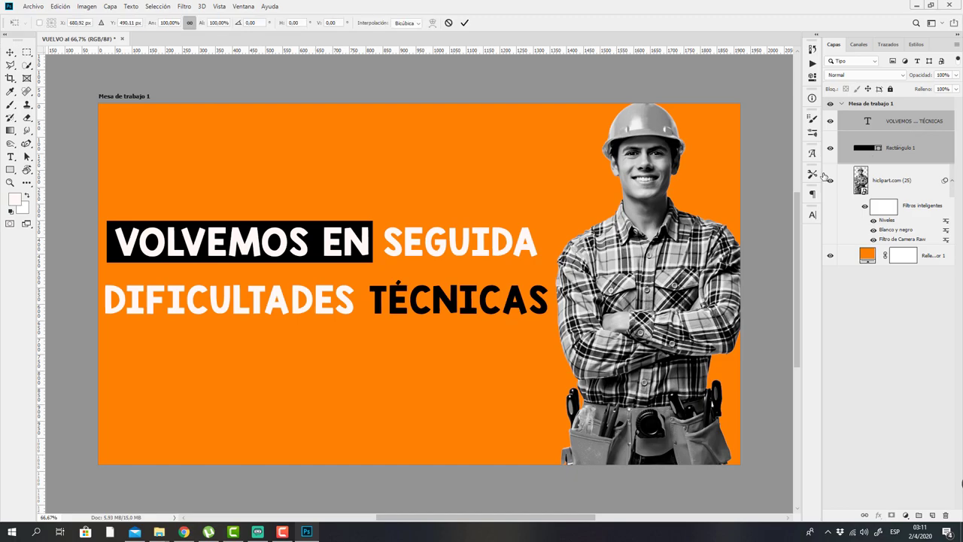
pyautogui.moveTo(452, 240)
pyautogui.mouseDown()
pyautogui.moveTo(446, 258)
pyautogui.moveTo(455, 253)
pyautogui.mouseUp()
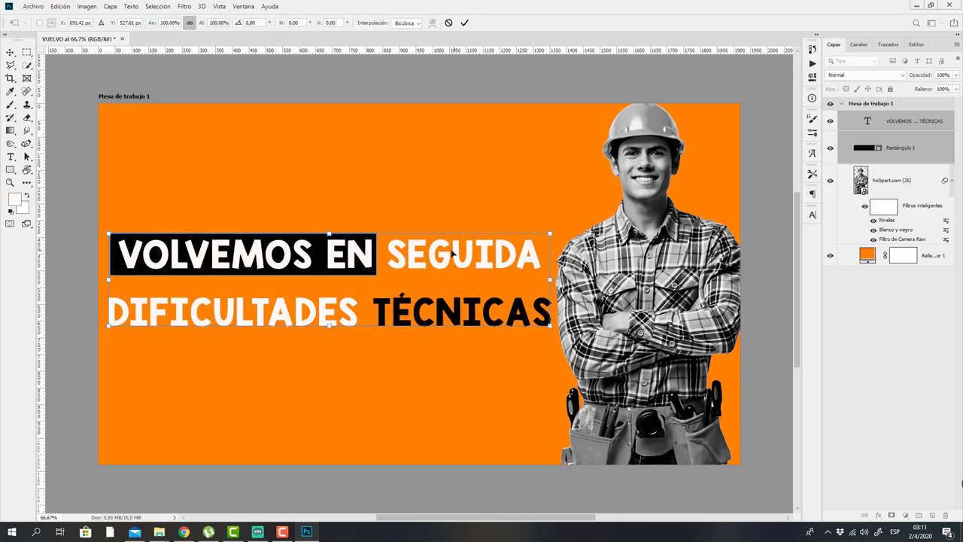
pyautogui.press('Return')
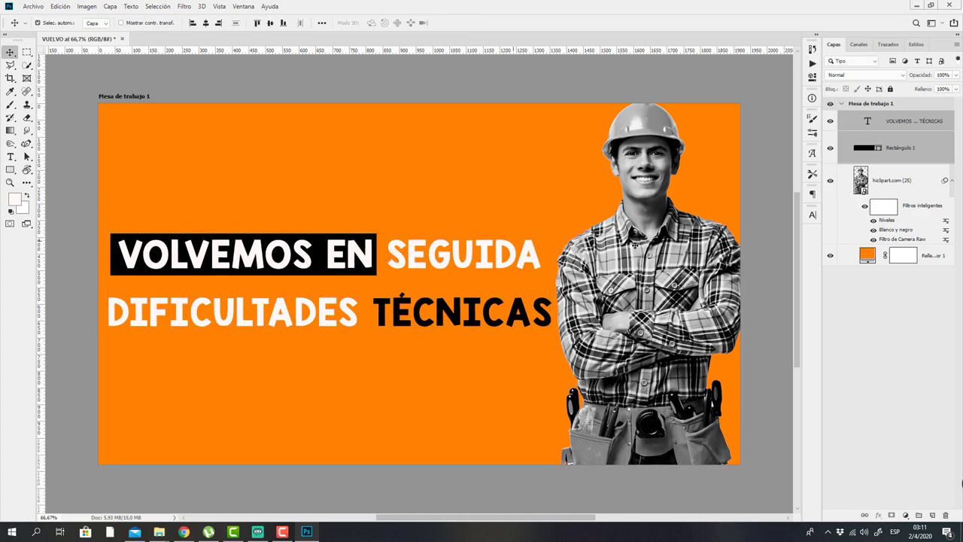
pyautogui.click(780, 191)
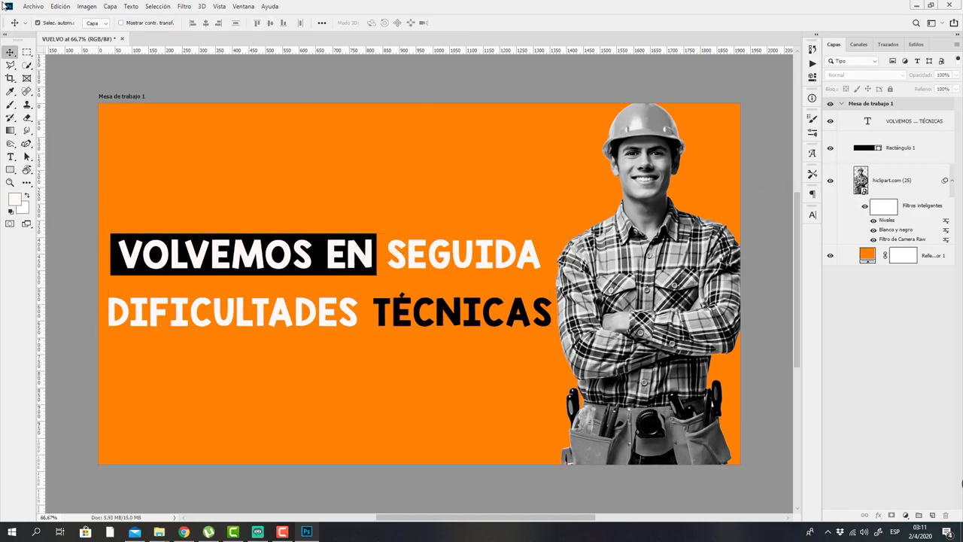
# Save the design as VUELVO.psd in the Descargas folder with maximum compatibility
pyautogui.click(31, 7)
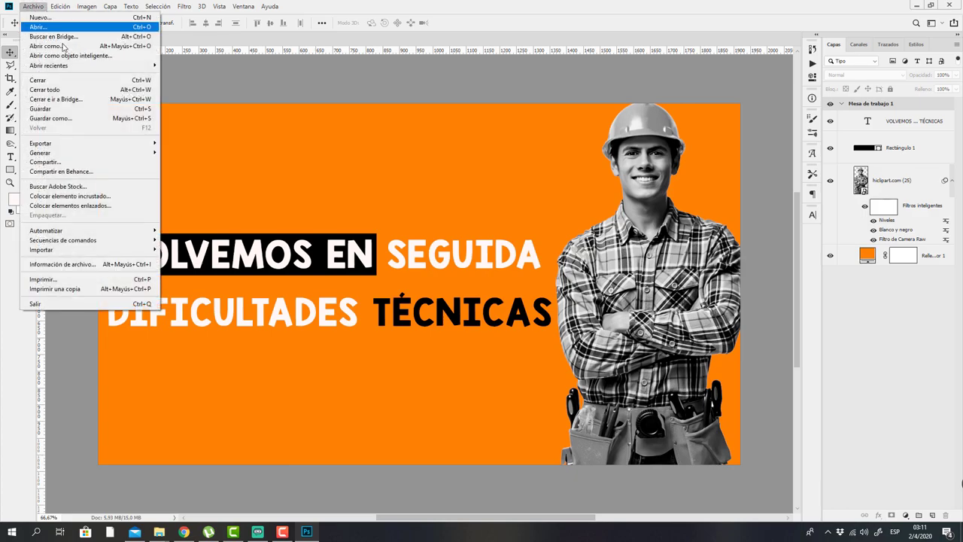
pyautogui.click(75, 118)
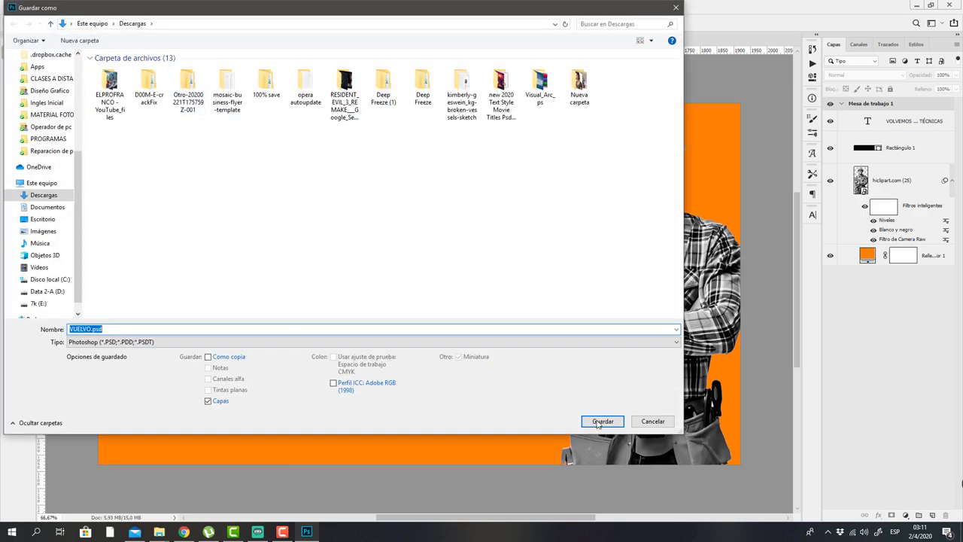
pyautogui.click(601, 421)
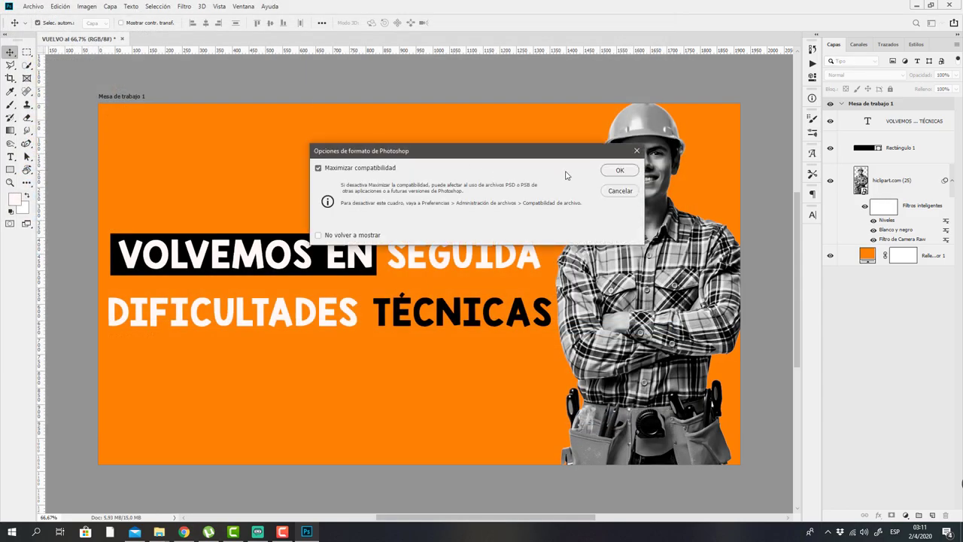
pyautogui.click(613, 174)
# Quick-export the artboard as a PNG named DESCANSO in the Descargas folder
pyautogui.click(33, 6)
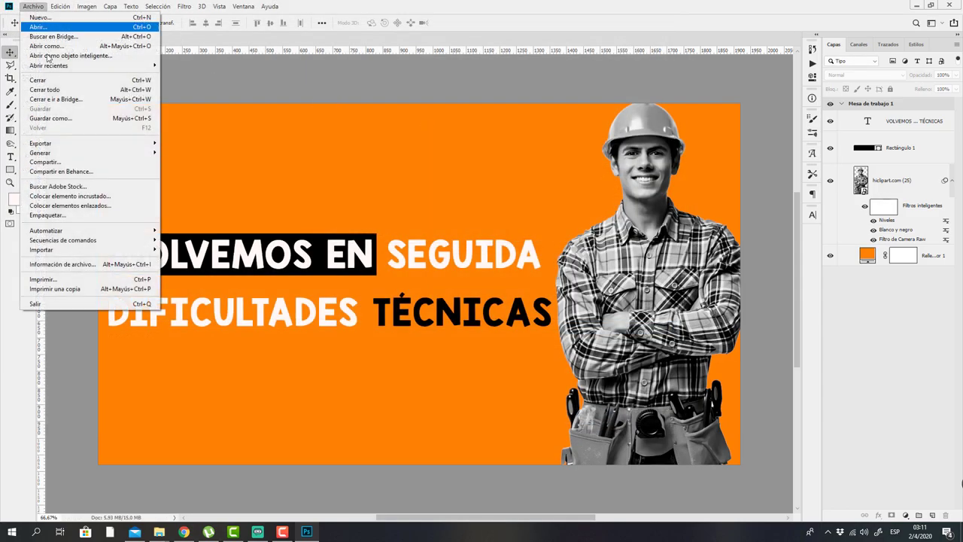
pyautogui.moveTo(88, 145)
pyautogui.click(227, 142)
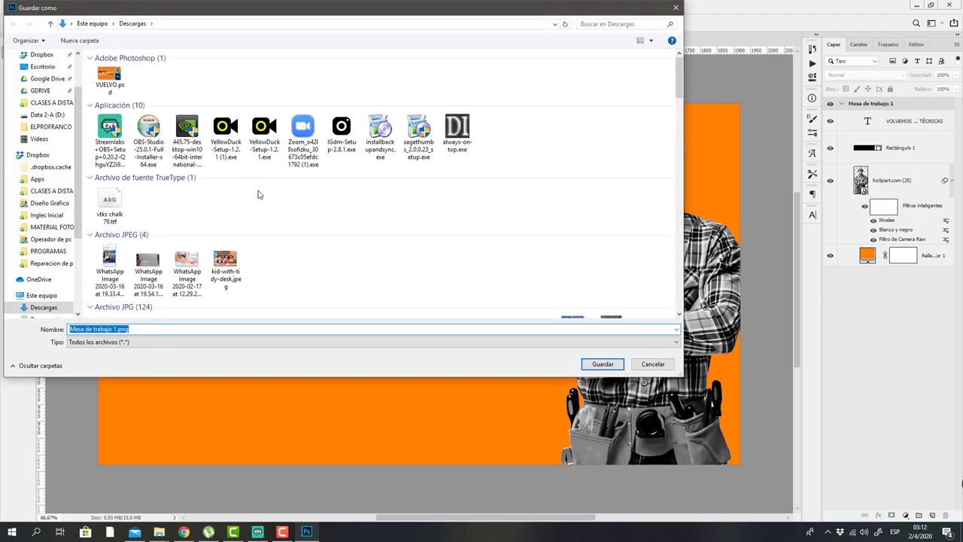
pyautogui.write('DESCANSO')
pyautogui.press('Return')
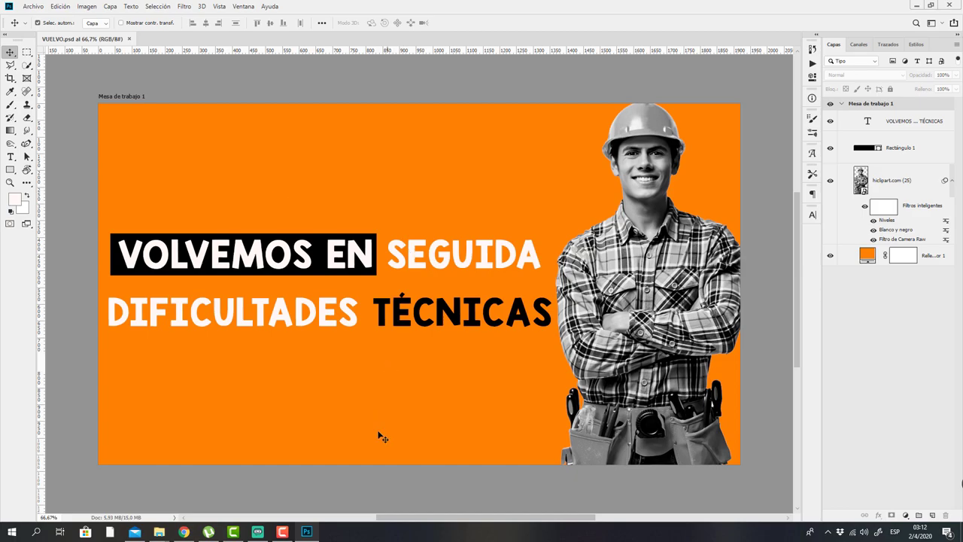
# Switch to Streamlabs OBS and replace the BRB source's image in the Vuelvo en Seguida scene with DESCANSO.png
pyautogui.click(265, 532)
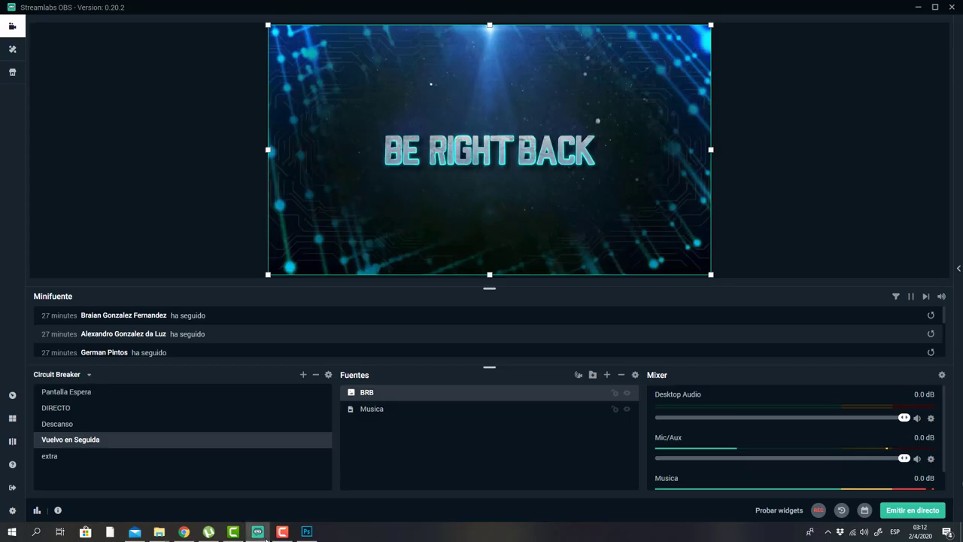
pyautogui.doubleClick(382, 398)
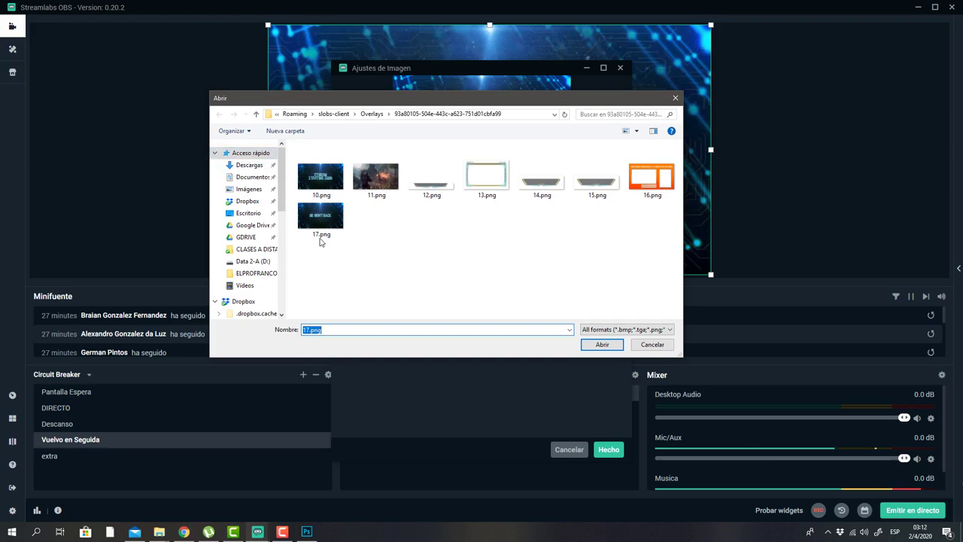
pyautogui.click(250, 153)
pyautogui.scroll(-1, 340, 256)
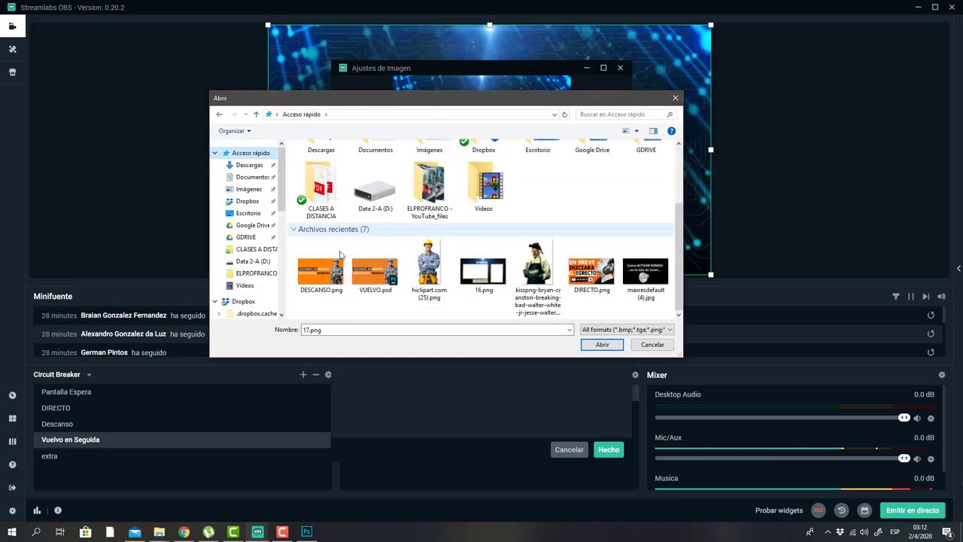
pyautogui.click(322, 272)
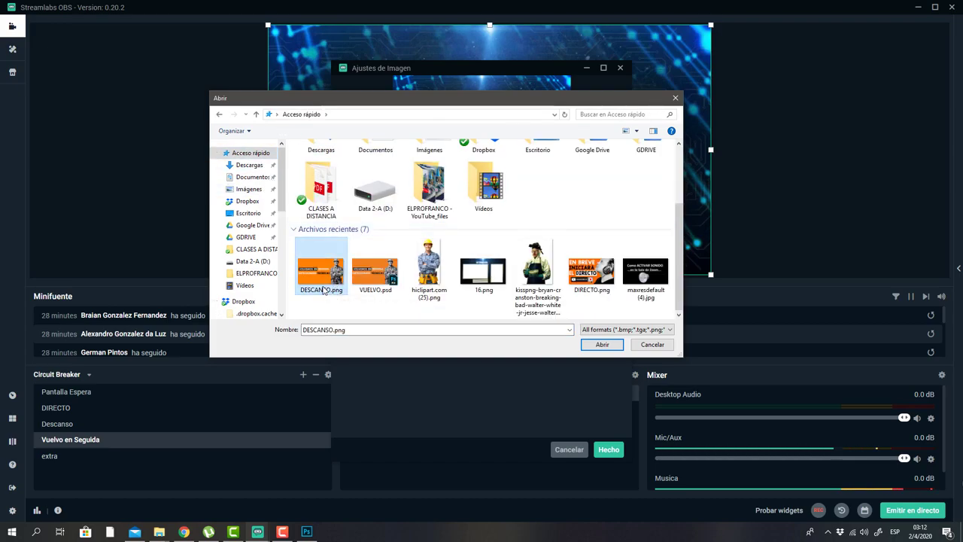
pyautogui.doubleClick(323, 285)
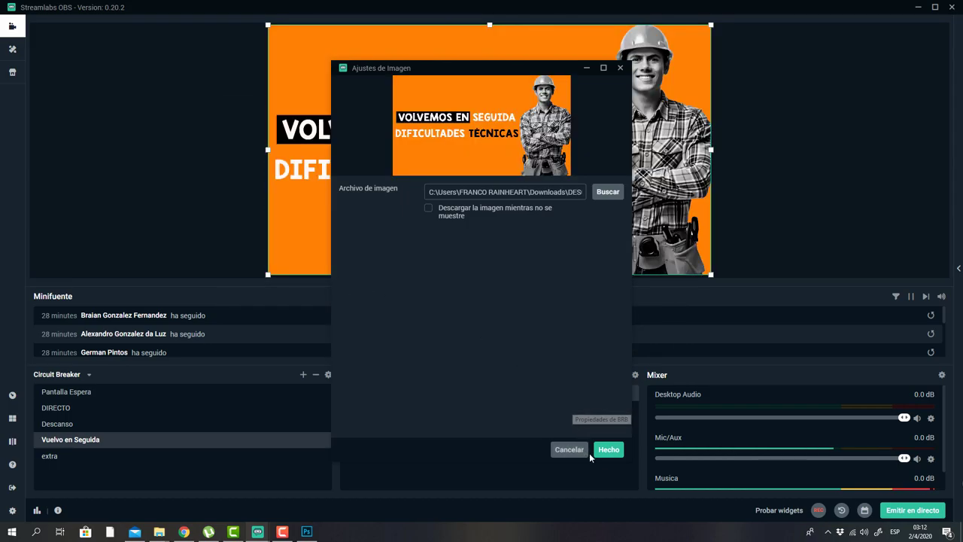
pyautogui.click(602, 449)
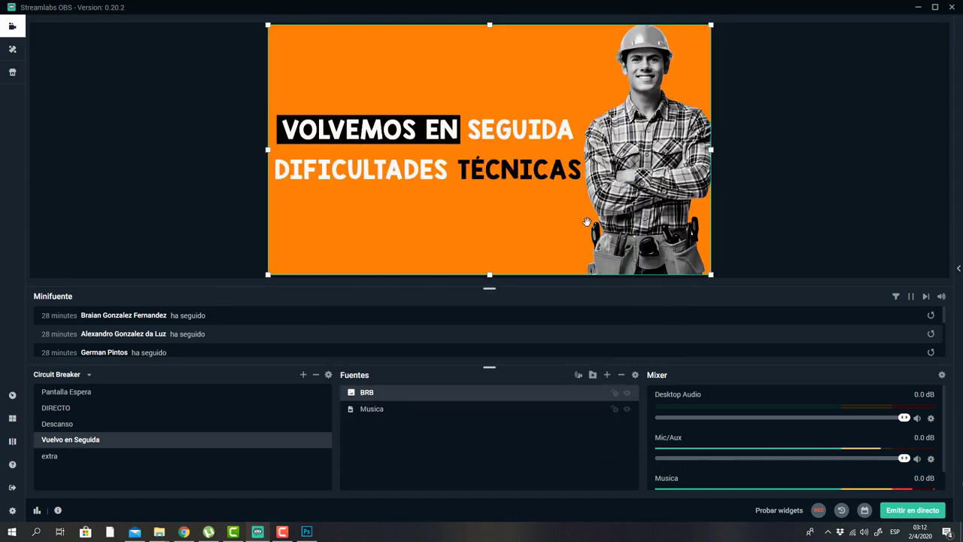
# Fit the BRB image to the screen with the Ajustar a pantalla transform and deselect it
pyautogui.rightClick(458, 140)
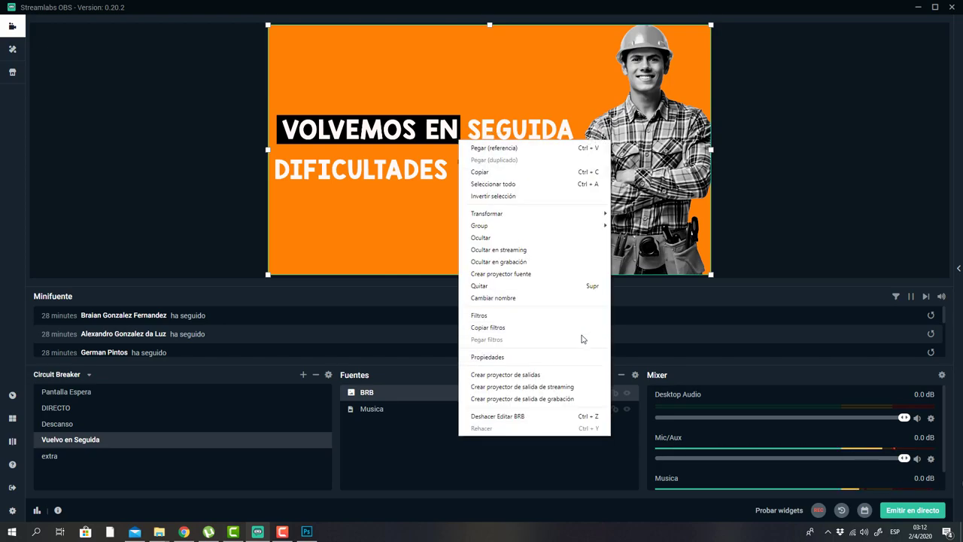
pyautogui.moveTo(576, 214)
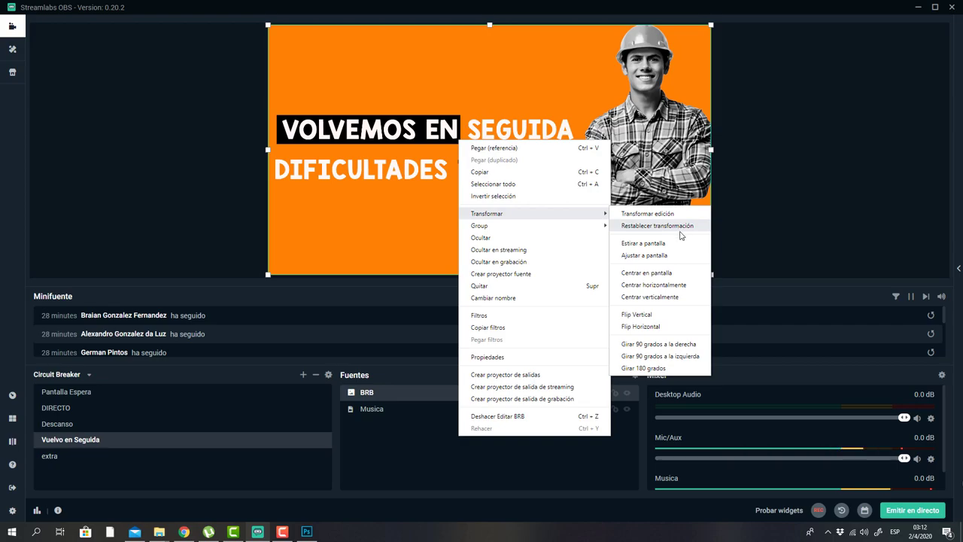
pyautogui.click(656, 256)
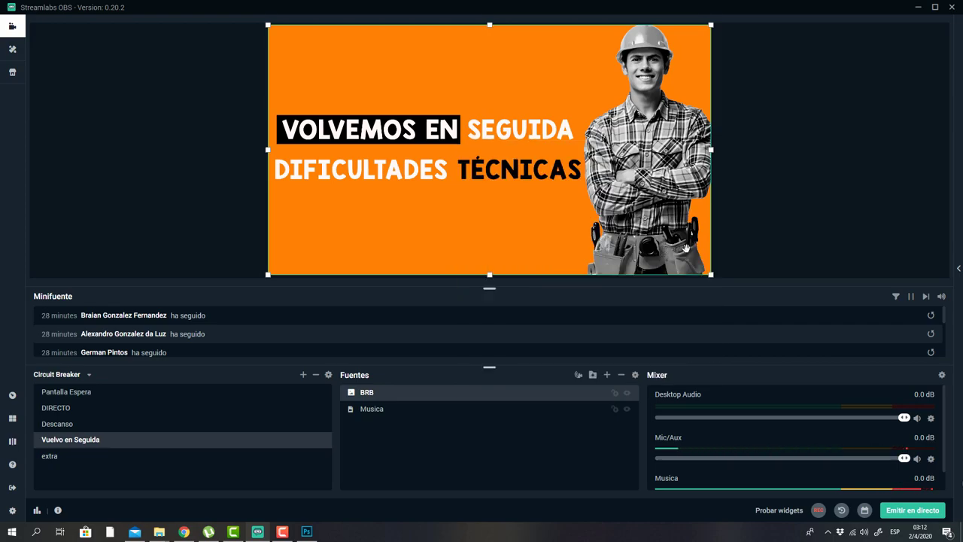
pyautogui.click(765, 200)
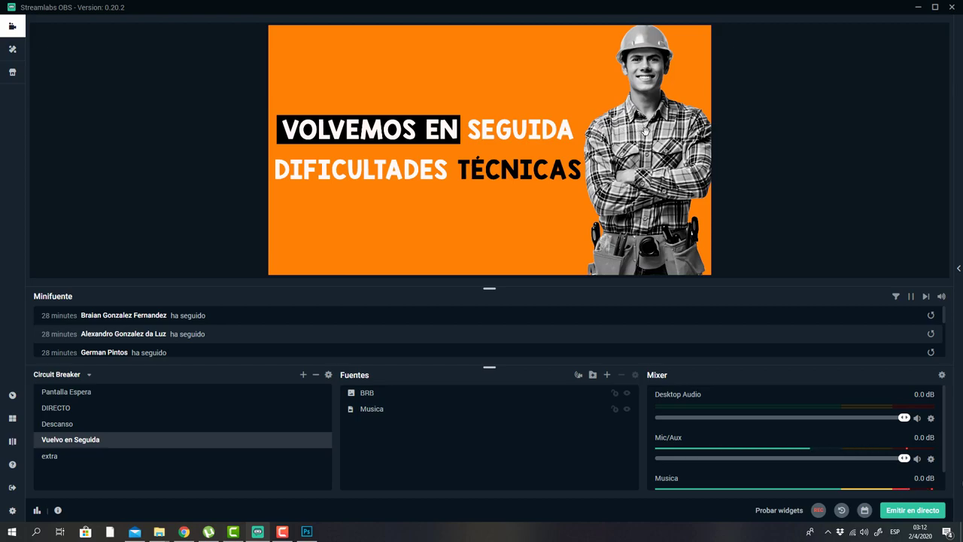
# Review the Pantalla Espera, DIRECTO, Descanso, Vuelvo en Seguida and extra scenes one after another
pyautogui.click(70, 395)
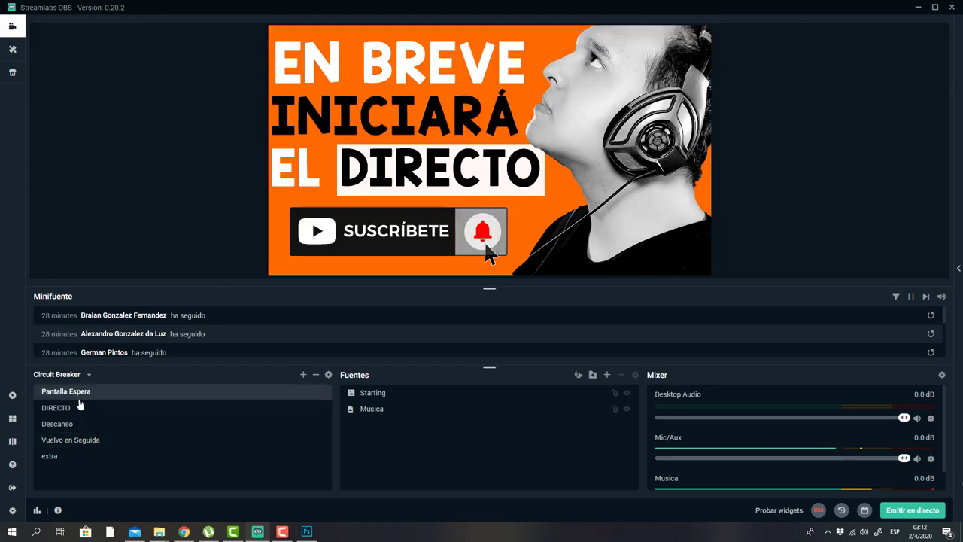
pyautogui.click(78, 410)
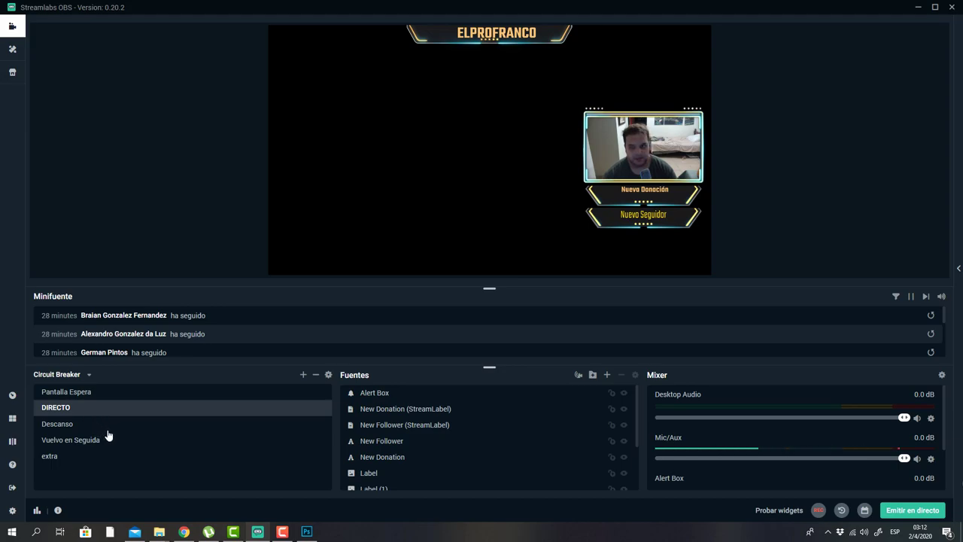
pyautogui.click(95, 427)
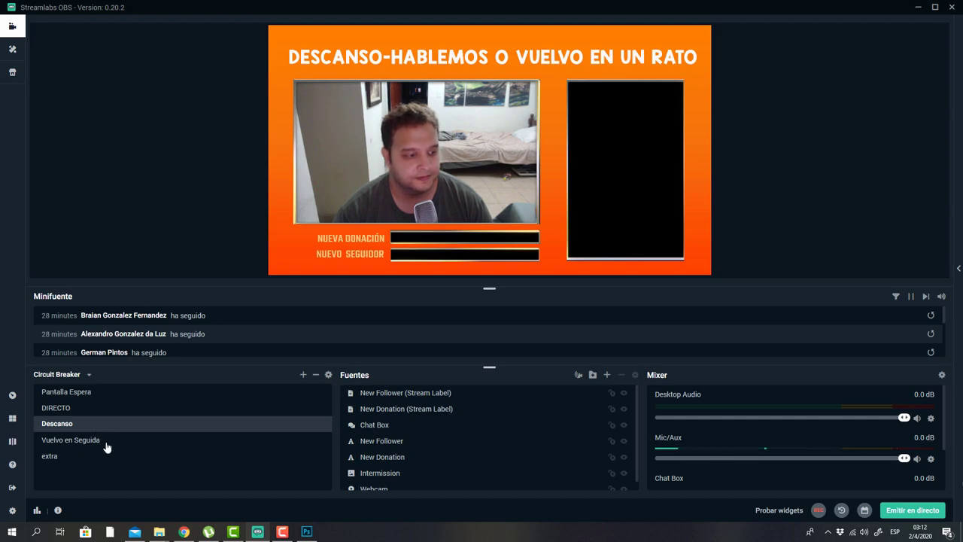
pyautogui.click(106, 443)
pyautogui.click(85, 459)
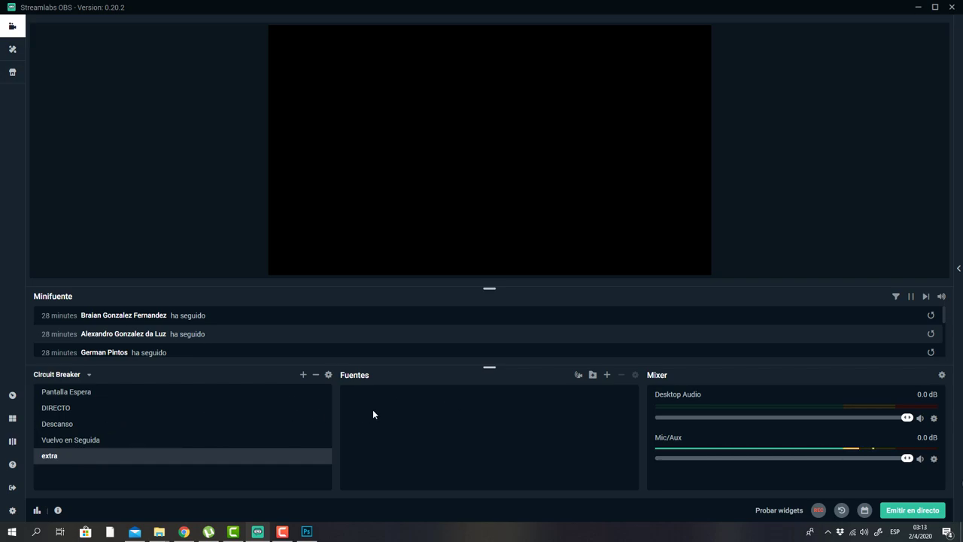
# Examine the descriptions of the widgets available as new sources, such as Cuadro de chat, Compartir medios, Objetivo de estrellas and Lista de eventos
pyautogui.click(606, 375)
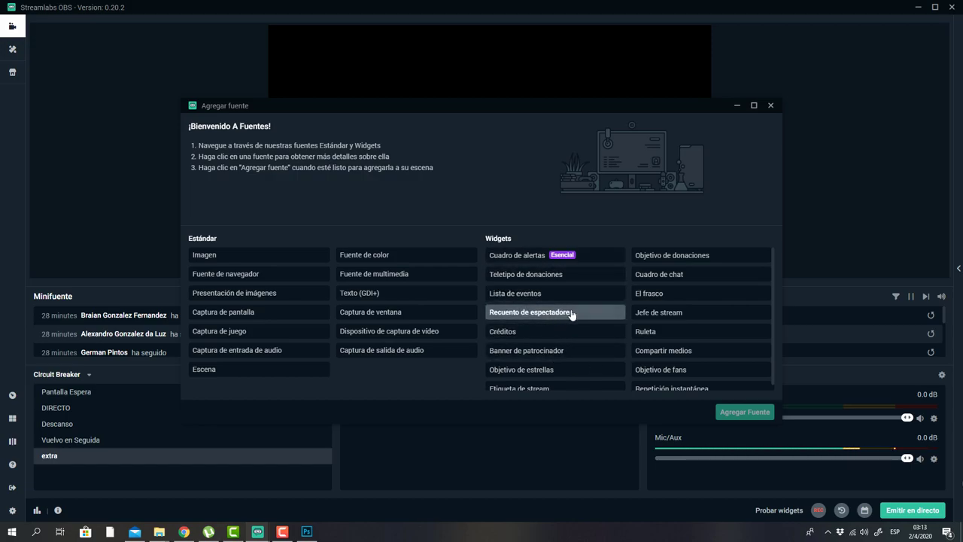
pyautogui.scroll(-1, 538, 364)
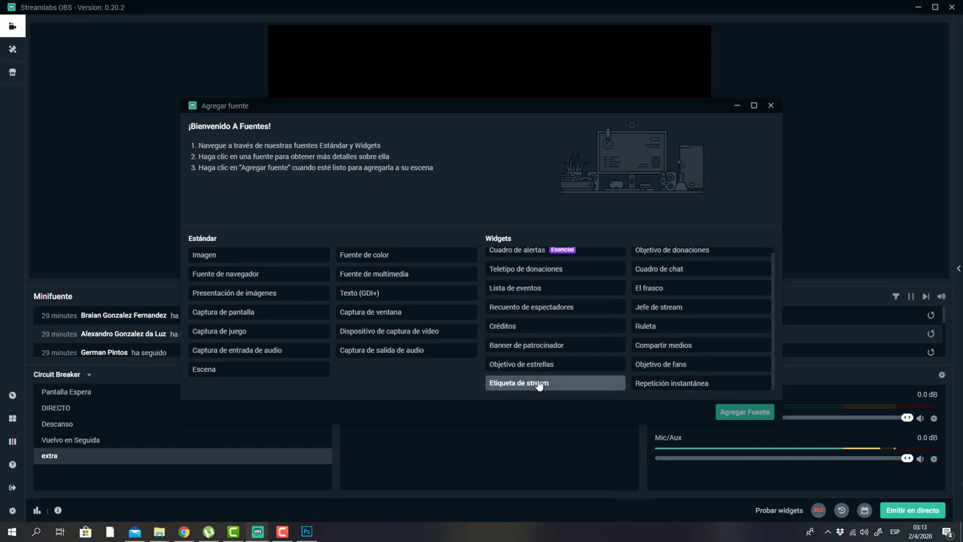
pyautogui.scroll(1, 572, 376)
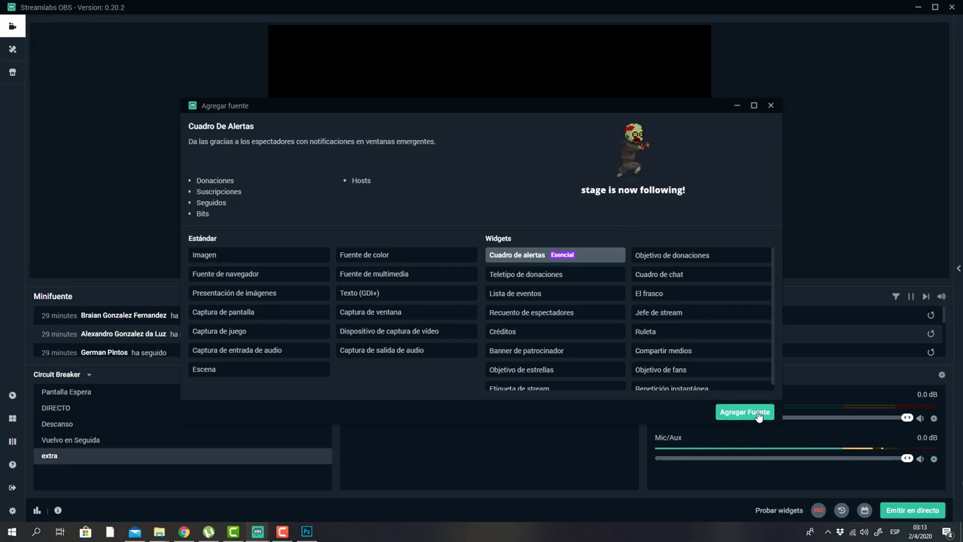
pyautogui.click(676, 313)
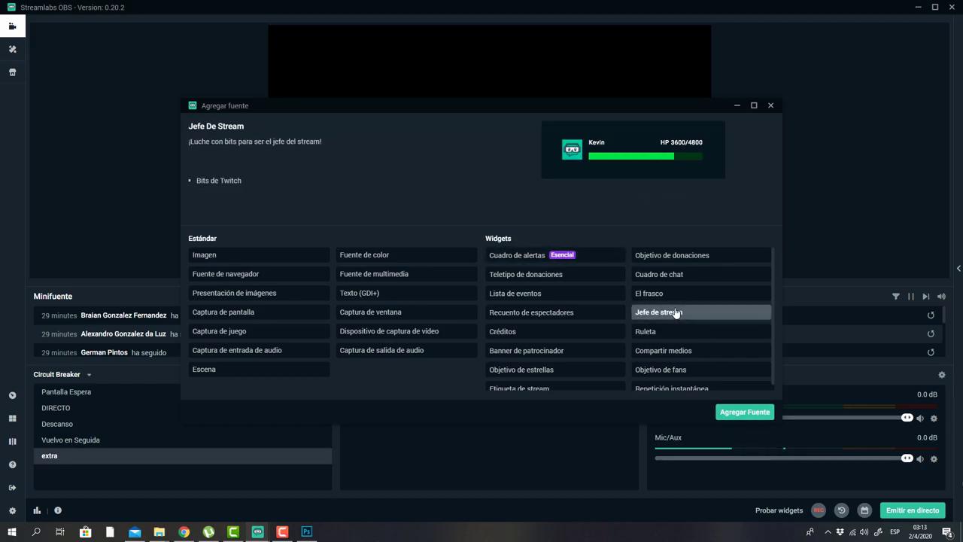
pyautogui.click(663, 293)
pyautogui.click(673, 273)
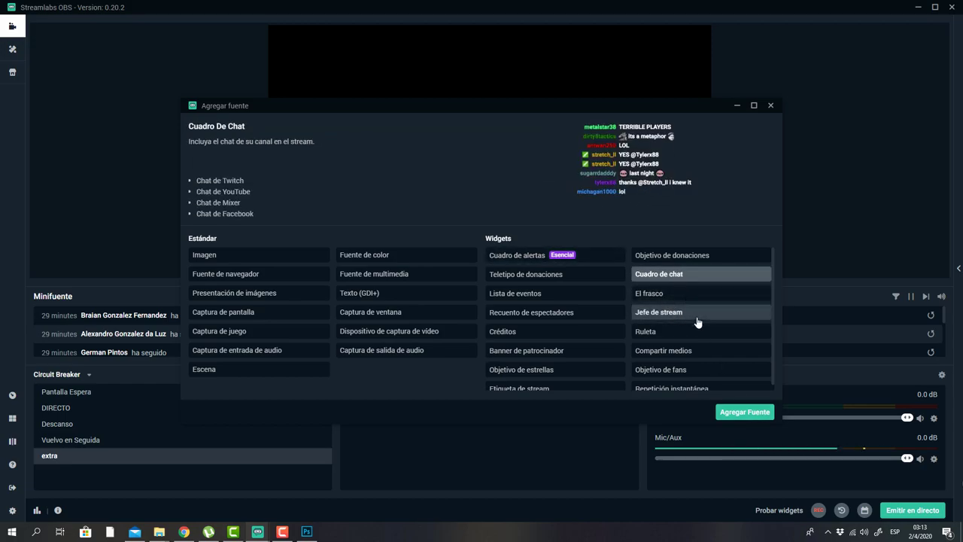
pyautogui.click(698, 316)
pyautogui.click(695, 350)
pyautogui.click(694, 368)
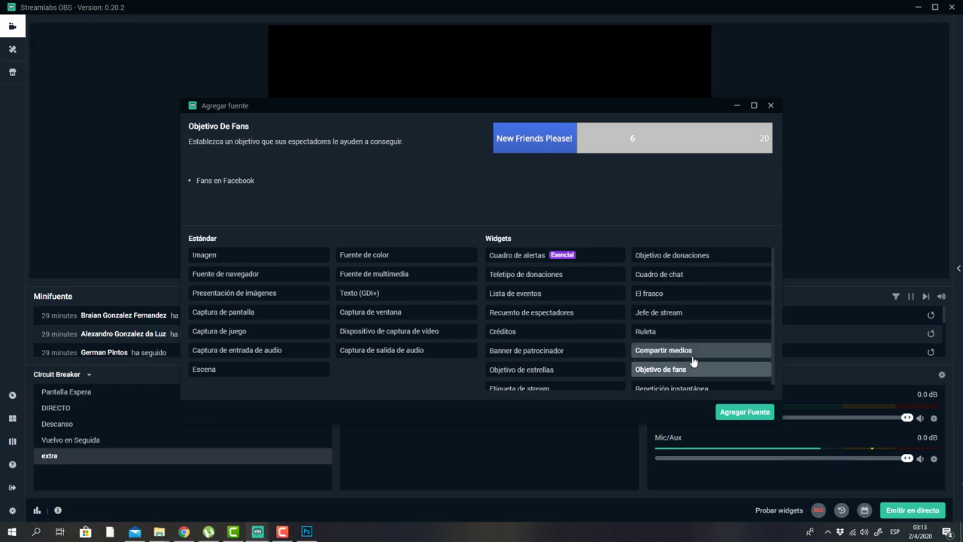
pyautogui.click(692, 355)
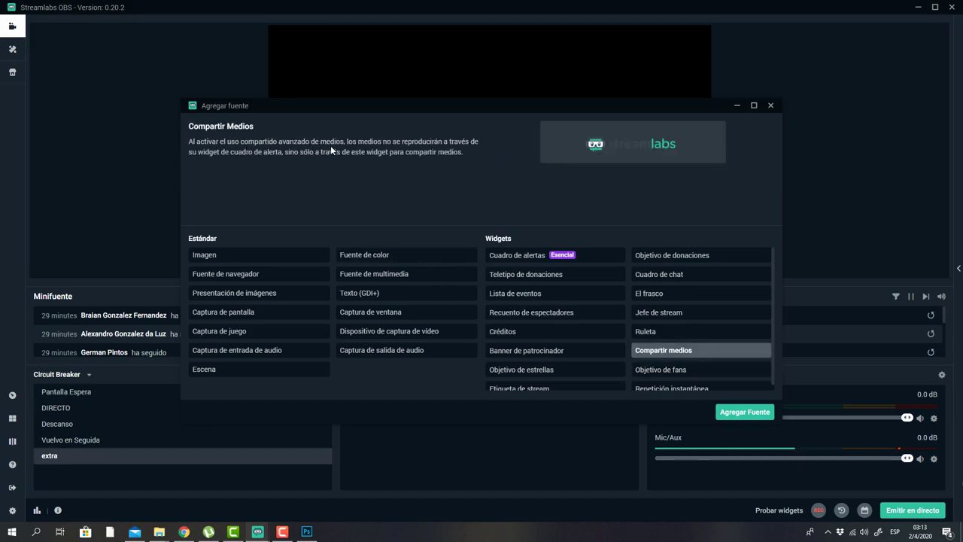
pyautogui.click(535, 370)
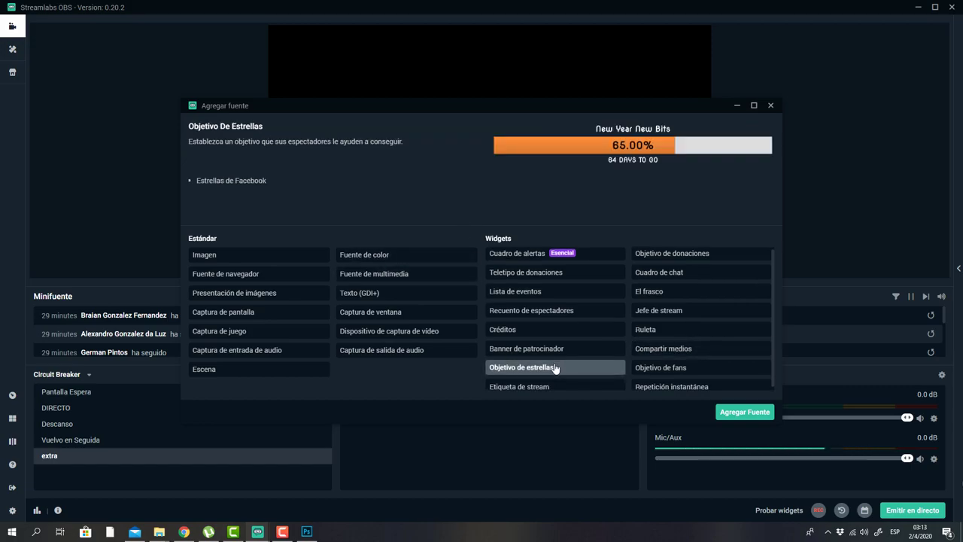
pyautogui.scroll(-1, 550, 369)
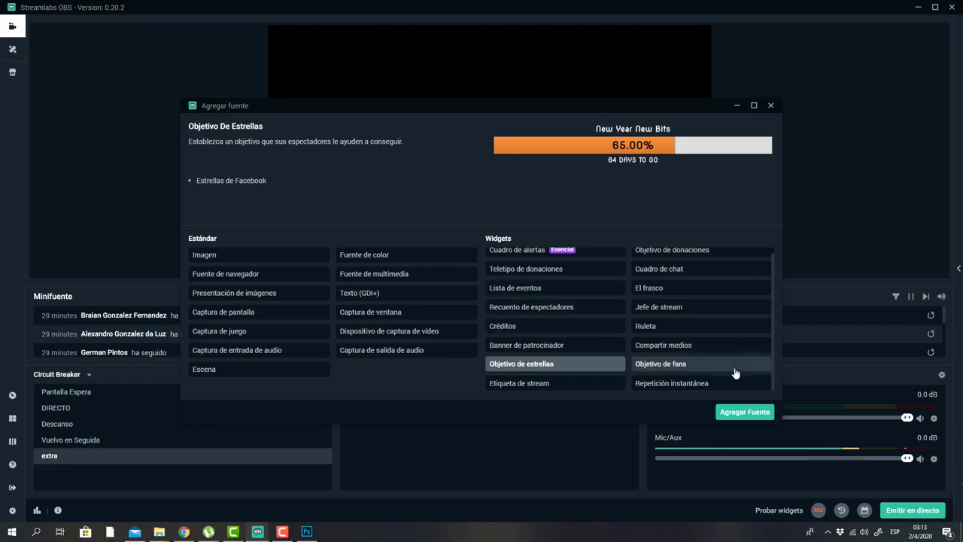
pyautogui.scroll(1, 534, 339)
pyautogui.click(547, 291)
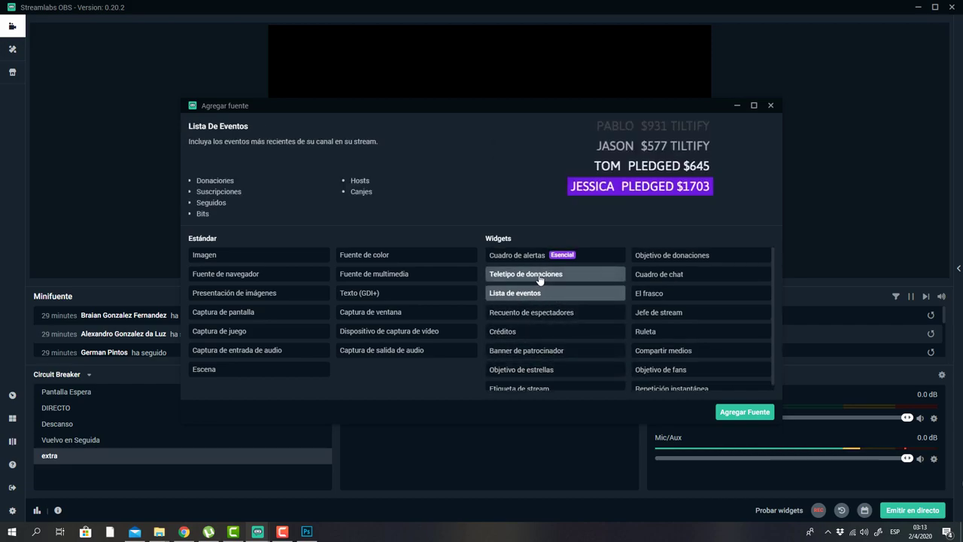
# Try to add the existing Alert Box as a Cuadro de alertas source in the extra scene
pyautogui.click(521, 261)
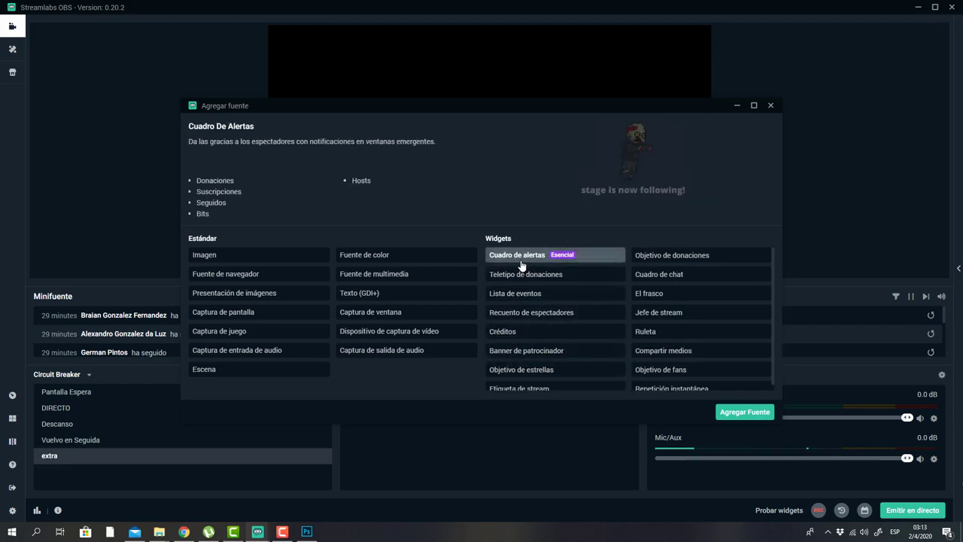
pyautogui.click(749, 414)
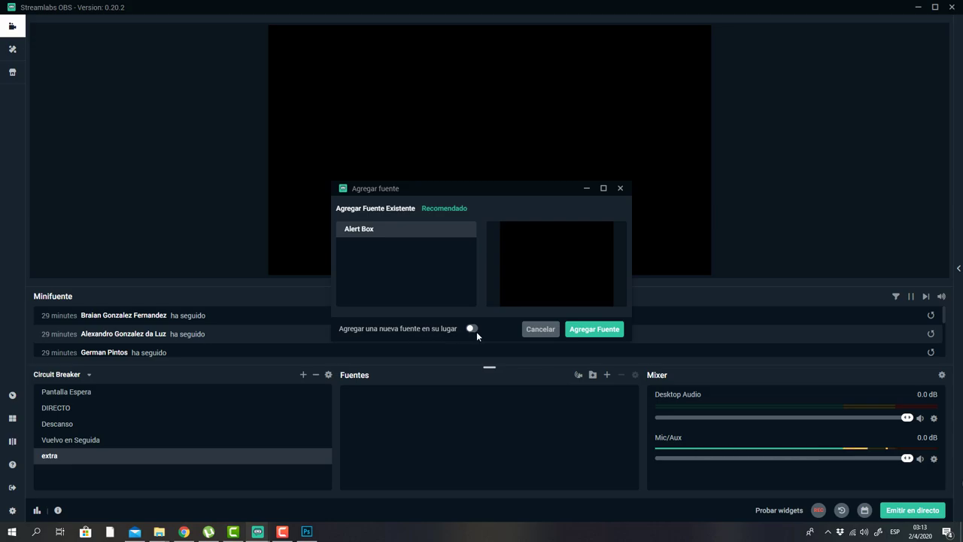
pyautogui.click(595, 331)
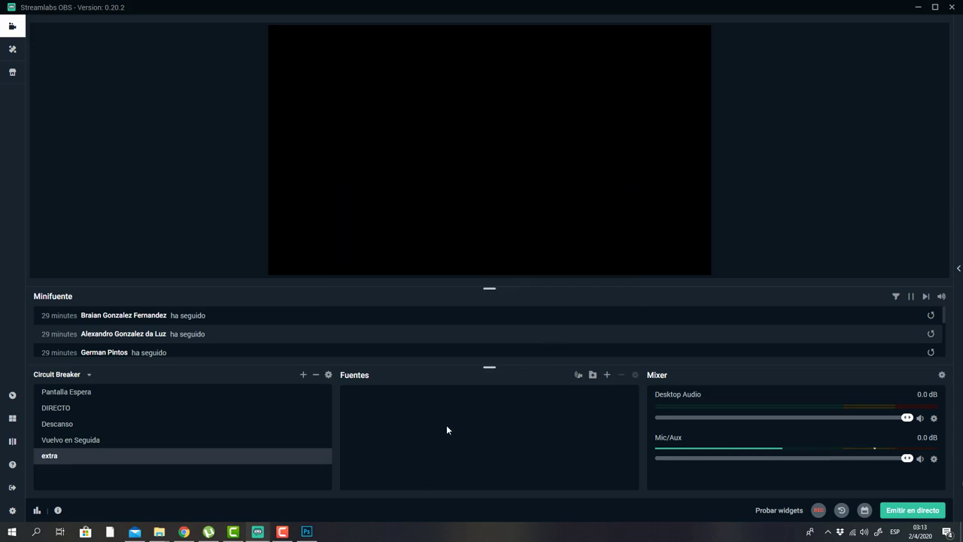
# With the DIRECTO scene active, launch DOOM Eternal and return to Streamlabs OBS while the game is running
pyautogui.click(68, 407)
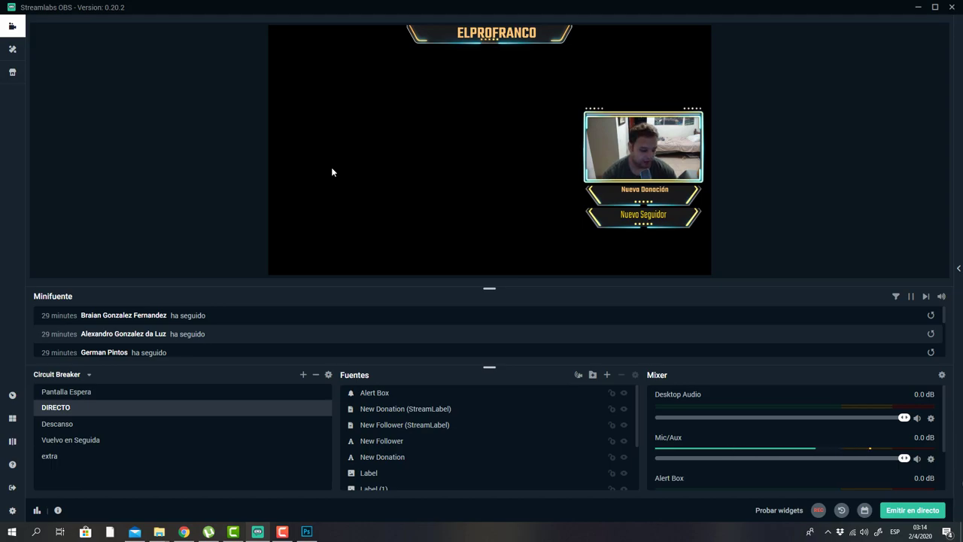
pyautogui.press('super')
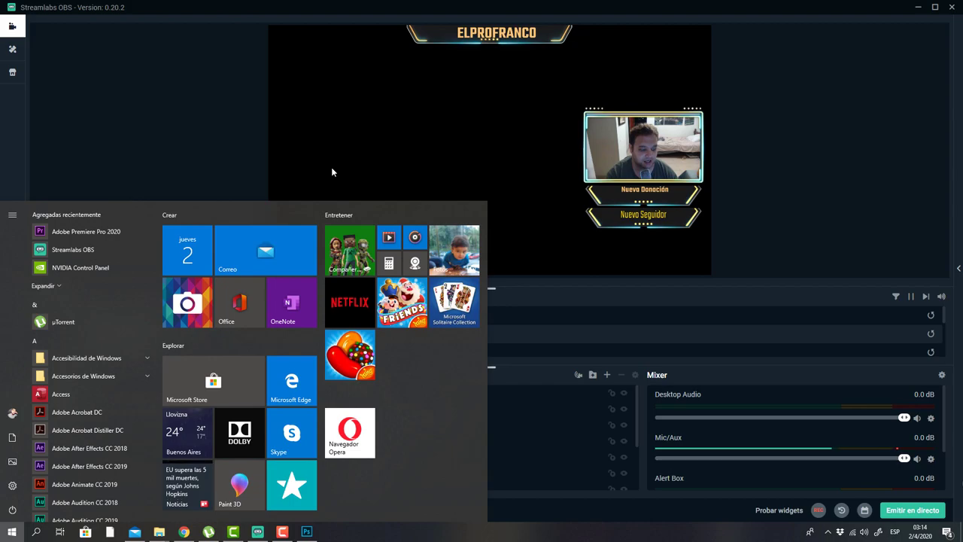
pyautogui.write('DOOM')
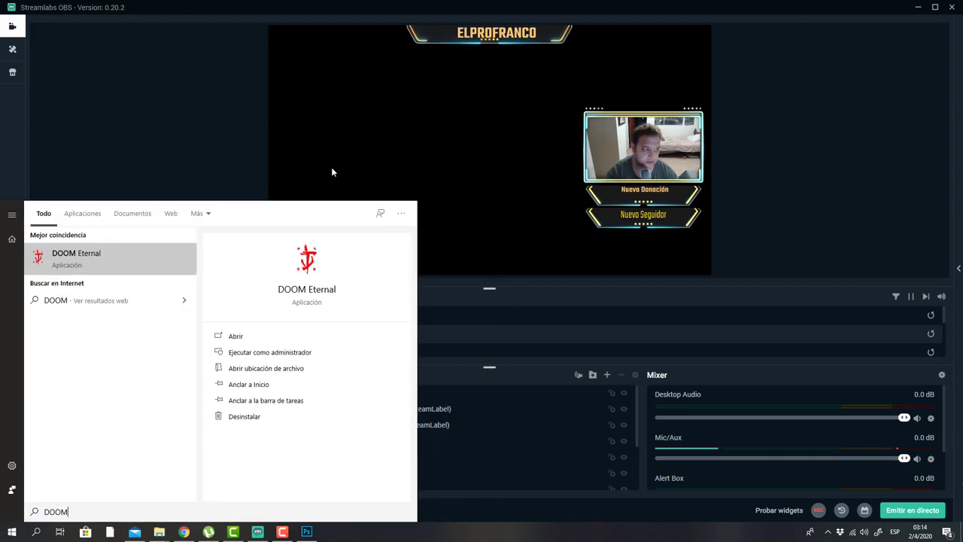
pyautogui.press('Return')
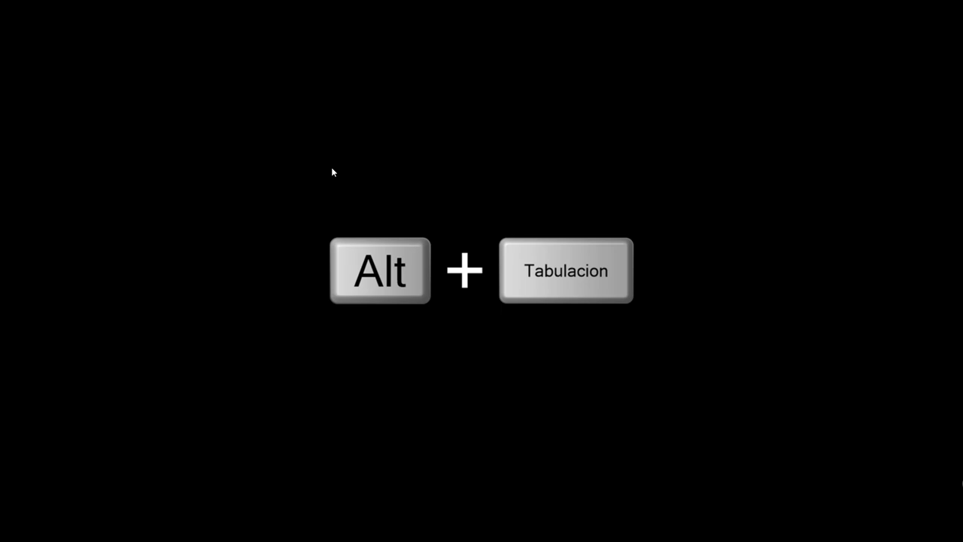
pyautogui.hotkey('alt', 'Tab')
pyautogui.hotkey('alt', 'Tab')
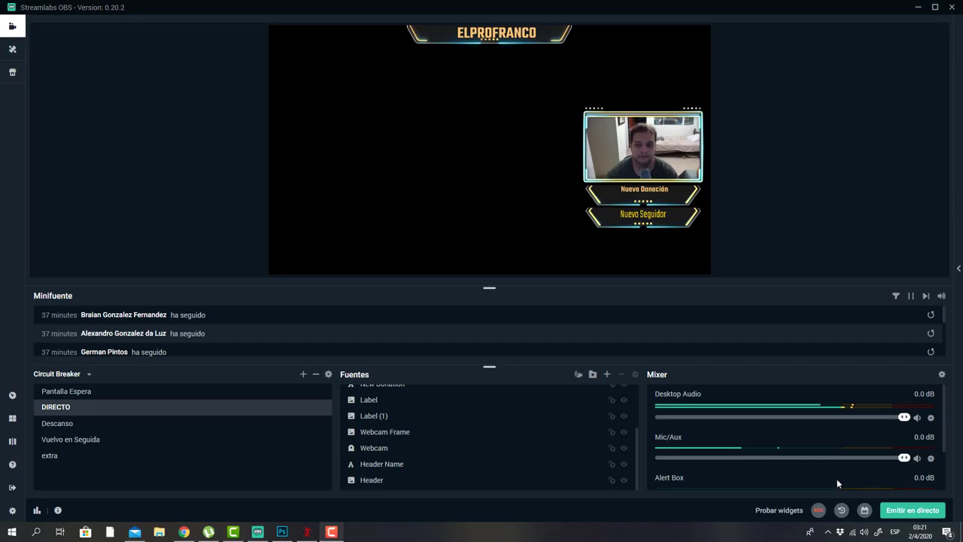
# Remove the JUEGO source from the DIRECTO scene and confirm its removal
pyautogui.scroll(3, 424, 422)
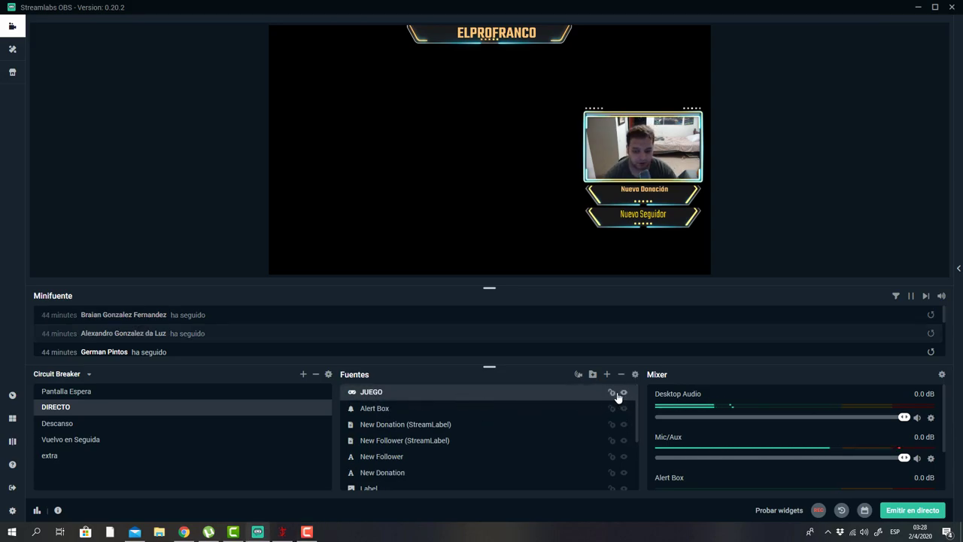
pyautogui.click(621, 374)
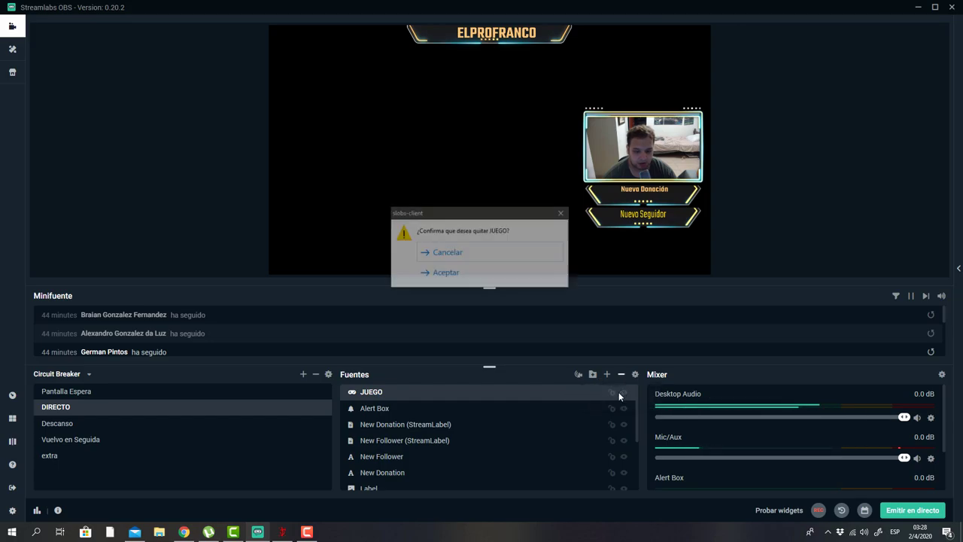
pyautogui.click(477, 273)
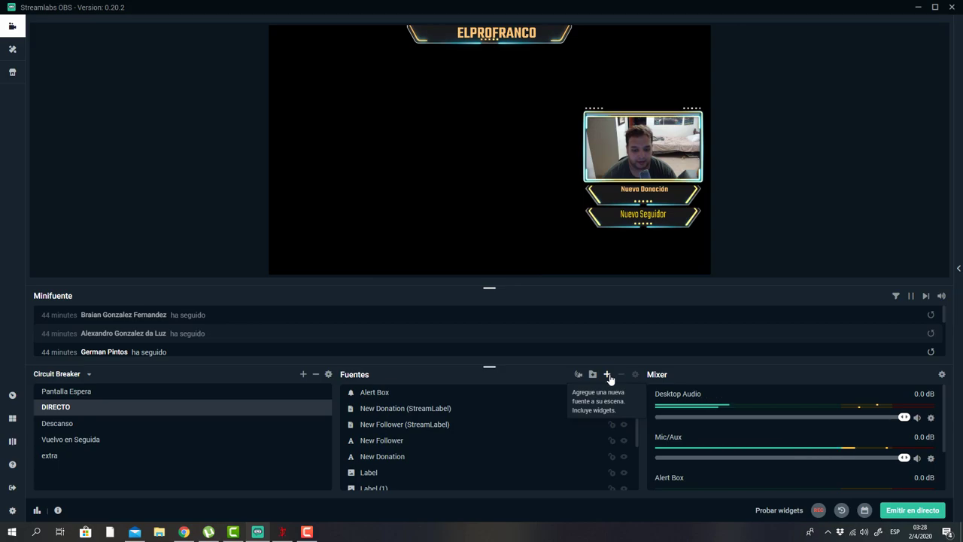
# Add a new Captura de pantalla source named PANTALLA to the DIRECTO scene
pyautogui.click(607, 374)
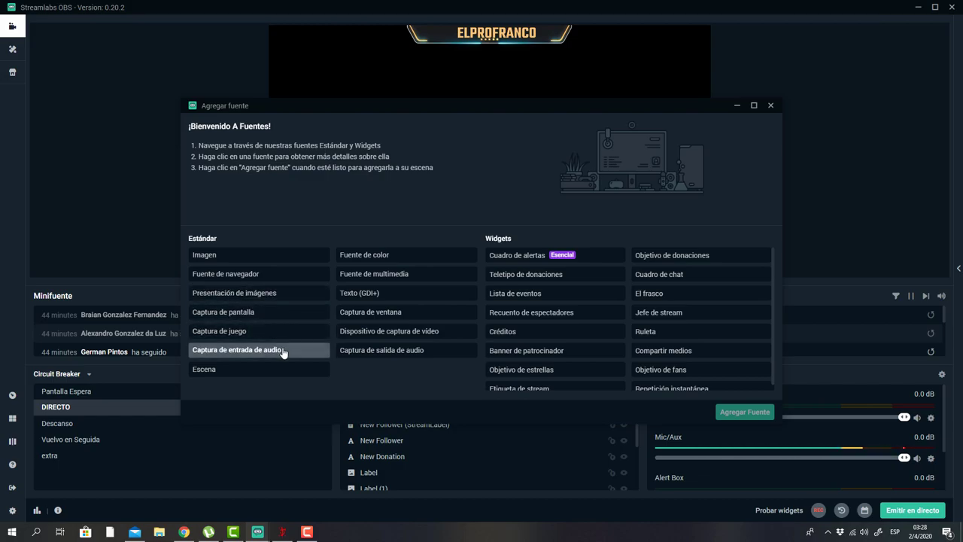
pyautogui.click(283, 313)
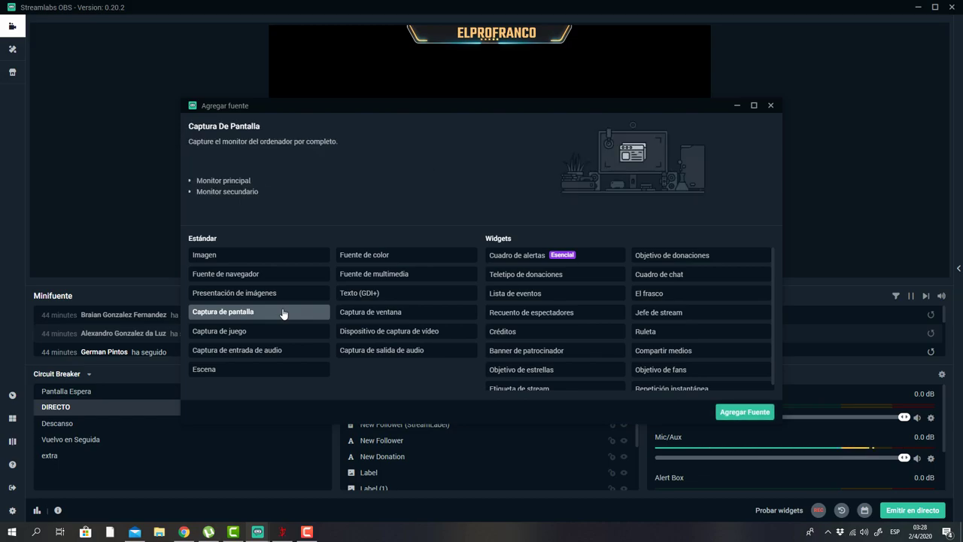
pyautogui.click(743, 412)
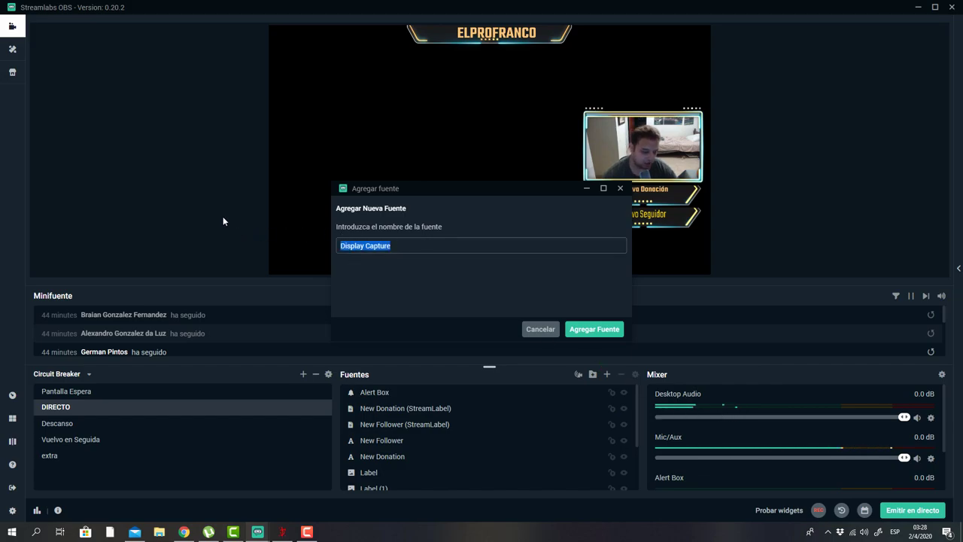
pyautogui.write('PANTALÑL')
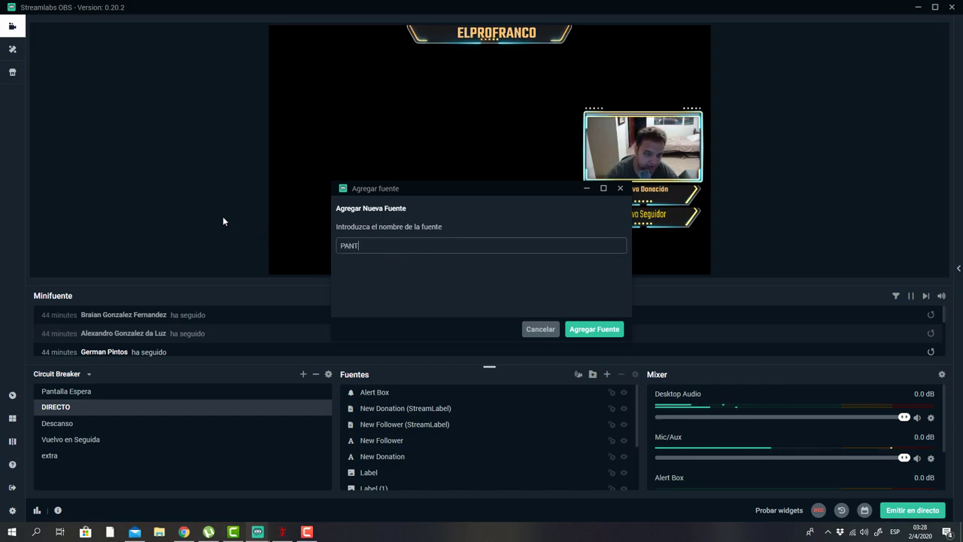
pyautogui.press('BackSpace')
pyautogui.press('BackSpace')
pyautogui.write('LA')
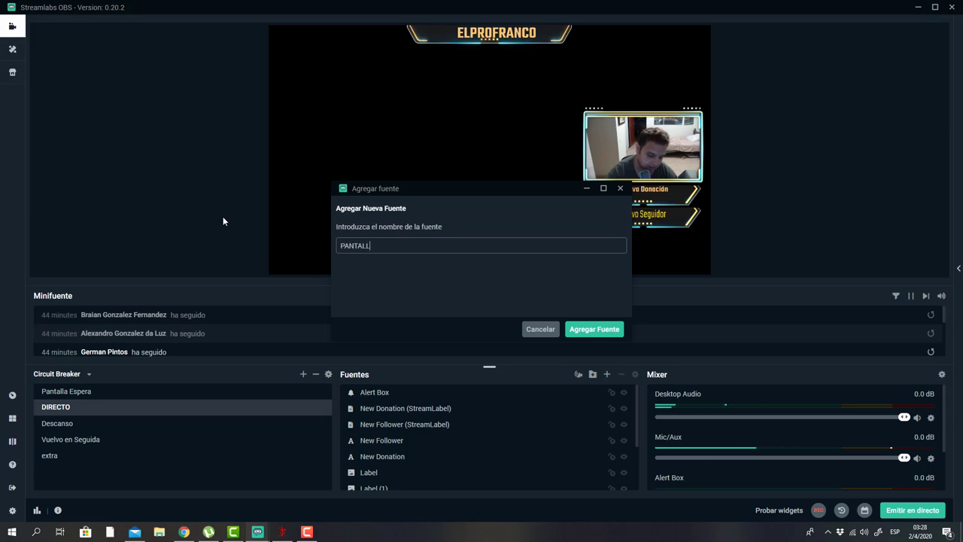
pyautogui.click(595, 329)
# Set the PANTALLA source to capture Pantalla 1: 1920x1080 @ 0,0 and accept its settings
pyautogui.click(471, 194)
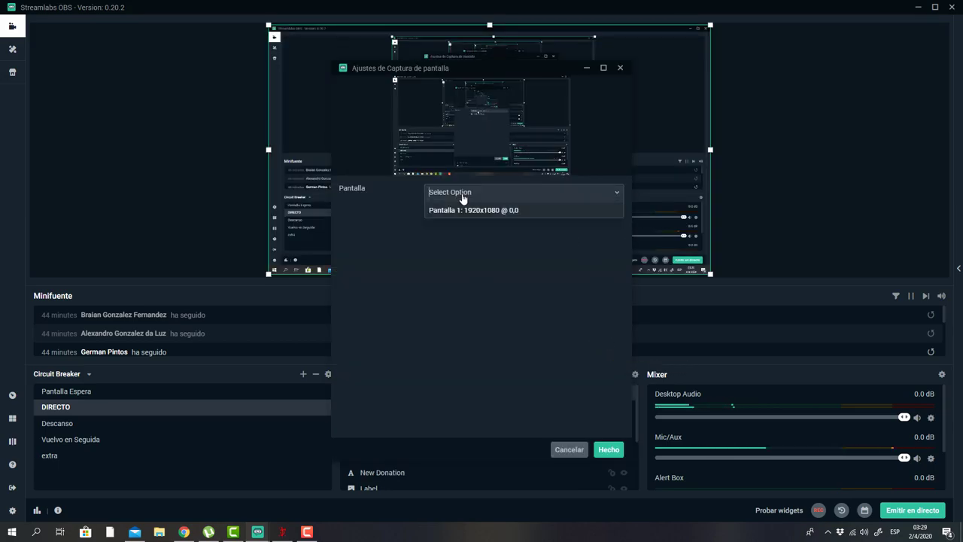
pyautogui.click(482, 210)
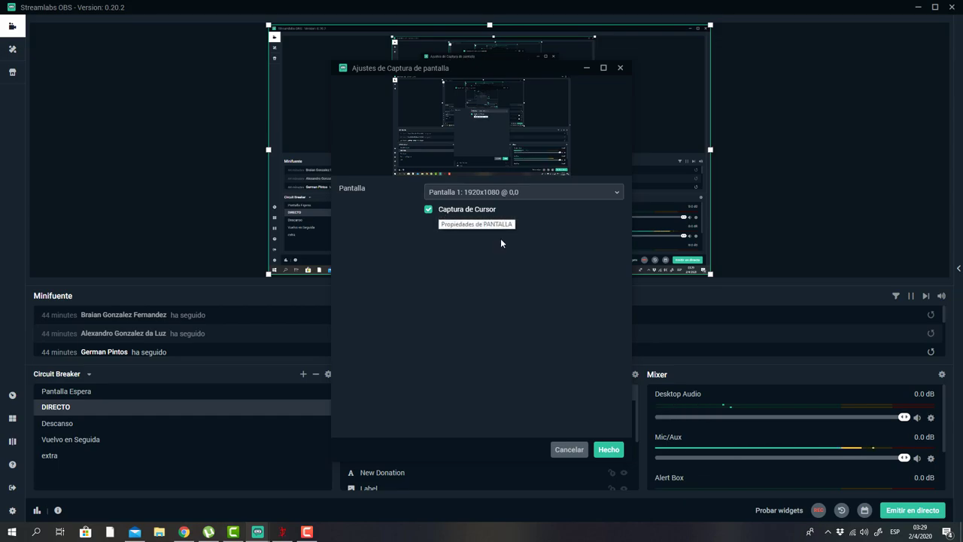
pyautogui.click(609, 450)
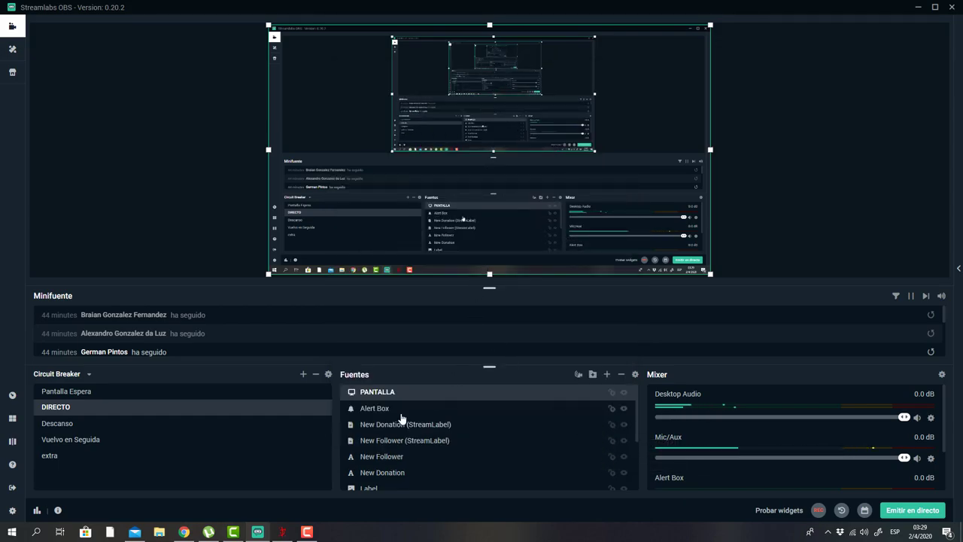
# Move the PANTALLA source below Header, to the end of the DIRECTO scene's source order
pyautogui.scroll(-1, 399, 395)
pyautogui.scroll(1, 399, 389)
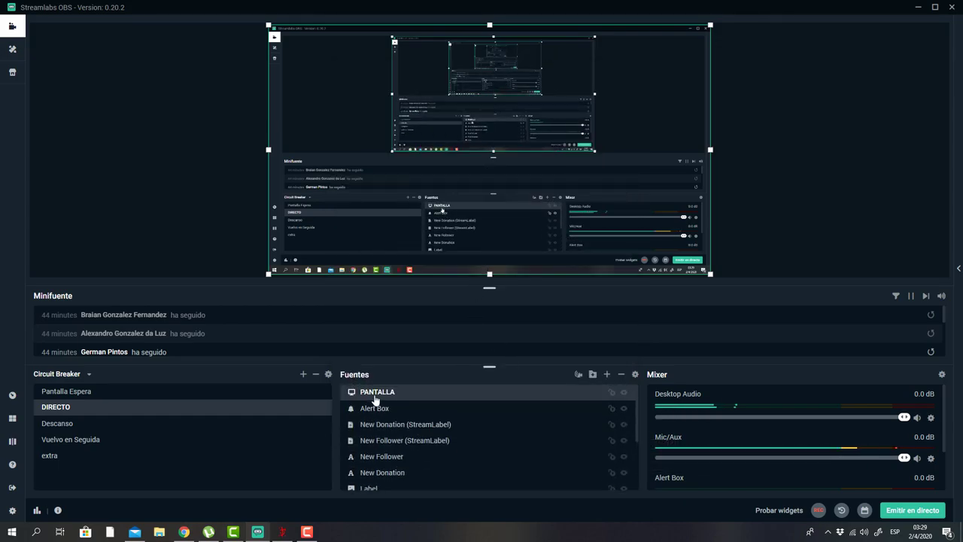
pyautogui.moveTo(376, 399); pyautogui.dragTo(379, 489)
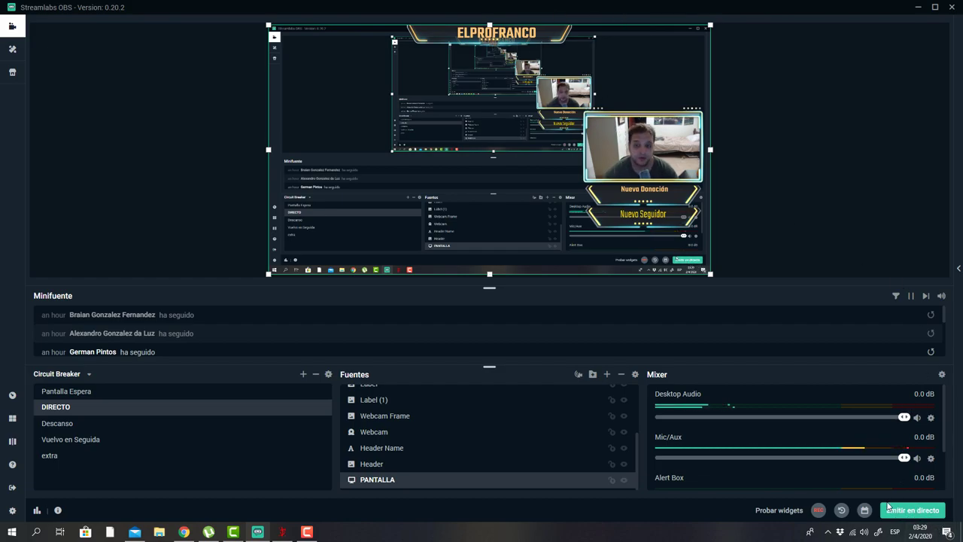
# Switch to Chrome, search for speedtest, open Speedtest por Ookla and run the internet speed test
pyautogui.click(186, 534)
pyautogui.click(339, 27)
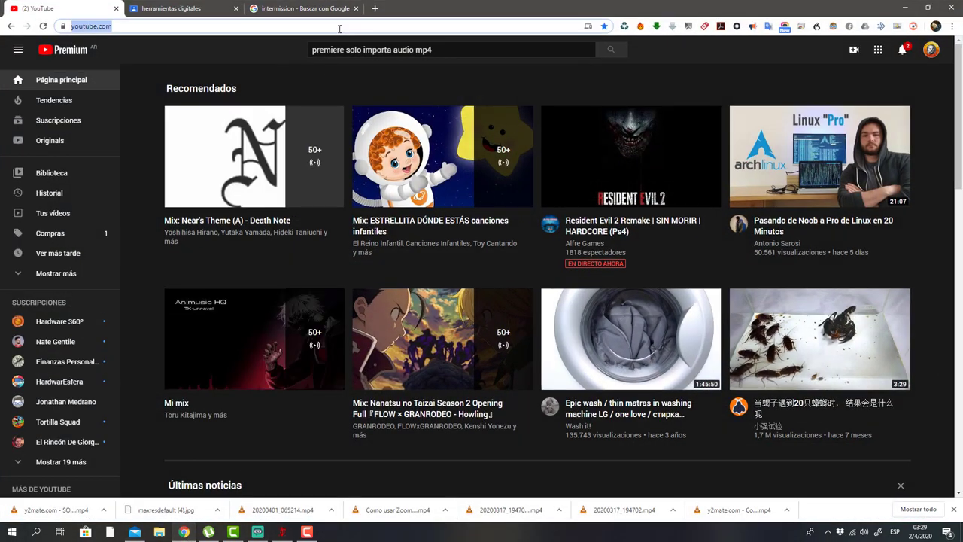
pyautogui.write('SPEED')
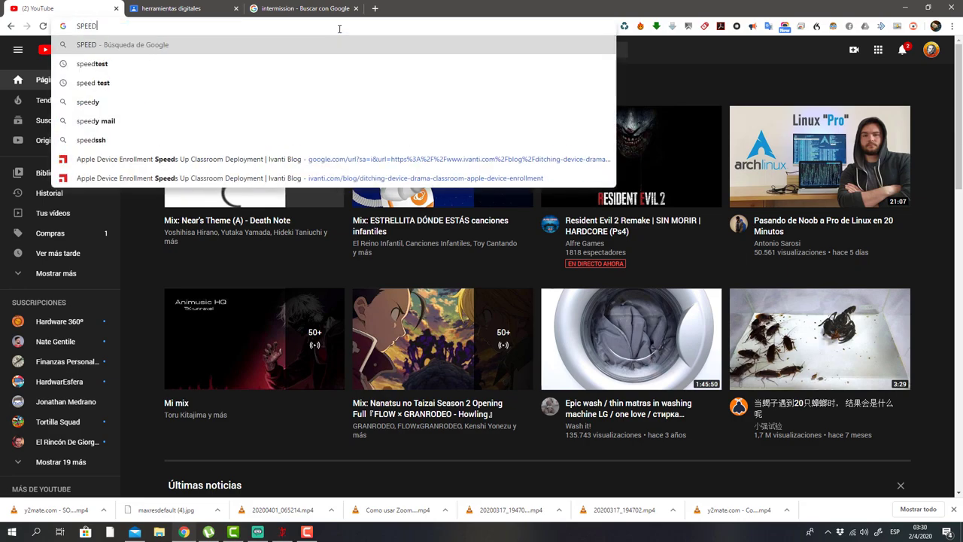
pyautogui.press('Down')
pyautogui.press('Return')
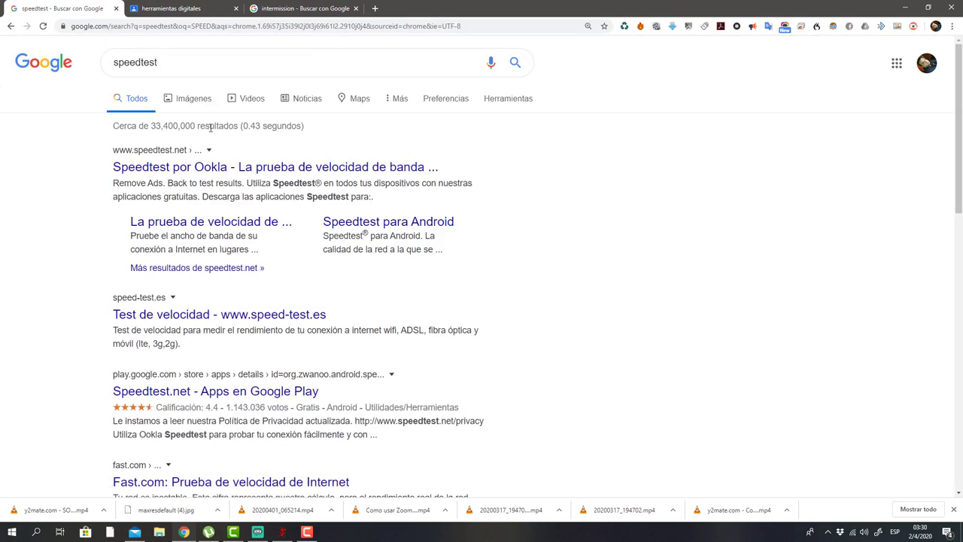
pyautogui.click(225, 169)
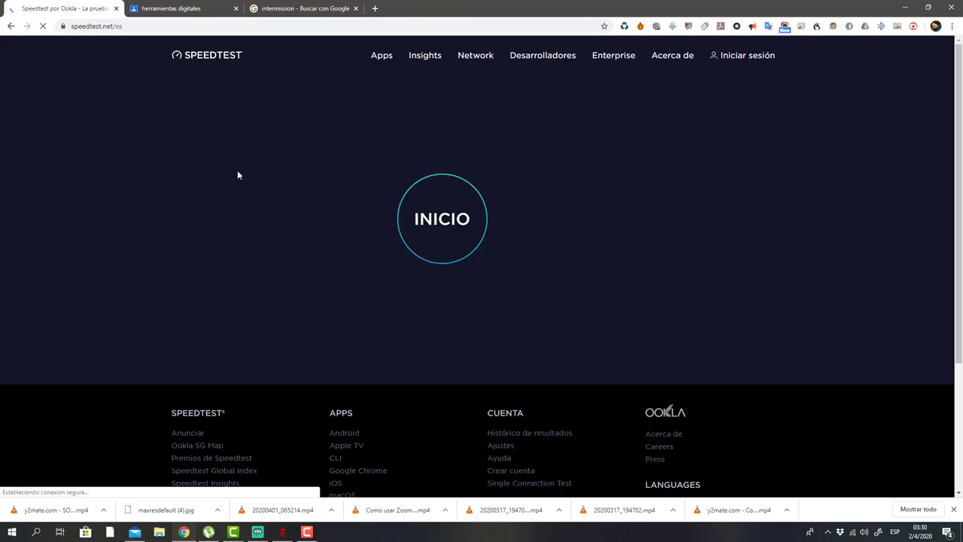
pyautogui.click(423, 216)
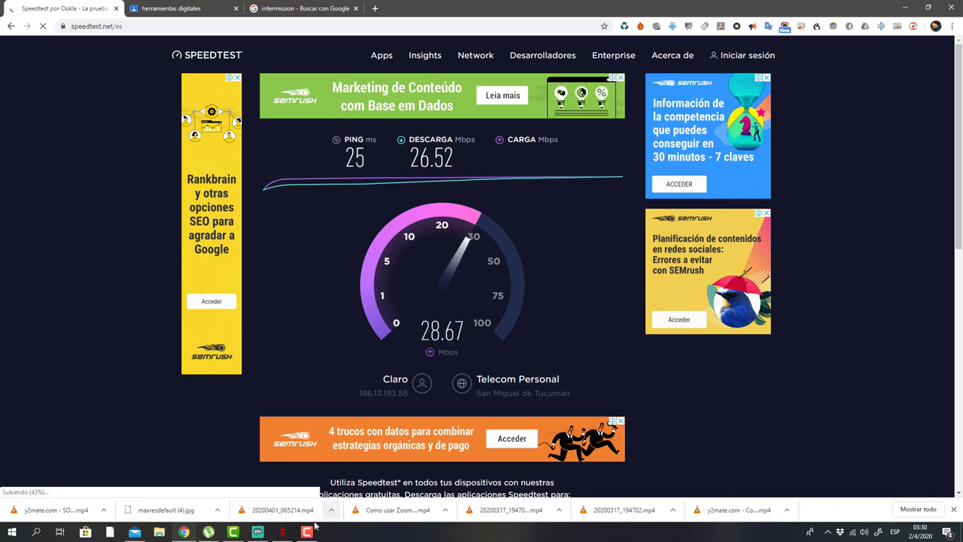
# Return to Streamlabs OBS and enable the confirmation dialog for starting streams, leaving the one for stopping streams off
pyautogui.click(258, 532)
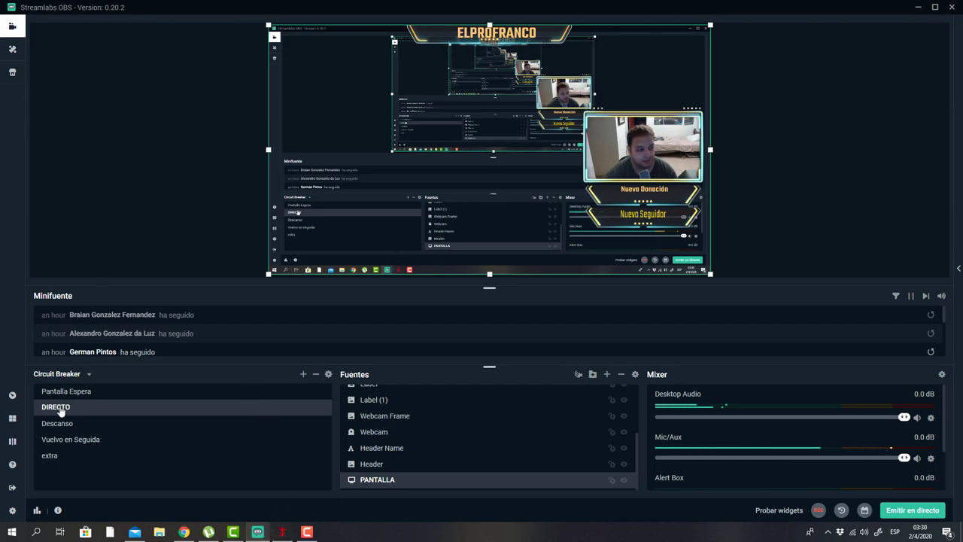
pyautogui.click(12, 512)
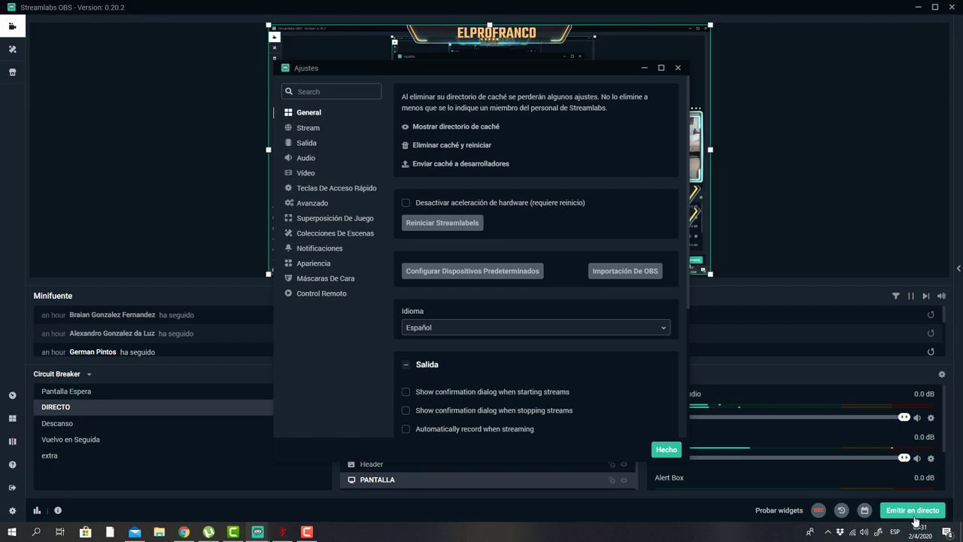
pyautogui.click(406, 393)
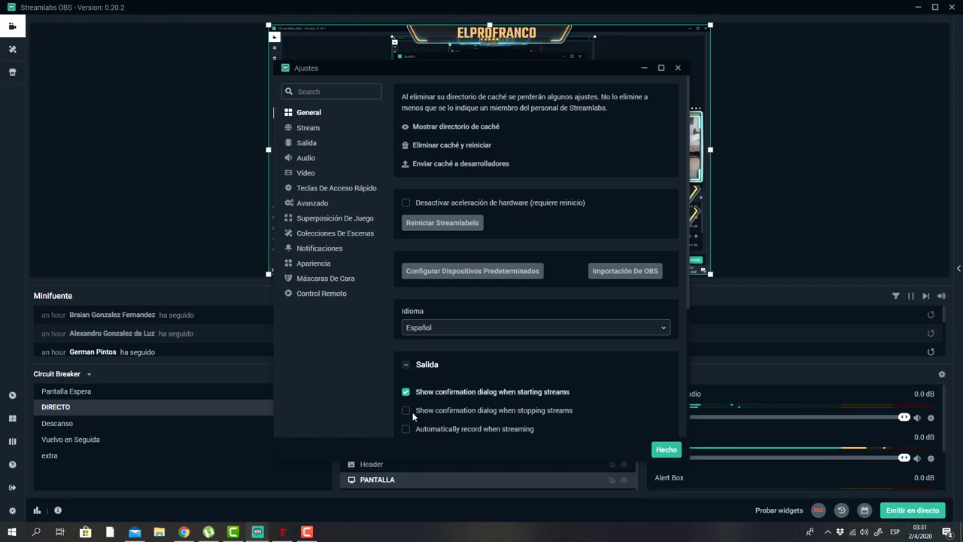
pyautogui.click(407, 412)
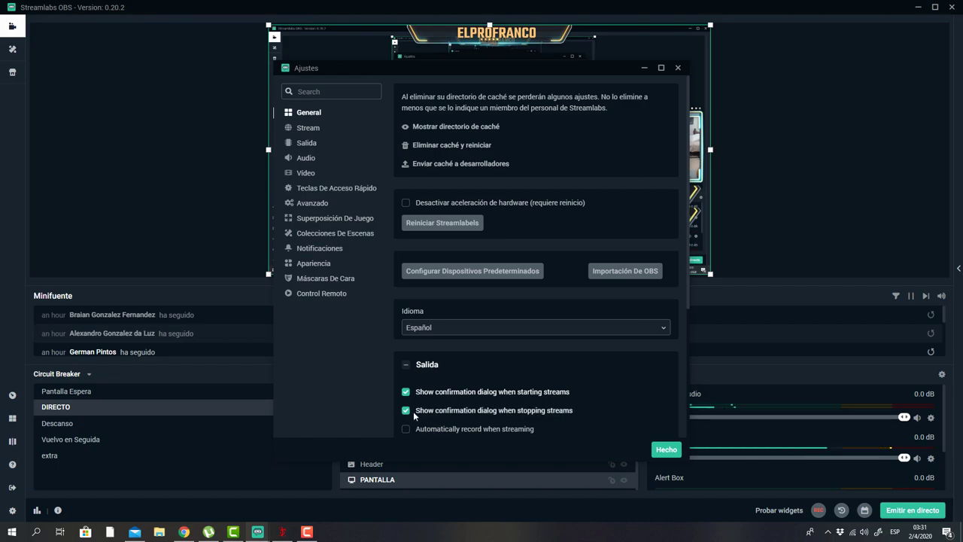
pyautogui.click(407, 413)
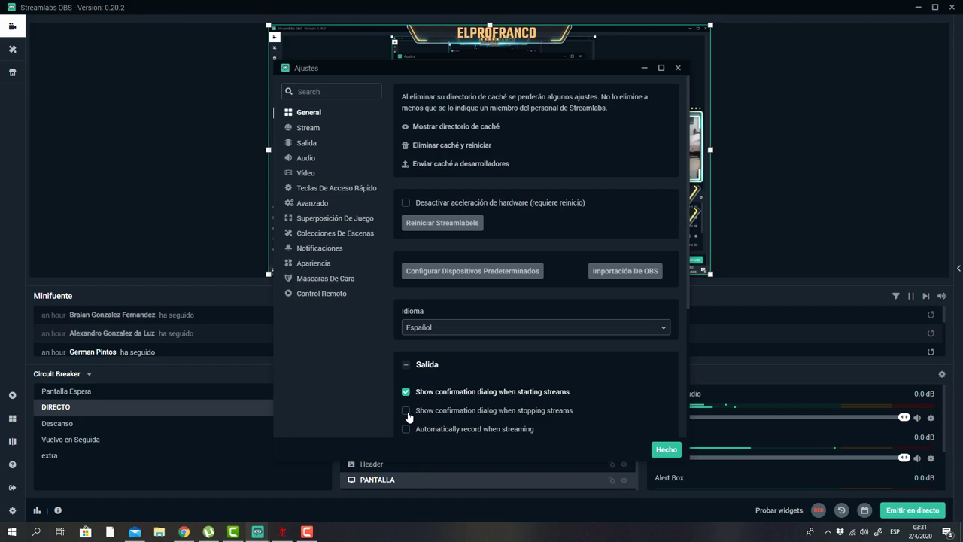
# Enable automatic recording when streaming and keep recording when the stream stops in the general settings
pyautogui.scroll(-1, 411, 415)
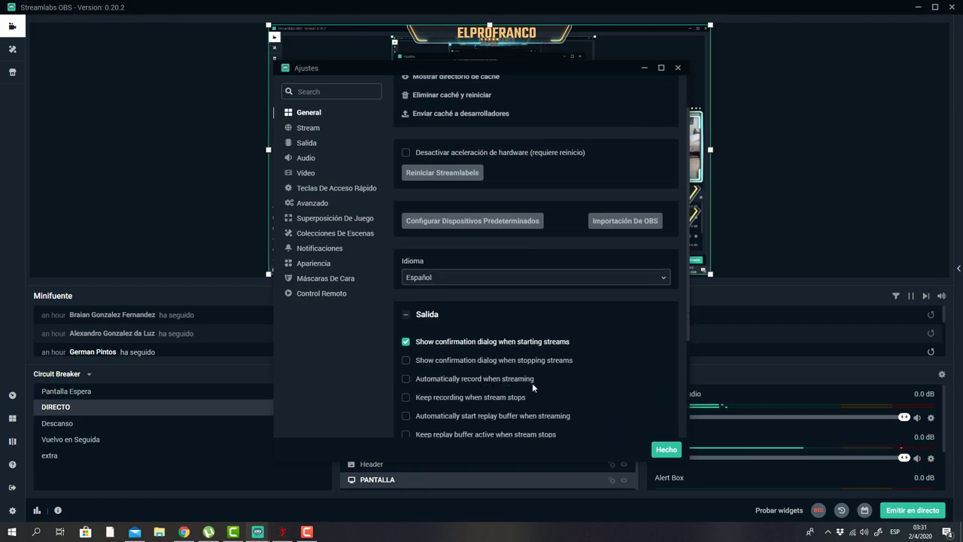
pyautogui.click(407, 380)
pyautogui.scroll(-1, 421, 382)
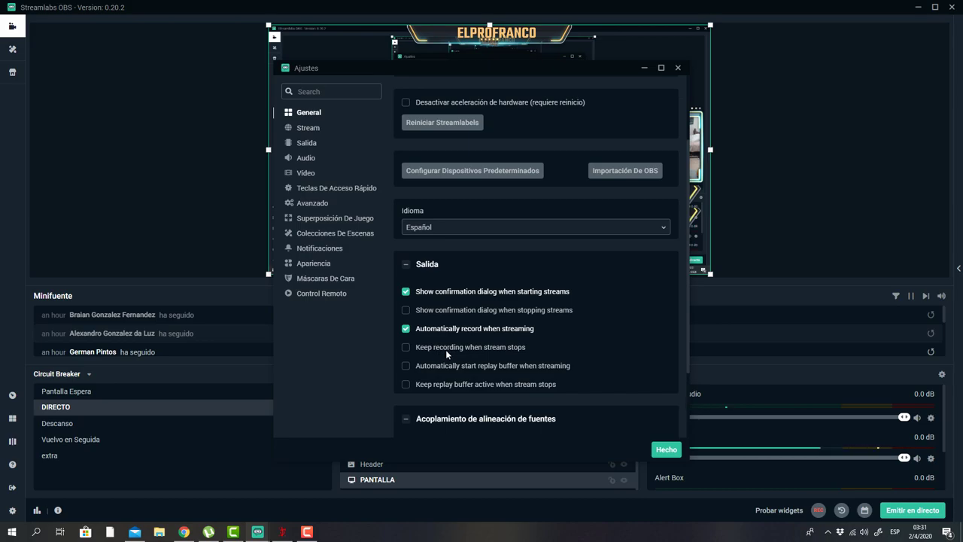
pyautogui.click(408, 348)
pyautogui.scroll(-1, 494, 339)
pyautogui.scroll(-5, 493, 336)
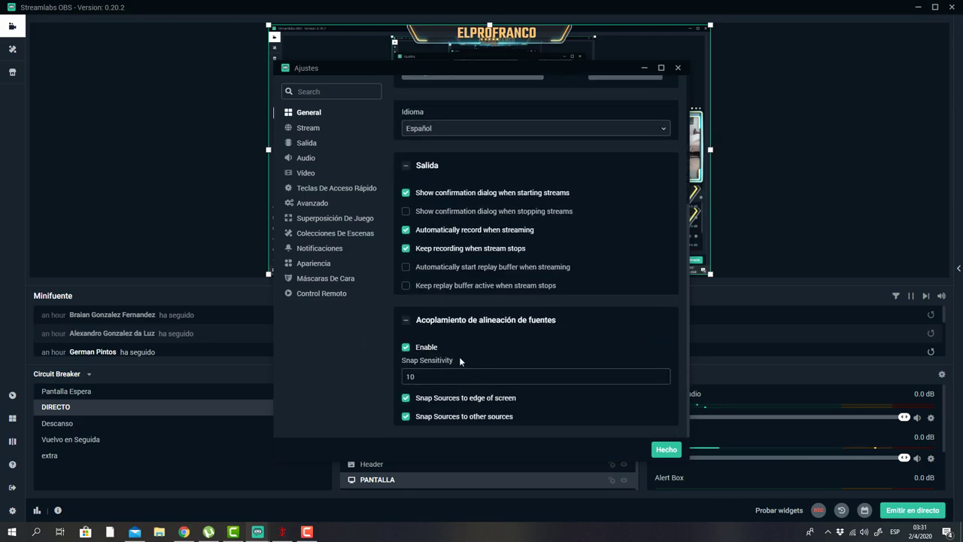
pyautogui.scroll(10, 481, 325)
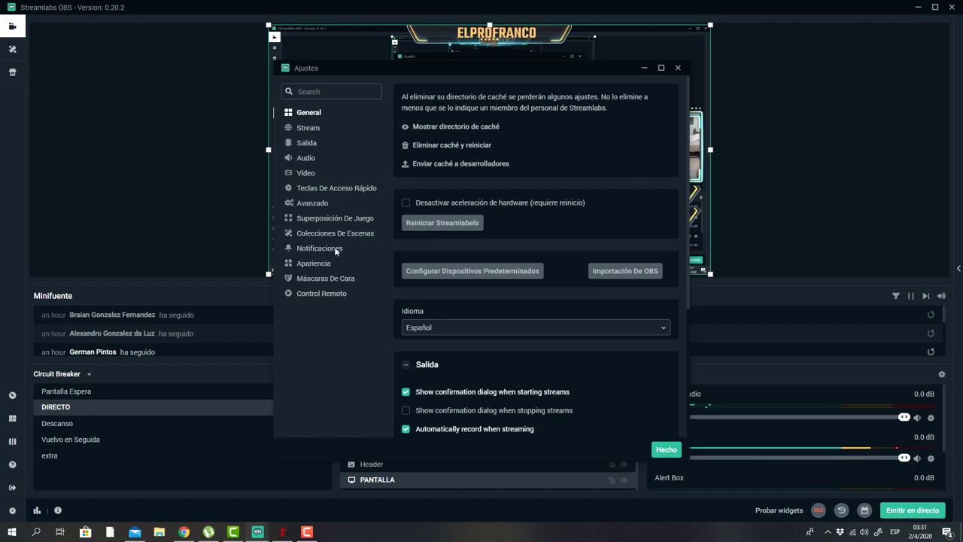
# Check the streaming account settings, then set the output video bitrate to 5000 with the Software (x264) encoder
pyautogui.click(314, 130)
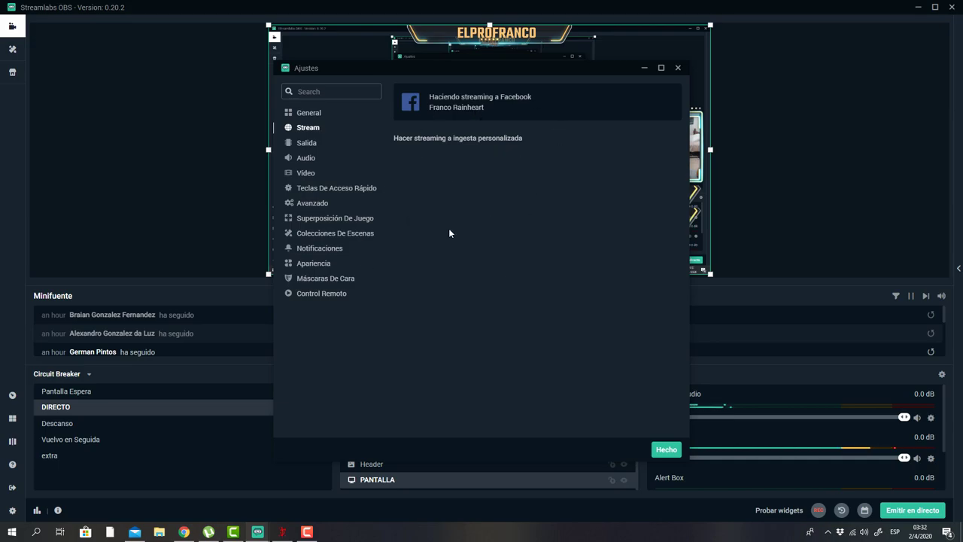
pyautogui.click(308, 143)
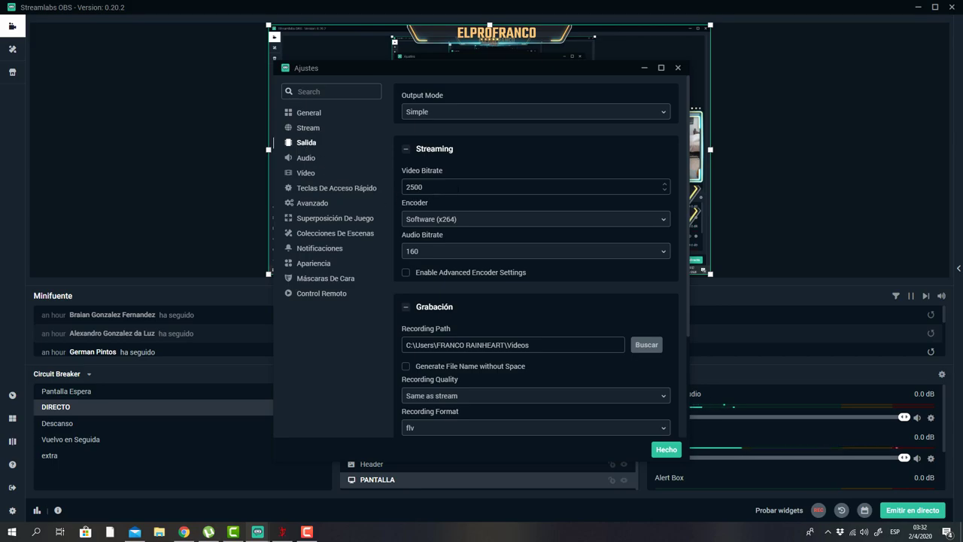
pyautogui.moveTo(422, 186); pyautogui.dragTo(410, 187)
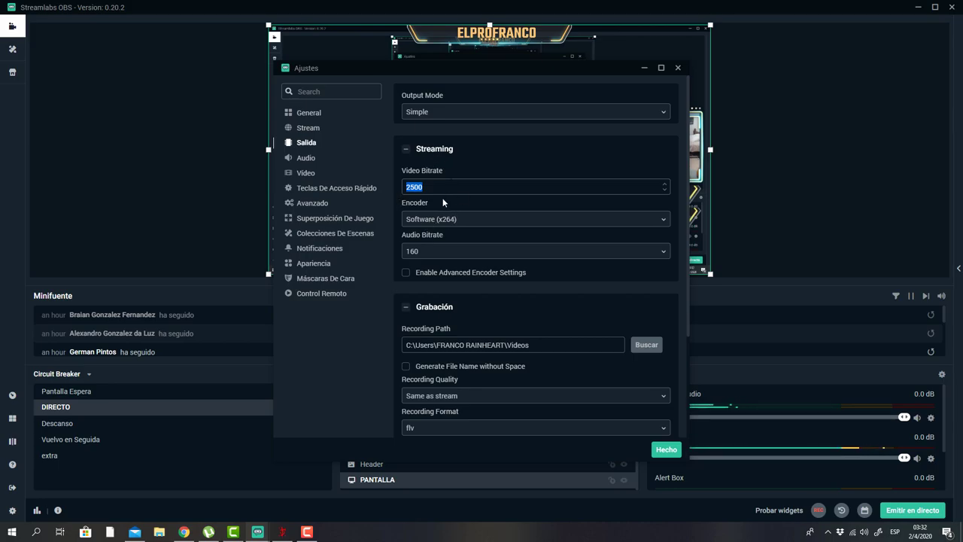
pyautogui.click(429, 187)
pyautogui.click(442, 223)
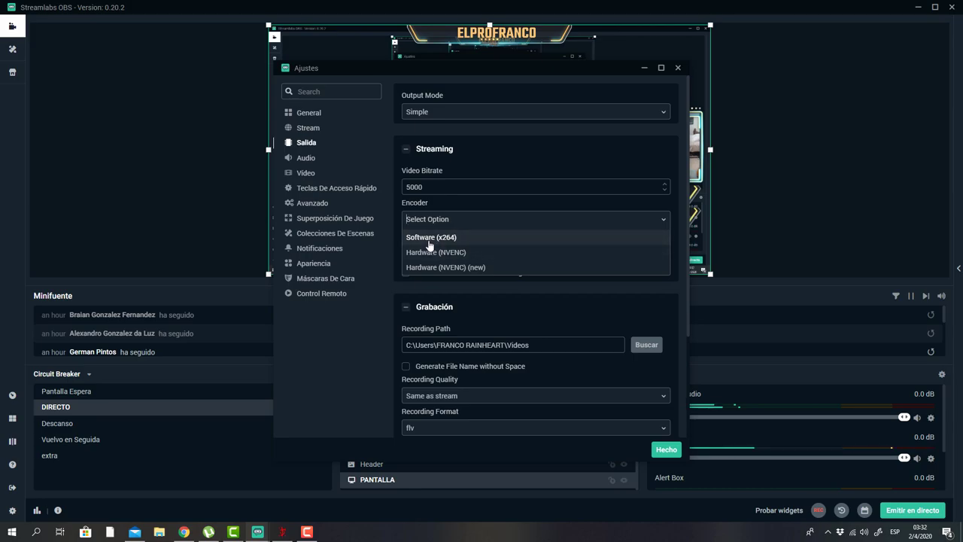
pyautogui.click(428, 240)
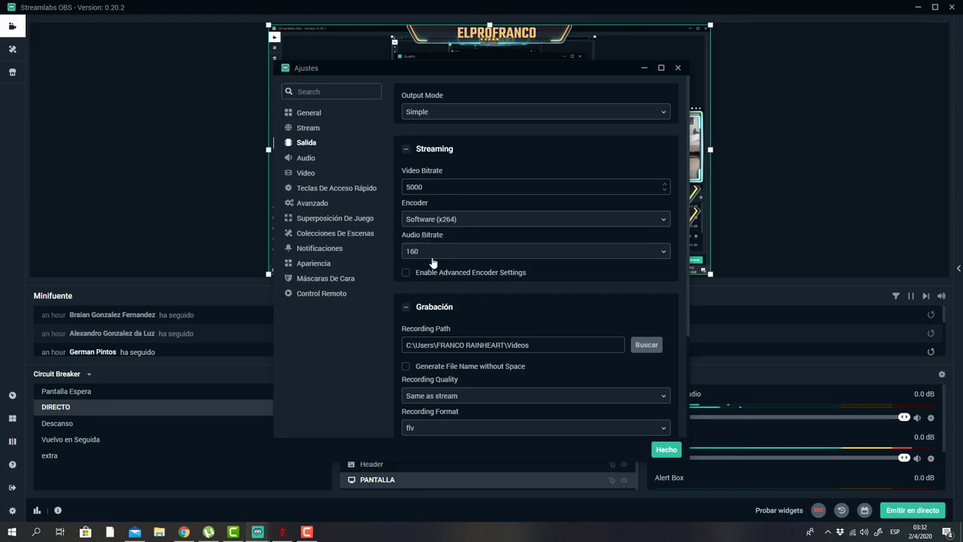
# Set the recording path to the root of the Data 2-A (D:) drive
pyautogui.scroll(-1, 439, 260)
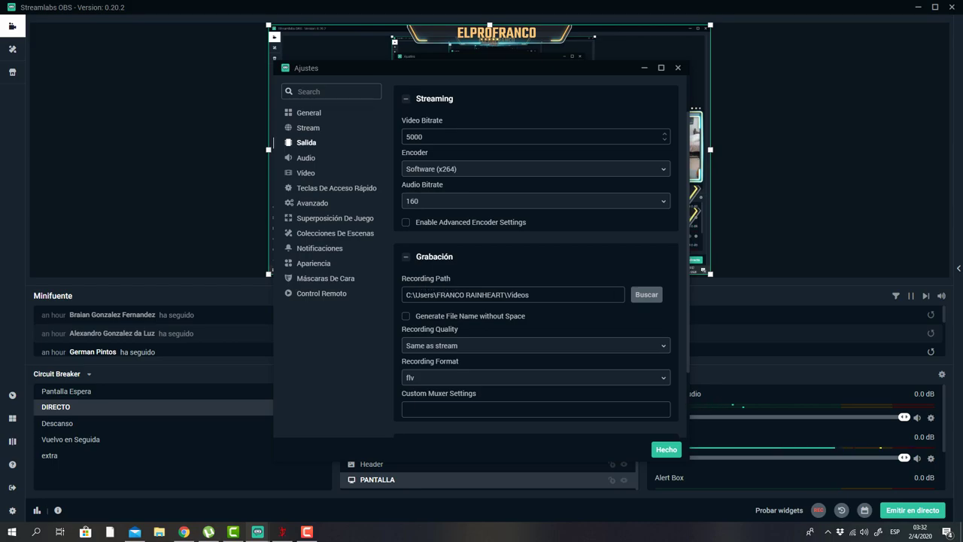
pyautogui.click(647, 296)
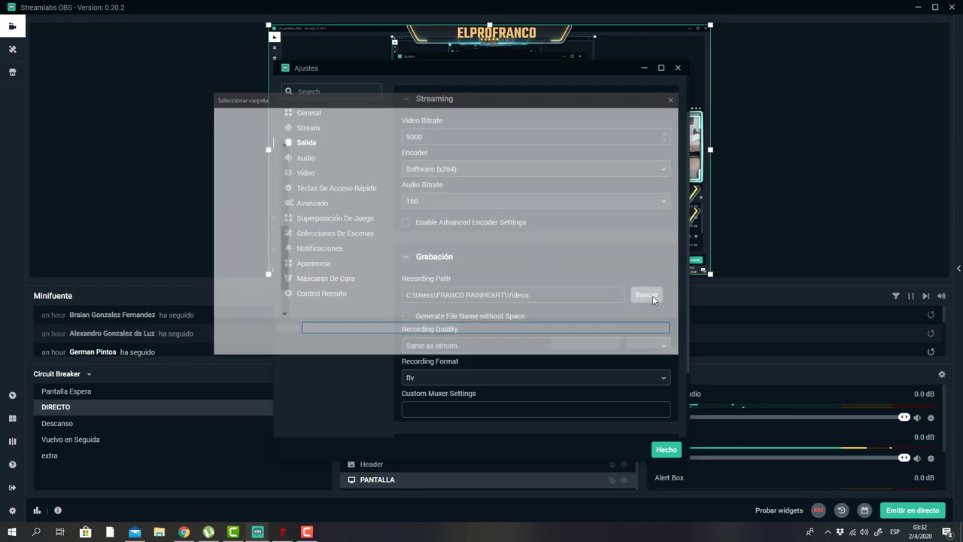
pyautogui.scroll(-1, 277, 305)
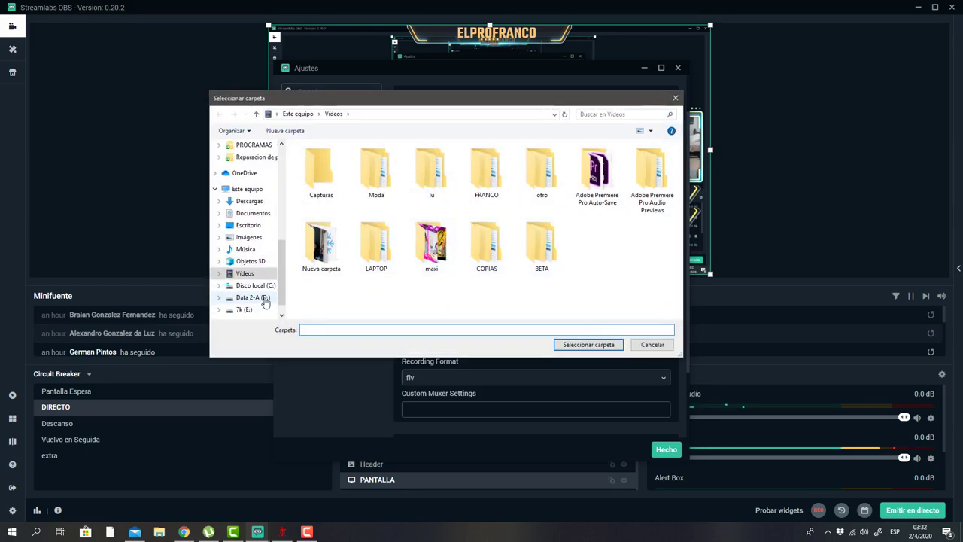
pyautogui.click(253, 297)
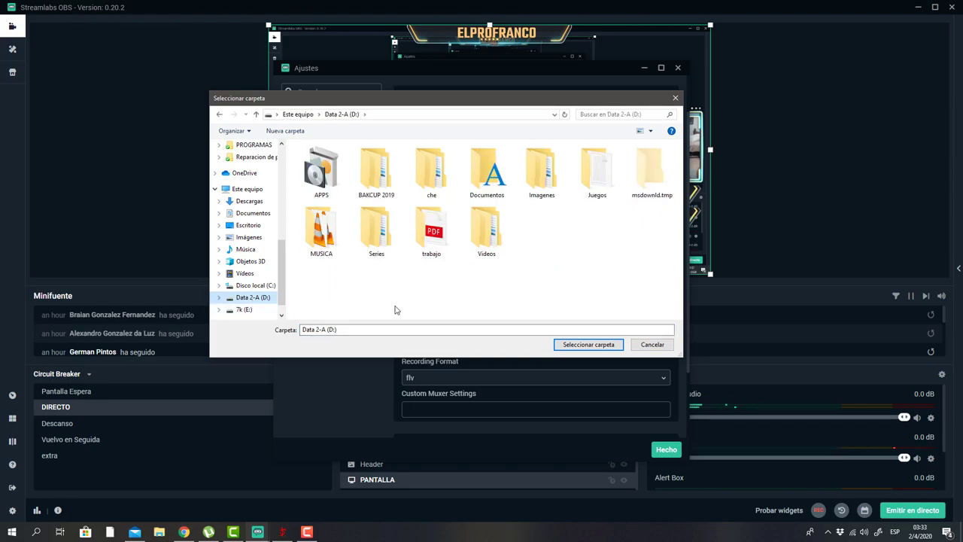
pyautogui.click(583, 344)
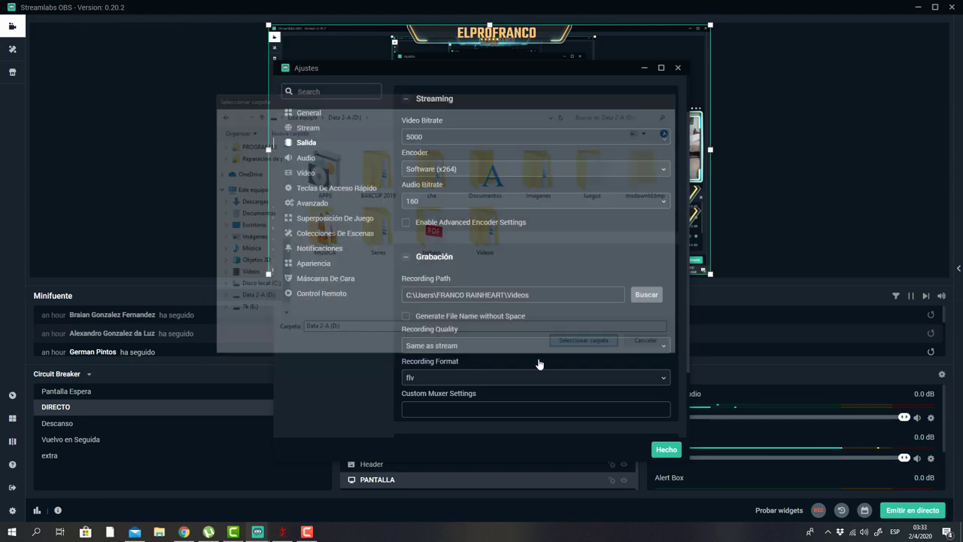
pyautogui.scroll(-1, 431, 385)
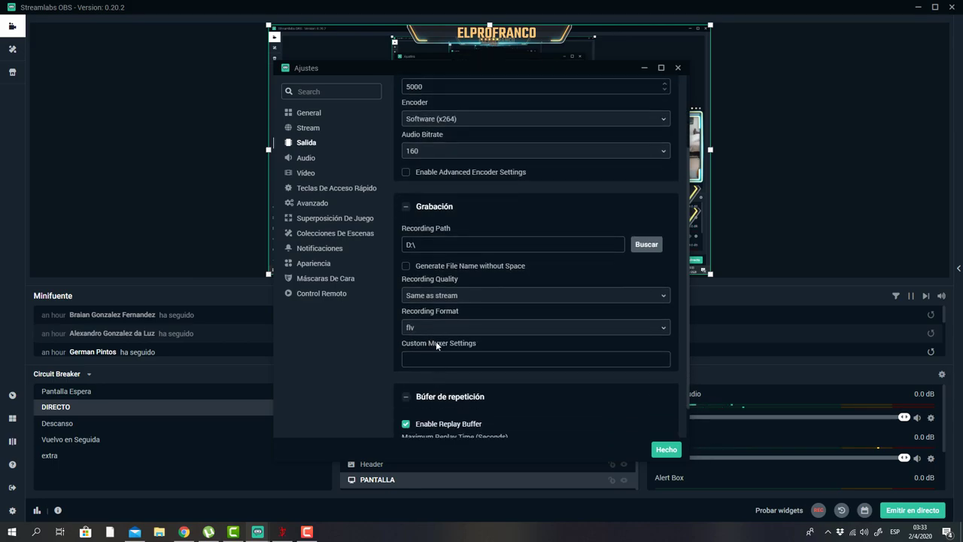
# Set the recording format to mp4 in the simple output settings
pyautogui.click(438, 331)
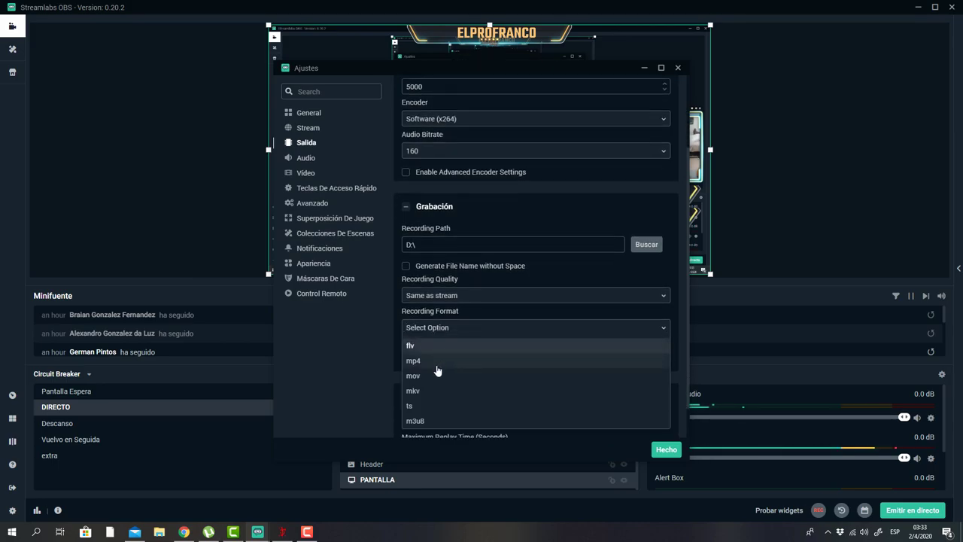
pyautogui.click(437, 361)
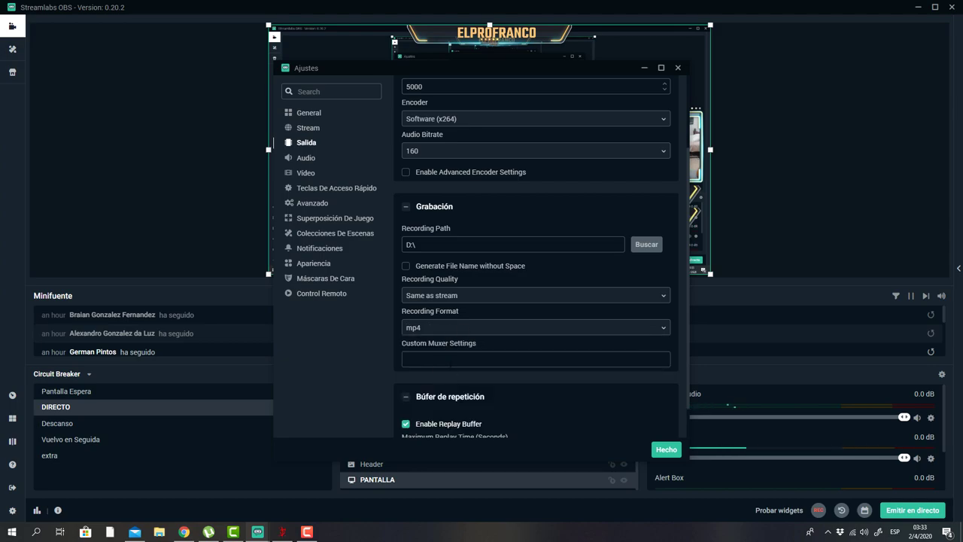
pyautogui.scroll(-1, 459, 360)
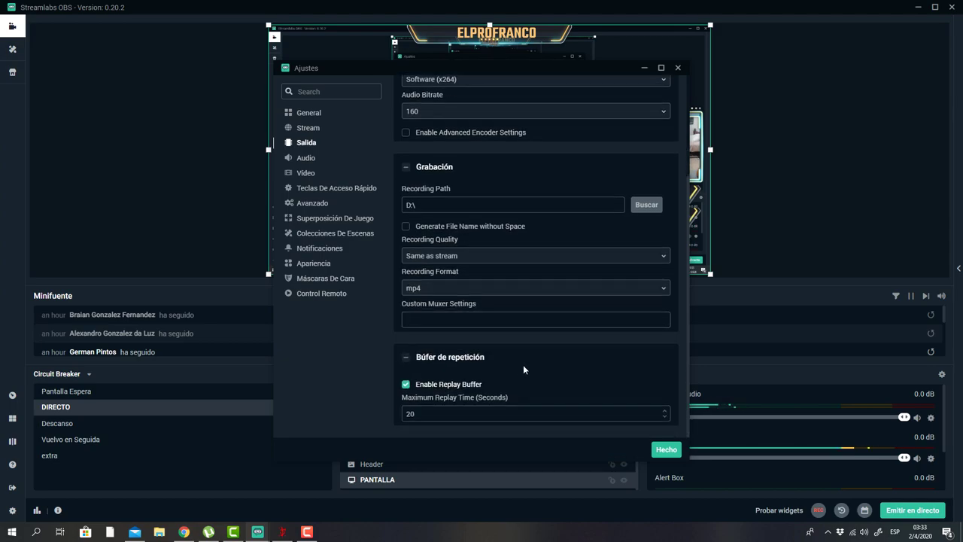
# Switch the output mode to Avanzado and set the streaming bitrate to 5000 with CBR rate control
pyautogui.scroll(4, 525, 364)
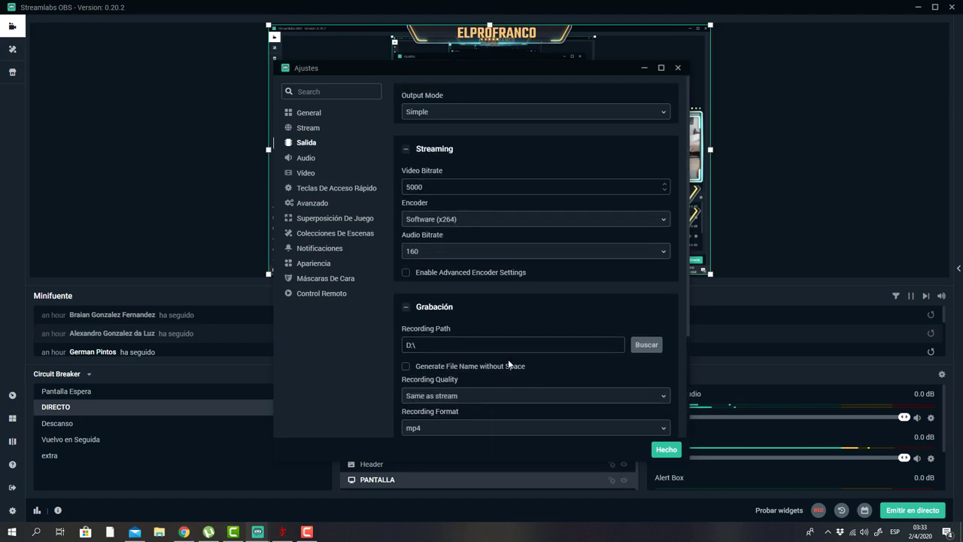
pyautogui.click(464, 122)
pyautogui.click(418, 129)
pyautogui.click(442, 118)
pyautogui.click(449, 145)
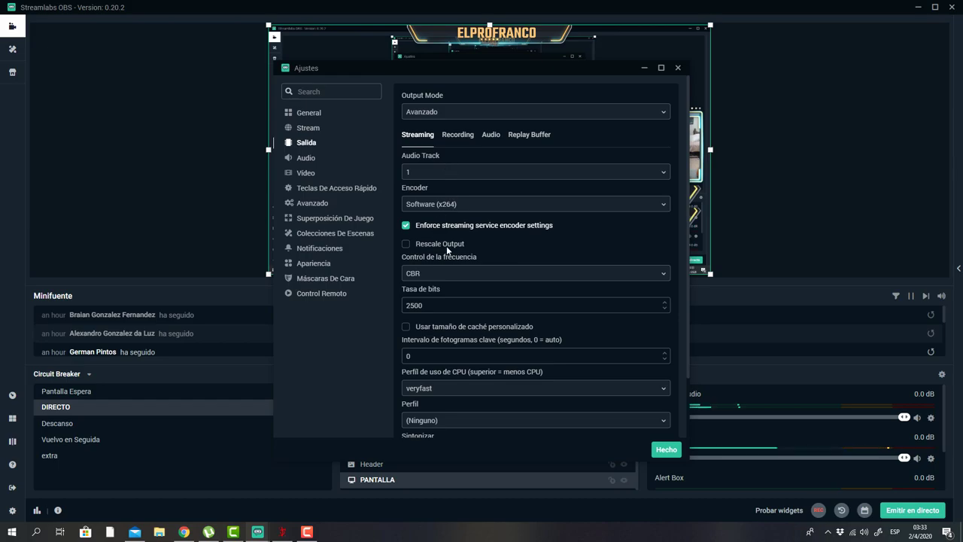
pyautogui.moveTo(441, 304); pyautogui.dragTo(360, 303)
pyautogui.write('5000')
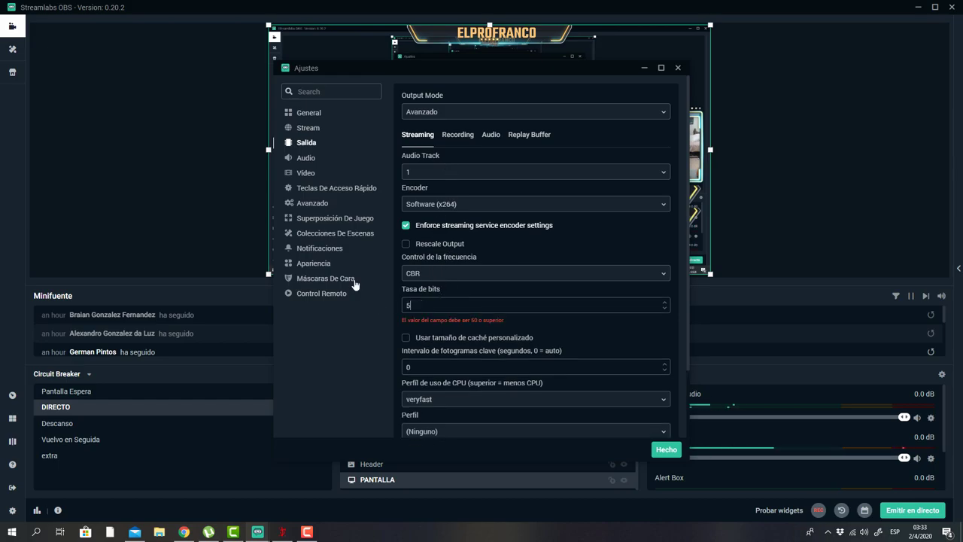
pyautogui.click(444, 276)
pyautogui.click(434, 294)
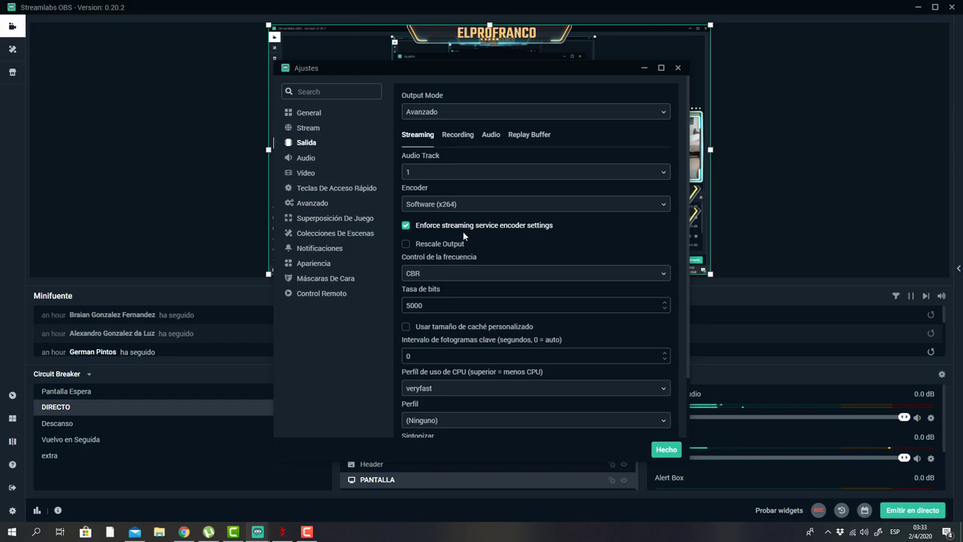
# Enable Rescale Output for streaming and set the CPU usage profile to fast
pyautogui.scroll(-3, 463, 231)
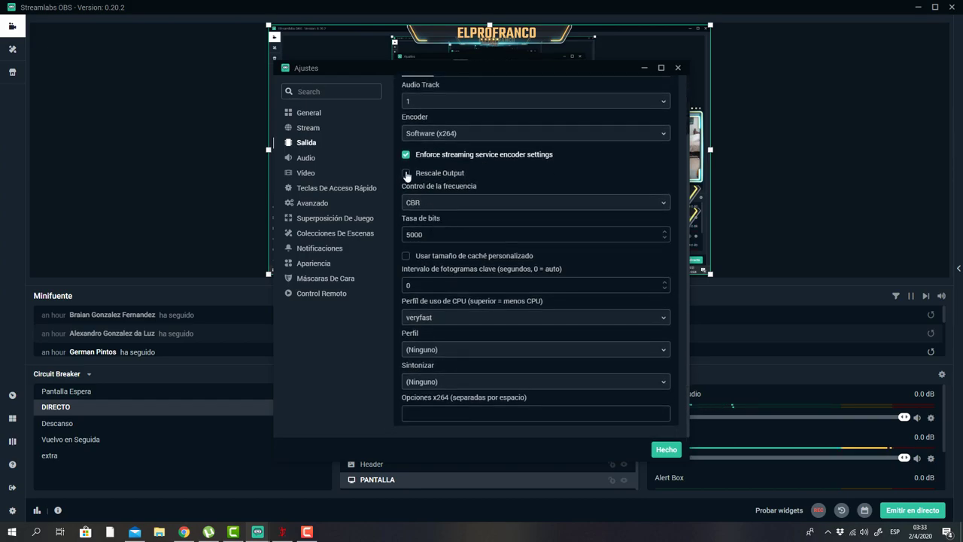
pyautogui.click(406, 173)
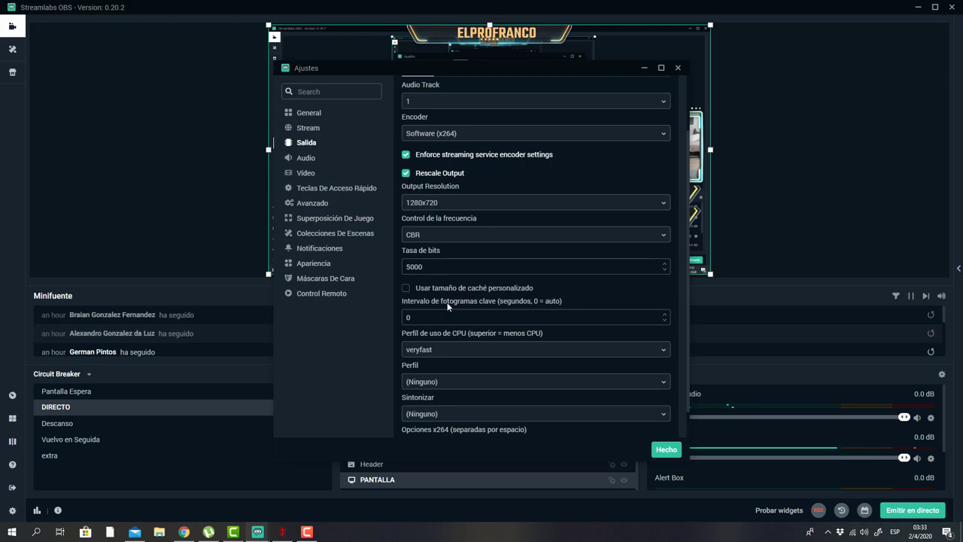
pyautogui.scroll(-1, 448, 306)
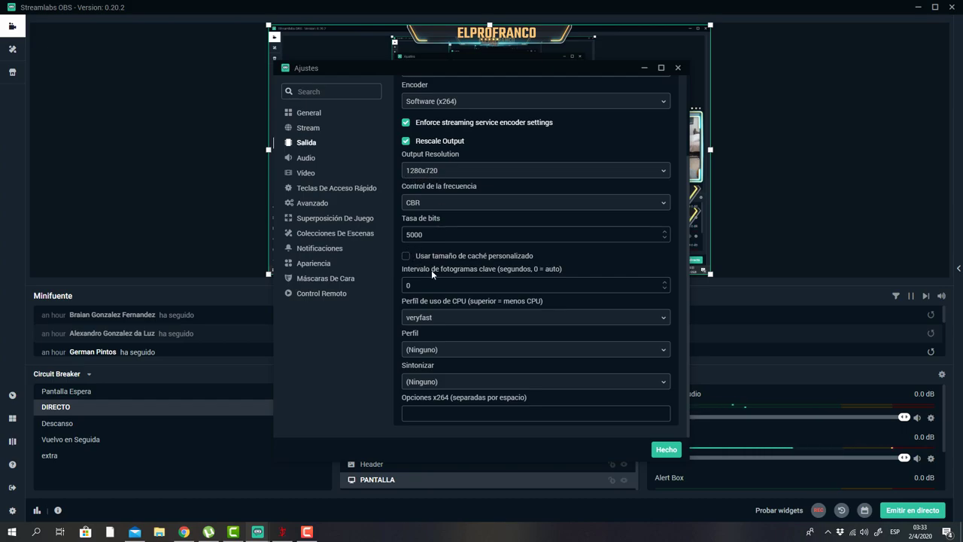
pyautogui.click(426, 320)
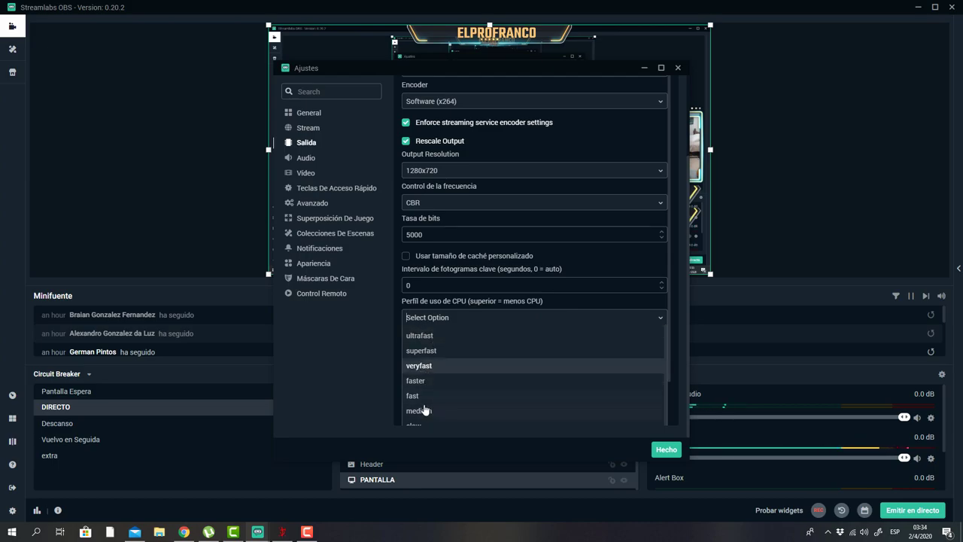
pyautogui.scroll(-2, 424, 421)
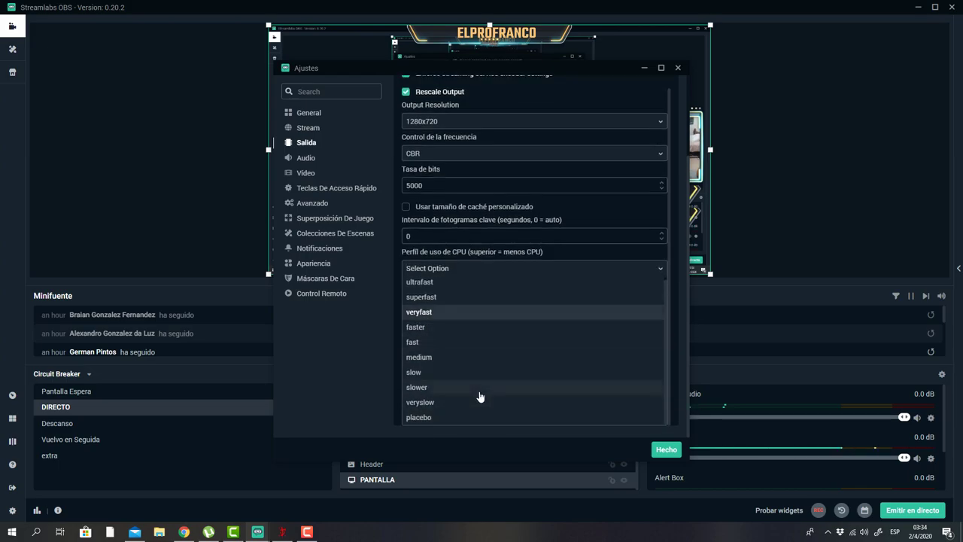
pyautogui.click(443, 343)
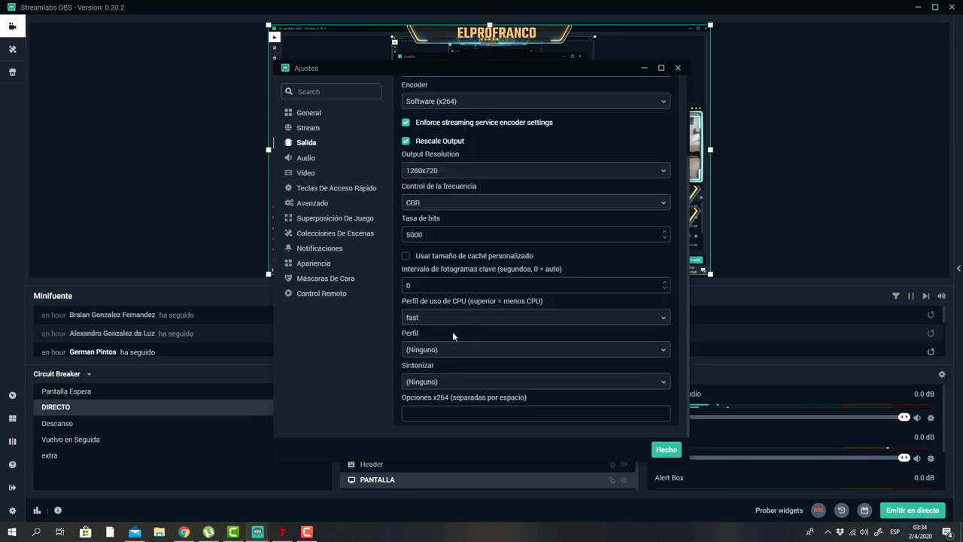
pyautogui.click(476, 317)
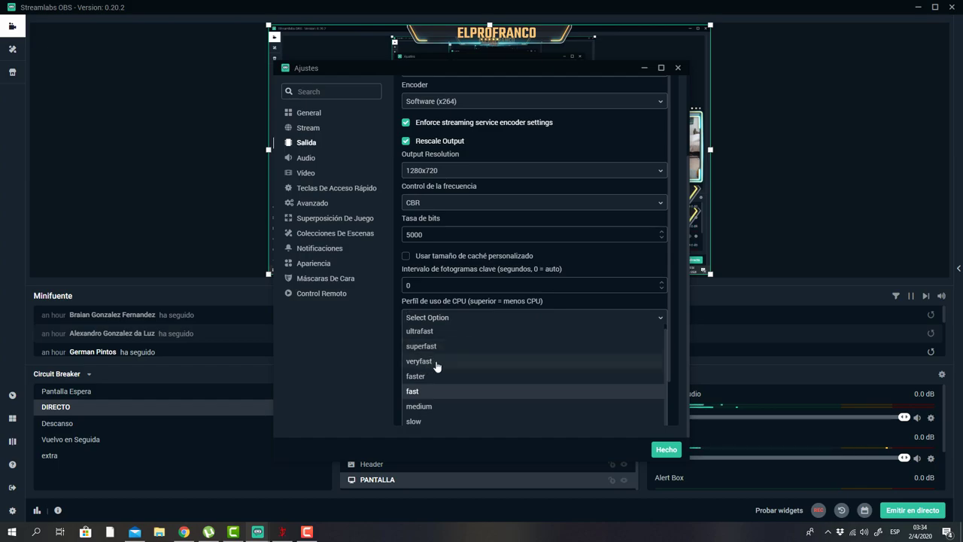
pyautogui.click(391, 370)
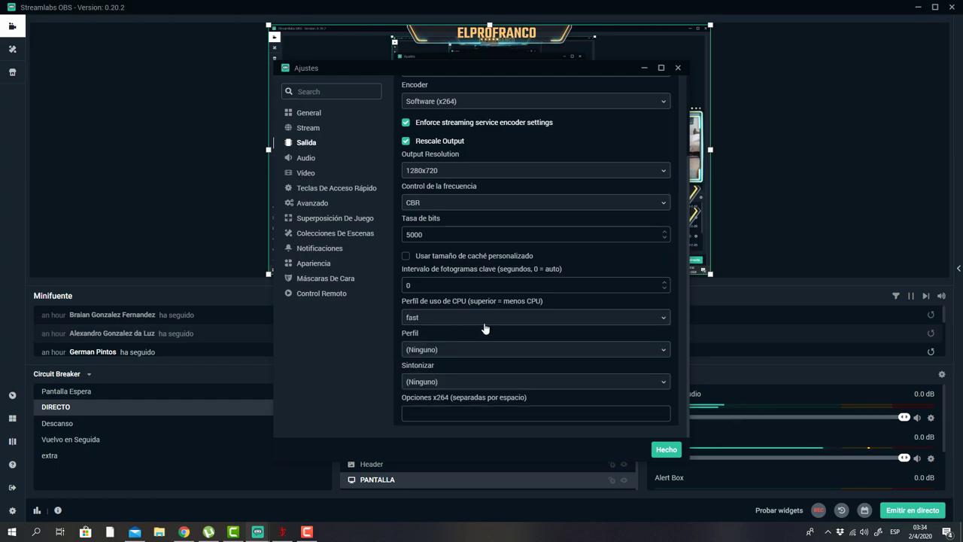
# In the advanced recording settings, set the recording path to the Data 2-A (D:) drive and the format to mp4
pyautogui.scroll(3, 495, 316)
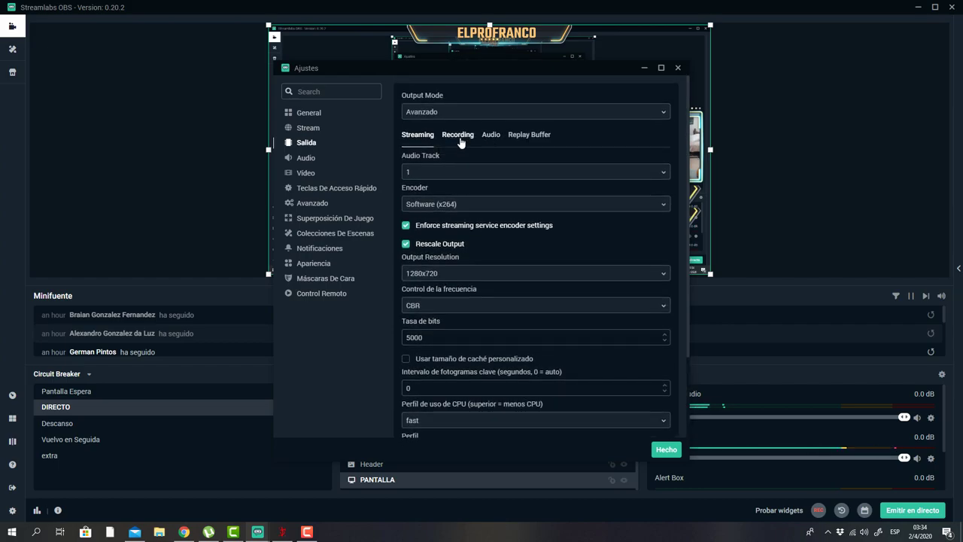
pyautogui.click(458, 136)
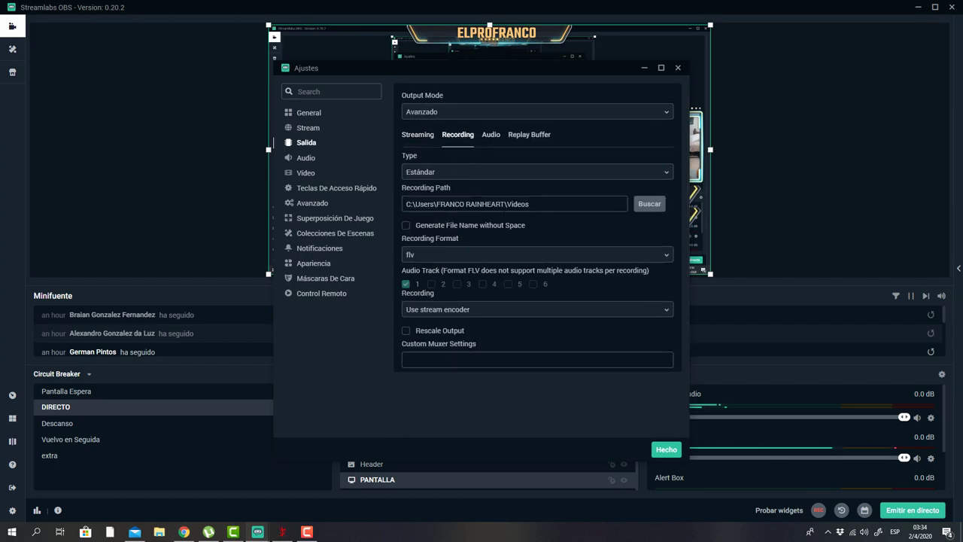
pyautogui.click(646, 211)
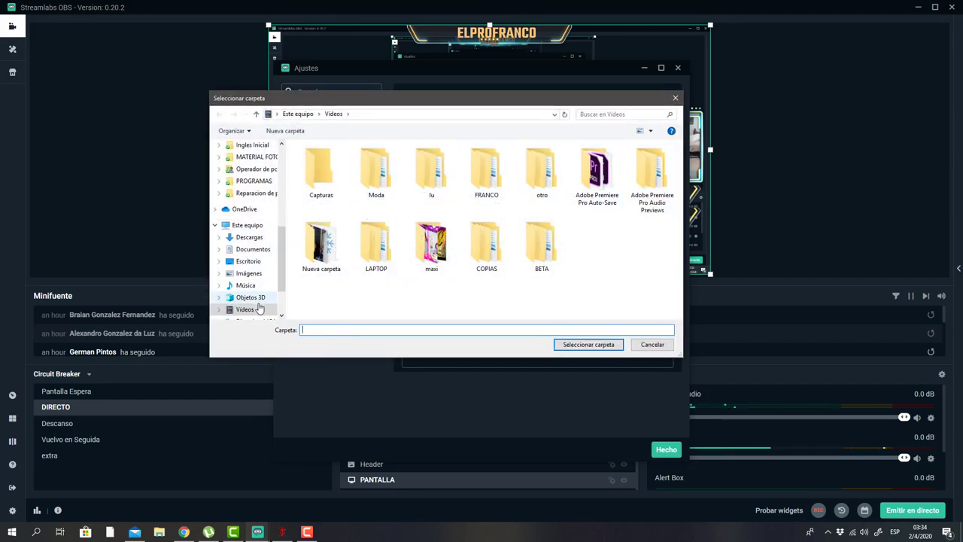
pyautogui.scroll(-2, 267, 294)
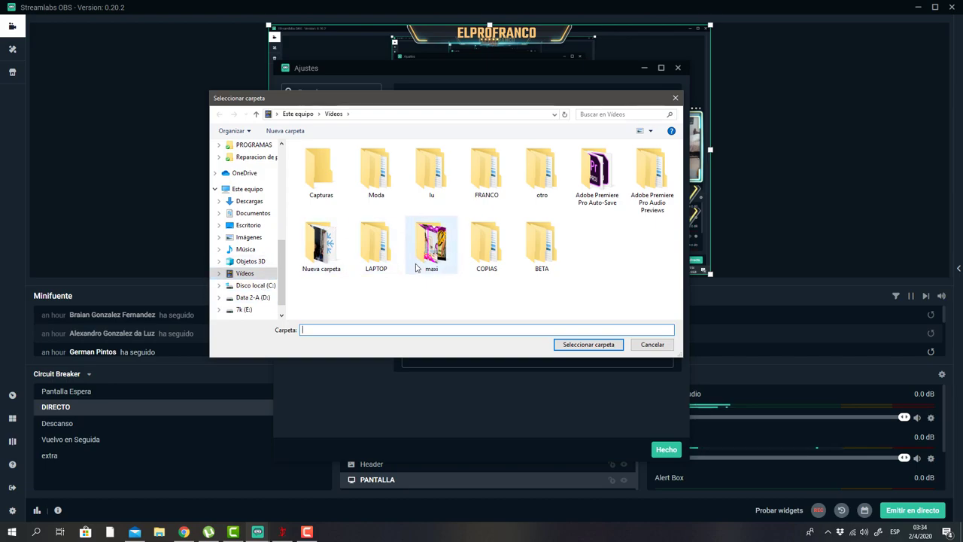
pyautogui.click(251, 298)
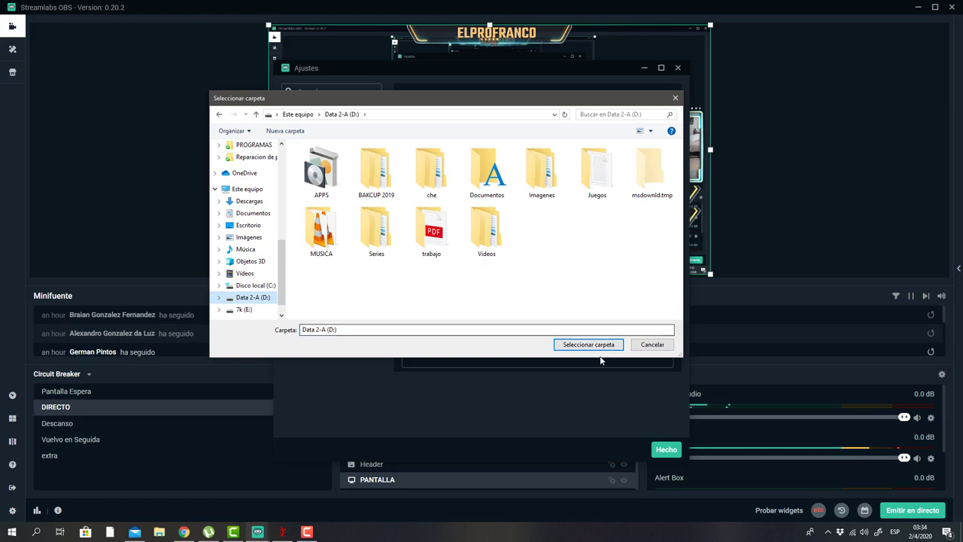
pyautogui.click(572, 344)
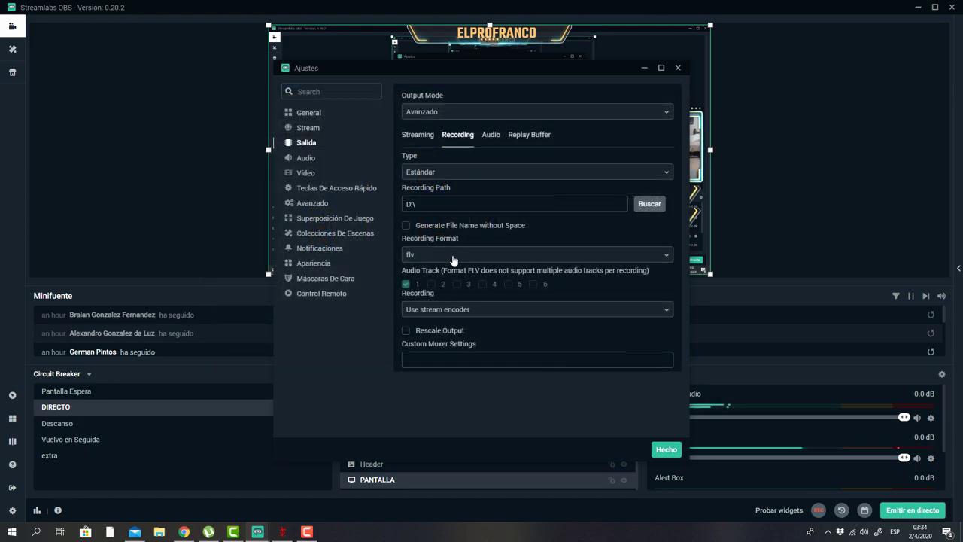
pyautogui.click(449, 256)
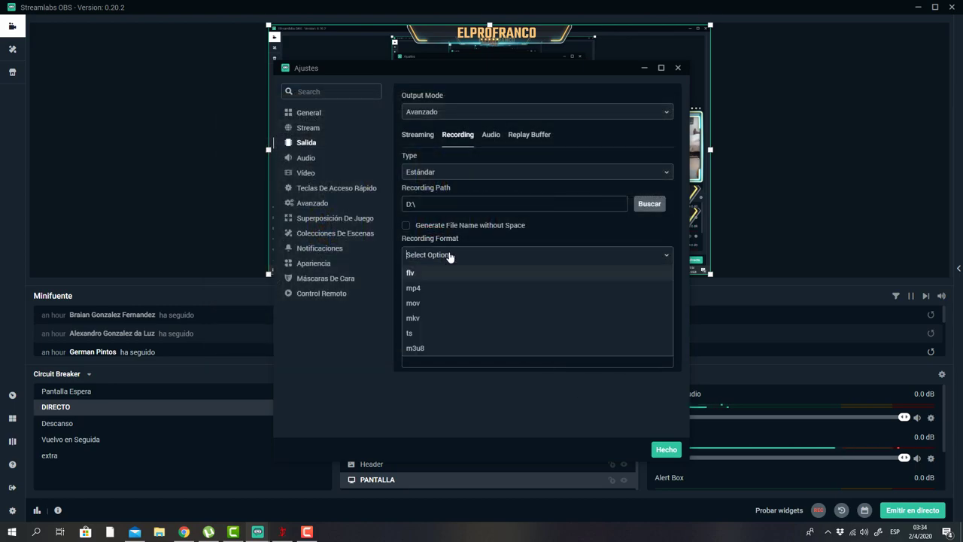
pyautogui.click(444, 289)
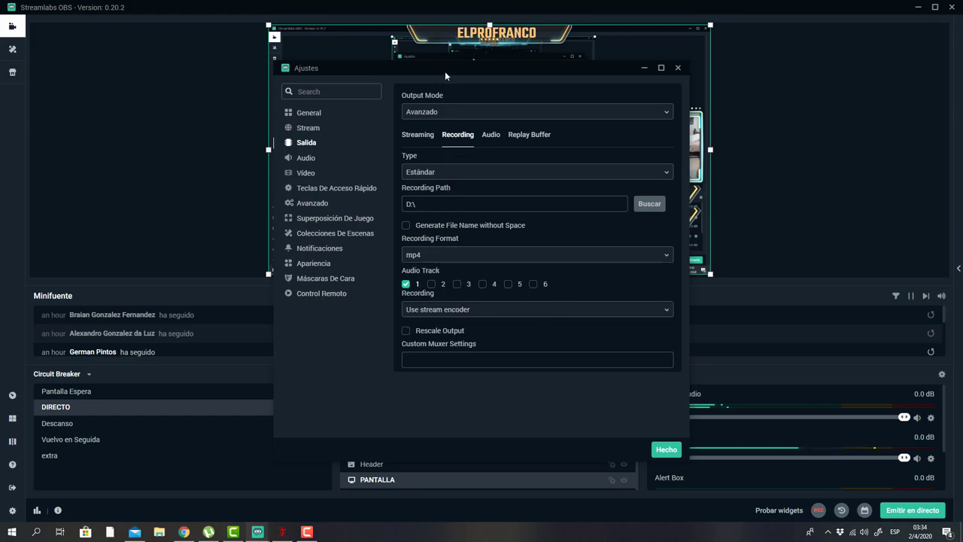
# Enable audio tracks 2, 3 and 4 for the recording, alongside track 1
pyautogui.moveTo(444, 71); pyautogui.dragTo(467, 129)
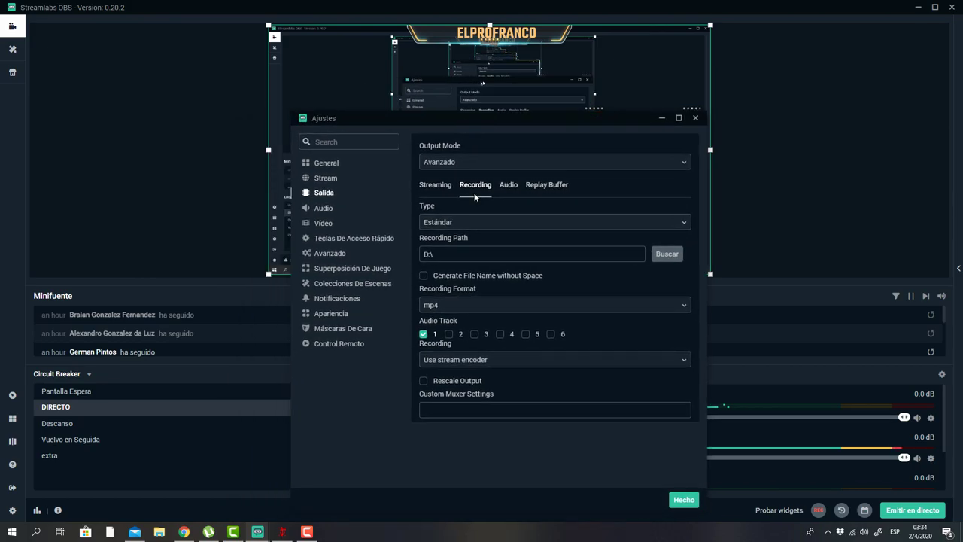
pyautogui.click(486, 338)
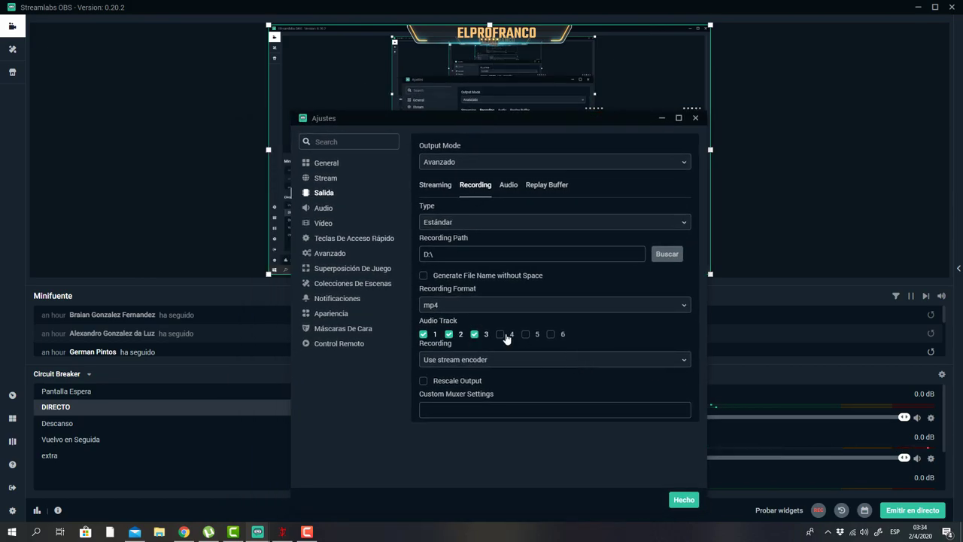
pyautogui.click(509, 335)
pyautogui.click(424, 381)
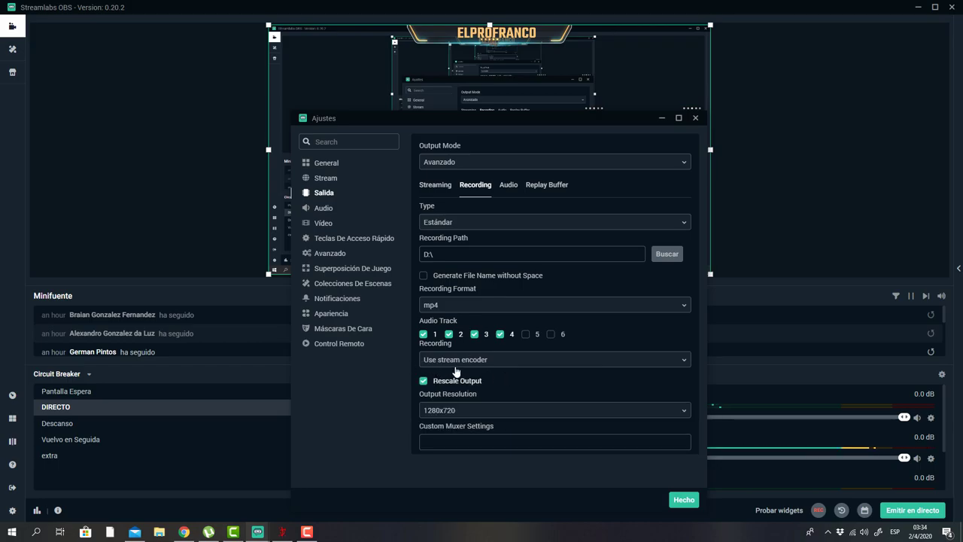
pyautogui.click(423, 381)
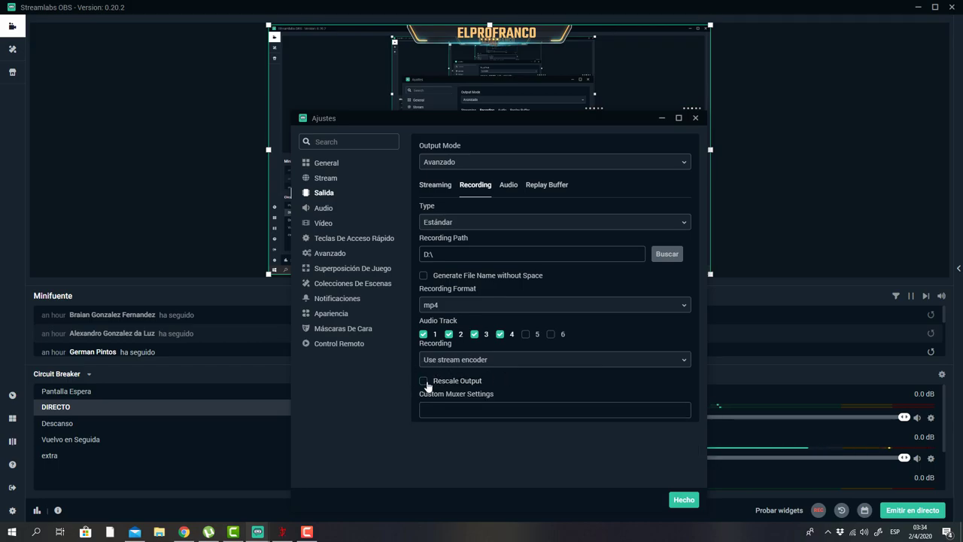
pyautogui.click(423, 382)
pyautogui.click(423, 381)
# Review the output's audio track, replay buffer and streaming settings, the audio devices, and the video resolution and FPS settings
pyautogui.click(515, 186)
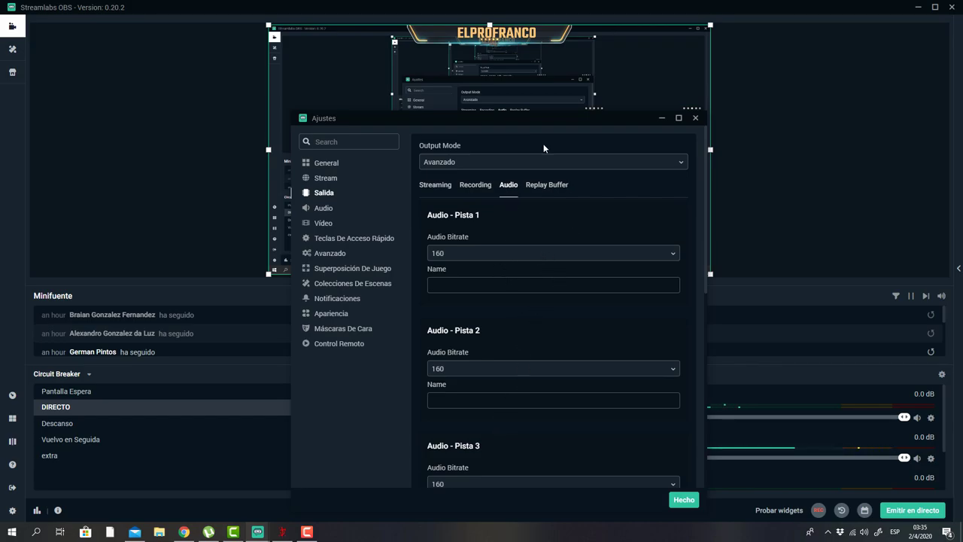
pyautogui.moveTo(552, 118)
pyautogui.mouseDown()
pyautogui.moveTo(261, 115)
pyautogui.moveTo(554, 117)
pyautogui.mouseUp()
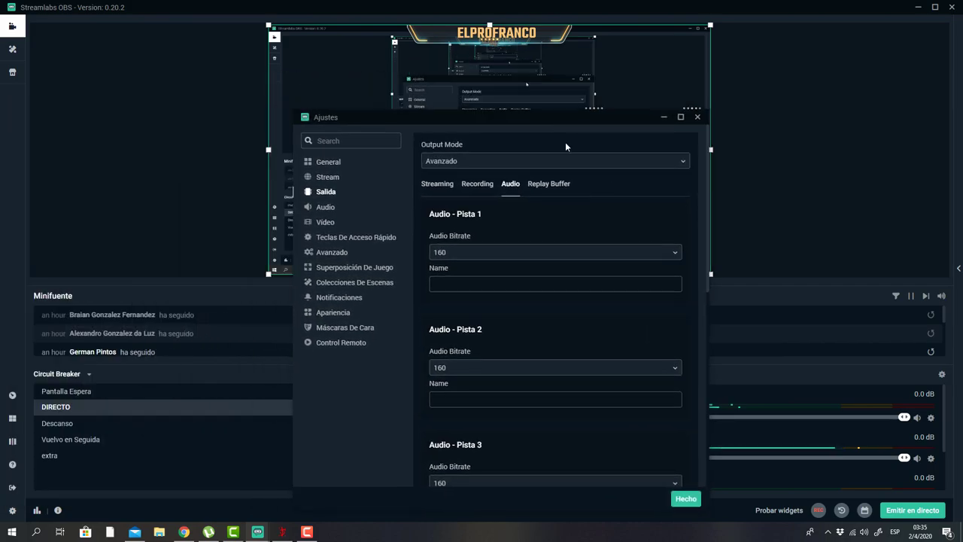
pyautogui.click(540, 188)
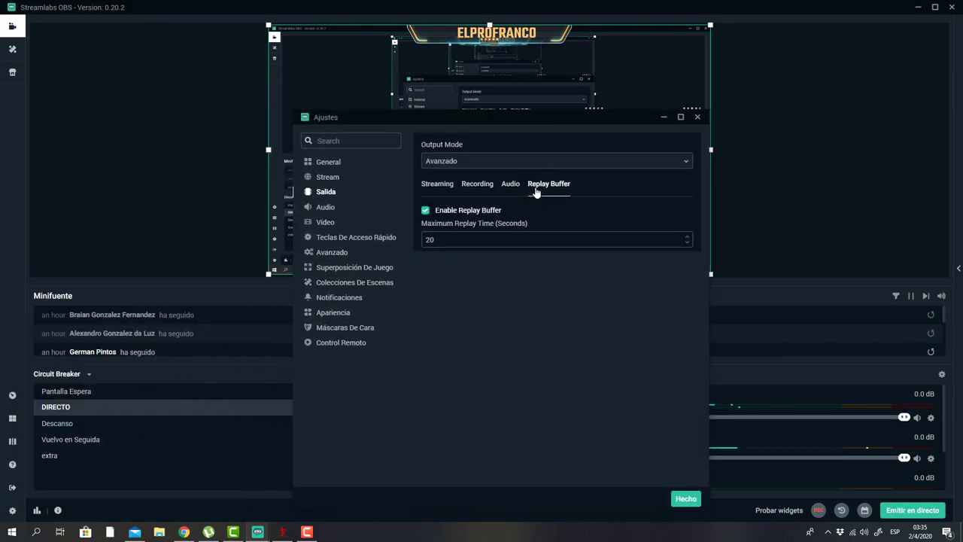
pyautogui.click(438, 192)
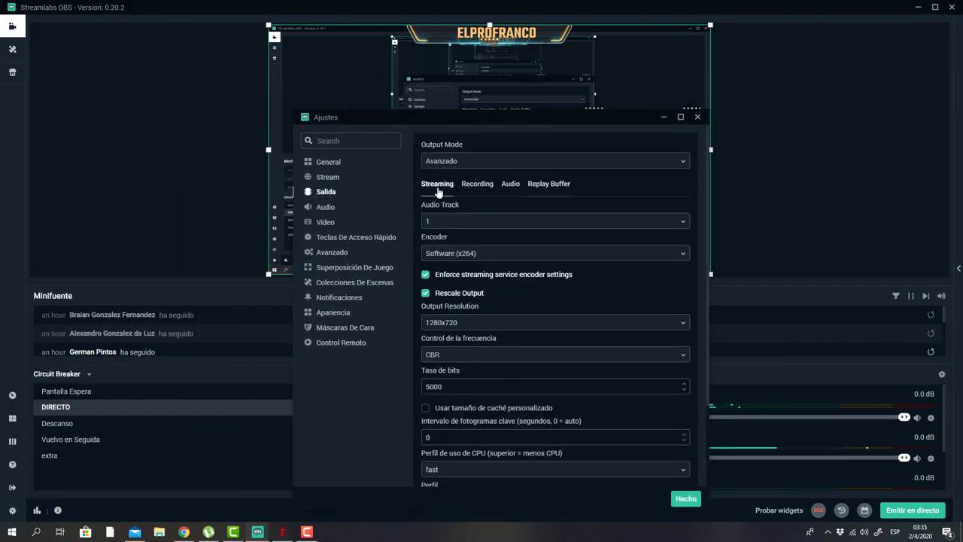
pyautogui.click(327, 208)
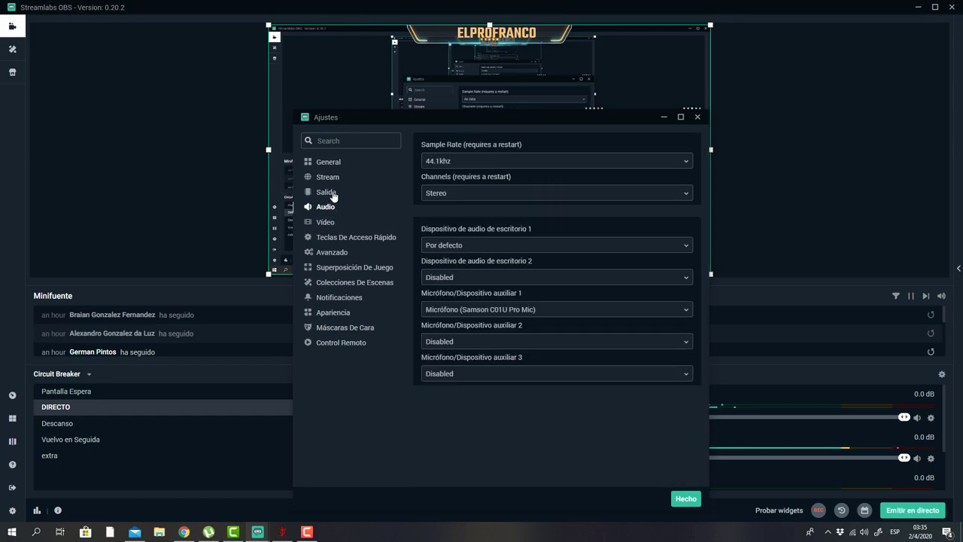
pyautogui.click(332, 193)
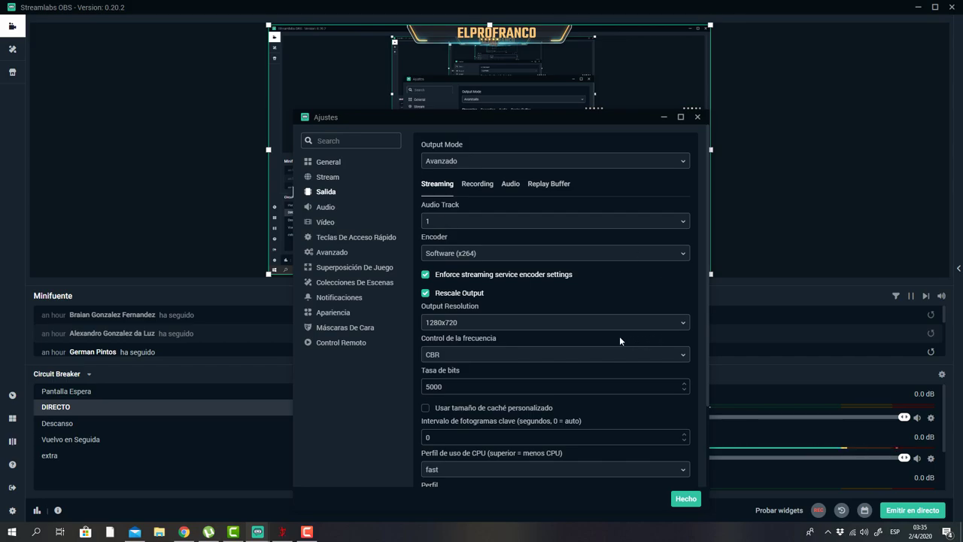
pyautogui.scroll(-1, 619, 336)
pyautogui.scroll(-1, 644, 363)
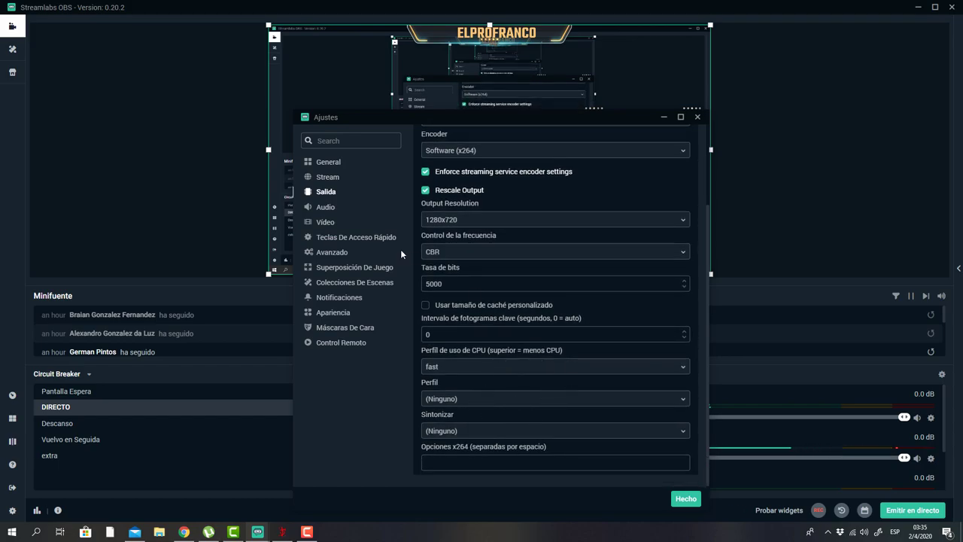
pyautogui.click(325, 223)
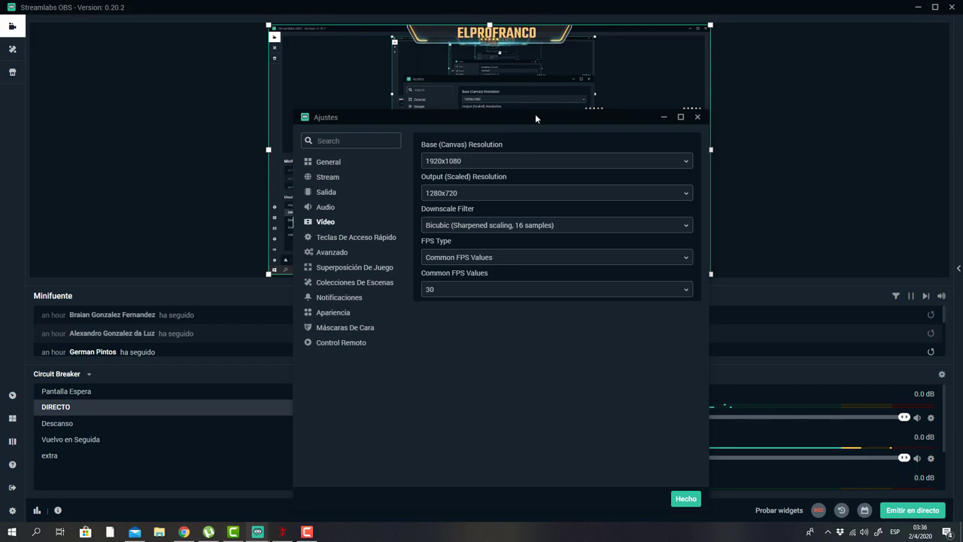
# Select the Bicubic (Sharpened scaling, 16 samples) downscale filter and Common FPS Values as the FPS type
pyautogui.moveTo(512, 117); pyautogui.dragTo(479, 117)
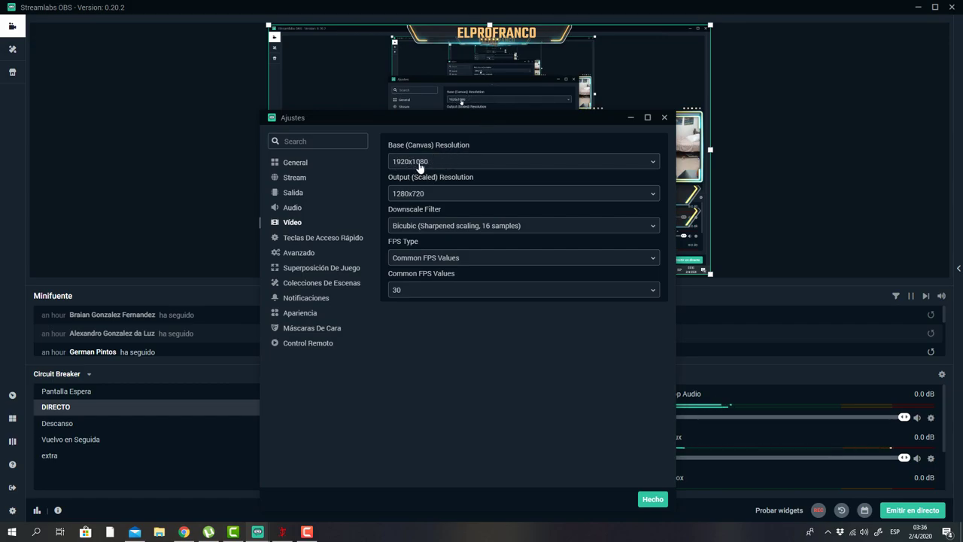
pyautogui.click(425, 227)
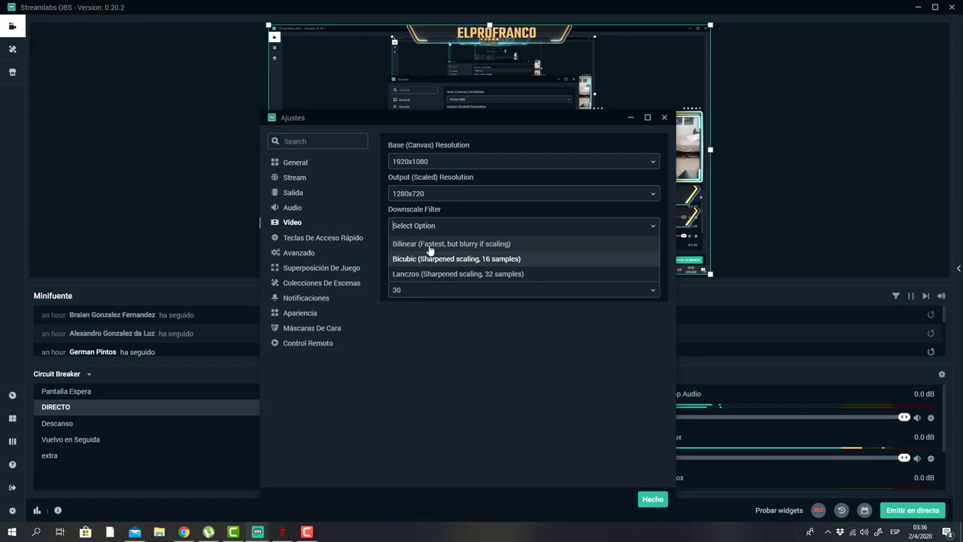
pyautogui.click(468, 263)
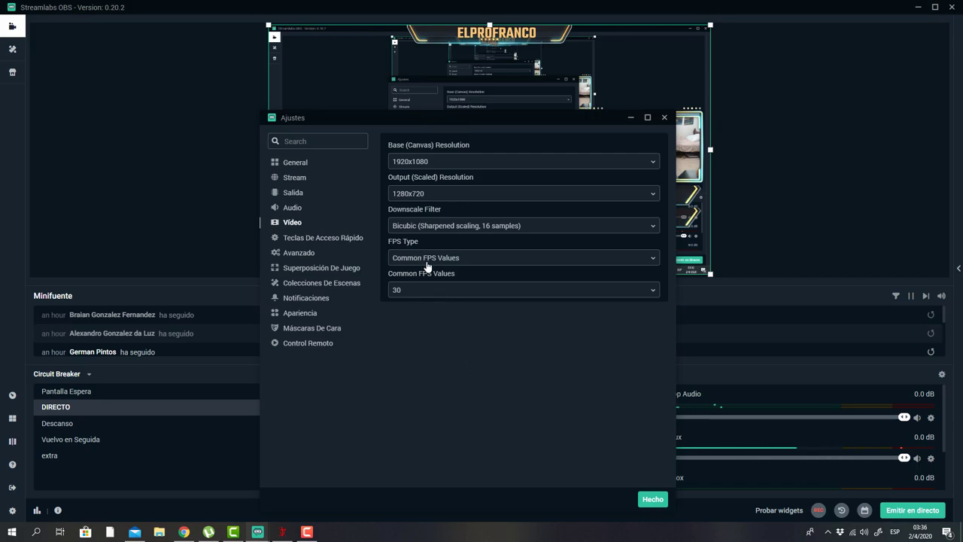
pyautogui.click(423, 264)
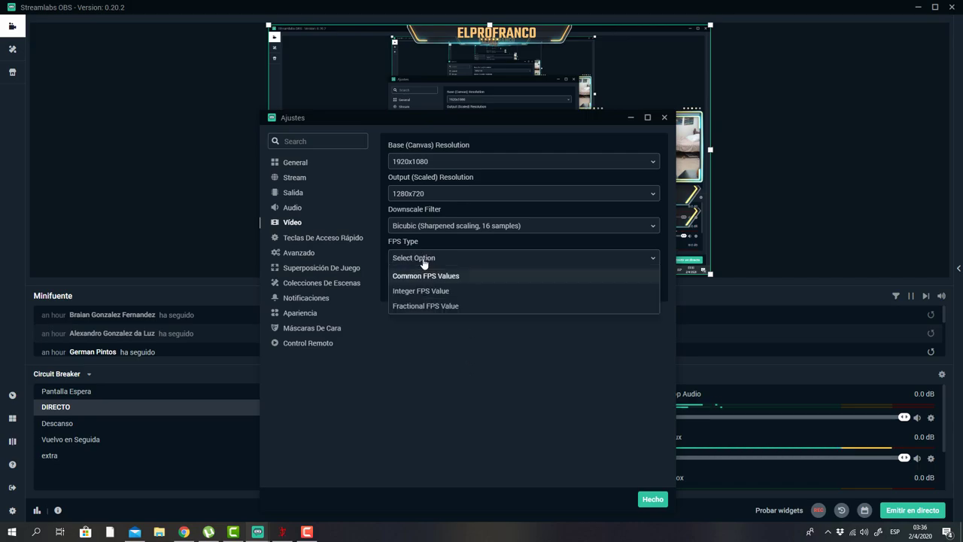
pyautogui.click(425, 276)
# Set the video's common FPS value to 60
pyautogui.click(425, 293)
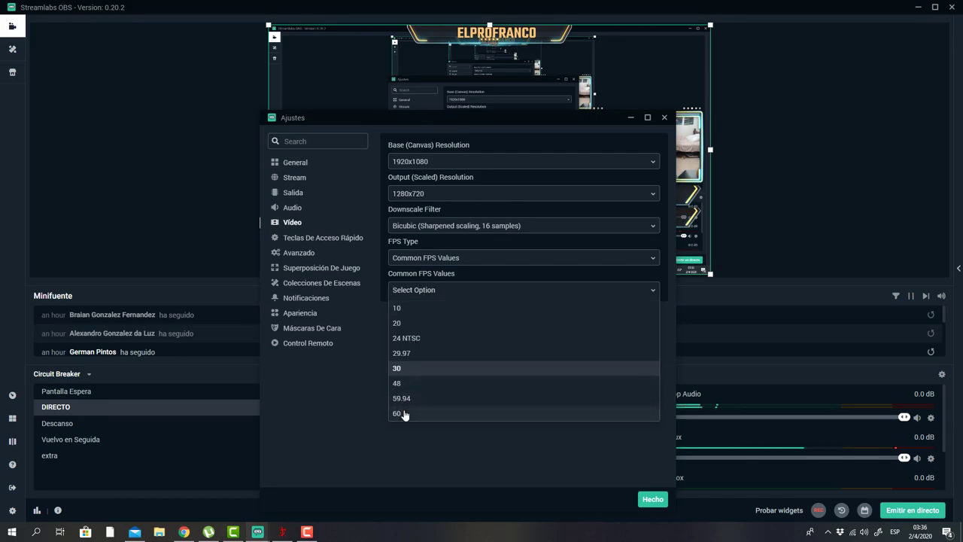
pyautogui.click(449, 409)
pyautogui.click(423, 289)
pyautogui.click(429, 297)
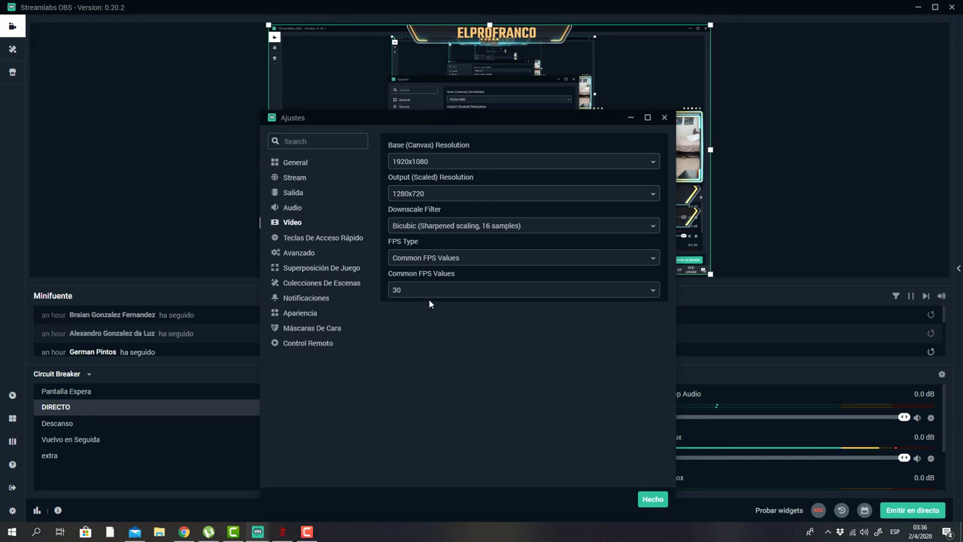
pyautogui.click(429, 291)
pyautogui.click(405, 413)
pyautogui.click(404, 413)
pyautogui.click(455, 294)
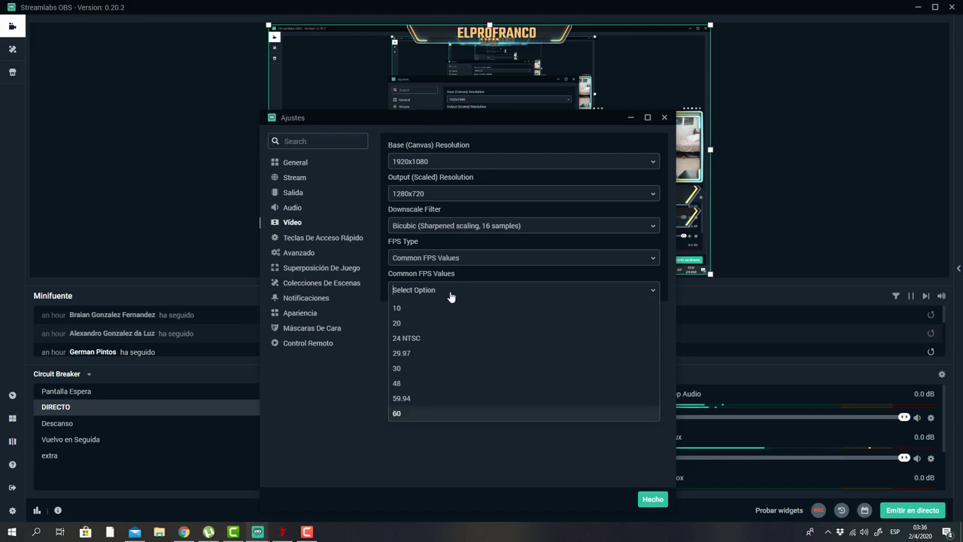
pyautogui.click(346, 403)
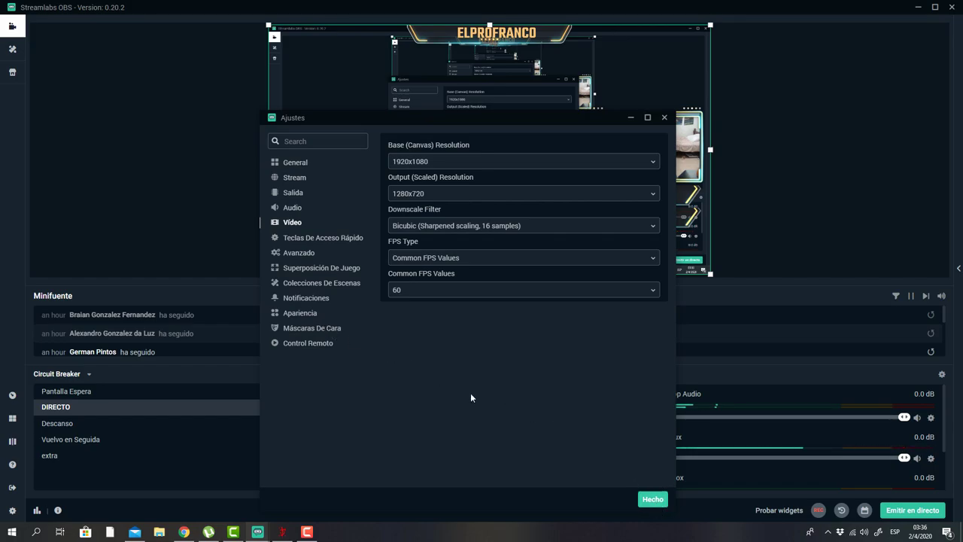
# Review the remote control and general settings, and close the settings window
pyautogui.moveTo(450, 119); pyautogui.dragTo(459, 80)
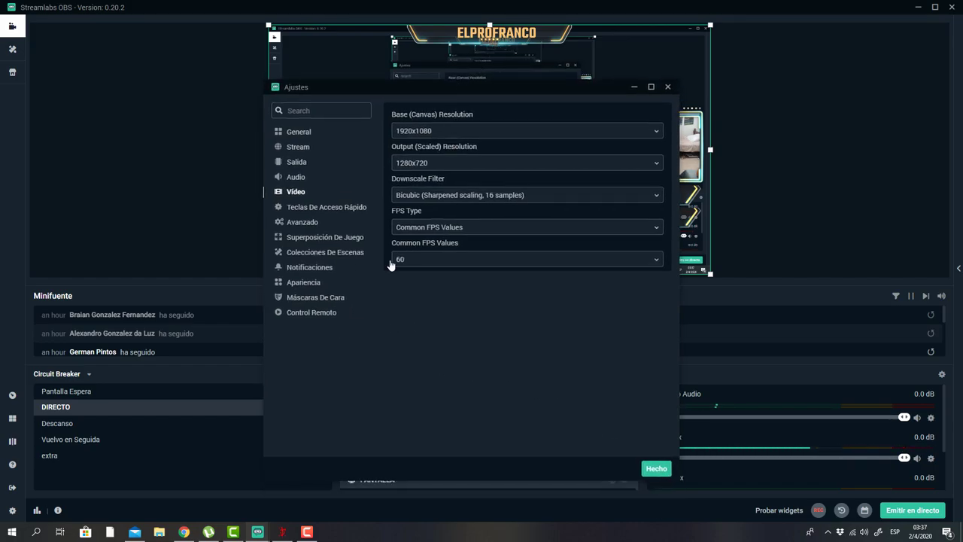
pyautogui.click(321, 319)
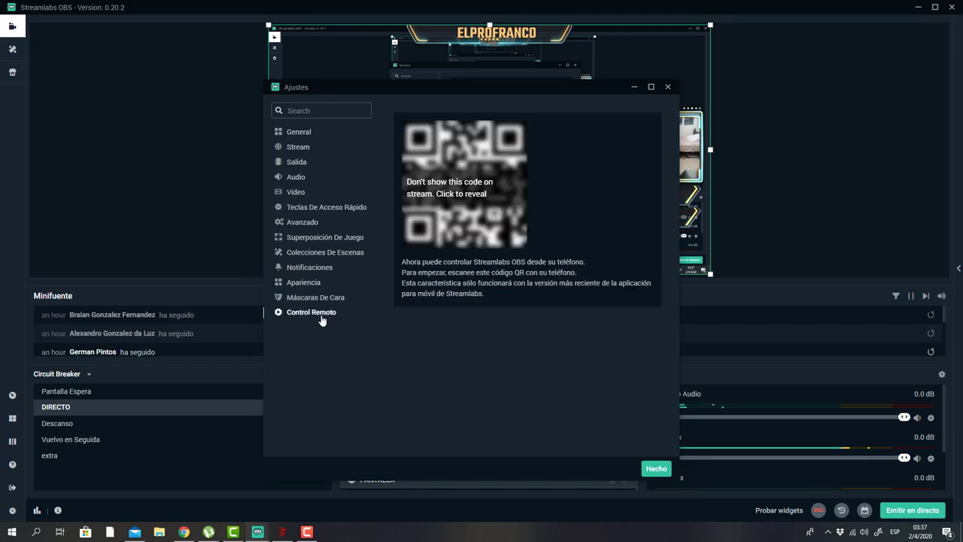
pyautogui.click(305, 137)
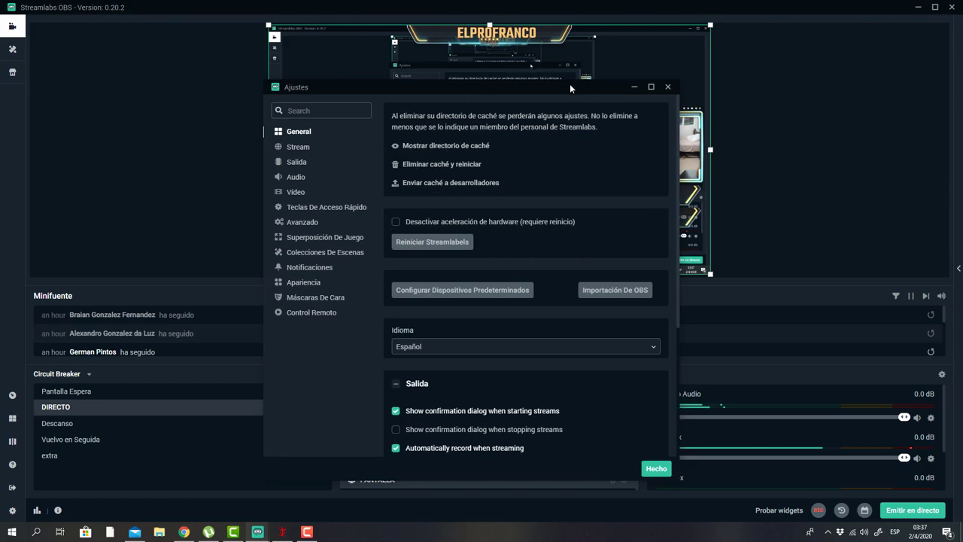
pyautogui.moveTo(569, 84); pyautogui.dragTo(702, 187)
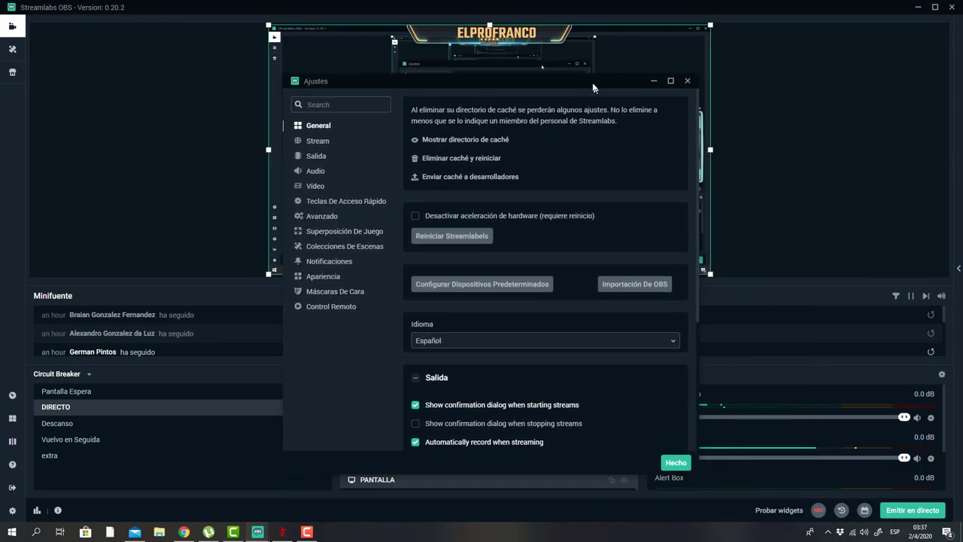
pyautogui.click(673, 461)
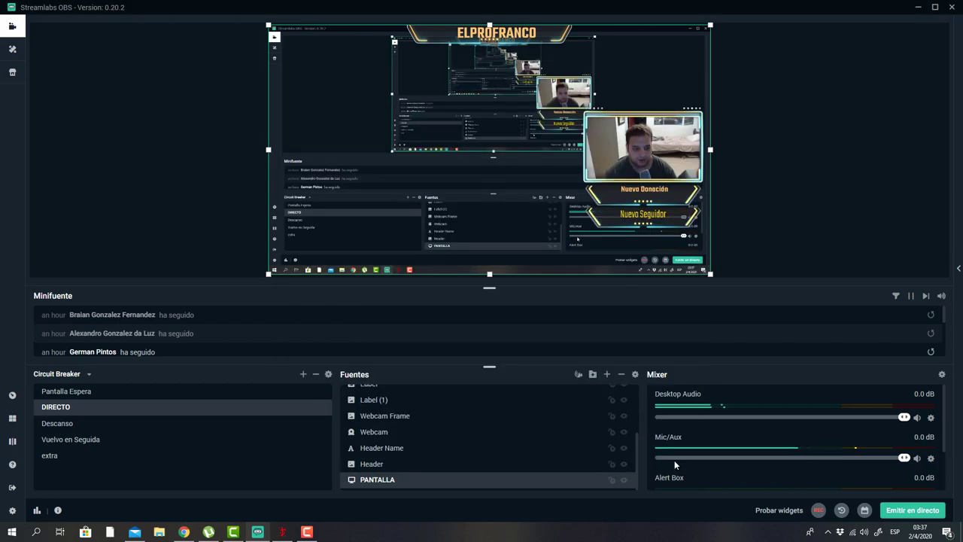
# Start going live without sharing the stream to Facebook, and search for DOOM ETERNAL as the stream's game
pyautogui.click(925, 516)
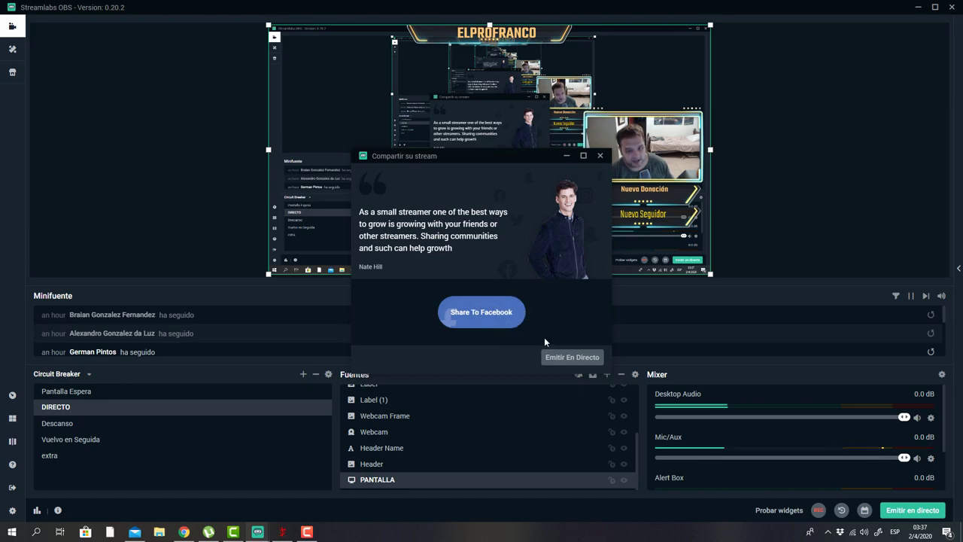
pyautogui.click(590, 360)
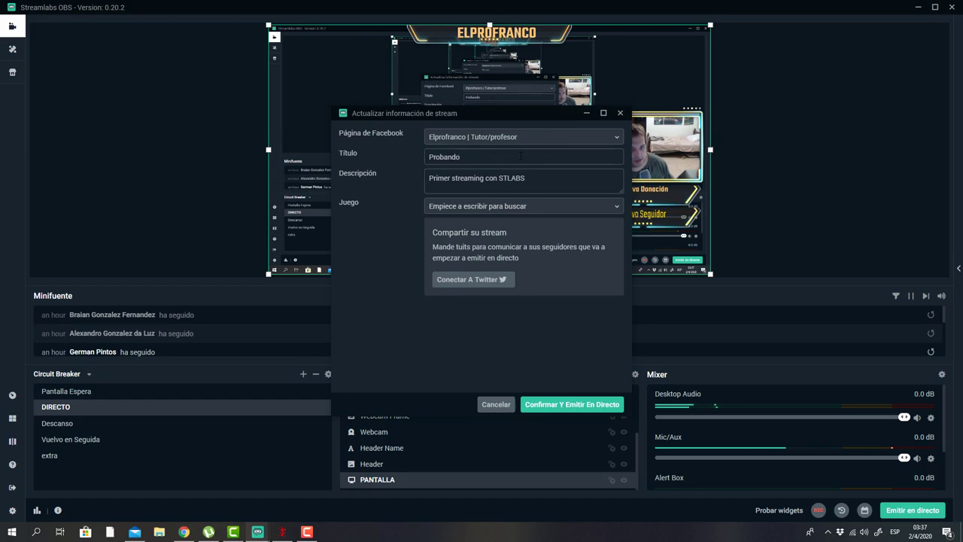
pyautogui.click(544, 184)
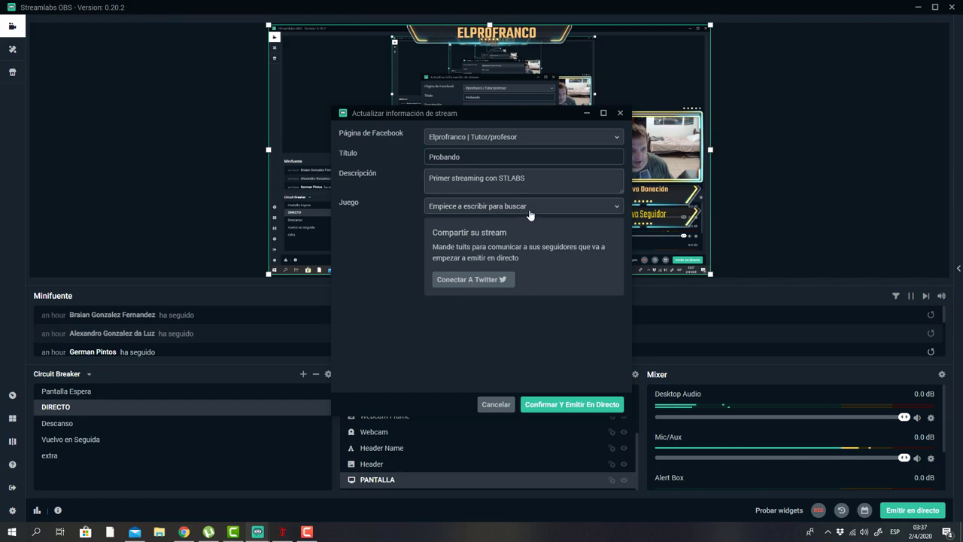
pyautogui.click(528, 213)
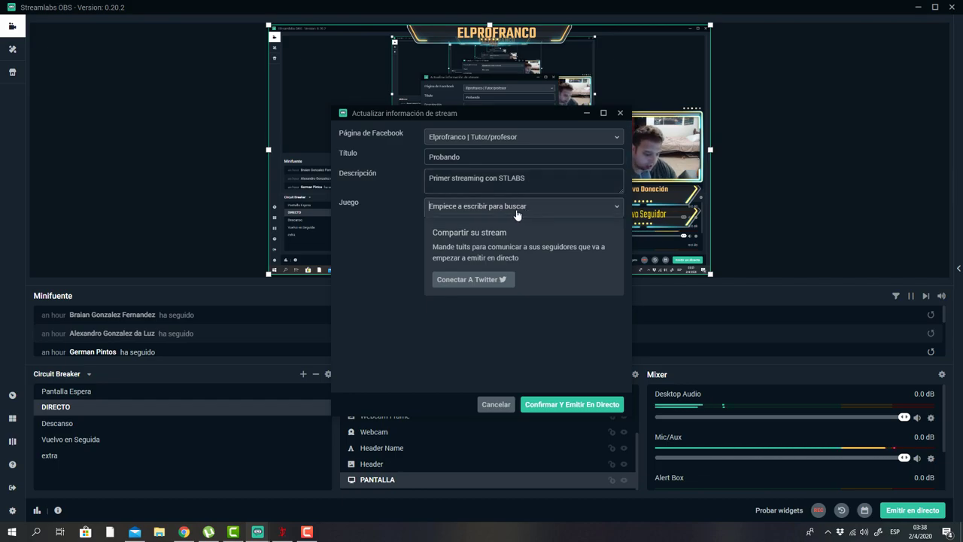
pyautogui.write('DOOM ETE')
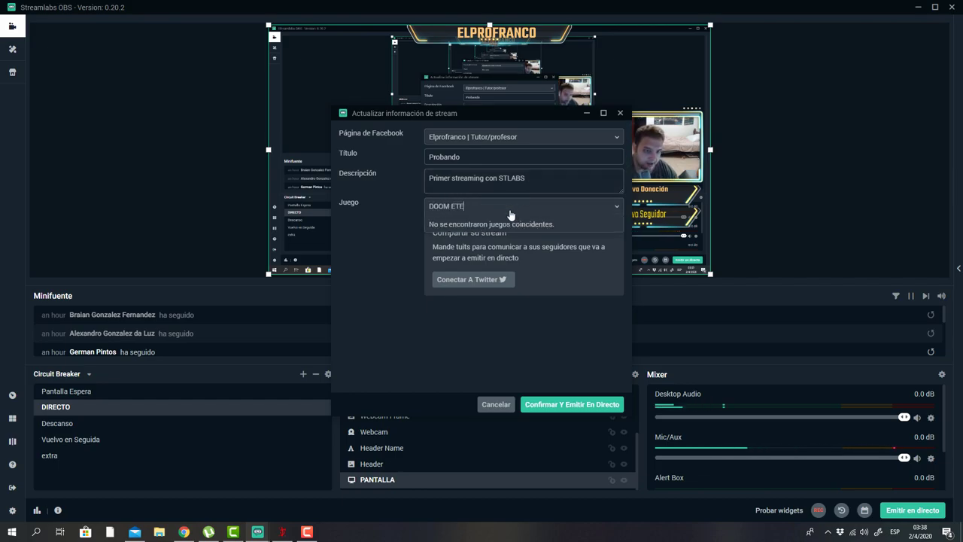
pyautogui.write('RNAL')
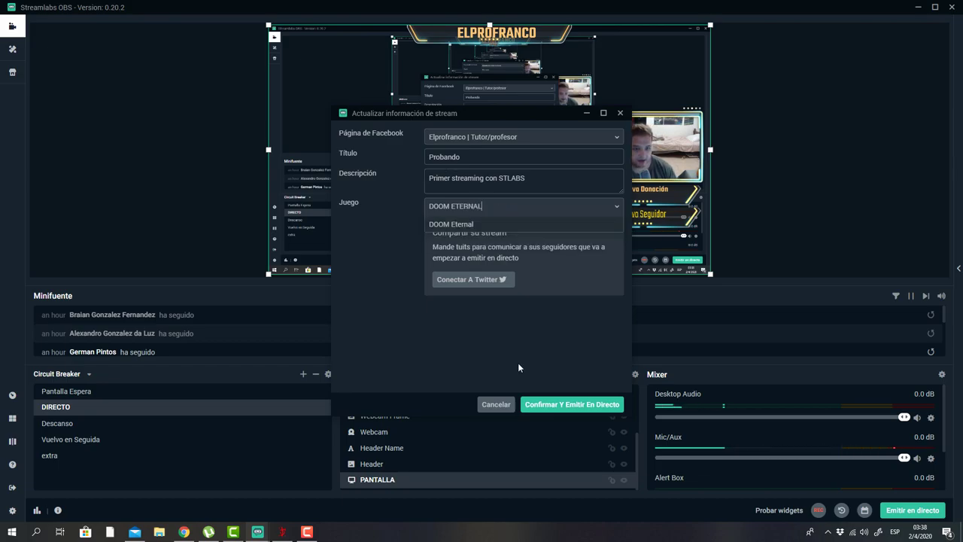
pyautogui.click(517, 362)
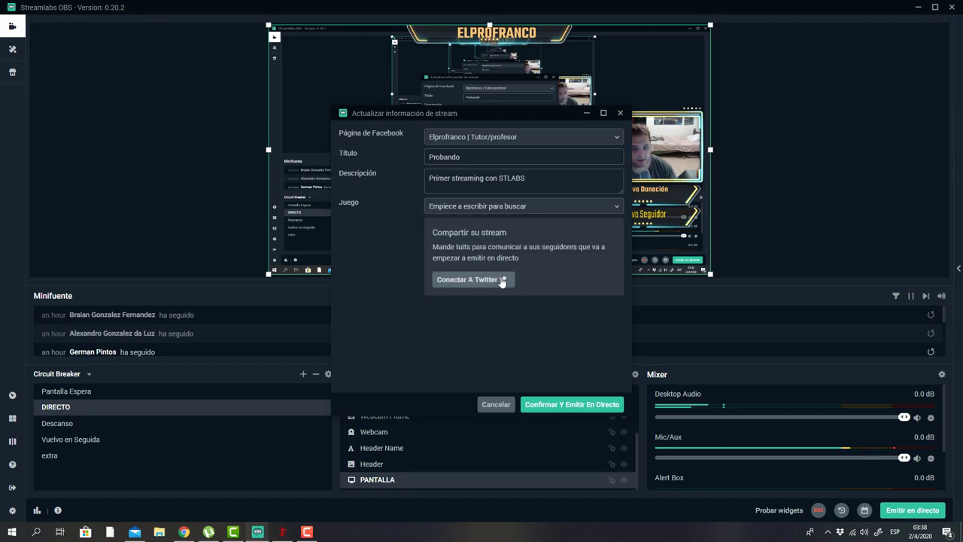
# Select DOOM Eternal as the stream's game and confirm starting the live stream
pyautogui.click(576, 407)
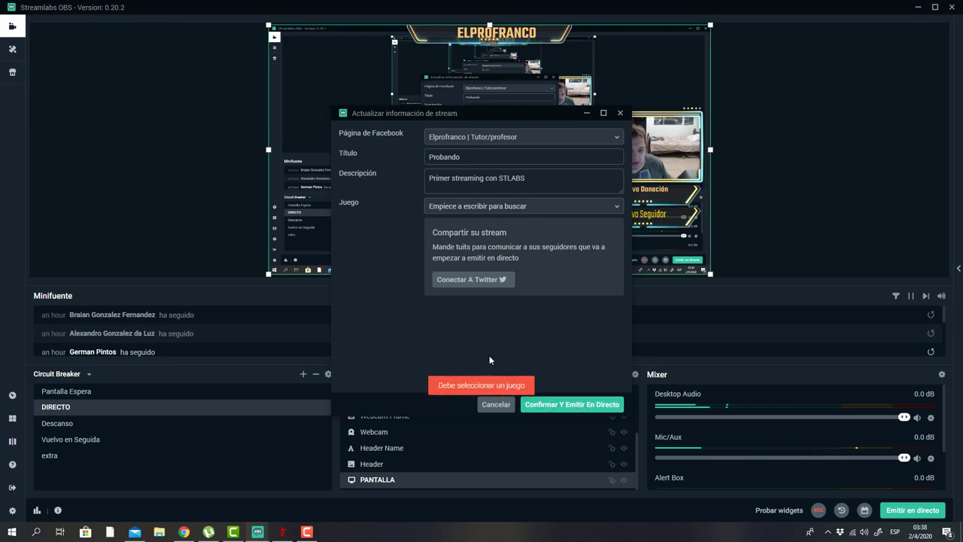
pyautogui.click(516, 208)
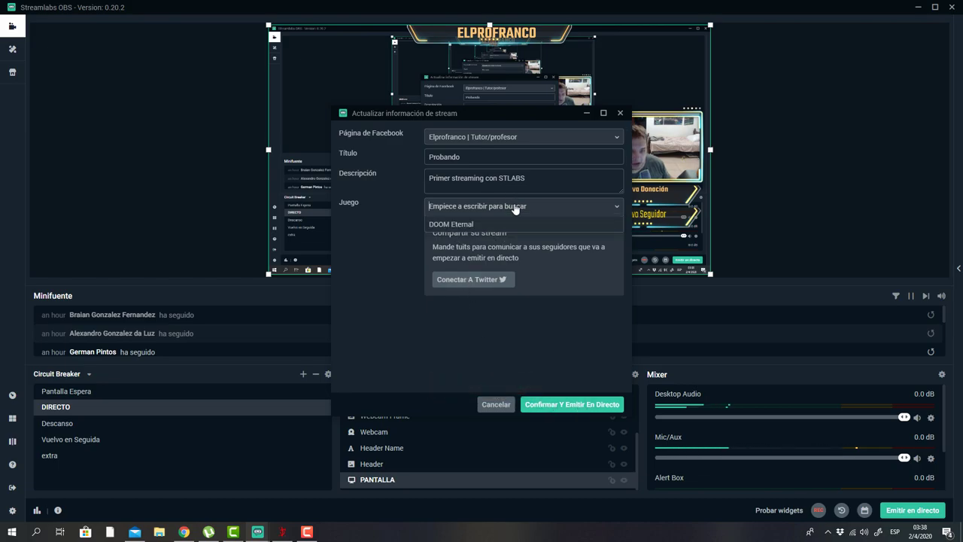
pyautogui.click(486, 226)
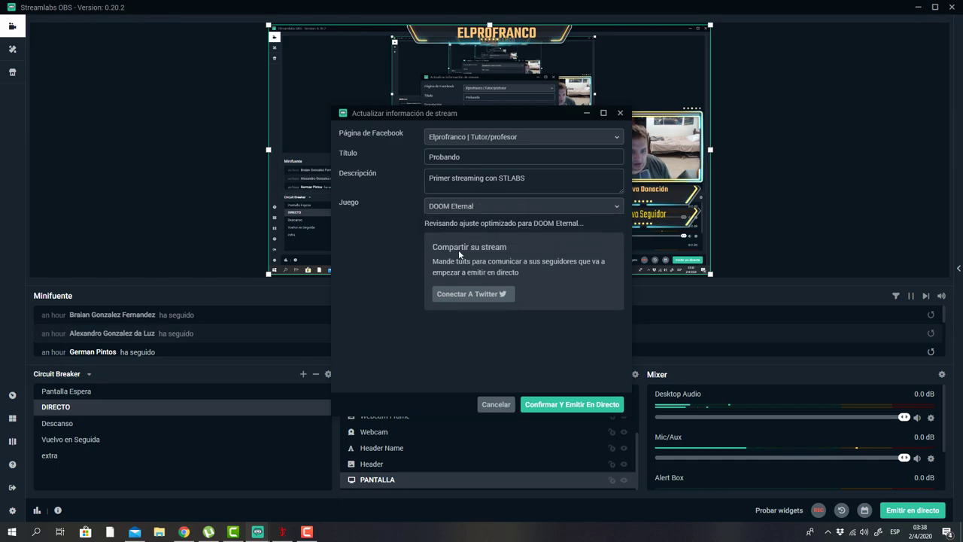
pyautogui.click(588, 408)
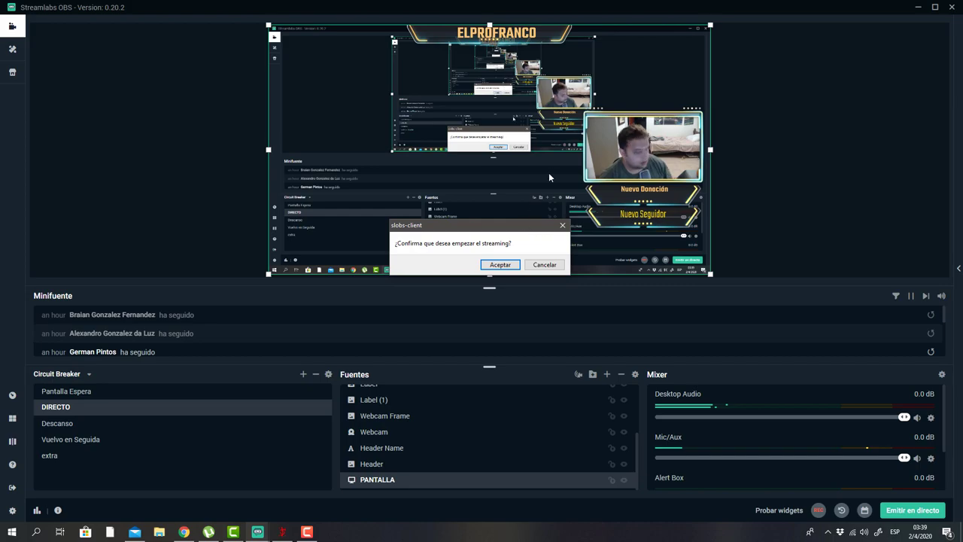
pyautogui.click(501, 265)
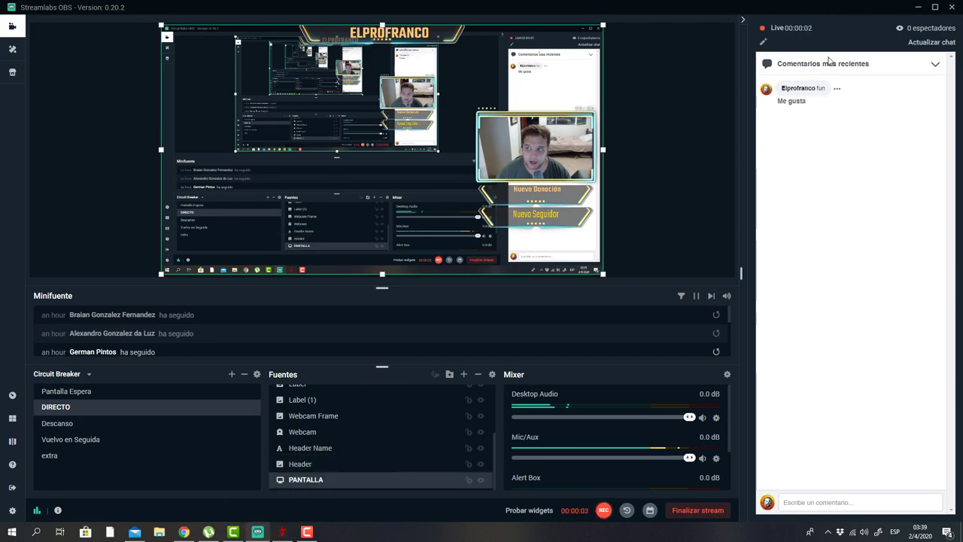
# View the live stream's editable title, description and game, and close the stream information without updating it
pyautogui.moveTo(832, 65)
pyautogui.mouseDown()
pyautogui.moveTo(778, 64)
pyautogui.moveTo(870, 64)
pyautogui.mouseUp()
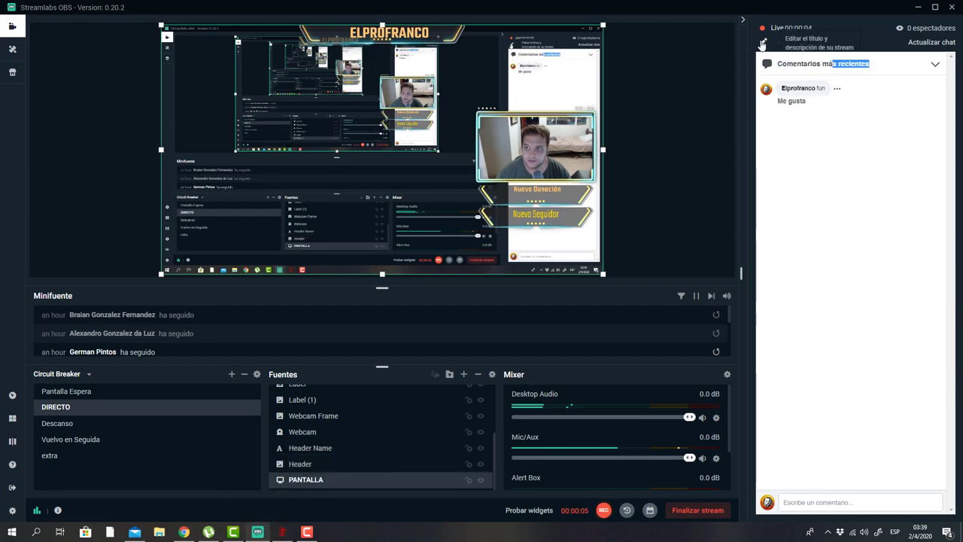
pyautogui.click(762, 43)
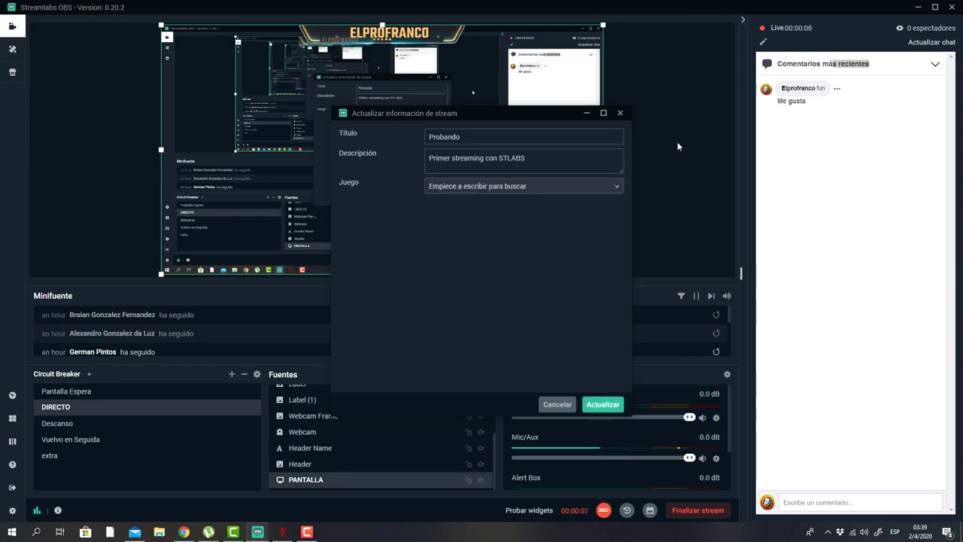
pyautogui.click(620, 114)
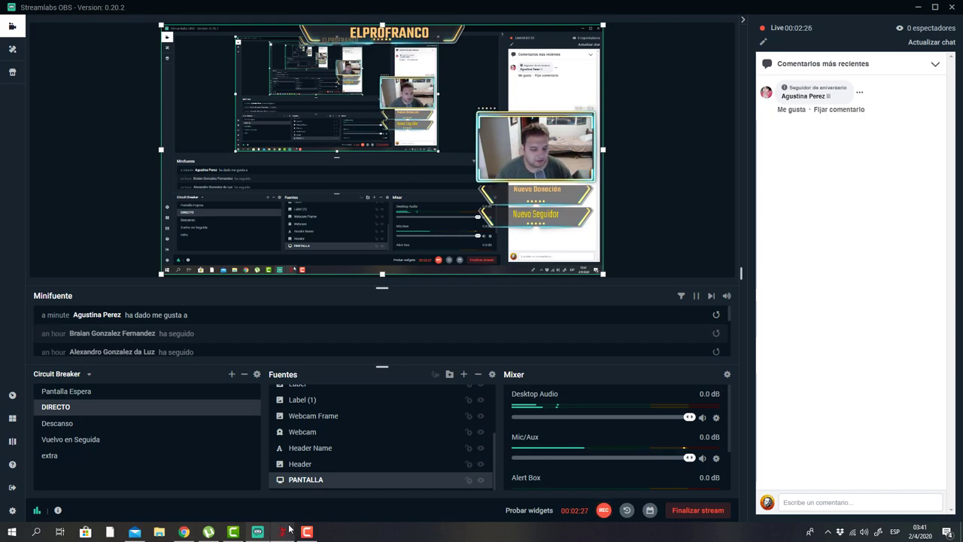
# Switch to the DOOMEternal game window, and stop the recording back in Streamlabs OBS
pyautogui.moveTo(283, 532)
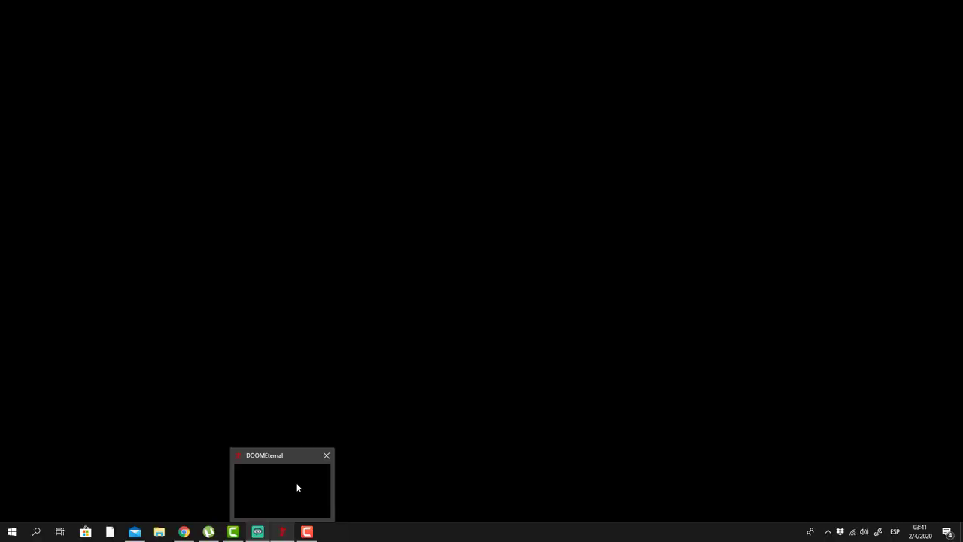
pyautogui.click(297, 488)
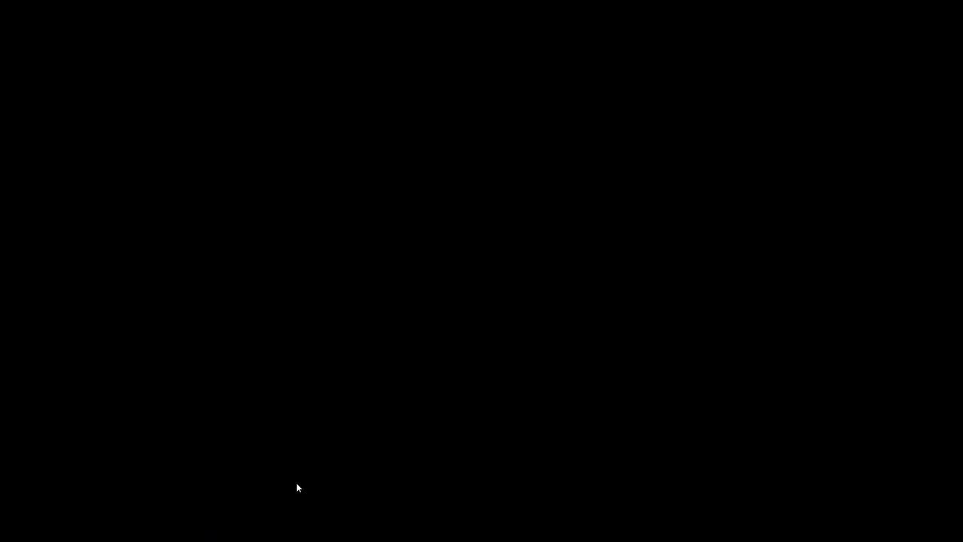
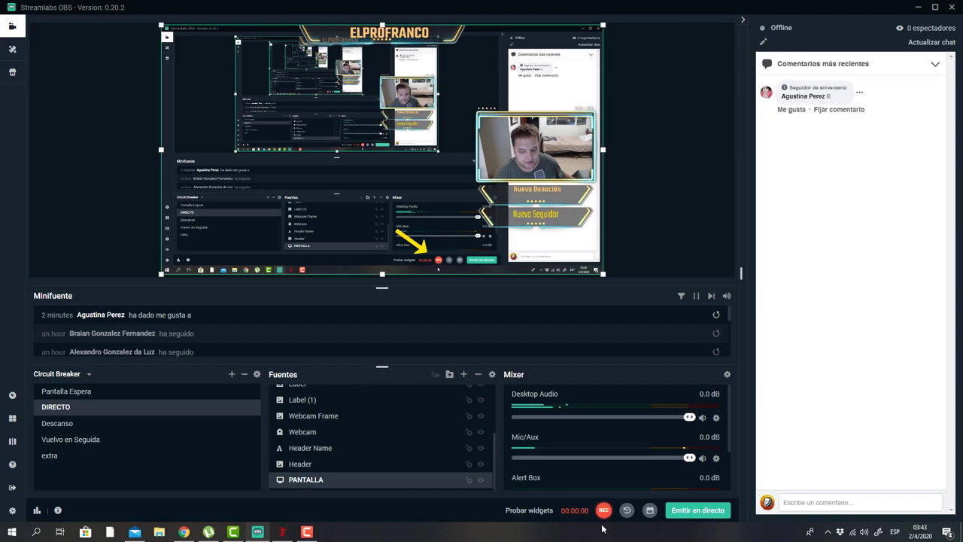
pyautogui.click(603, 511)
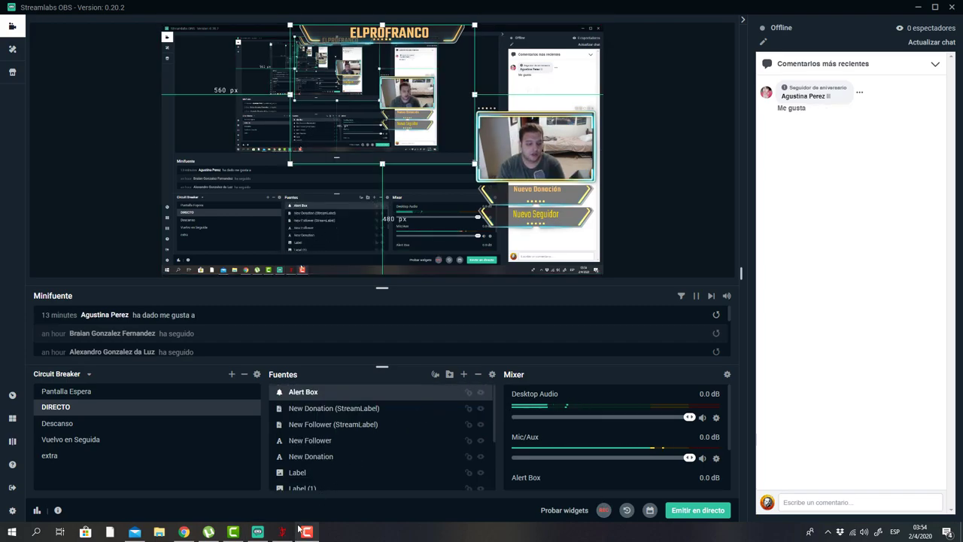
# Switch to Chrome and open streamlabs.com in a new tab
pyautogui.click(184, 534)
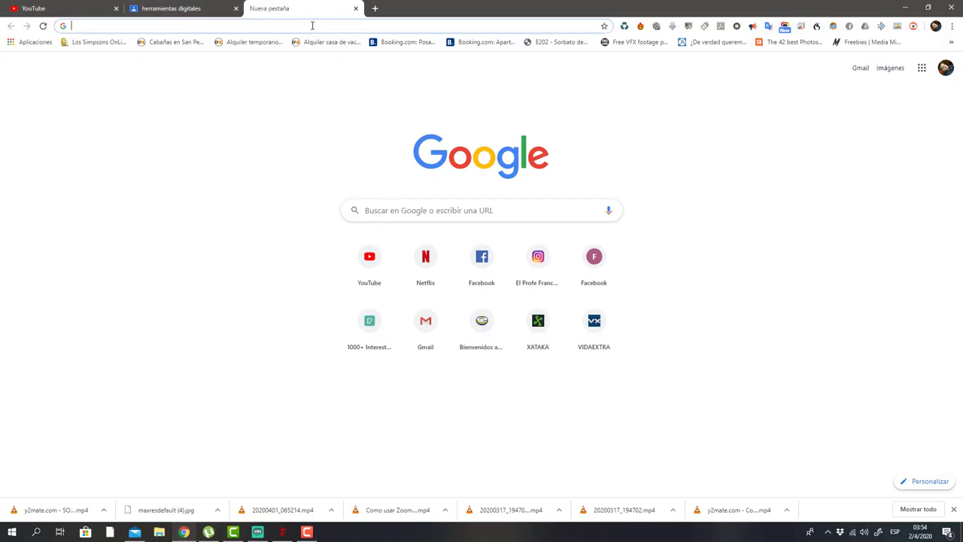
pyautogui.write('STR')
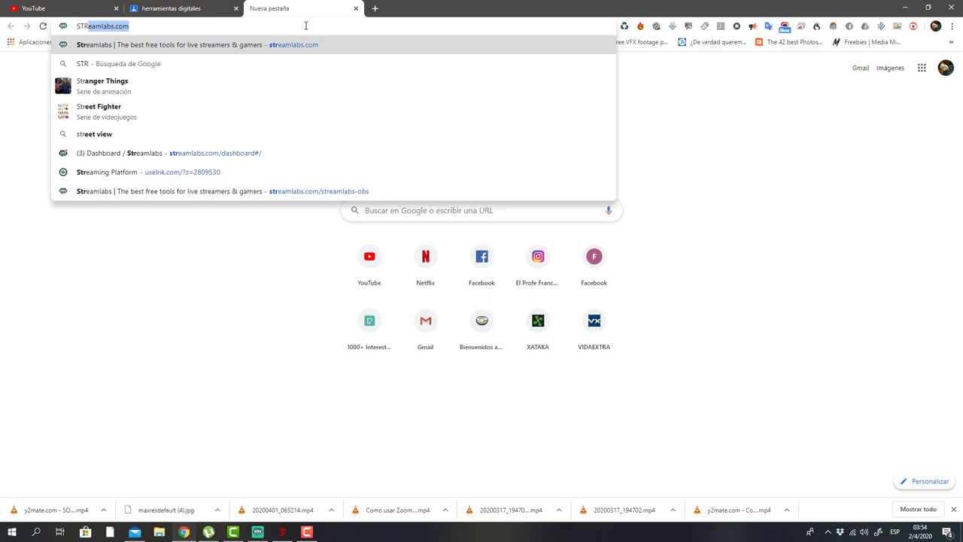
pyautogui.press('Return')
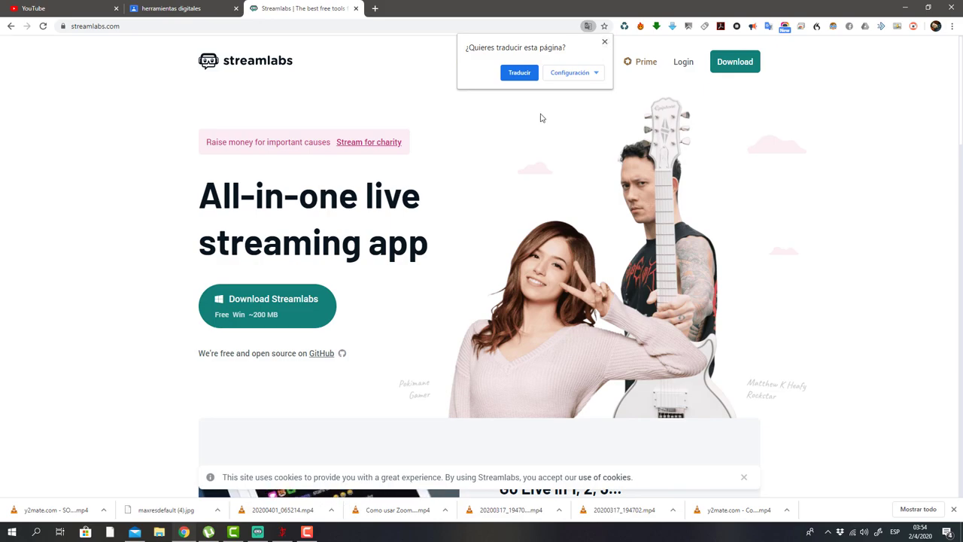
# Dismiss the page translation offer and log in to the Streamlabs dashboard
pyautogui.click(604, 43)
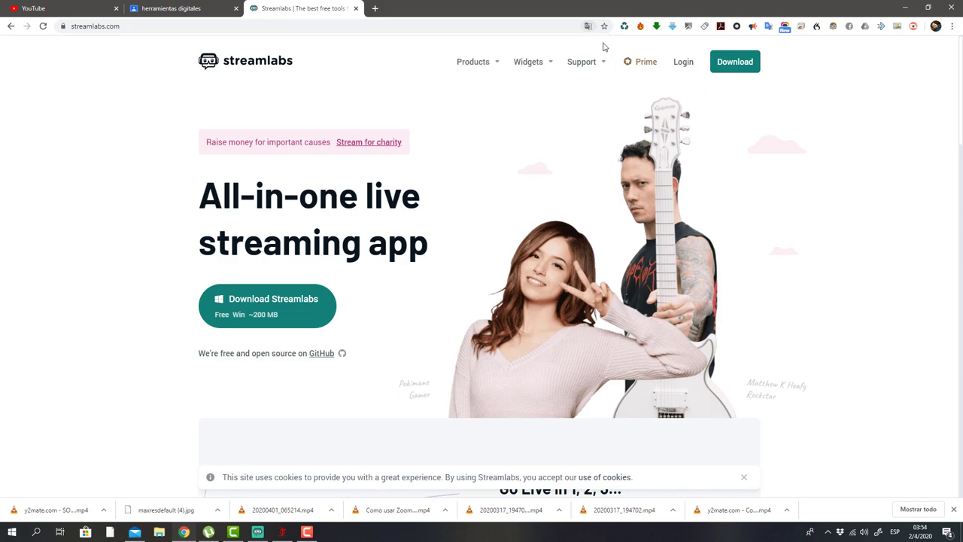
pyautogui.click(690, 66)
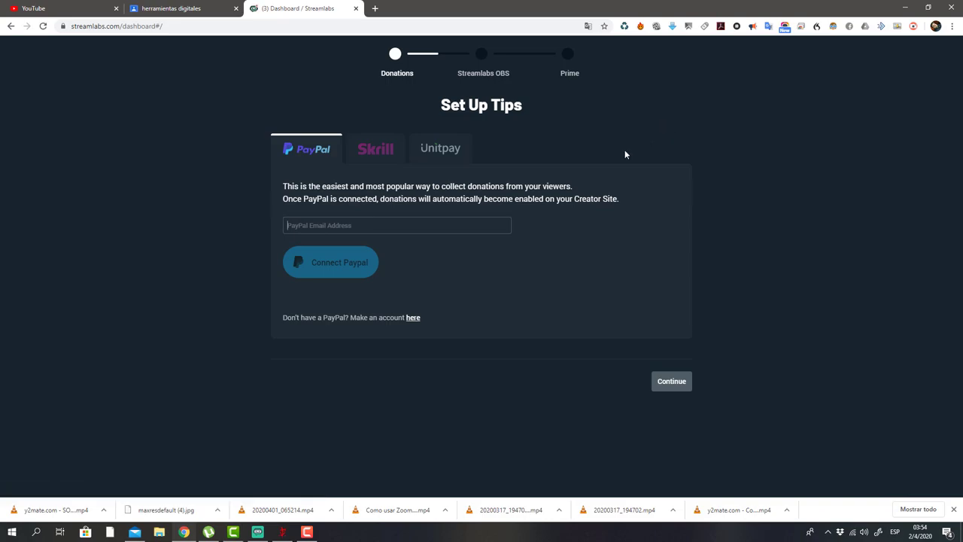
# Compare the PayPal, Skrill and Unitpay options for collecting tips, ending on PayPal
pyautogui.click(390, 157)
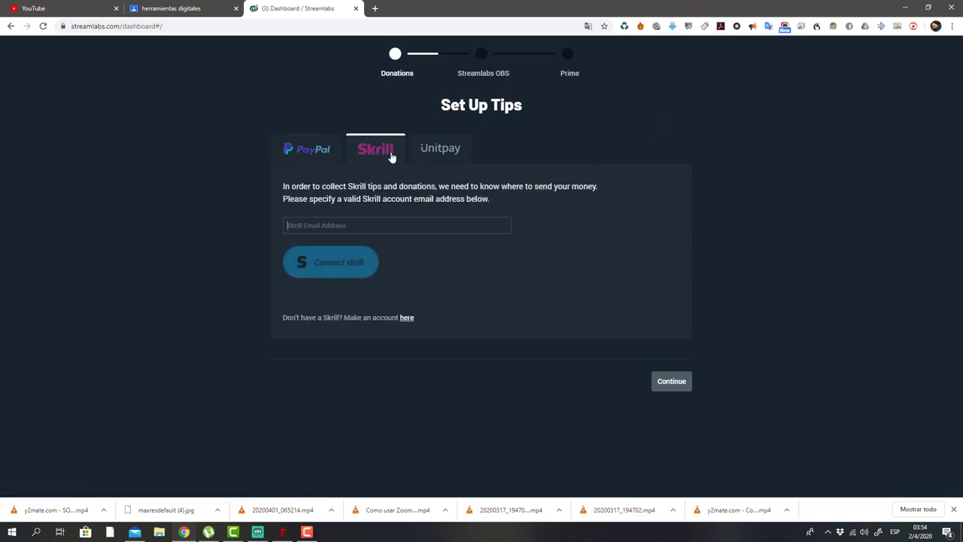
pyautogui.click(308, 161)
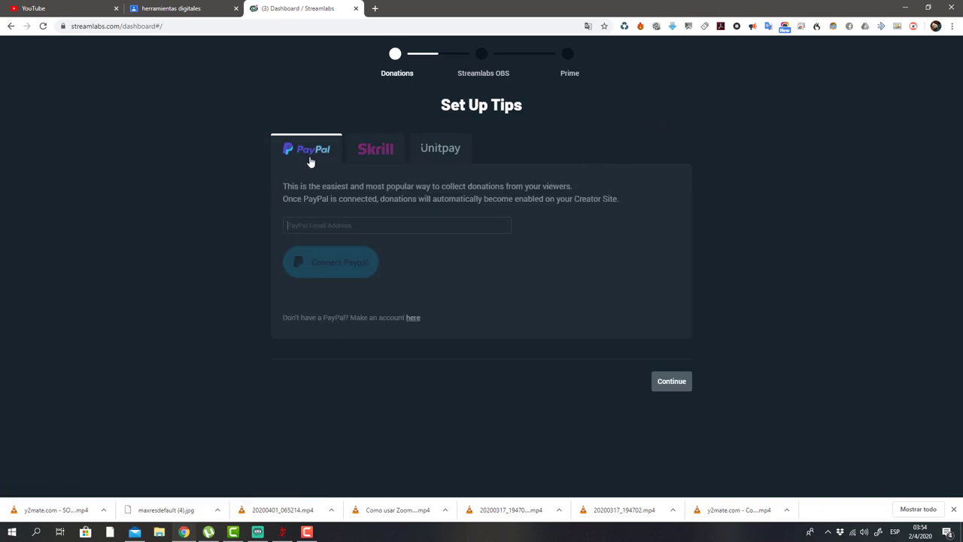
pyautogui.click(378, 150)
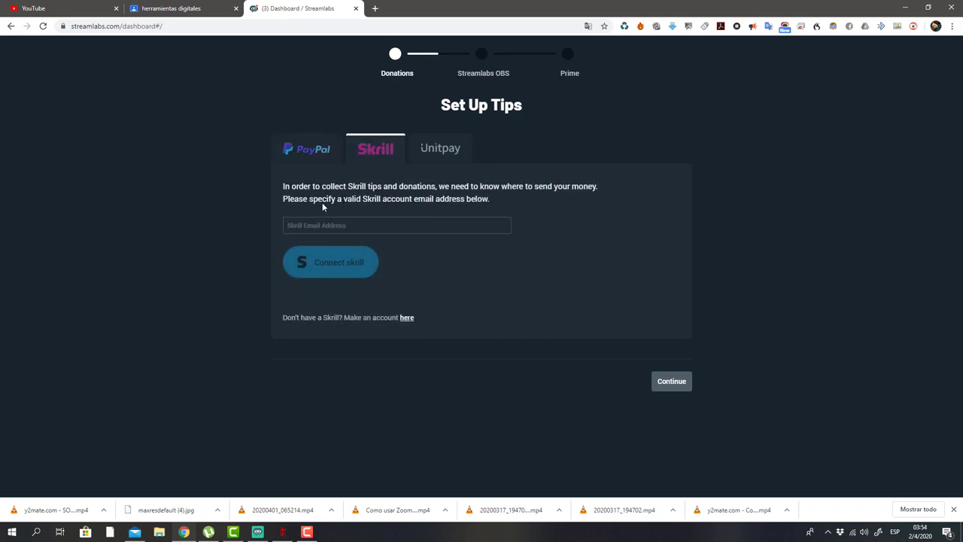
pyautogui.click(435, 154)
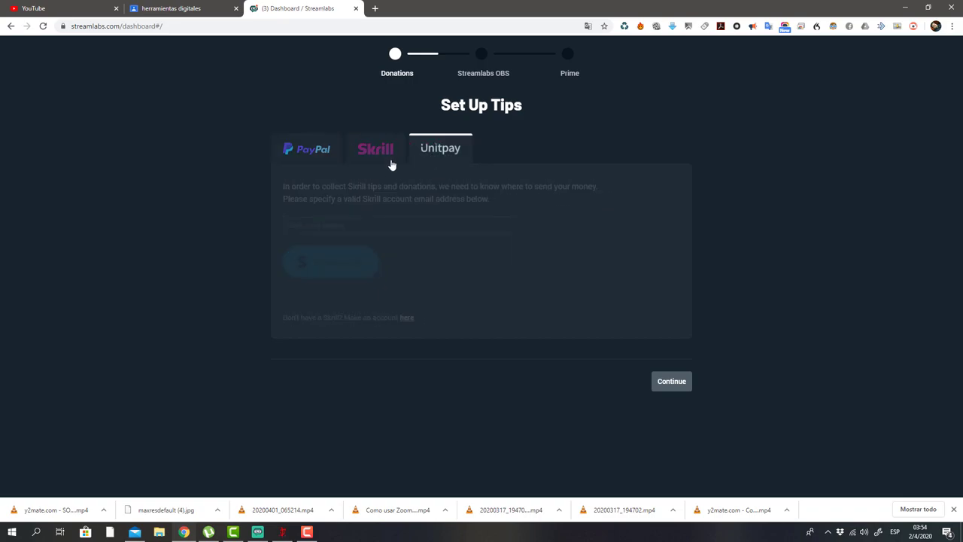
pyautogui.click(321, 158)
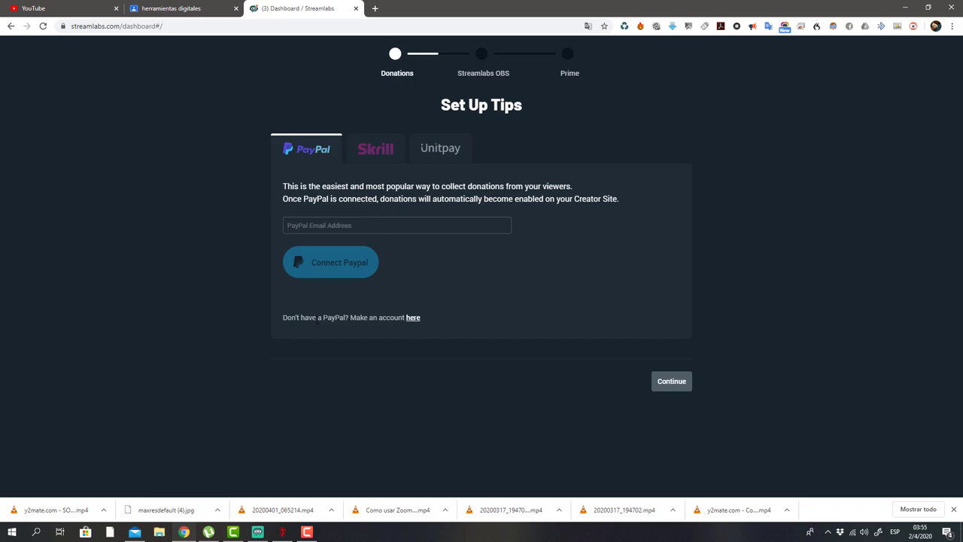
# Search Google for PayPal in a new tab and open PayPal's account sign-in page
pyautogui.click(375, 9)
pyautogui.write('P')
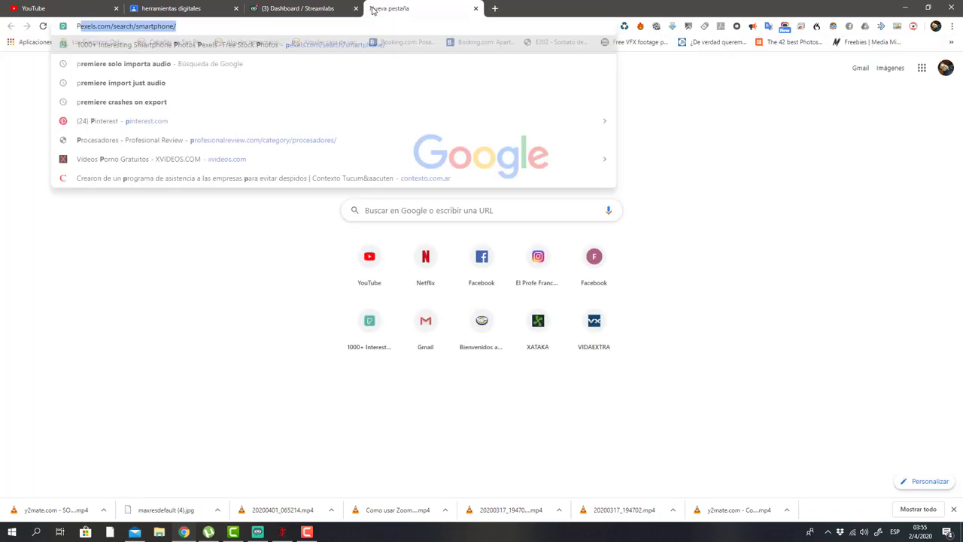
pyautogui.write('AYÁ')
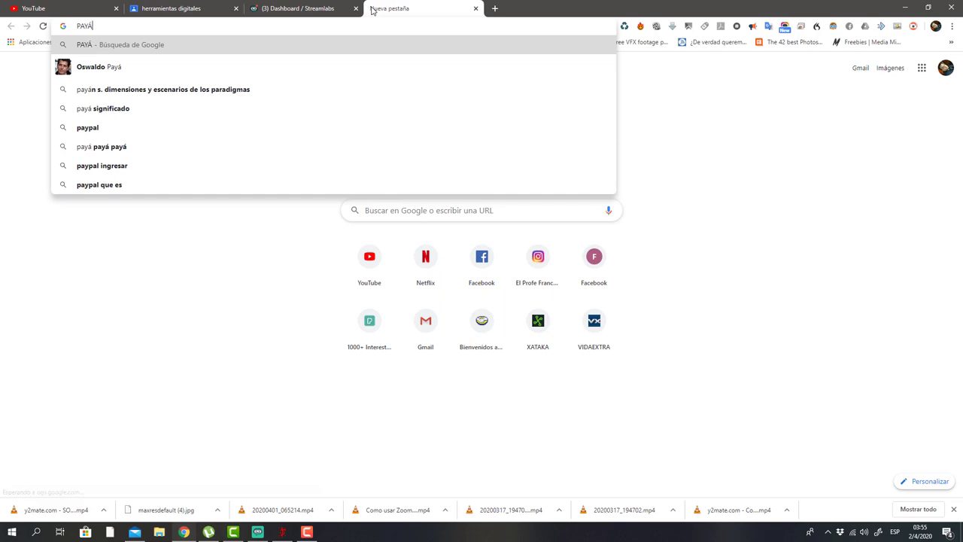
pyautogui.write('L')
pyautogui.press('Return')
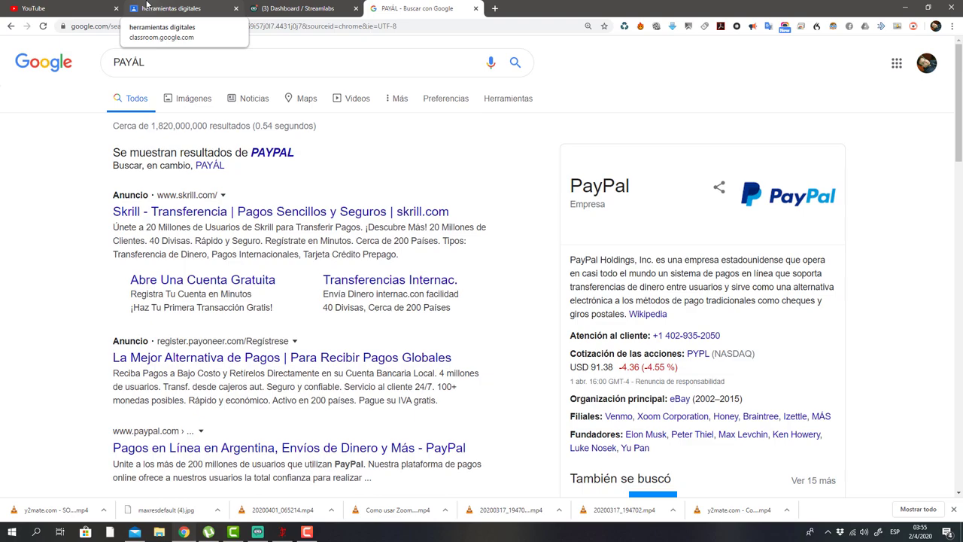
pyautogui.click(272, 154)
pyautogui.scroll(-2, 203, 320)
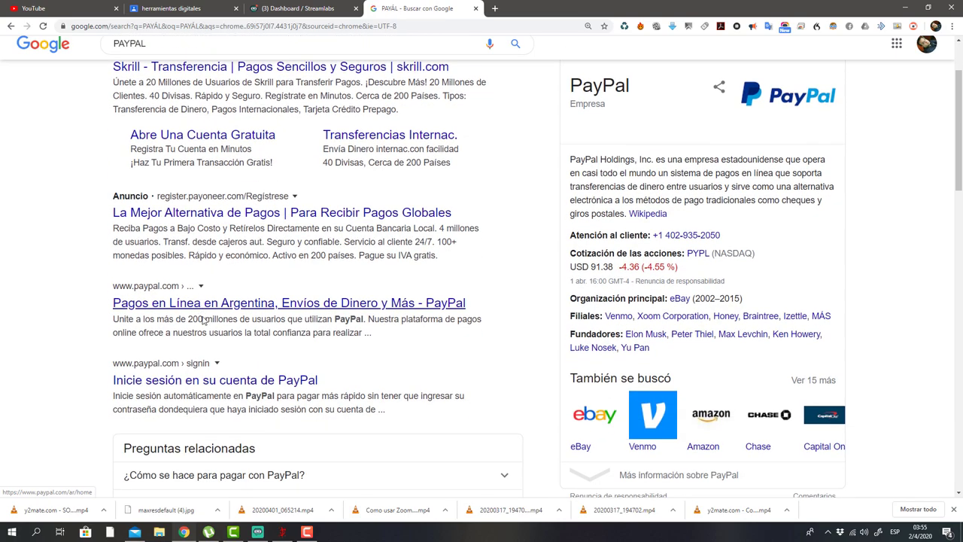
pyautogui.click(200, 380)
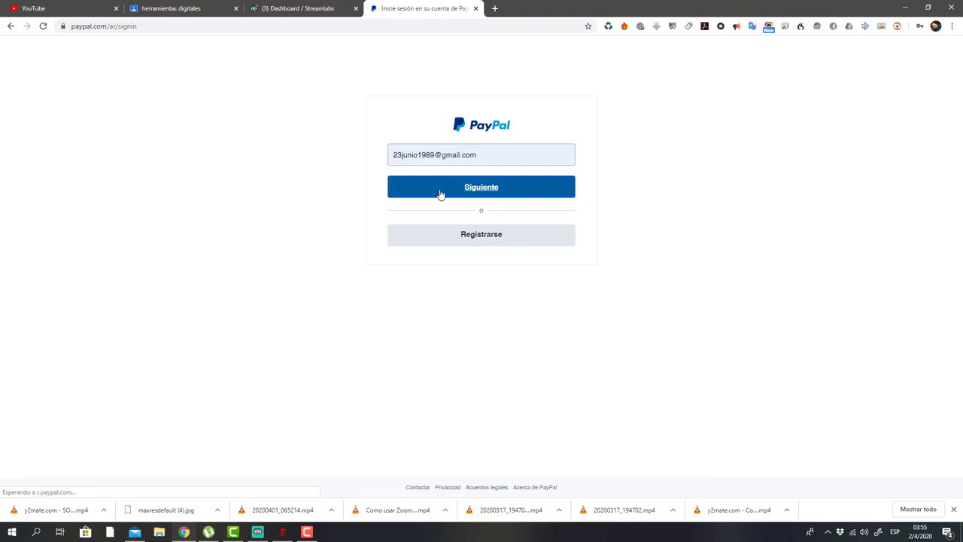
# Try to sign in to PayPal with the saved credentials, and copy the account's e-mail address
pyautogui.click(441, 195)
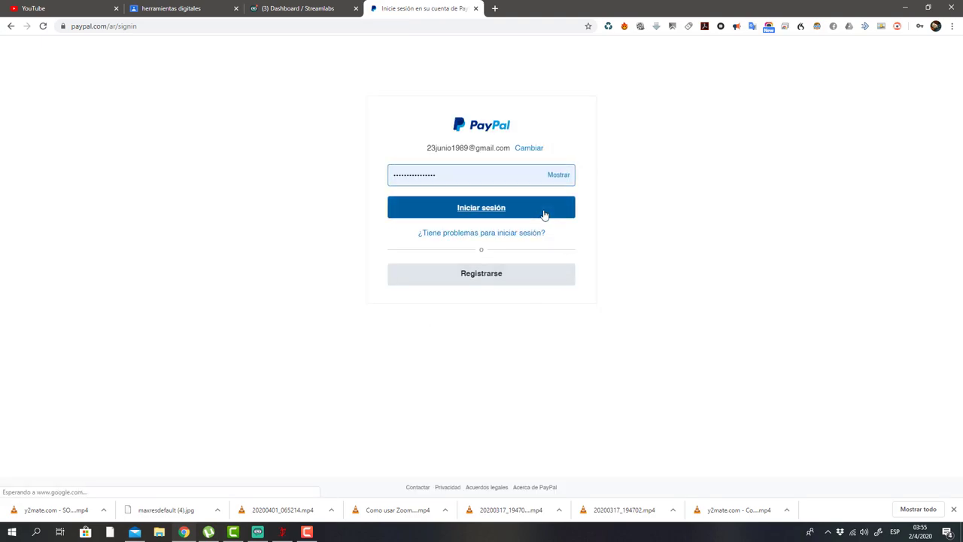
pyautogui.click(544, 214)
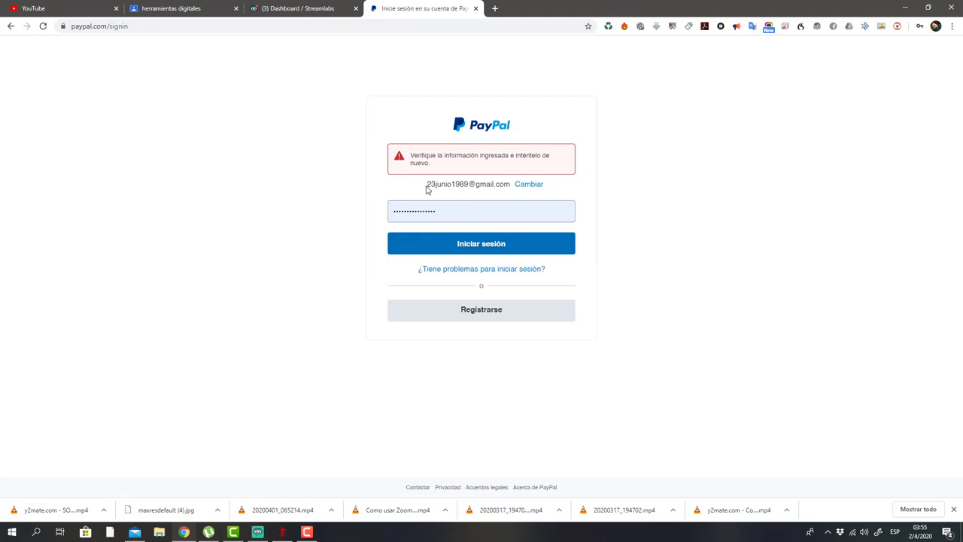
pyautogui.moveTo(452, 183); pyautogui.dragTo(503, 186)
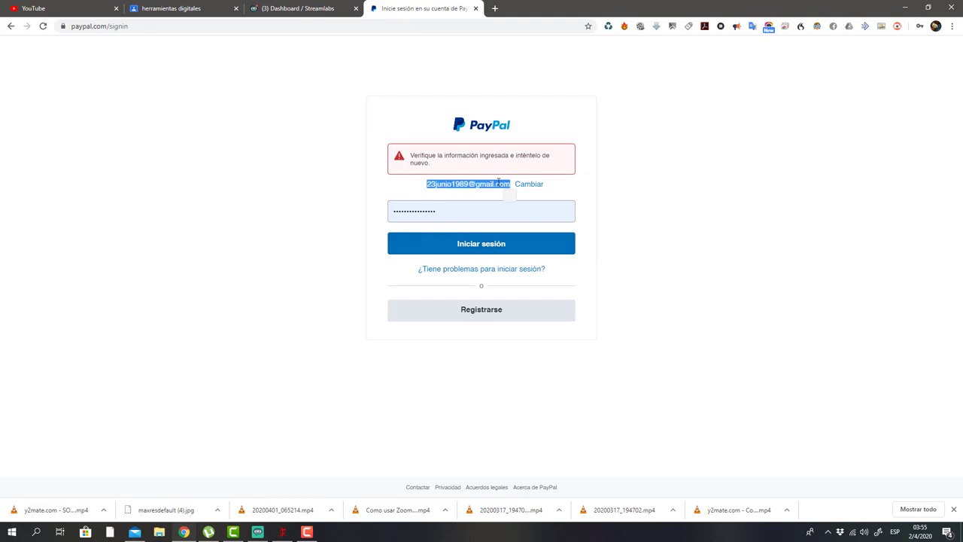
pyautogui.rightClick(502, 185)
pyautogui.click(515, 190)
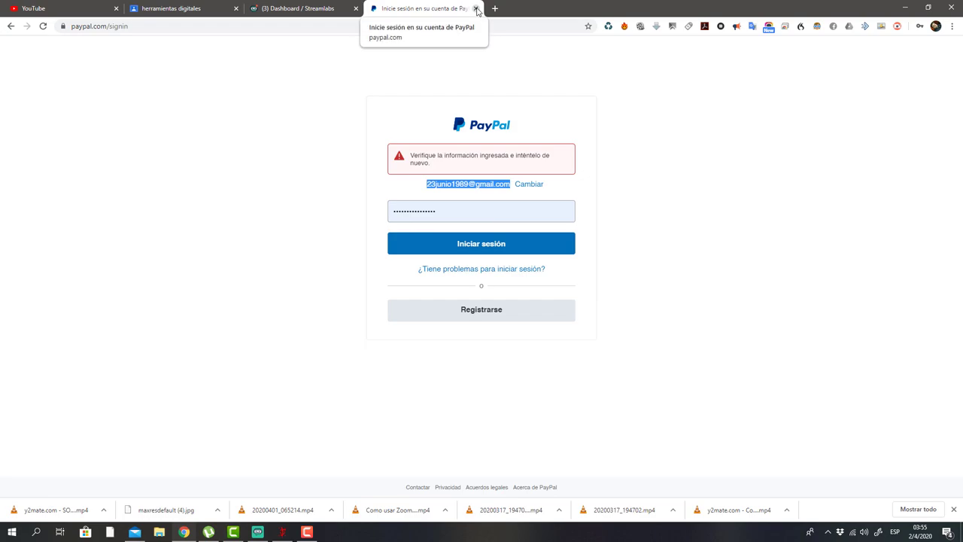
# Paste the PayPal e-mail into the Streamlabs tips setup, connect PayPal and dismiss the confirmation message
pyautogui.click(301, 9)
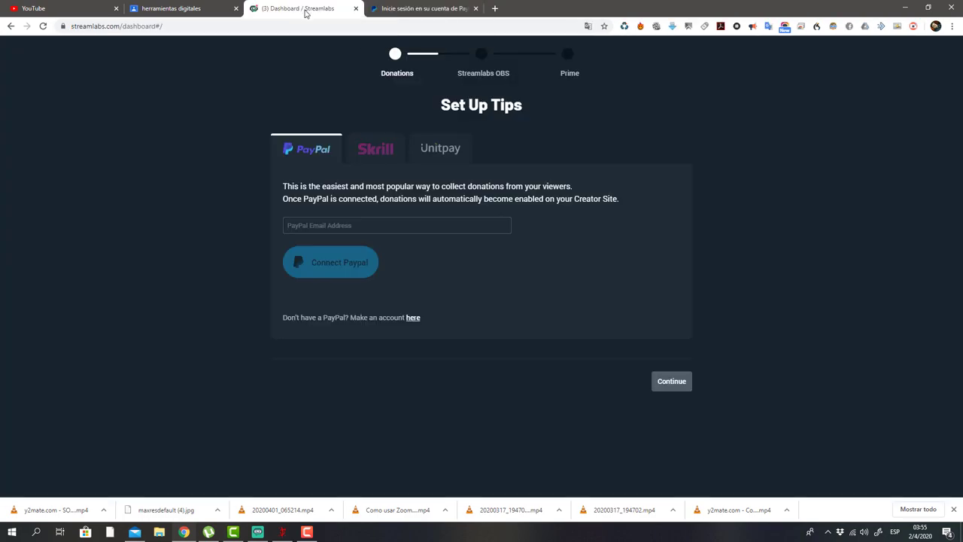
pyautogui.rightClick(346, 228)
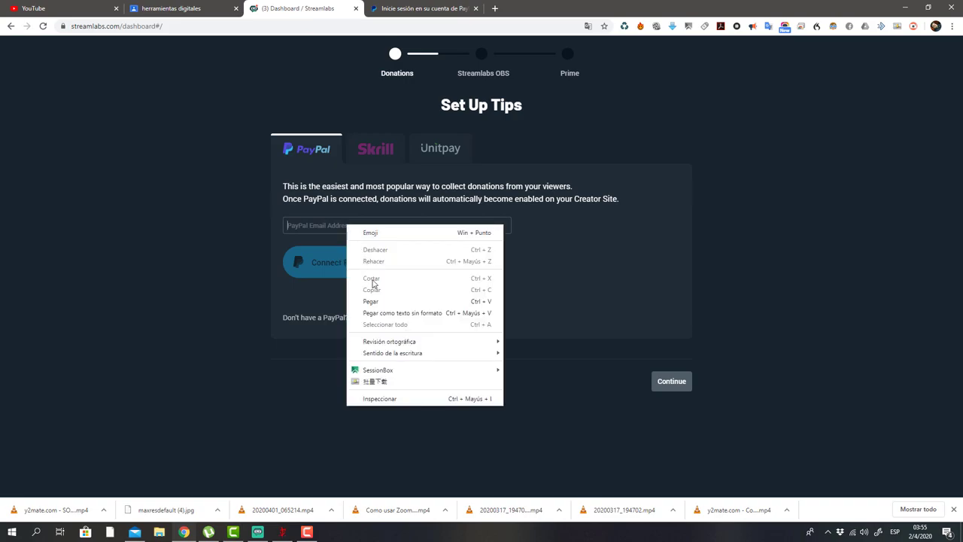
pyautogui.click(373, 302)
pyautogui.click(365, 265)
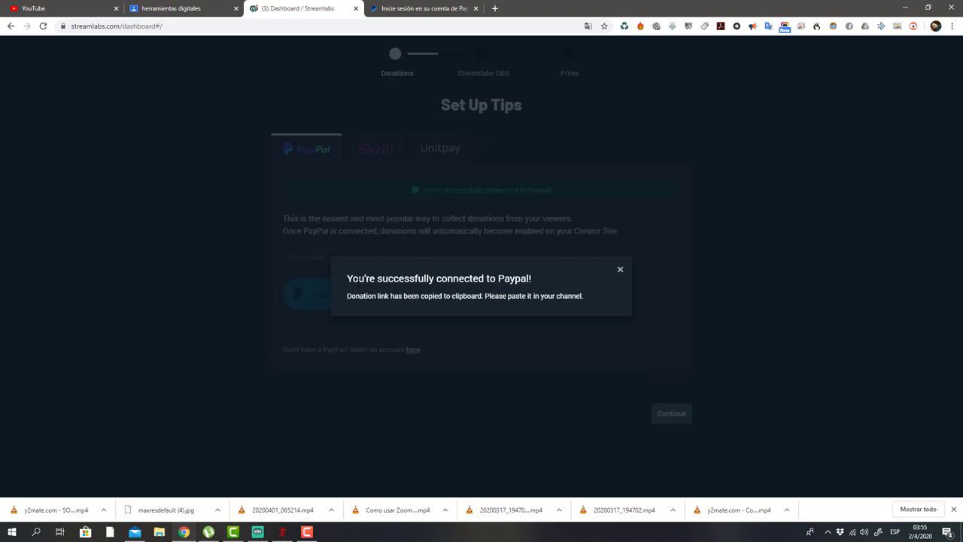
pyautogui.moveTo(365, 278); pyautogui.dragTo(540, 296)
pyautogui.click(621, 270)
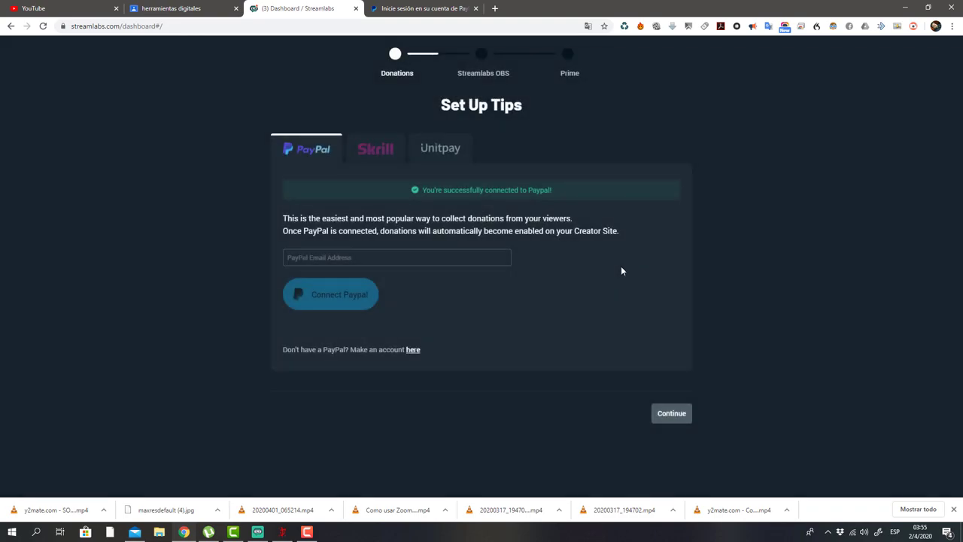
# Finish the Streamlabs account setup, skipping the Streamlabs OBS download and without joining Prime
pyautogui.click(672, 413)
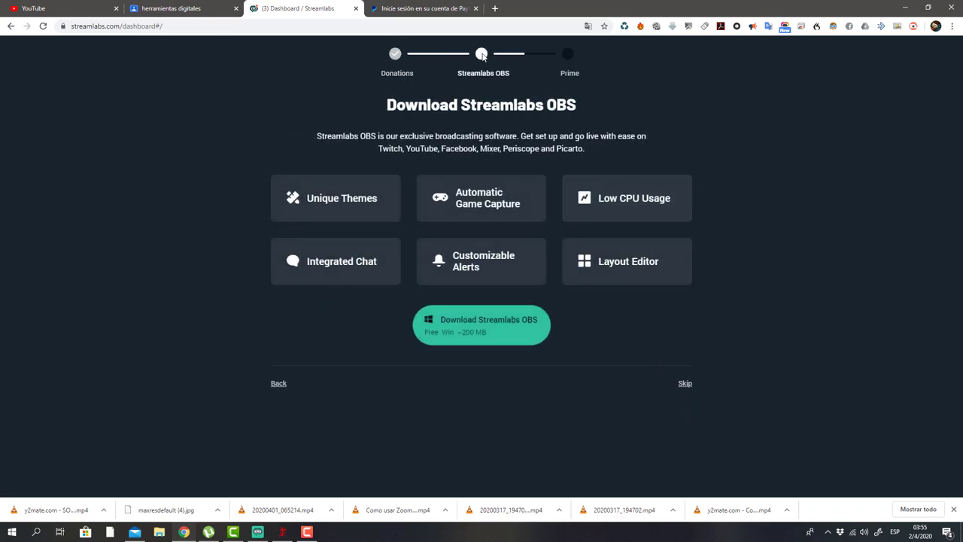
pyautogui.click(685, 384)
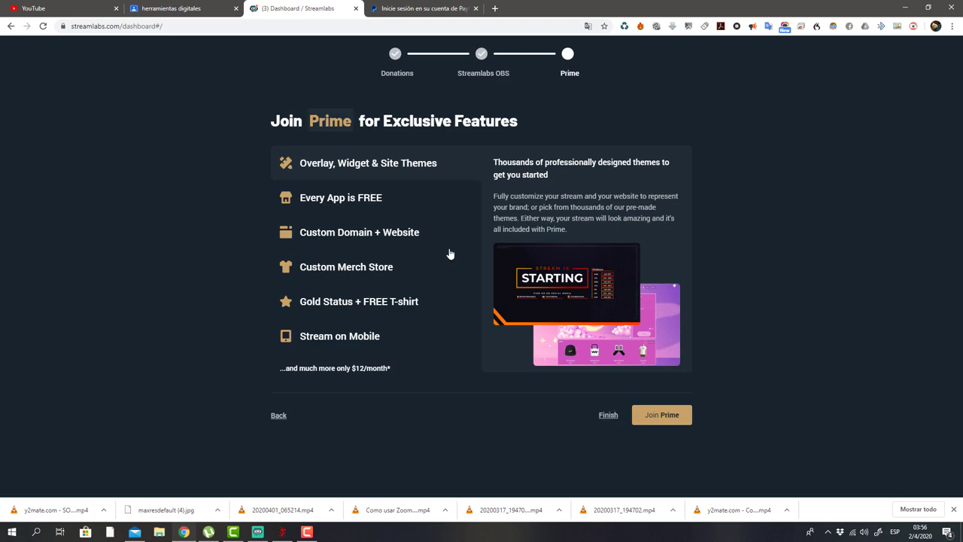
pyautogui.click(614, 417)
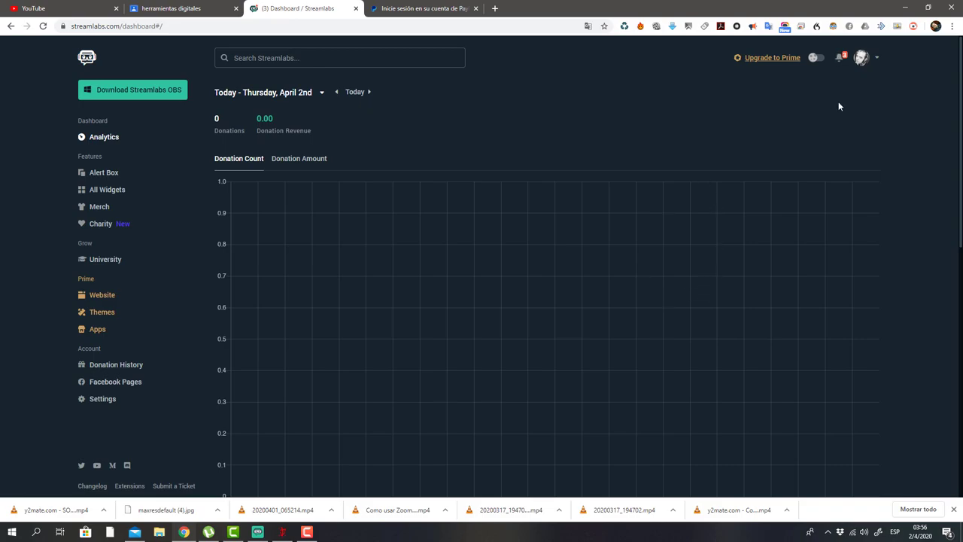
# View the Streamlabs dashboard notifications and close the list
pyautogui.click(841, 63)
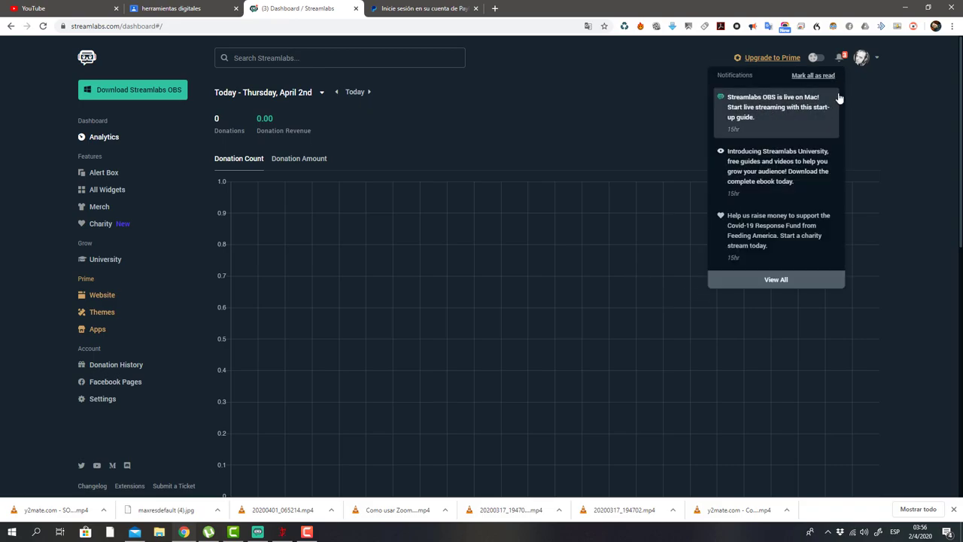
pyautogui.click(843, 60)
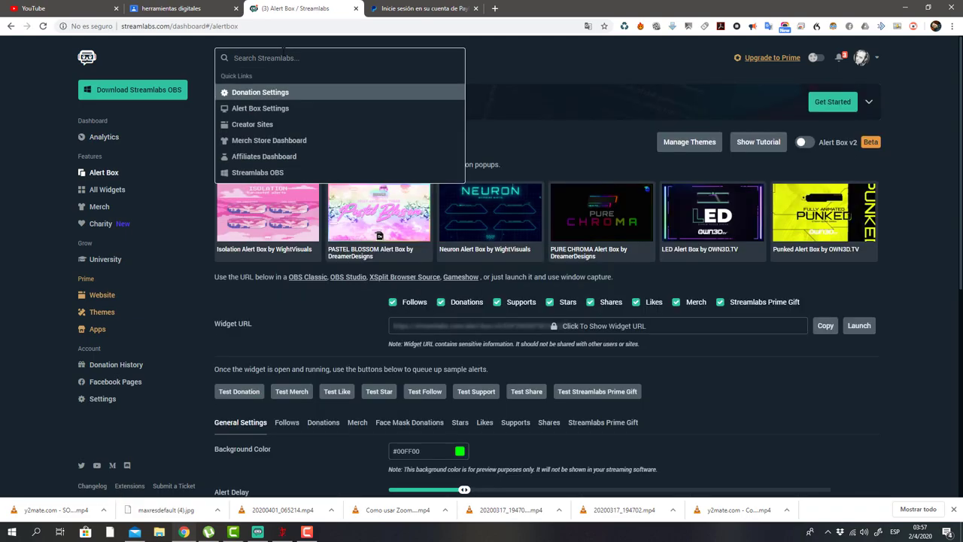
# Search Streamlabs for CHAT, open the Chat Box widget settings and close the introduction
pyautogui.write('CHAT')
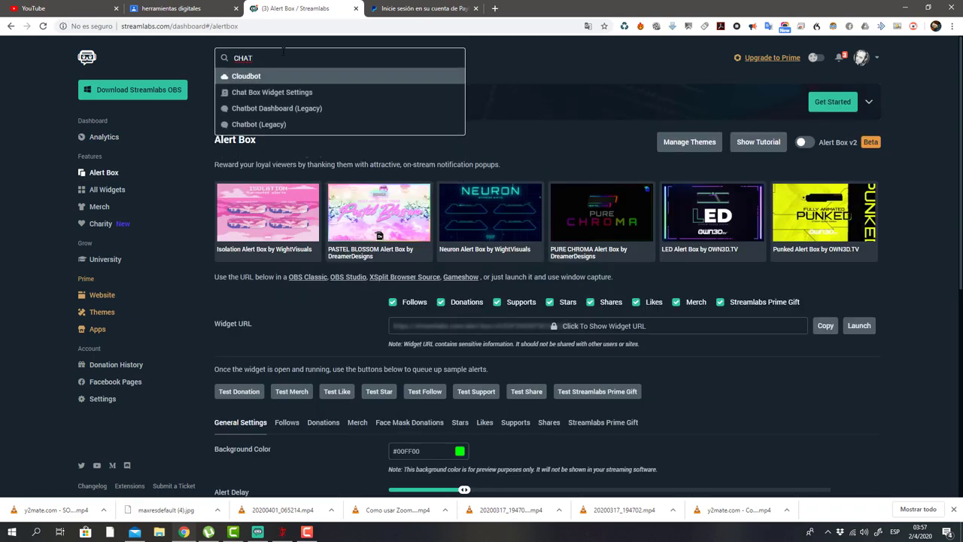
pyautogui.click(273, 94)
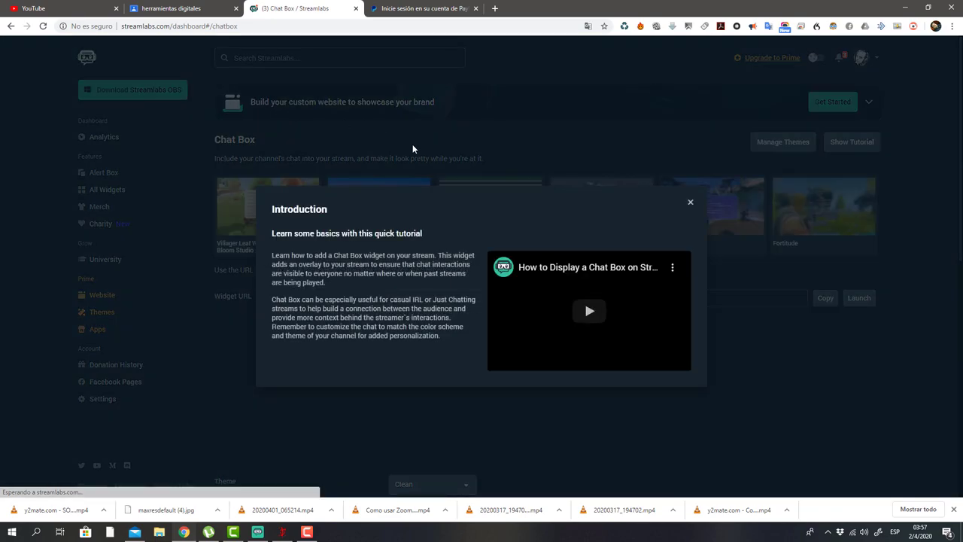
pyautogui.click(692, 203)
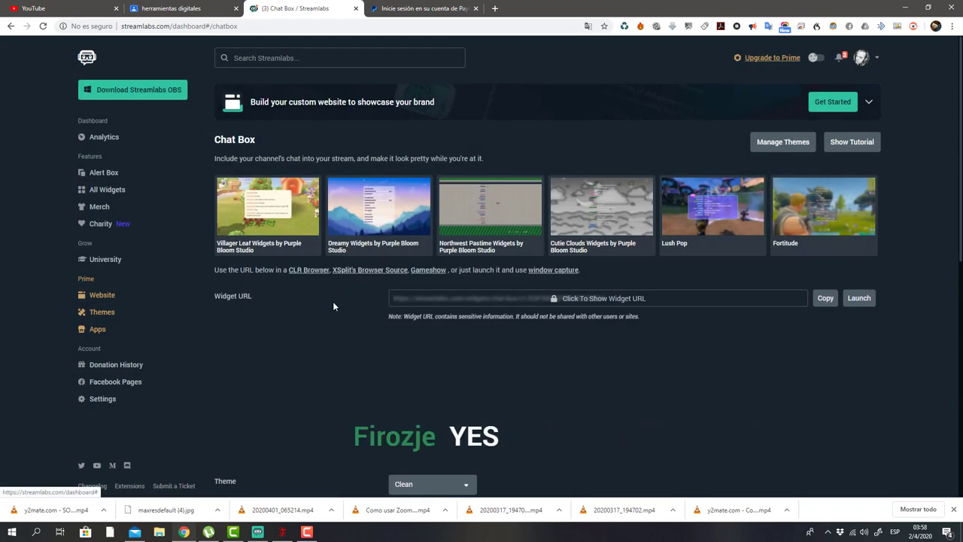
# Look up CHAT in the Streamlabs search again without opening a result, and examine the Chat Box themes, widget URL and preview
pyautogui.scroll(-1, 410, 409)
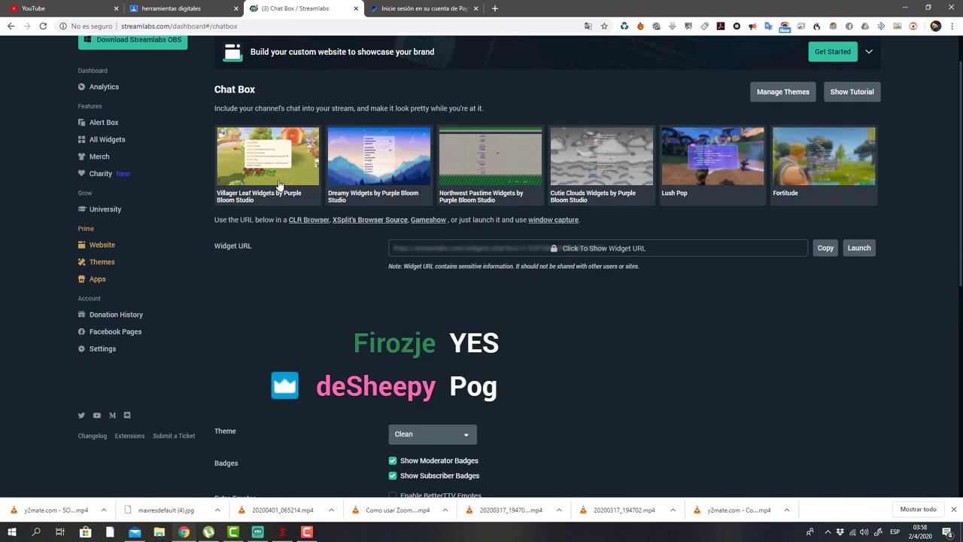
pyautogui.scroll(1, 278, 185)
pyautogui.click(271, 58)
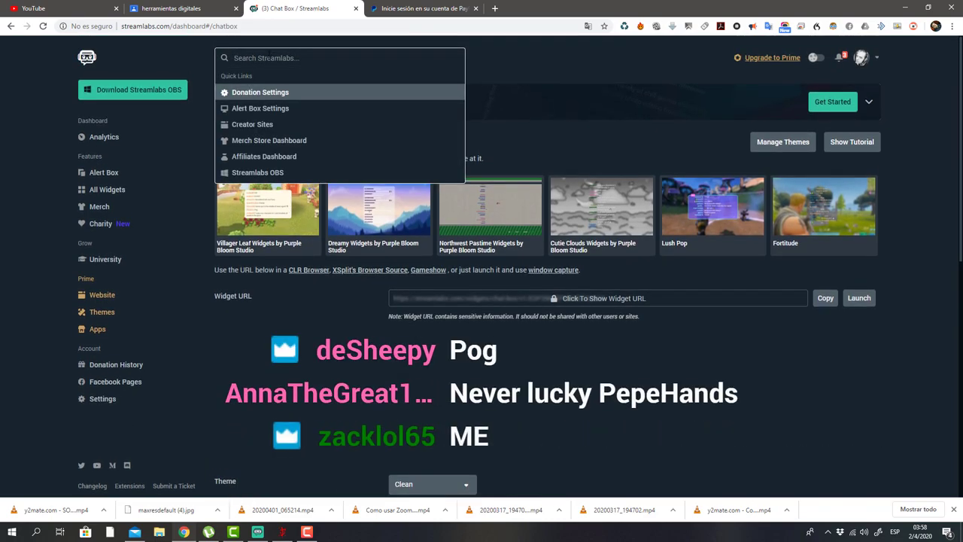
pyautogui.write('c')
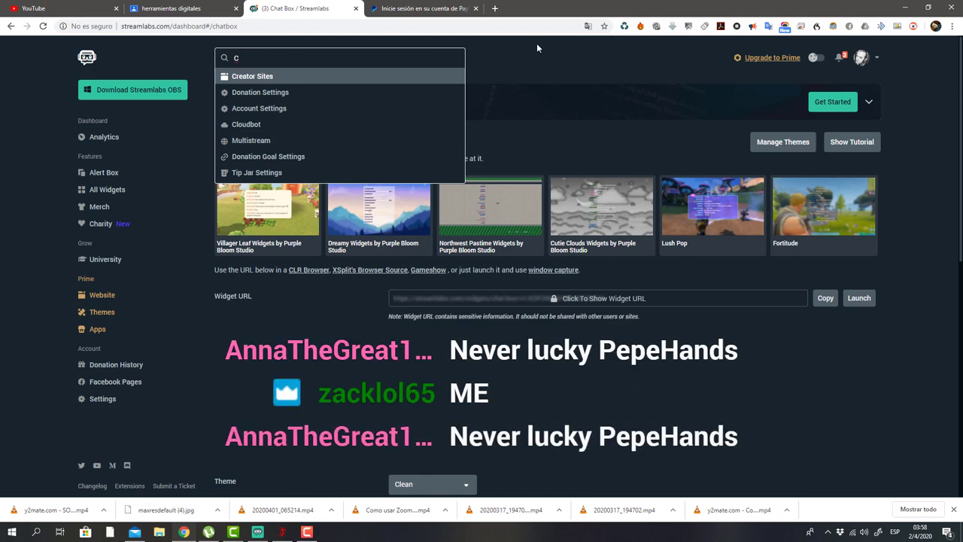
pyautogui.write('HAT')
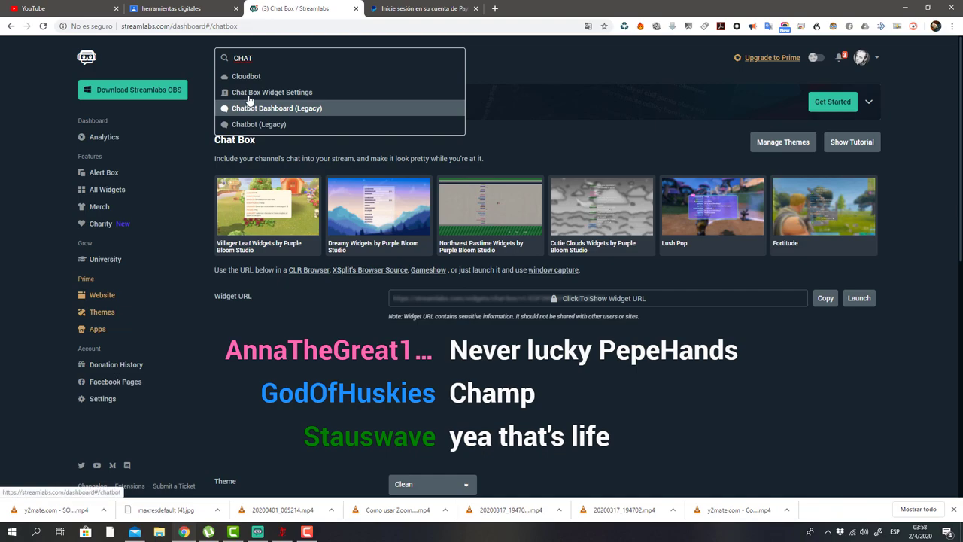
pyautogui.click(561, 64)
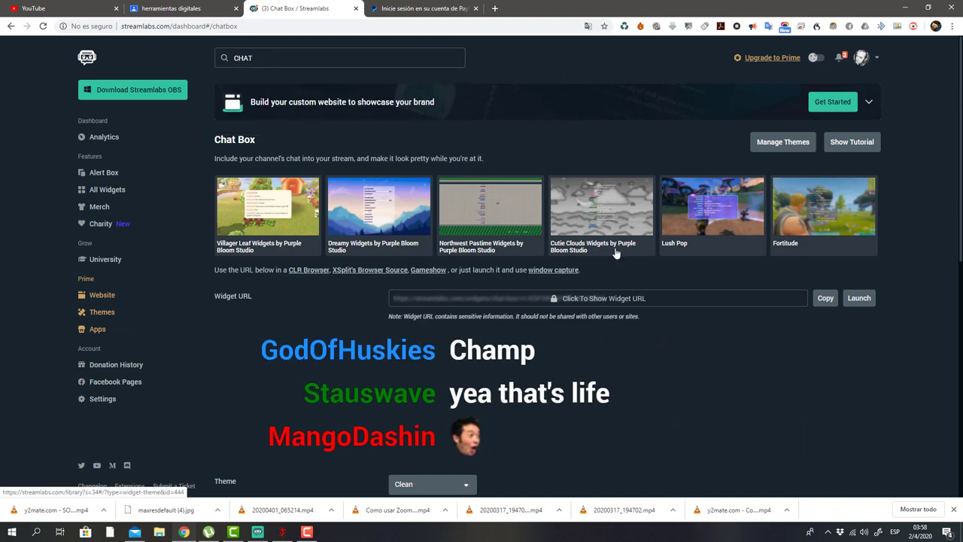
pyautogui.scroll(-1, 615, 248)
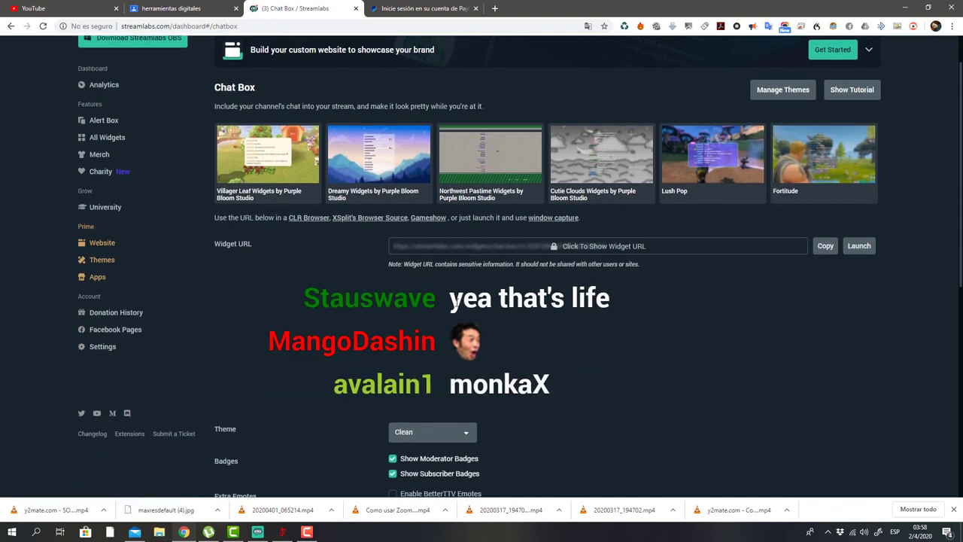
pyautogui.scroll(-1, 440, 301)
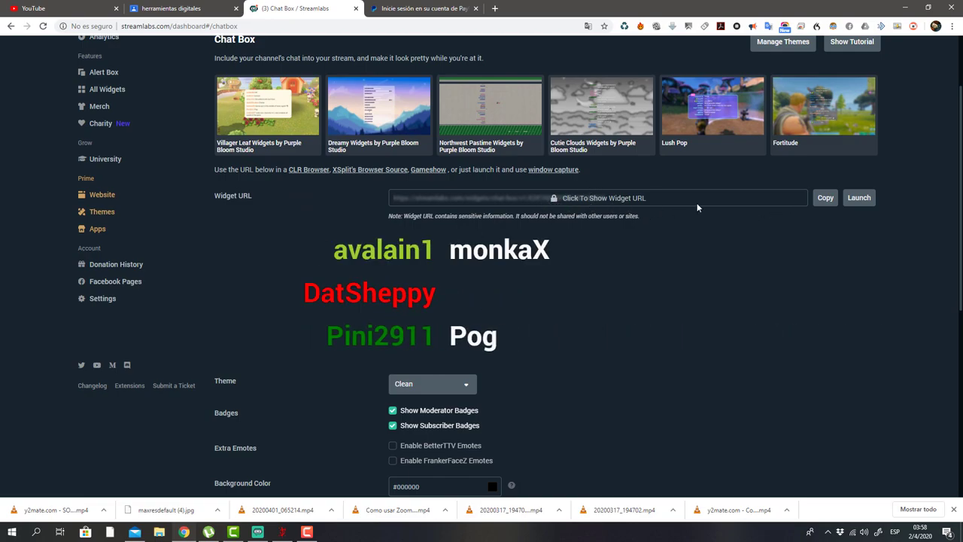
# Review the Chat Box theme, badge, text, delay and chatter filter settings, and enable custom HTML/CSS
pyautogui.scroll(-2, 439, 310)
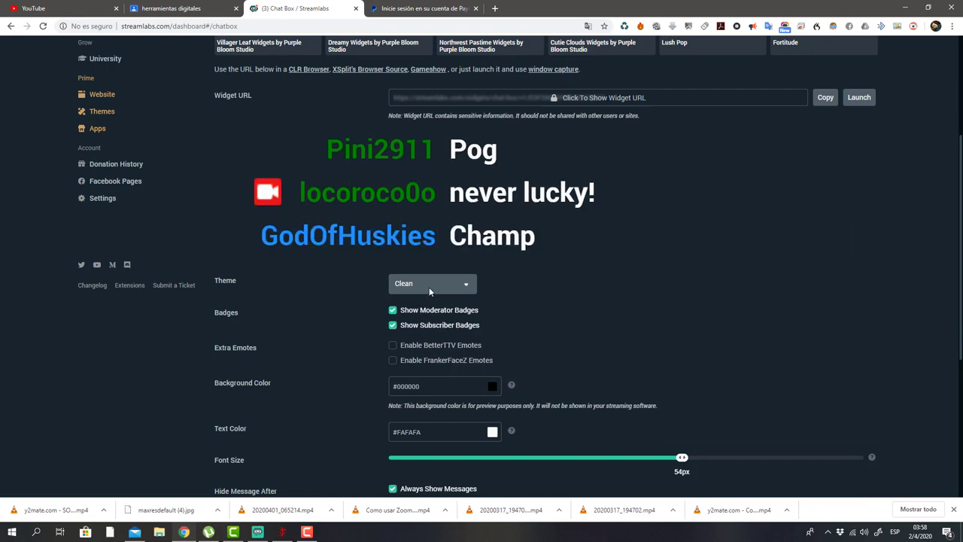
pyautogui.scroll(-2, 442, 364)
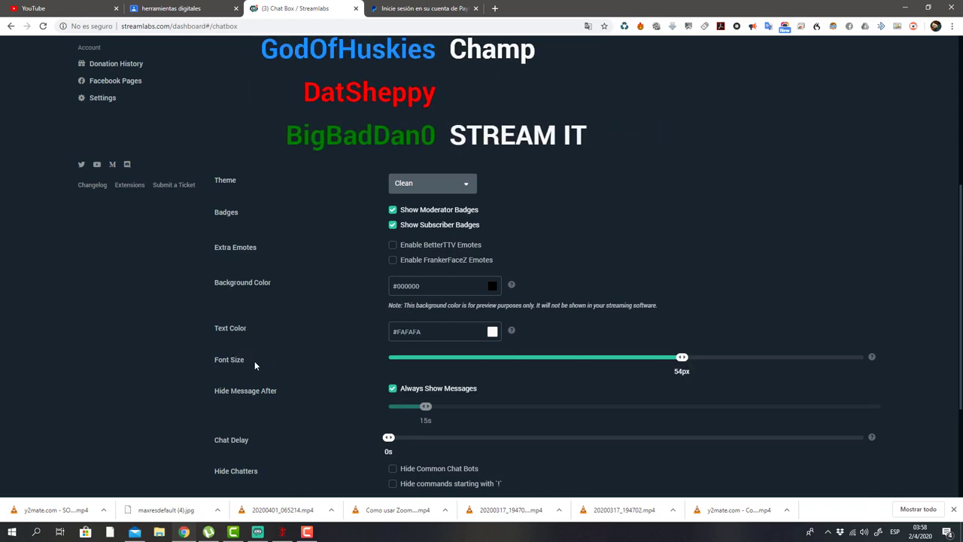
pyautogui.scroll(-1, 397, 420)
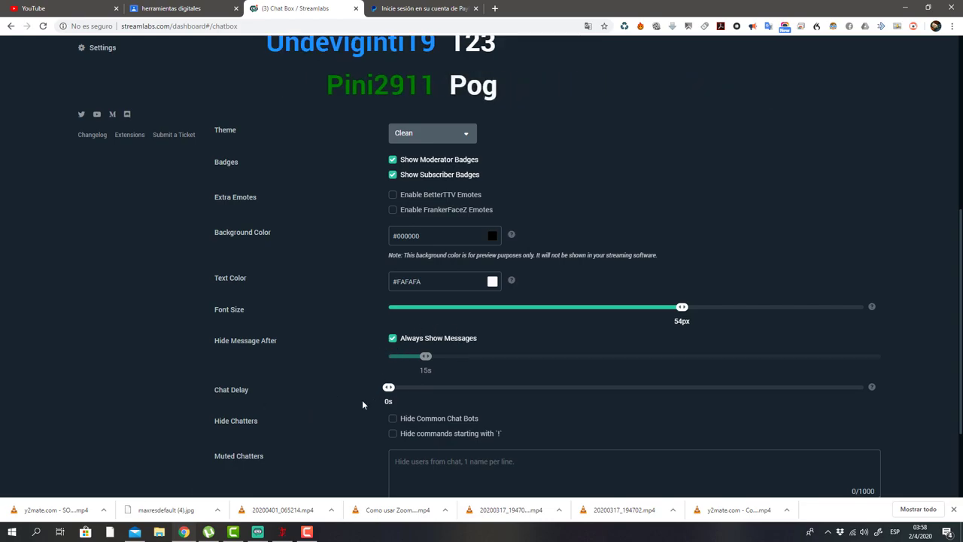
pyautogui.scroll(-2, 362, 405)
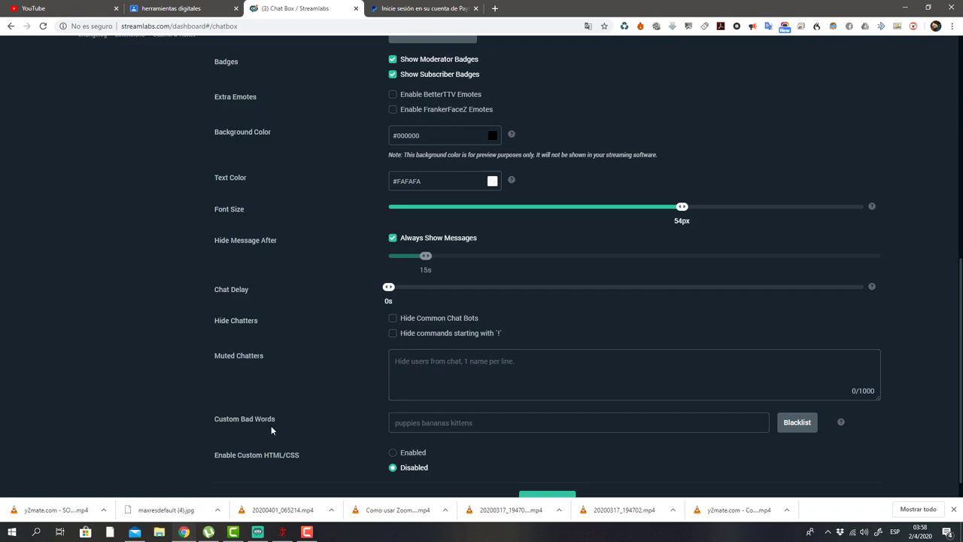
pyautogui.scroll(-1, 301, 413)
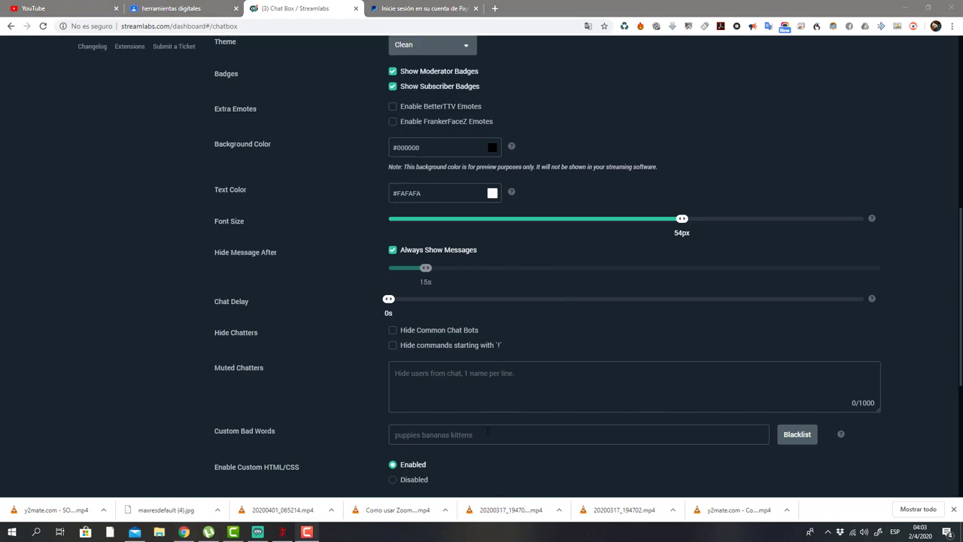
pyautogui.scroll(-2, 487, 431)
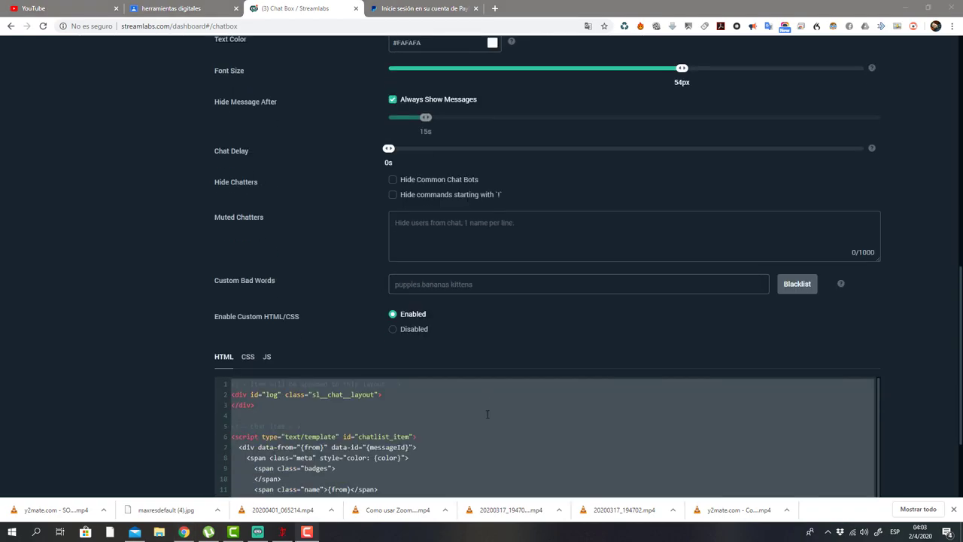
pyautogui.click(392, 315)
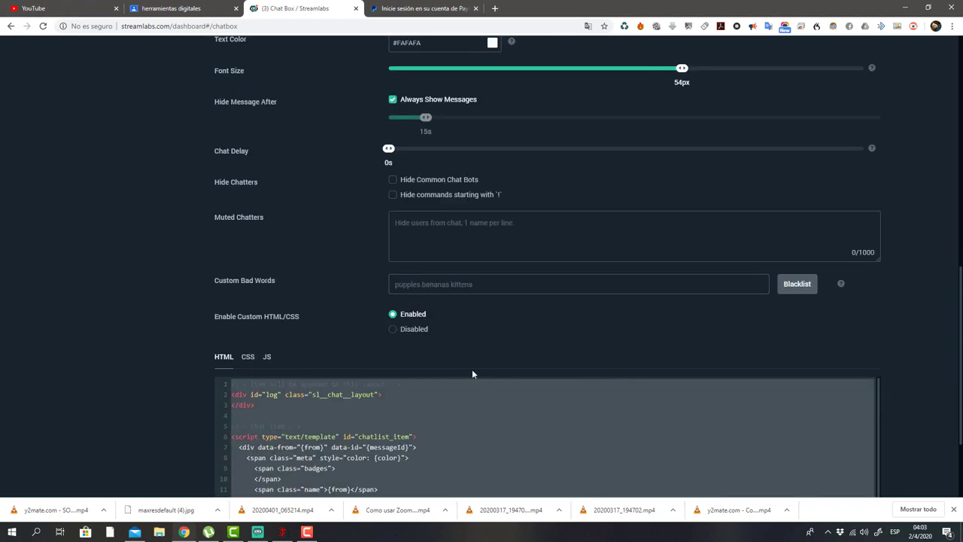
# Launch the Chat Box widget in its own window, close that window, and copy the widget URL
pyautogui.scroll(10, 472, 368)
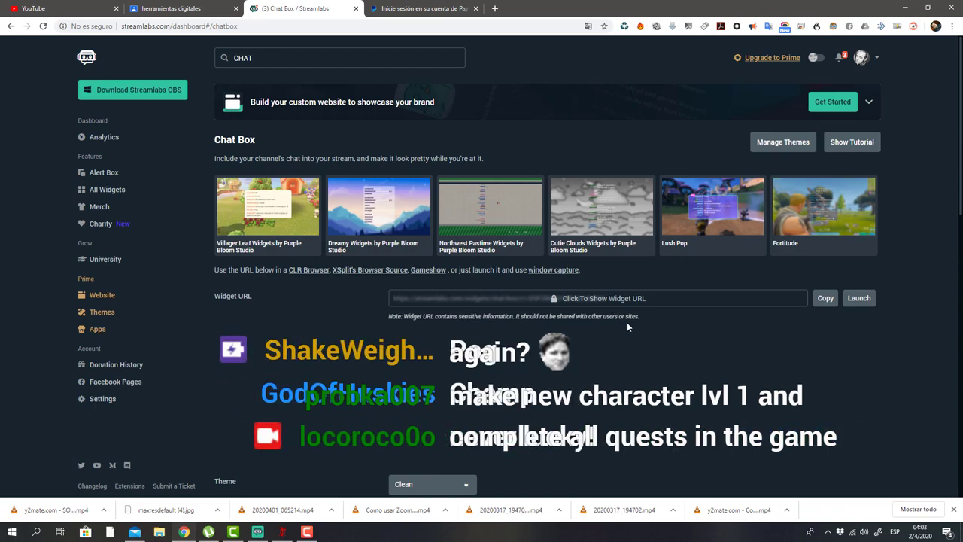
pyautogui.click(857, 298)
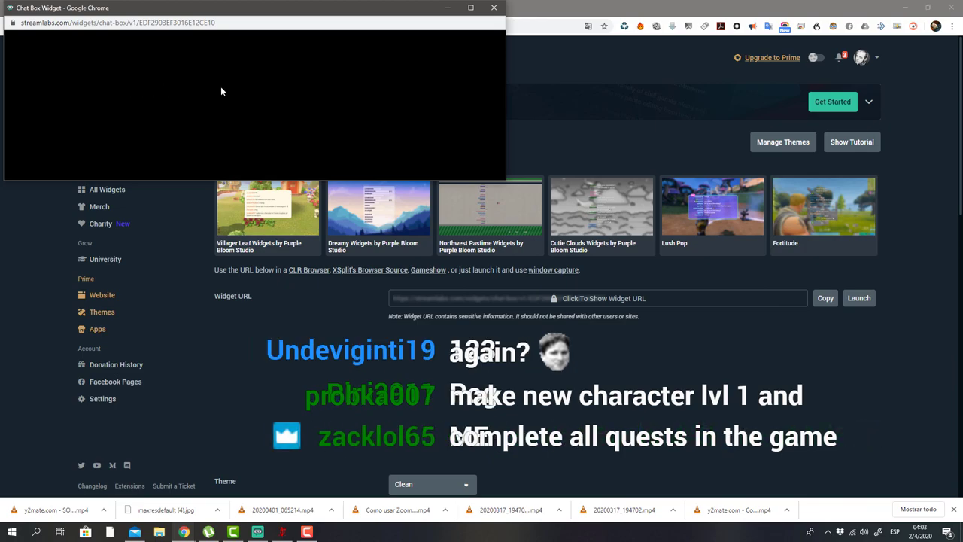
pyautogui.click(494, 7)
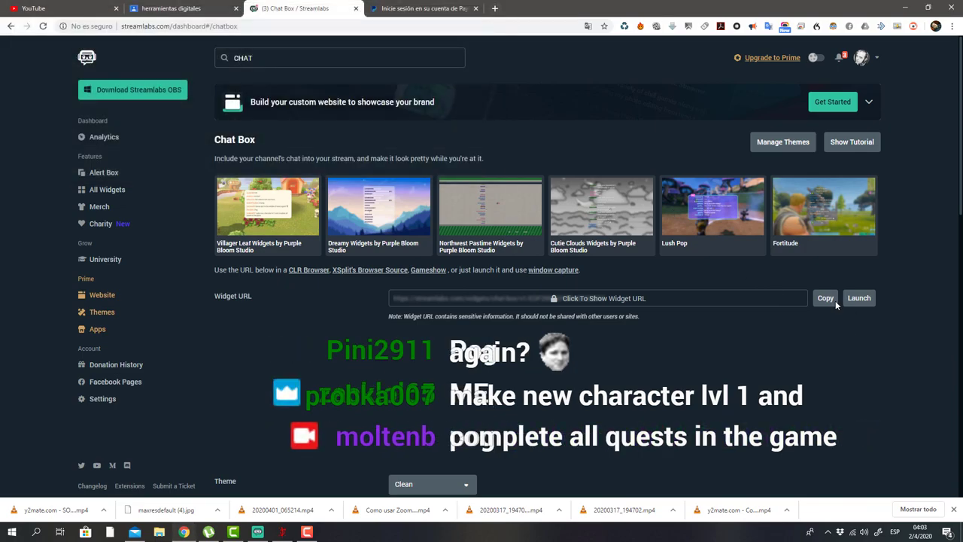
pyautogui.click(824, 298)
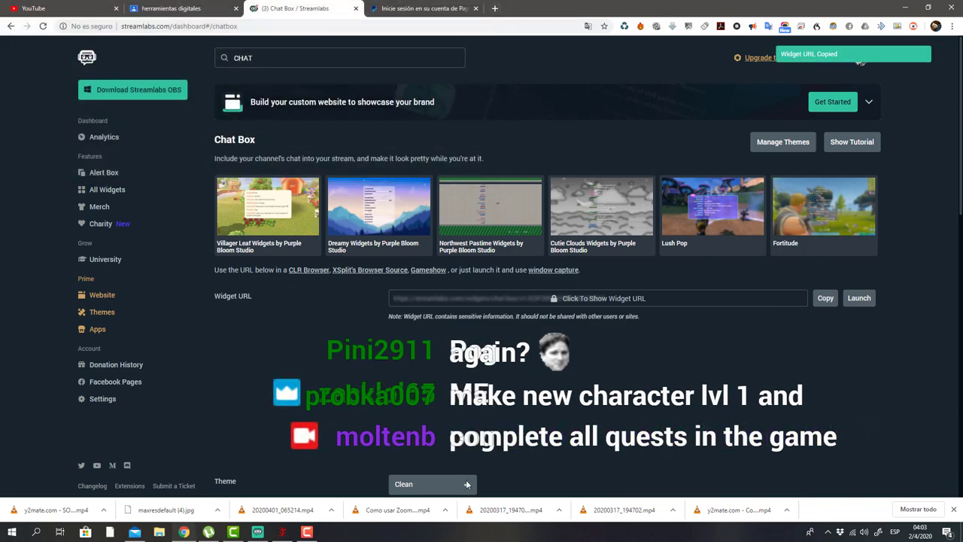
# Switch to Streamlabs OBS and add a browser source (Fuente de navegador) named CHAT to the DIRECTO scene
pyautogui.click(258, 531)
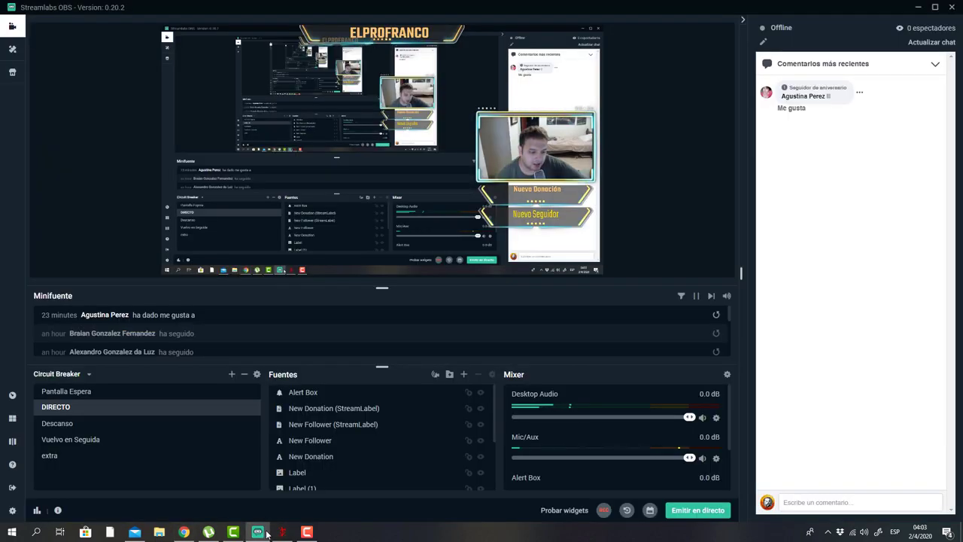
pyautogui.click(463, 374)
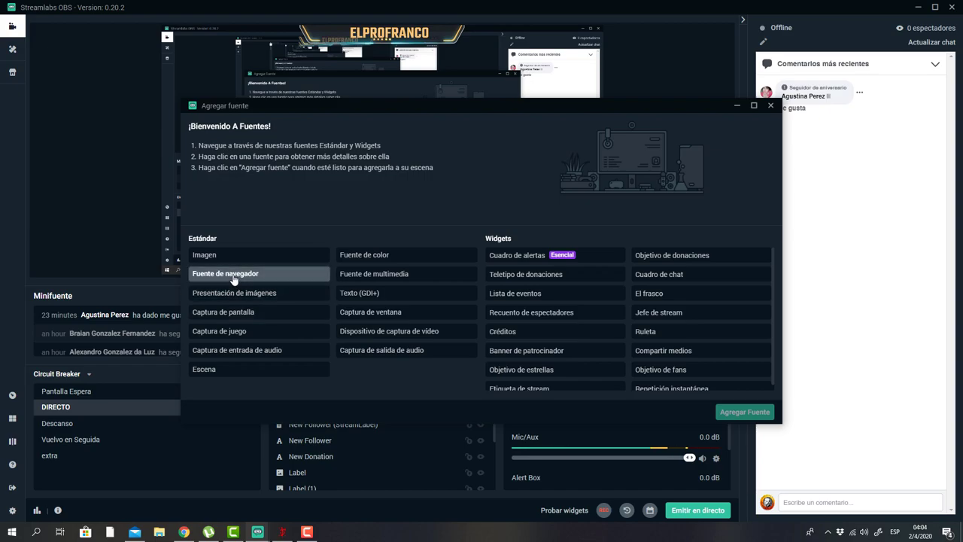
pyautogui.click(234, 277)
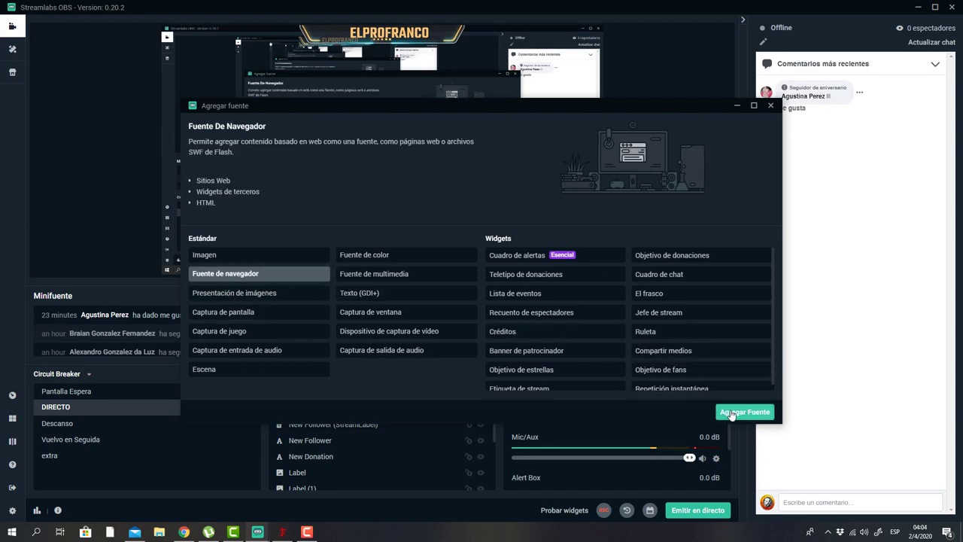
pyautogui.click(732, 413)
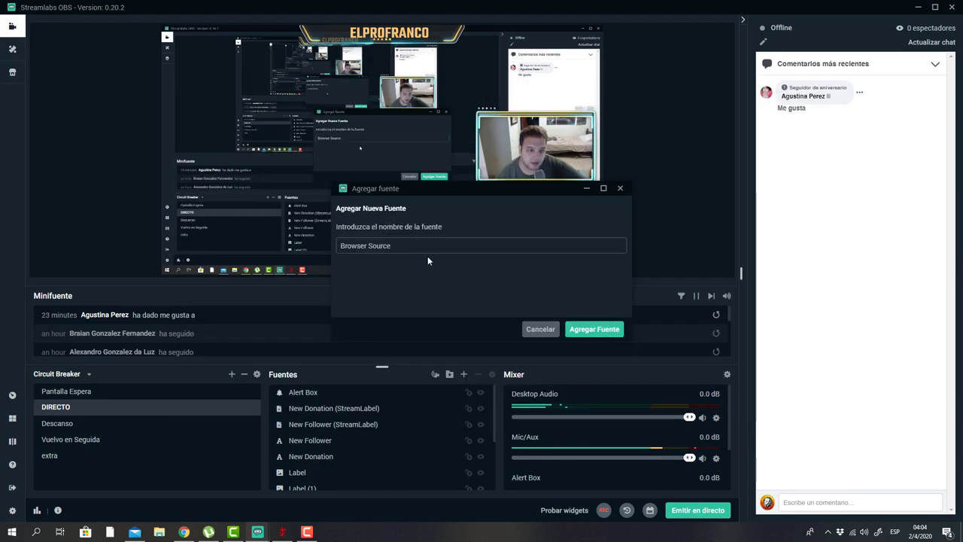
pyautogui.hotkey('ctrl', 'a')
pyautogui.write('CH')
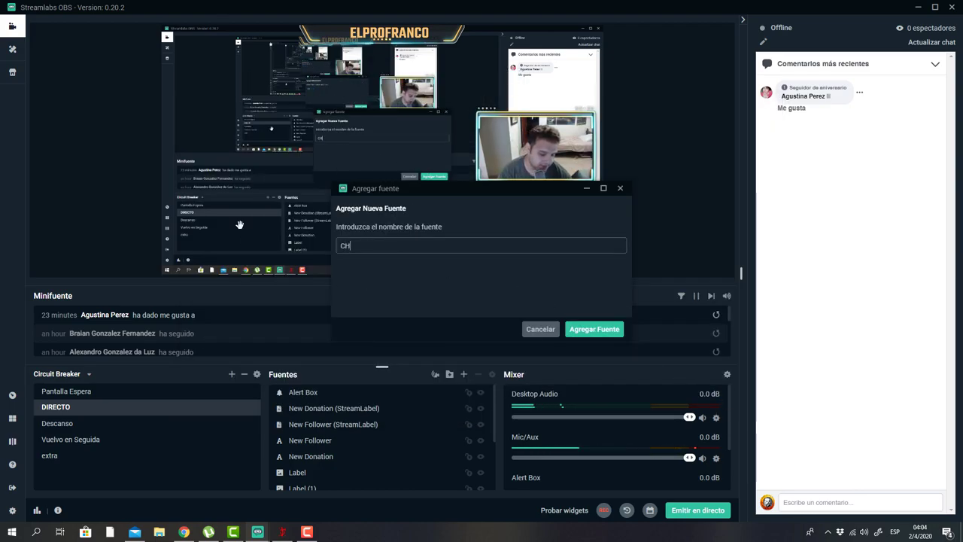
pyautogui.write('AT')
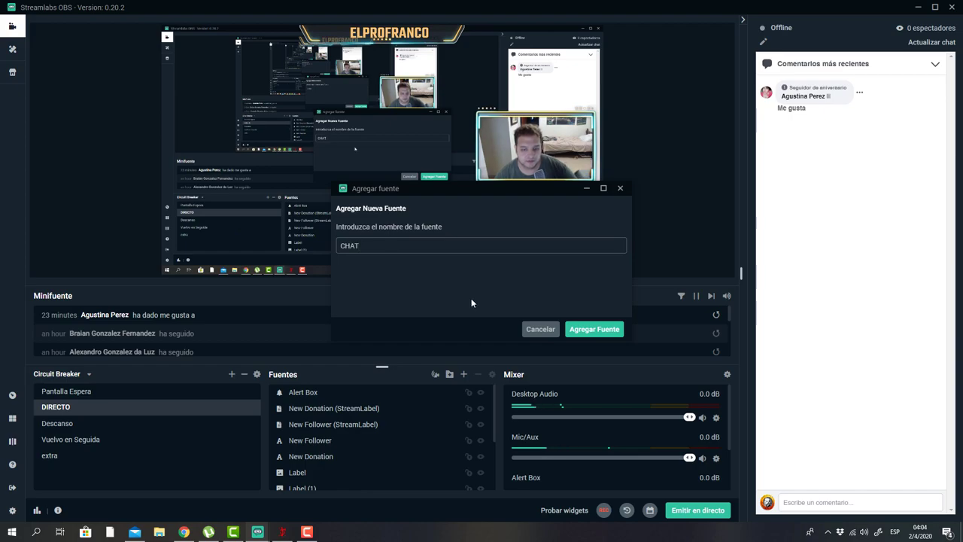
pyautogui.click(601, 335)
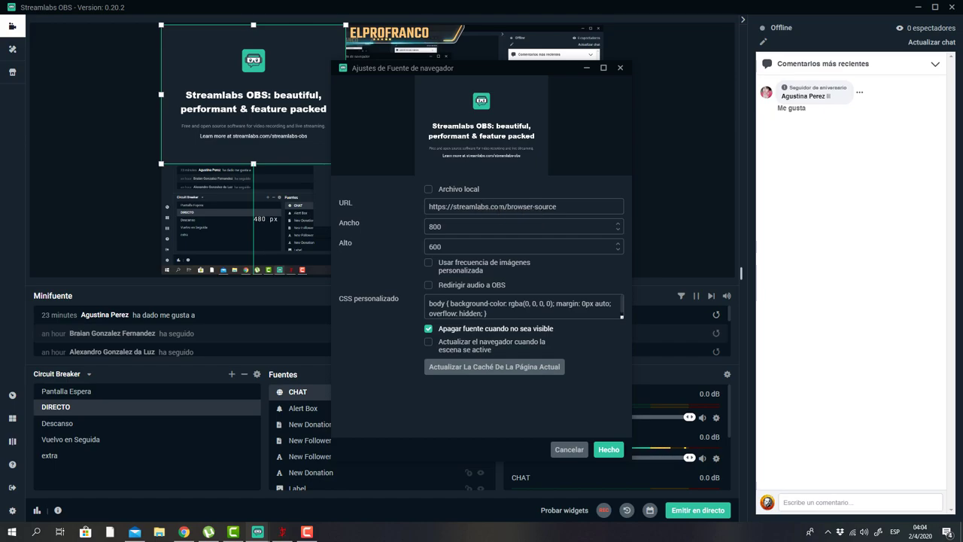
# Replace the CHAT browser source's URL with the copied Chat Box widget URL
pyautogui.tripleClick(517, 206)
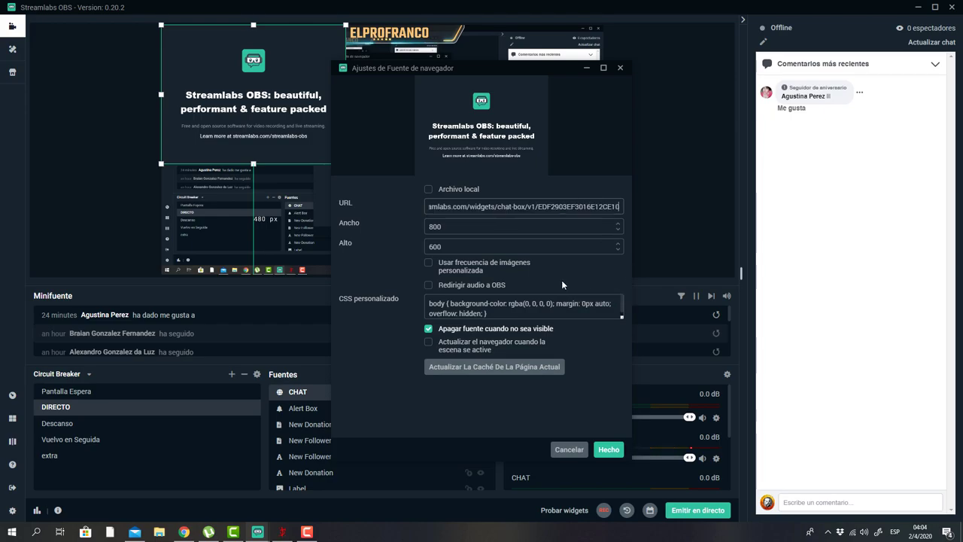
pyautogui.hotkey('ctrl', 'v')
pyautogui.click(428, 343)
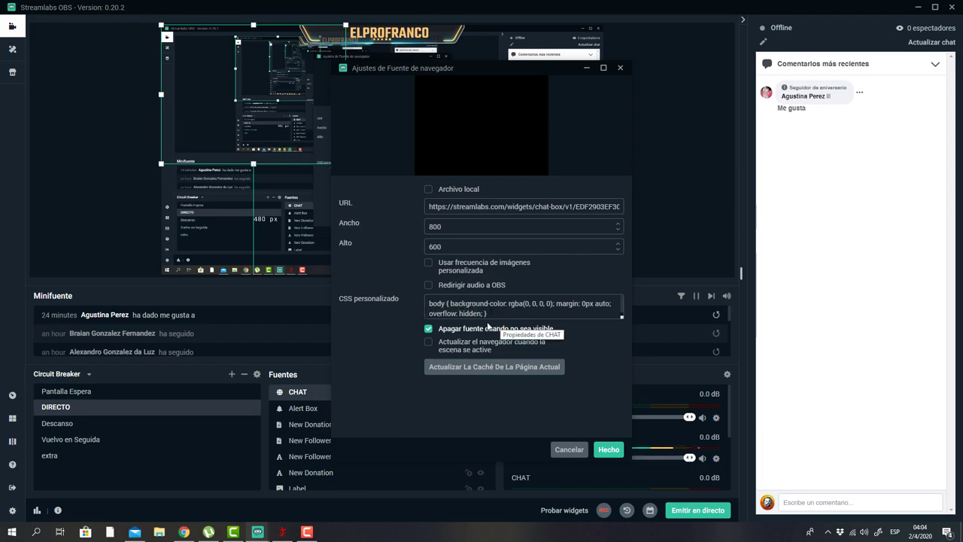
# Switch to the Chat Box page in Chrome and copy all of its custom CSS code
pyautogui.click(185, 532)
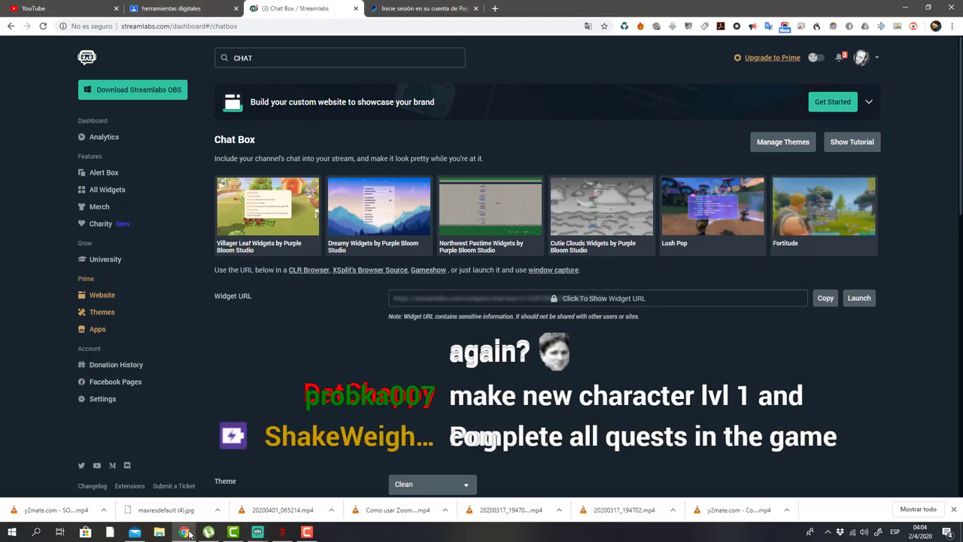
pyautogui.scroll(-10, 494, 416)
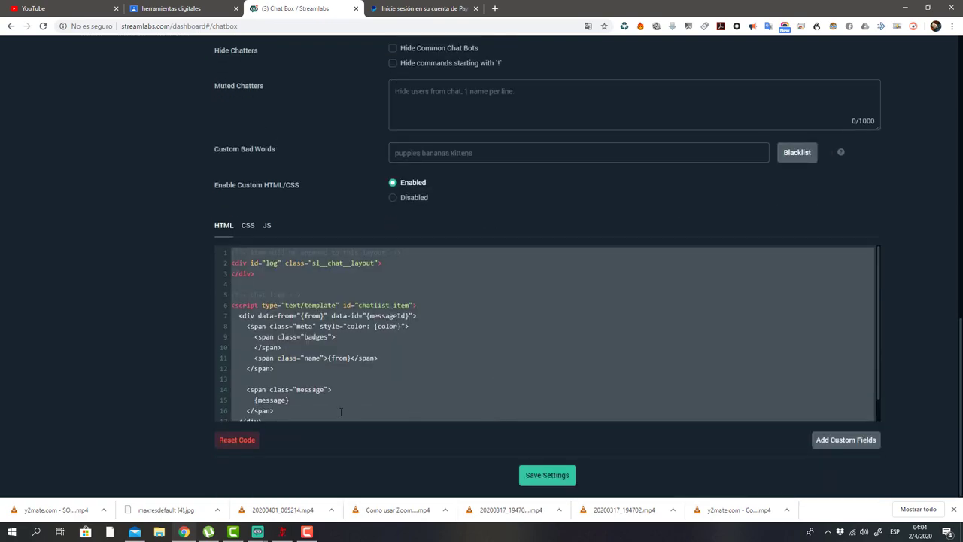
pyautogui.scroll(-1, 299, 407)
pyautogui.click(246, 226)
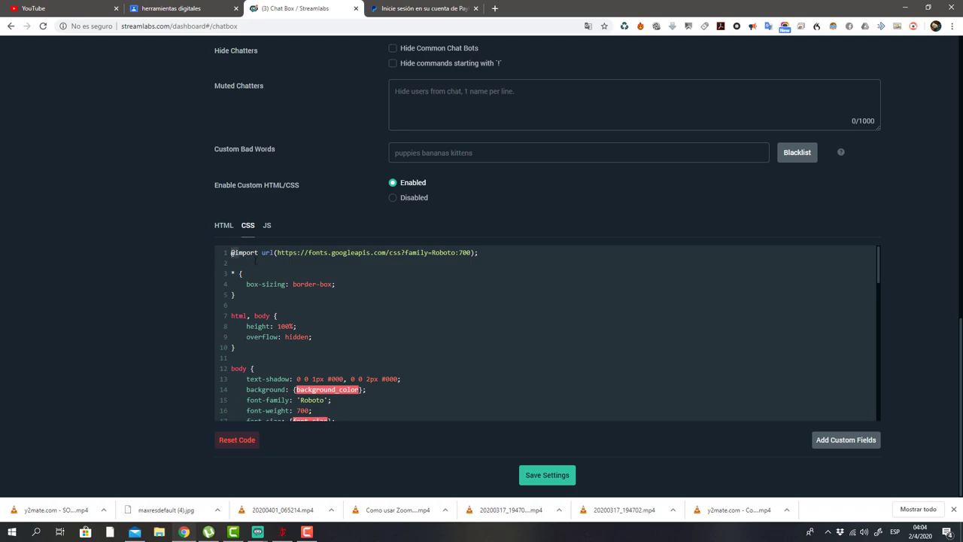
pyautogui.moveTo(231, 255); pyautogui.dragTo(328, 487)
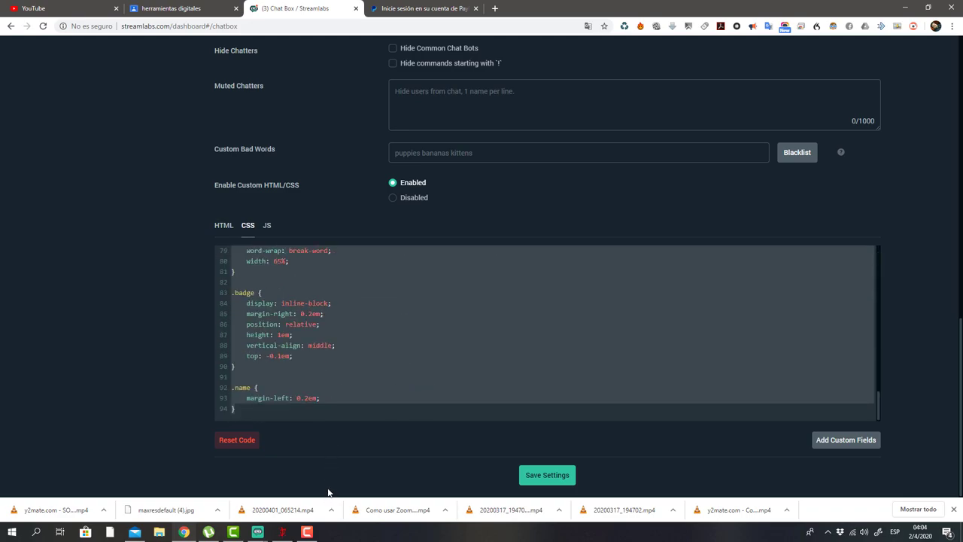
# Return to Streamlabs OBS and replace the CHAT source's custom CSS with the copied Chat Box code
pyautogui.click(258, 533)
pyautogui.click(280, 502)
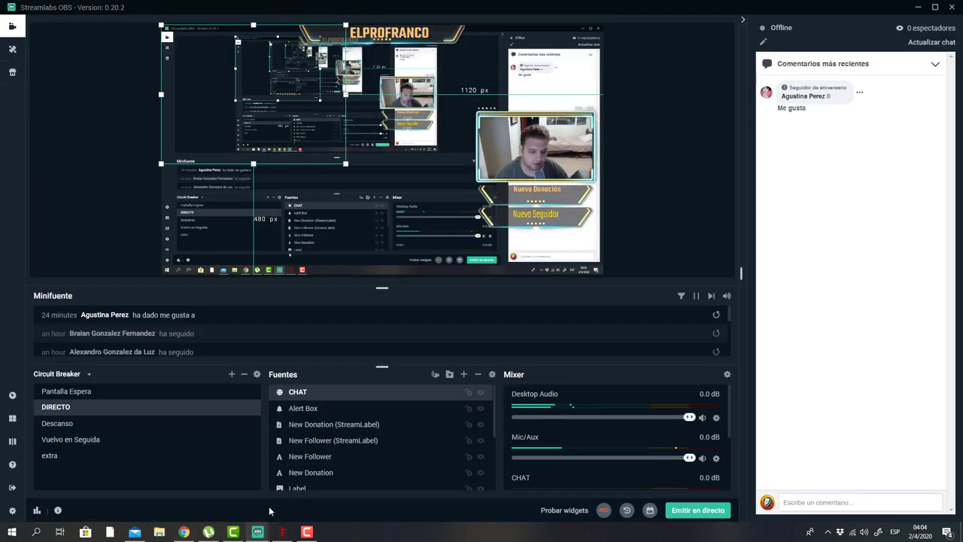
pyautogui.click(322, 497)
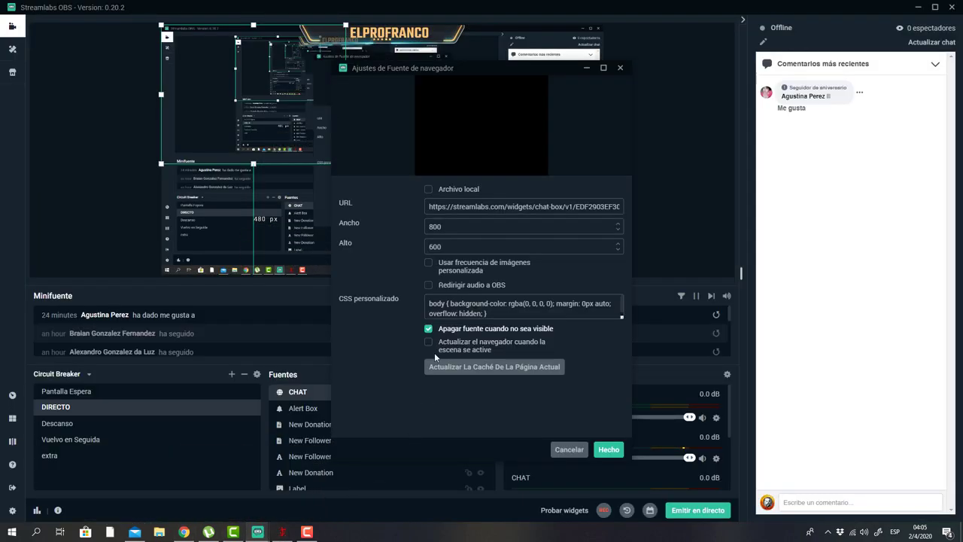
pyautogui.click(488, 313)
pyautogui.hotkey('ctrl', 'a')
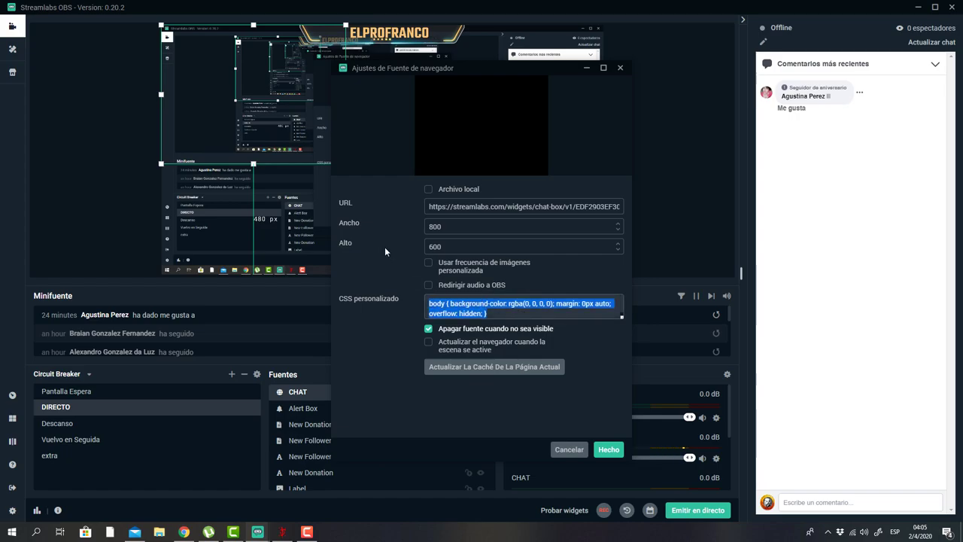
pyautogui.hotkey('ctrl', 'v')
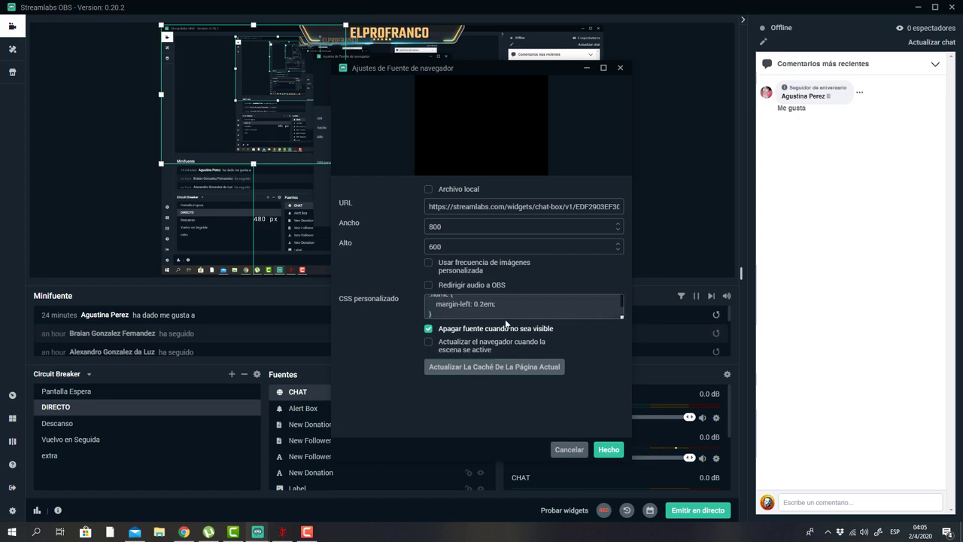